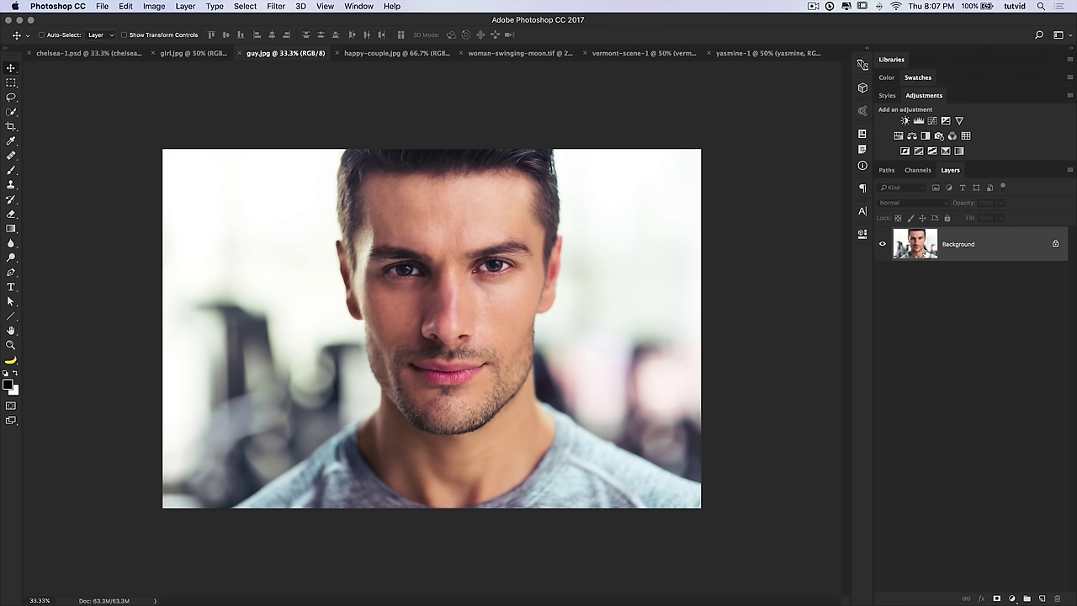
Add a Levels adjustment layer and set the RGB output levels to 33 and 228.
left_click(919, 121)
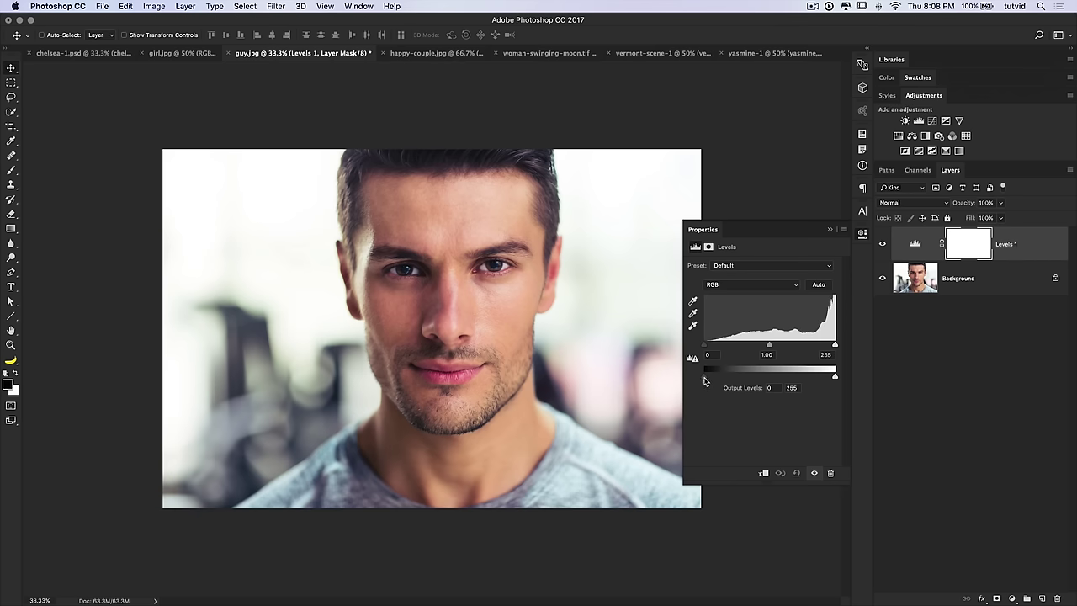
left_click_drag(705, 345, 720, 383)
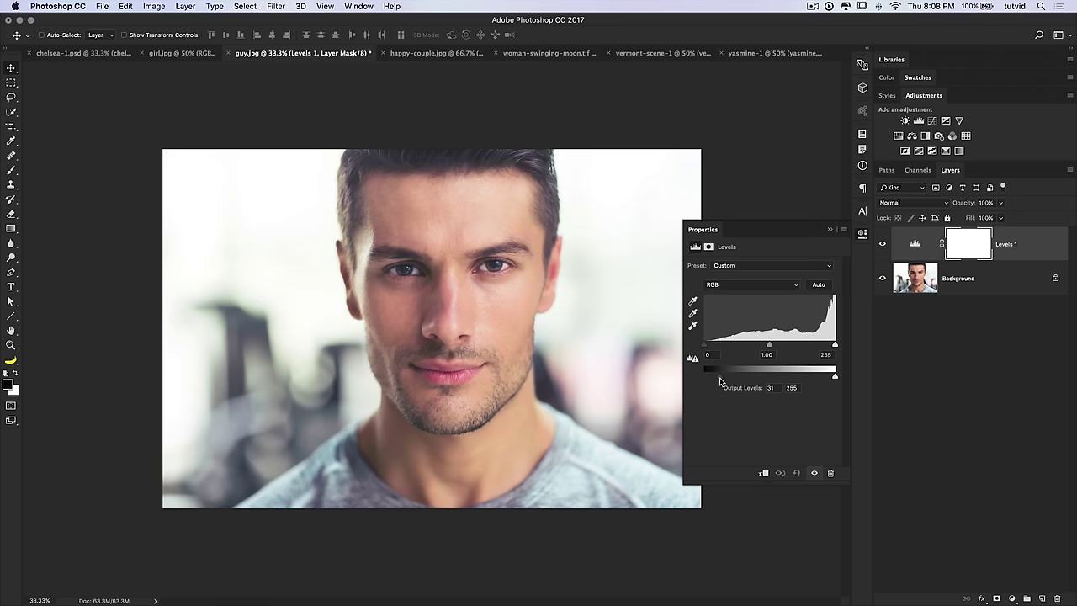
left_click_drag(835, 379, 822, 378)
Raise the Blue channel's black output level to 37 in the Levels adjustment, and hide the Levels layer.
left_click(736, 285)
left_click(708, 401)
left_click_drag(705, 375, 714, 378)
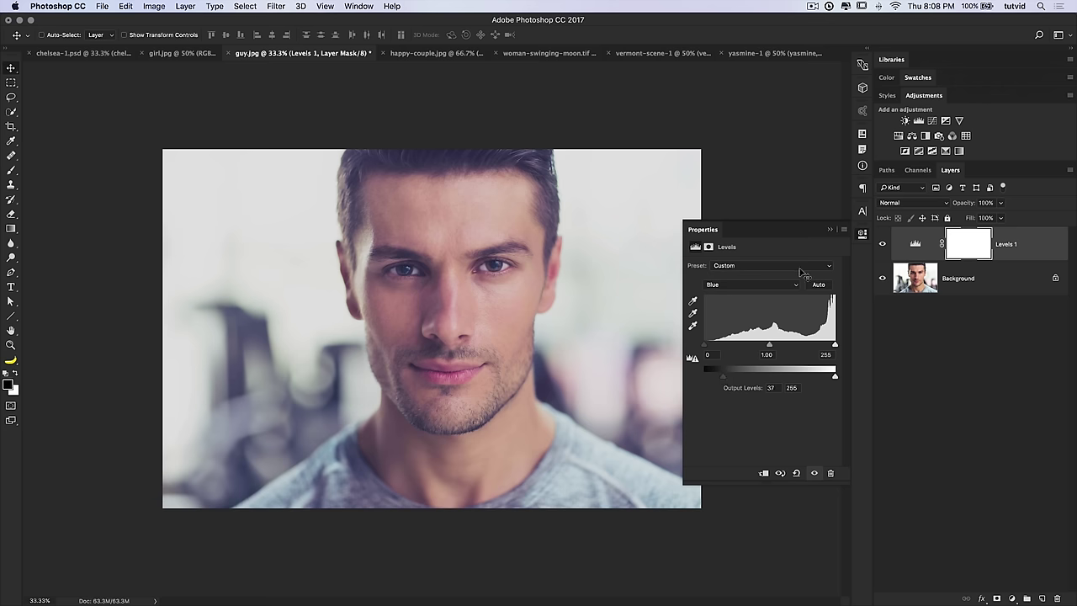
left_click(862, 233)
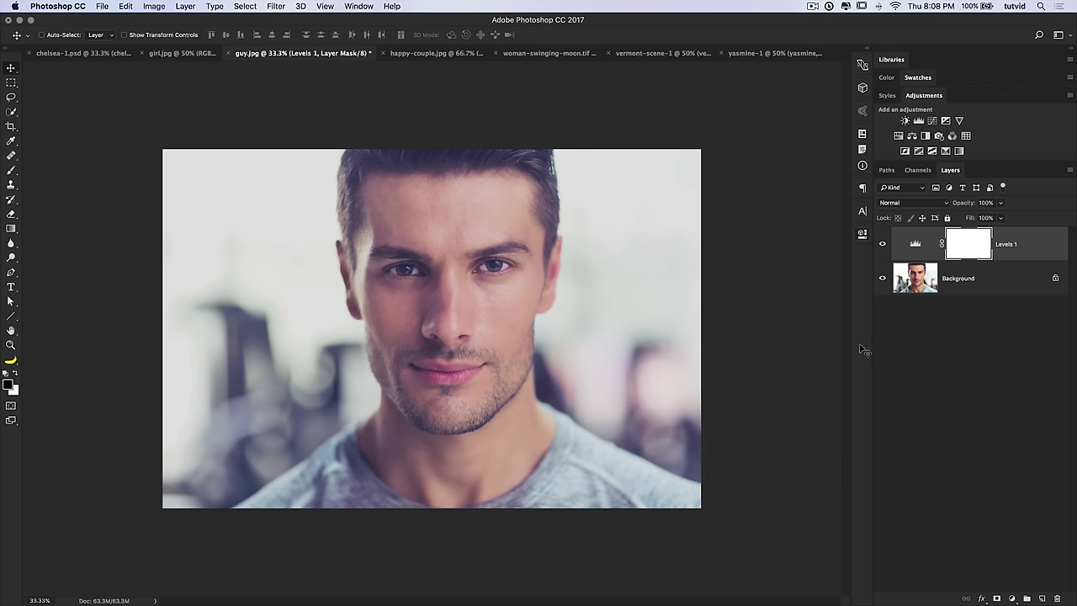
left_click(882, 244)
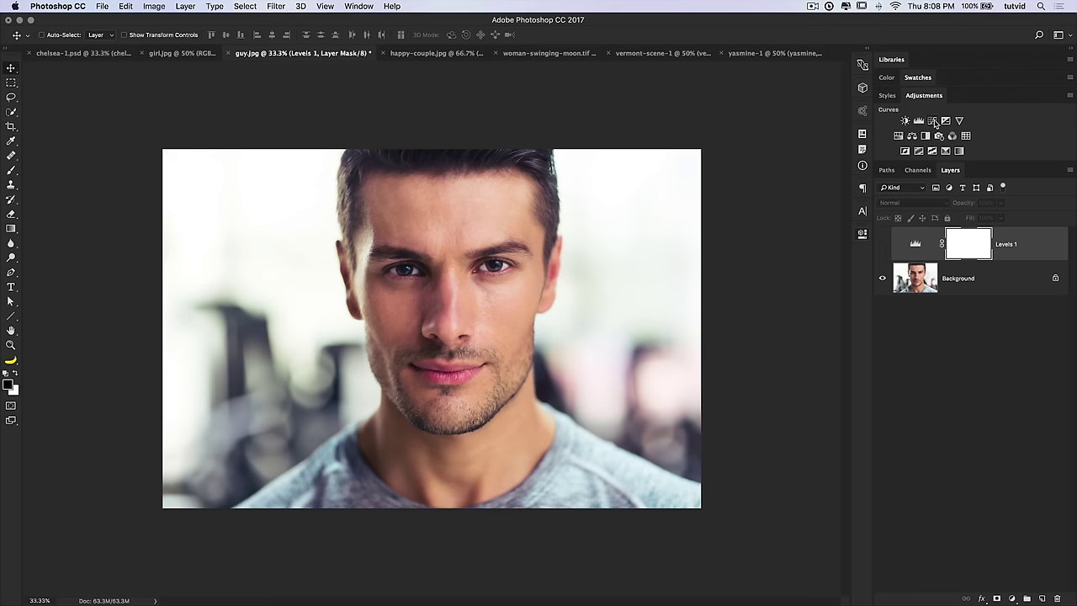
Add a Curves adjustment layer and lift the RGB curve's black point to an output of 29.
left_click(935, 123)
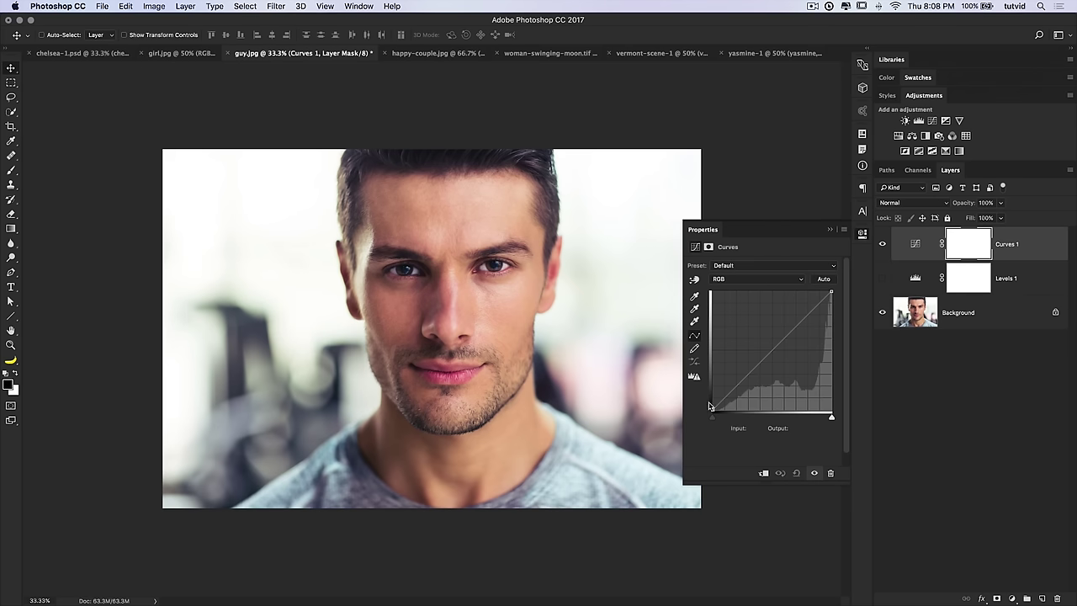
left_click_drag(712, 410, 691, 427)
left_click_drag(713, 411, 706, 396)
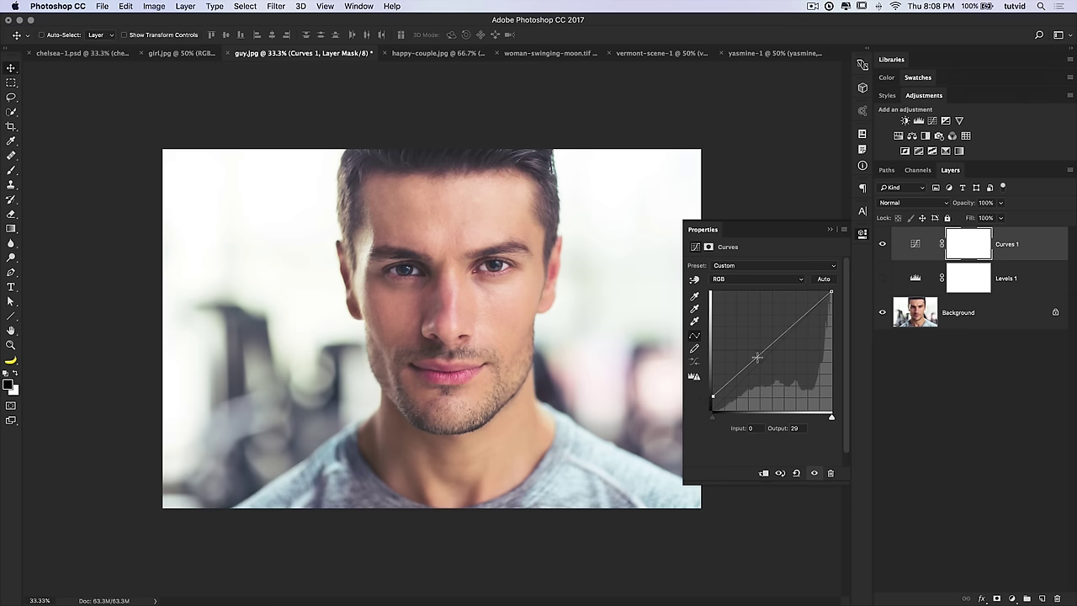
Darken the RGB curve's midtones to input 119, output 86, add a shadow point, and lift the black point slightly more.
left_click_drag(766, 366, 768, 368)
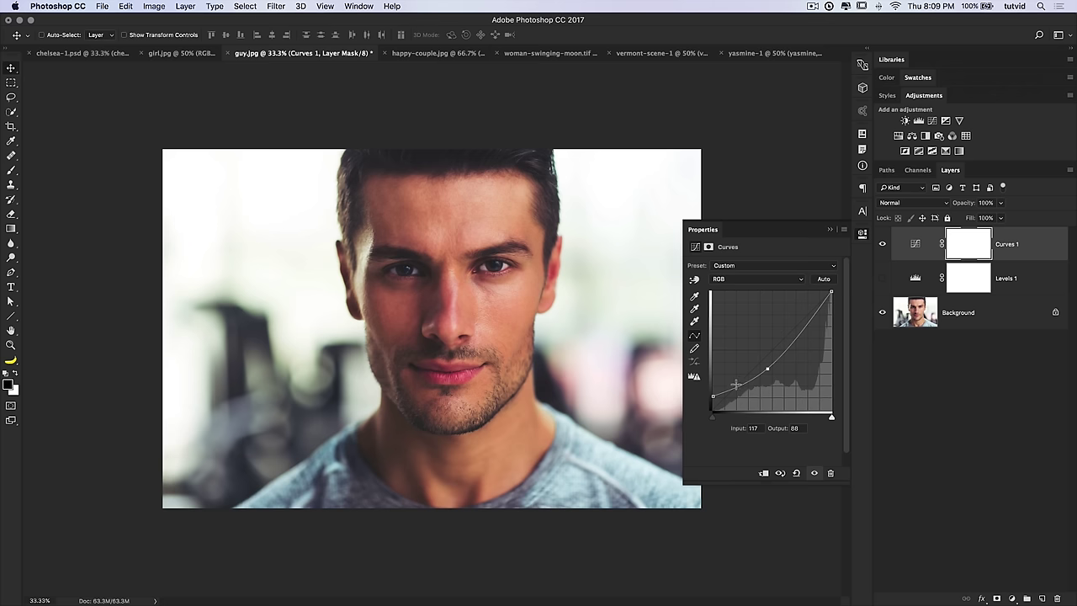
left_click(738, 385)
left_click_drag(712, 394, 713, 390)
left_click(766, 369)
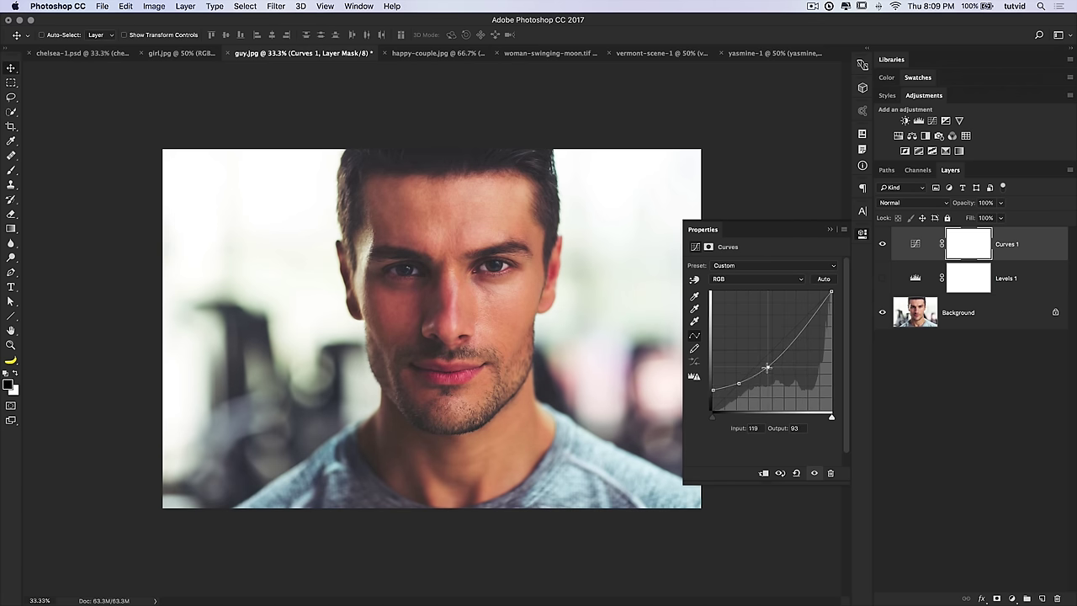
left_click_drag(766, 369, 768, 371)
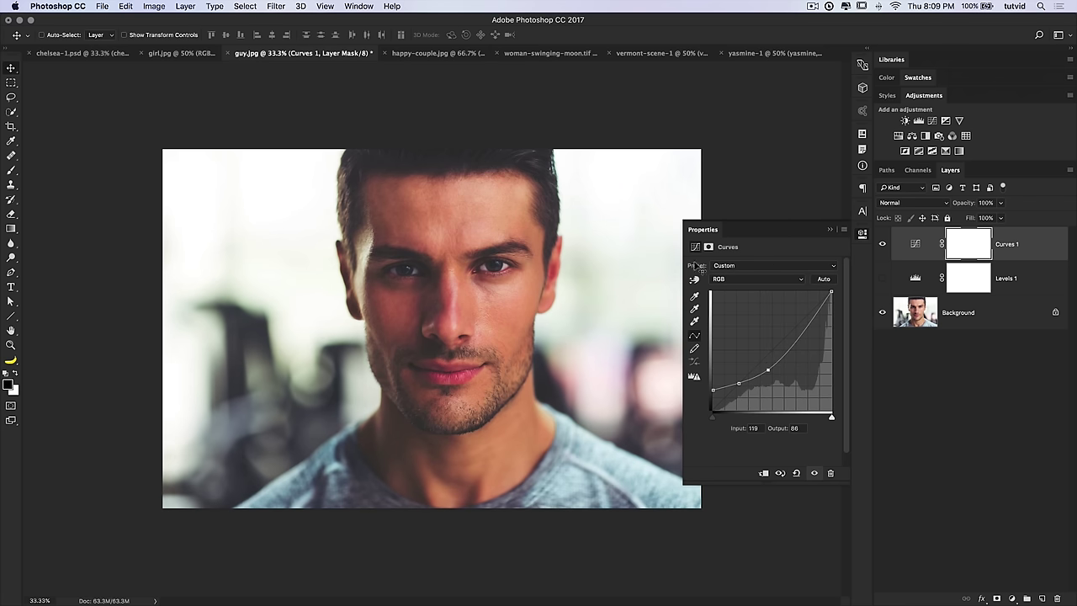
Raise the Blue curve slightly from input 170 to output 179 using on-image adjustment on the man's cheek.
left_click(733, 280)
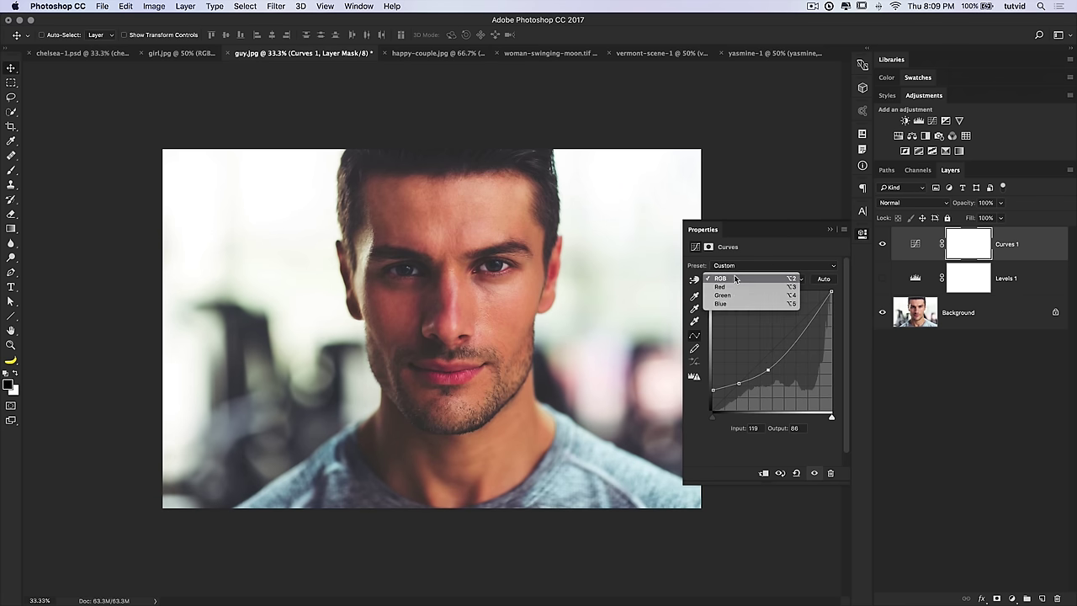
left_click(729, 304)
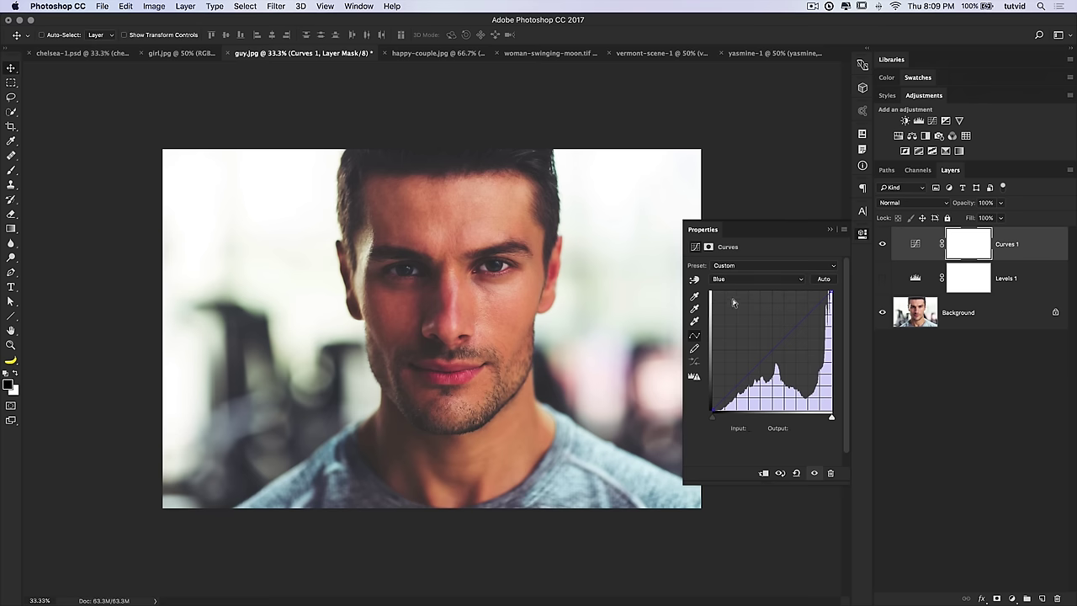
left_click(695, 280)
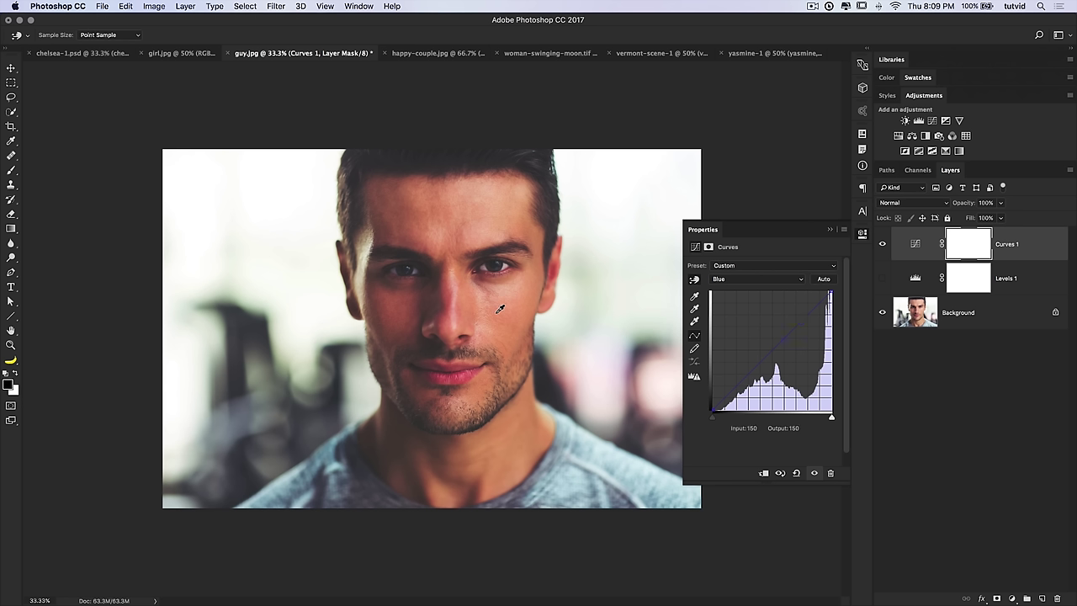
left_click_drag(500, 309, 500, 307)
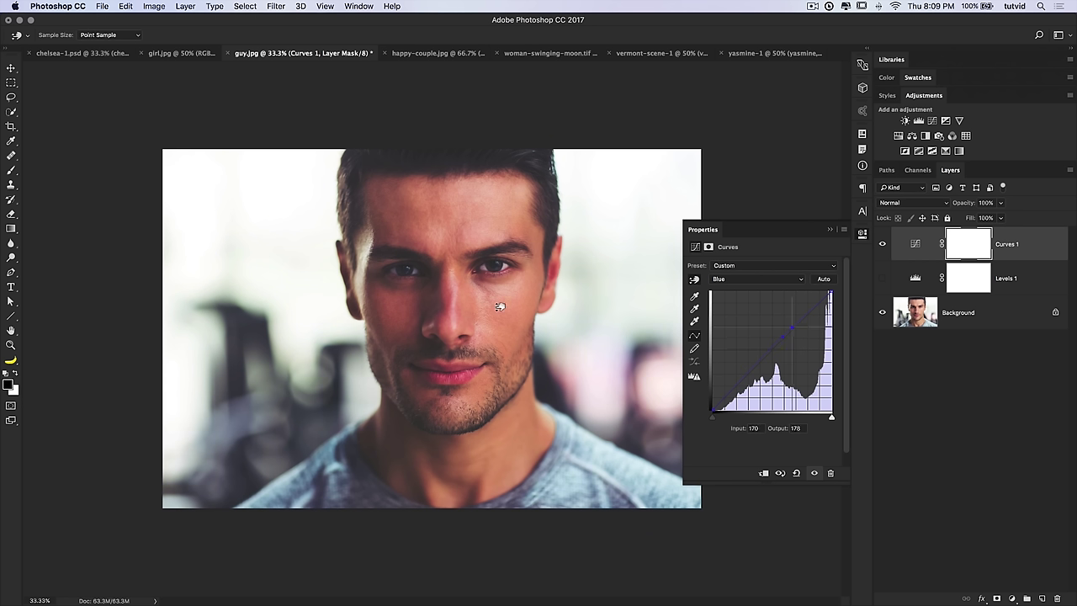
Raise the Green curve from input 121 to output 127 using on-image adjustment on the man's nose.
left_click(741, 279)
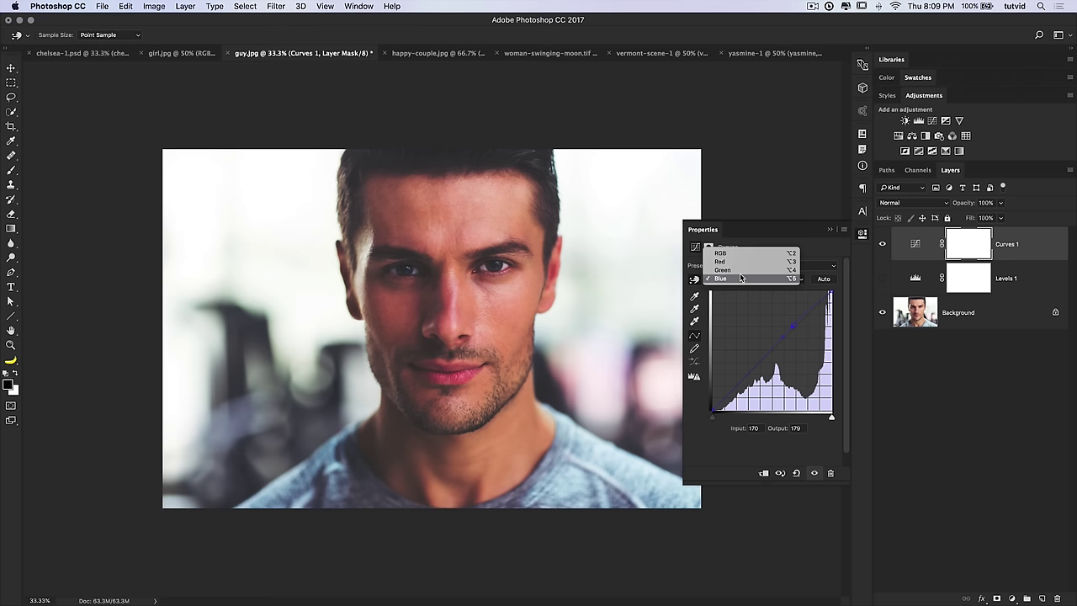
left_click(740, 271)
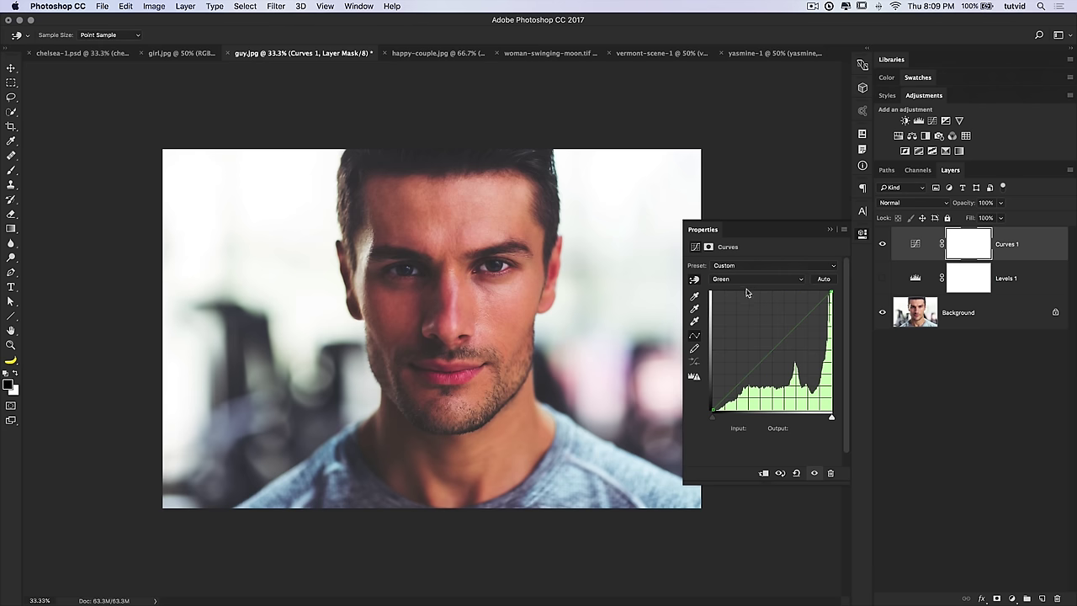
left_click(695, 280)
mouse_move(451, 298)
left_mouse_down()
mouse_move(454, 277)
mouse_move(453, 296)
left_mouse_up()
Lower the Red curve from input 218 to output 193 using on-image adjustment on the man's nose.
left_click(758, 279)
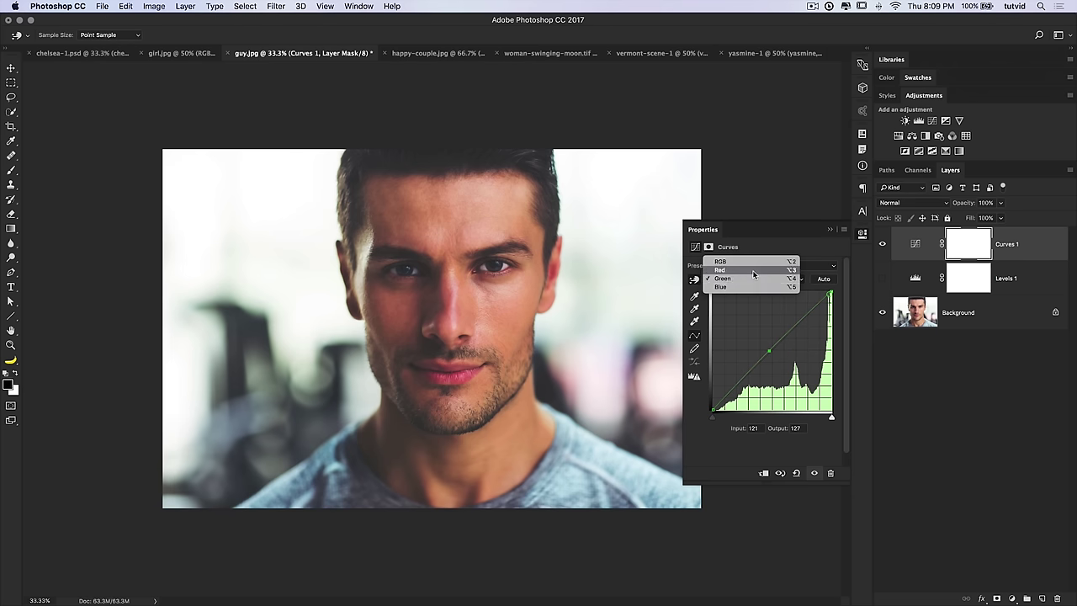
left_click(754, 272)
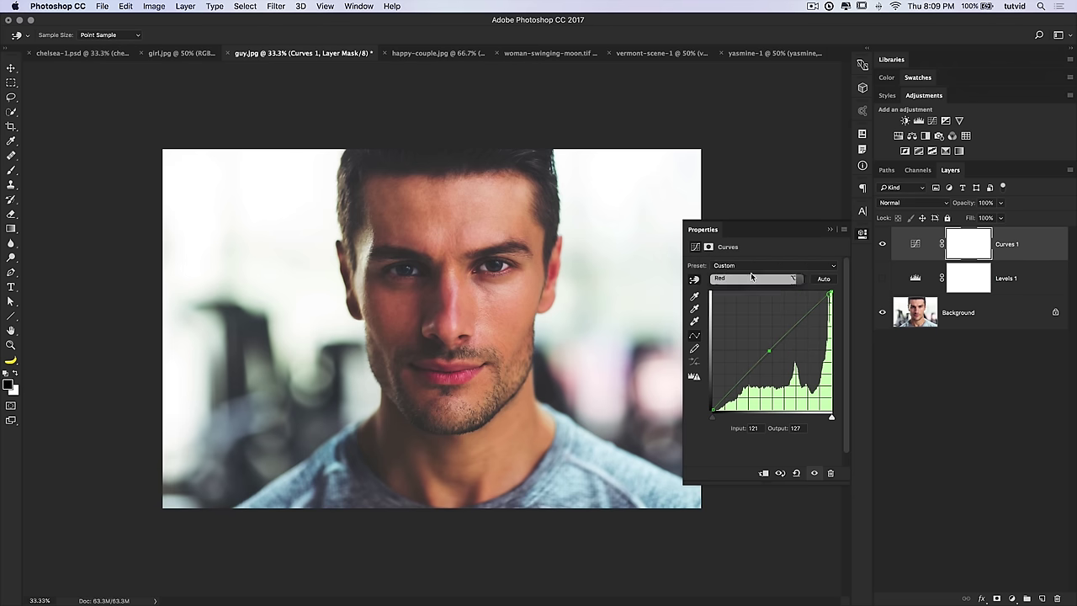
left_click(694, 281)
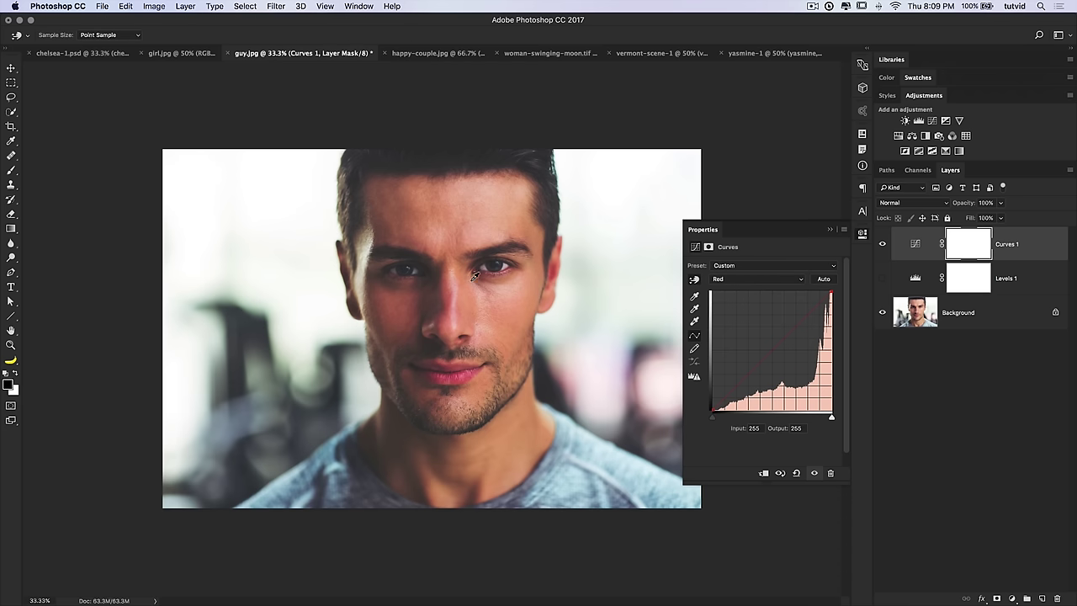
left_click_drag(452, 290, 452, 310)
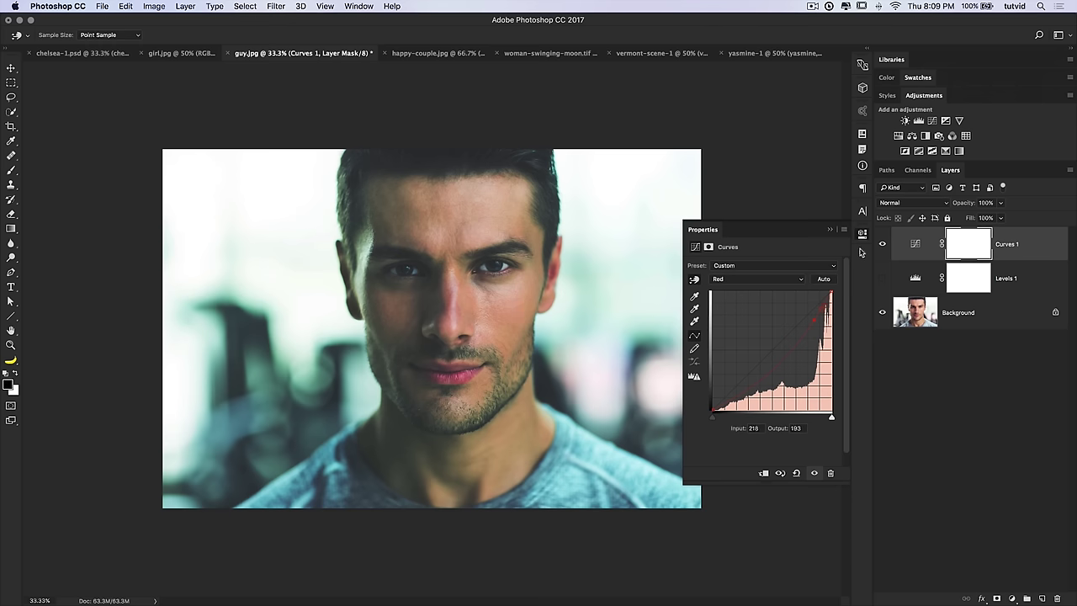
Compare the photo with and without the Curves adjustment, and collapse its properties.
left_click(882, 244)
left_click(882, 243)
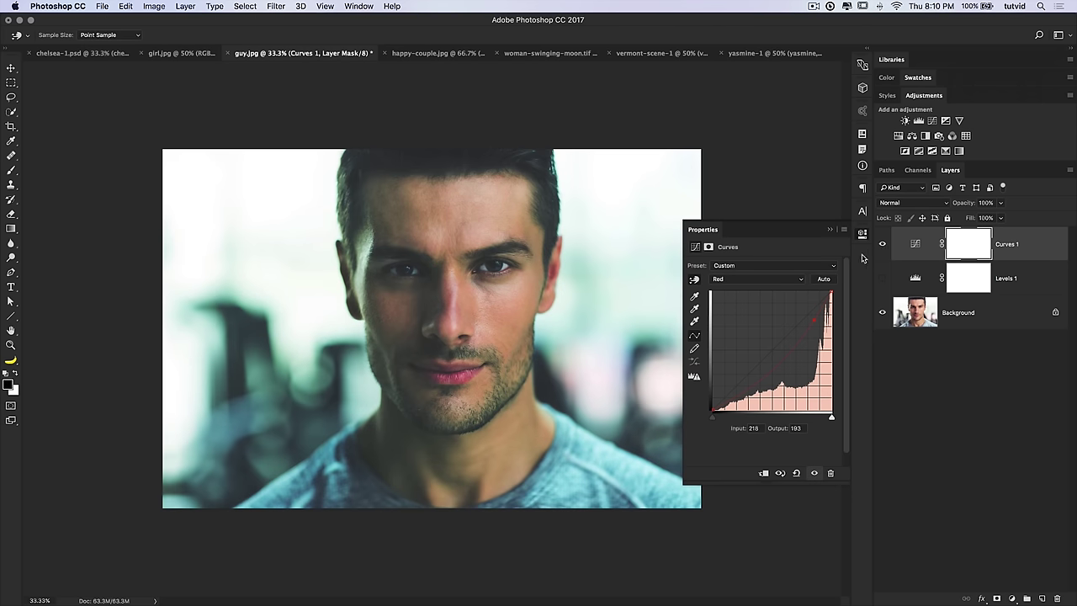
left_click(862, 235)
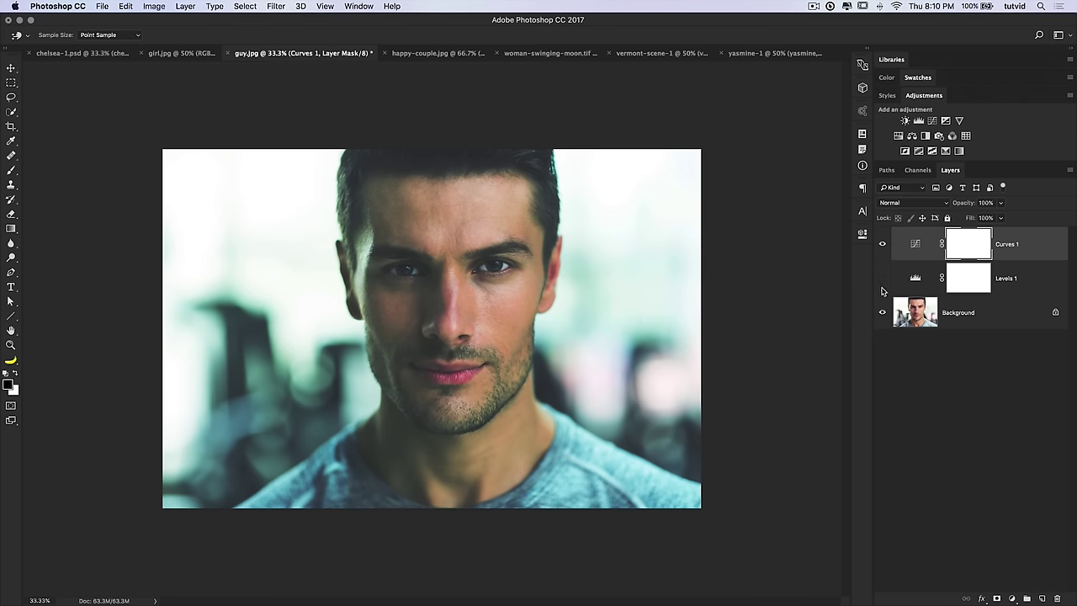
Hide the Curves layer, show the Levels layer to review its settings and channel options, and hide it again.
left_click(883, 246)
left_click(883, 277)
double_click(916, 277)
key("v")
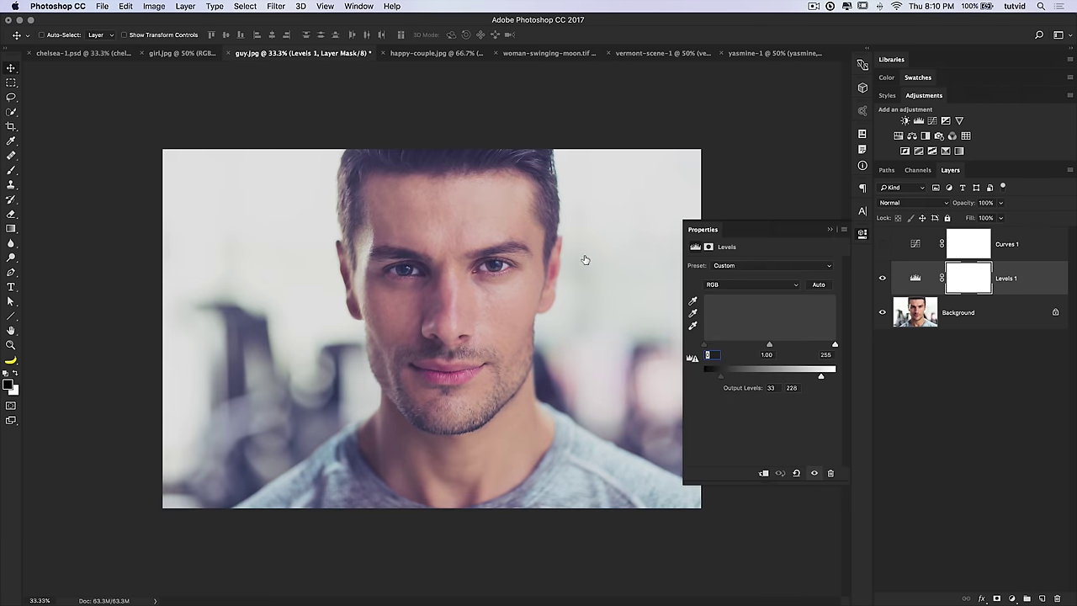
left_click(753, 285)
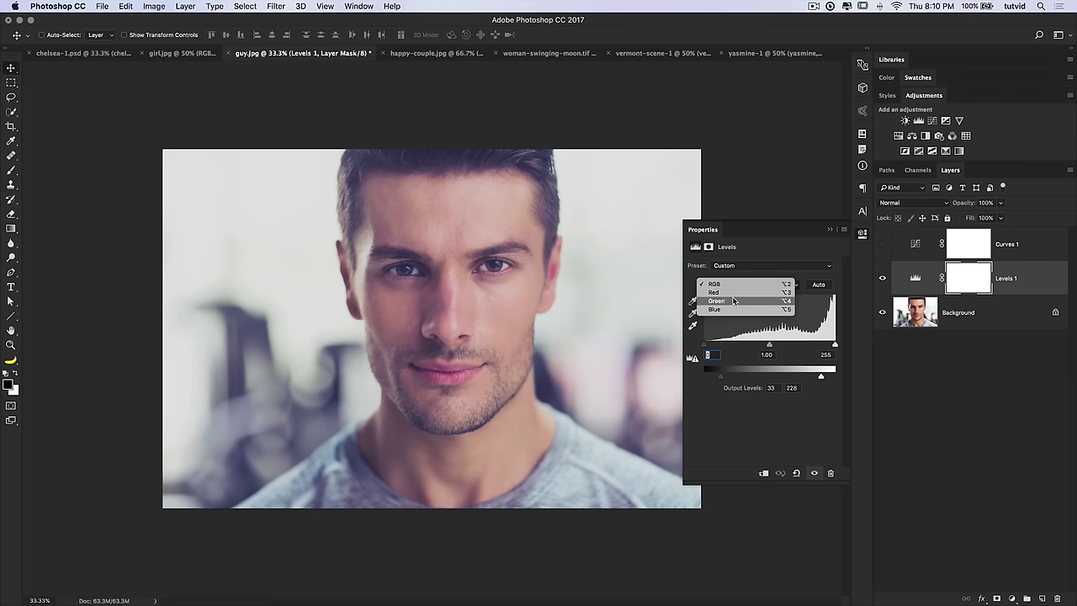
left_click(842, 279)
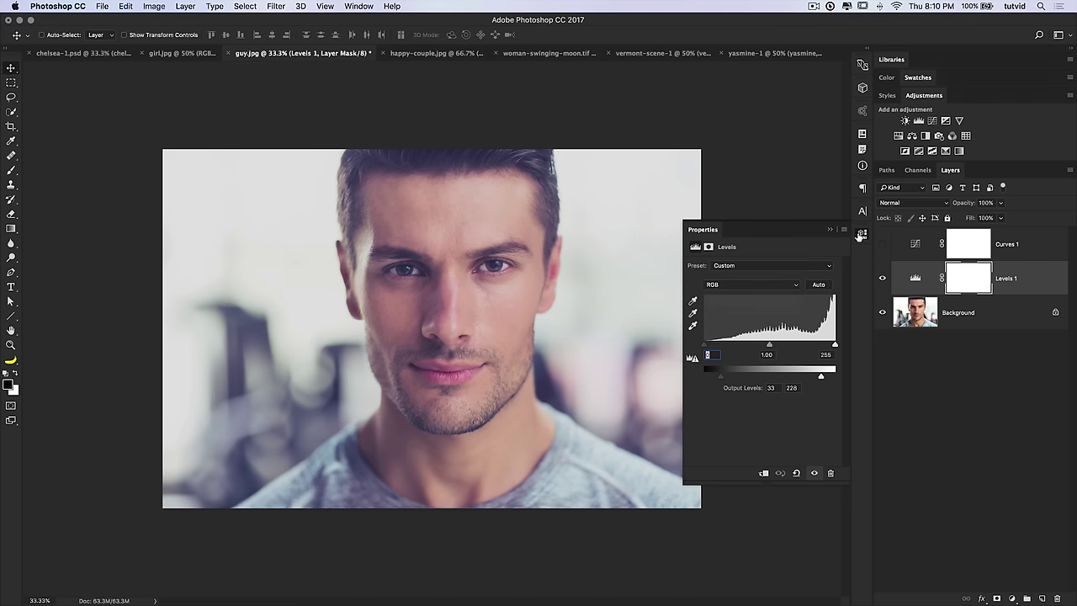
left_click(883, 277)
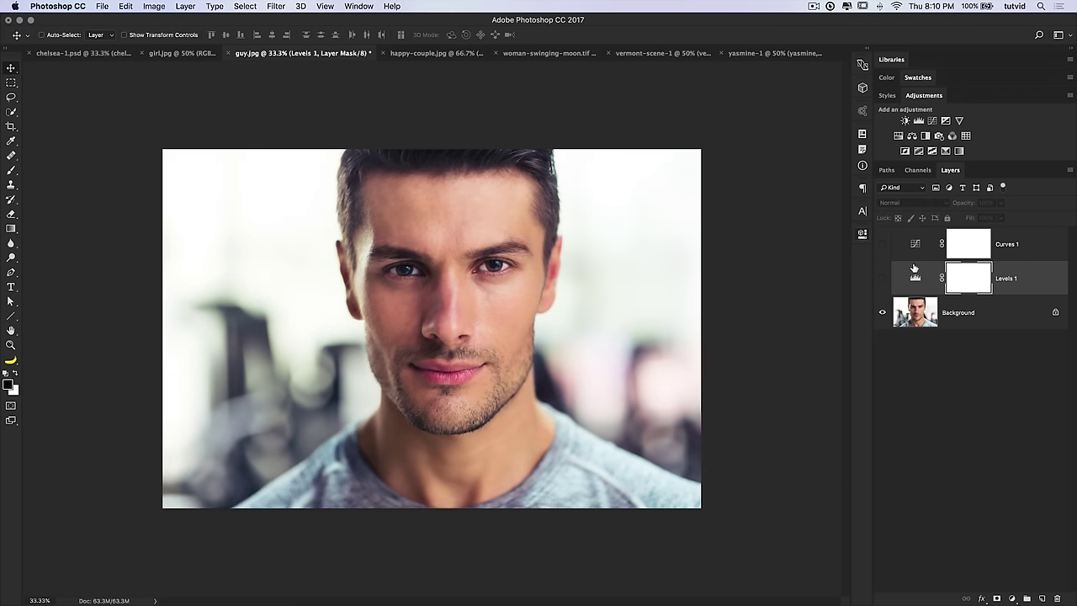
Add a Selective Color adjustment above the Curves layer and set Black to -14% for the Blacks range.
left_click(919, 248)
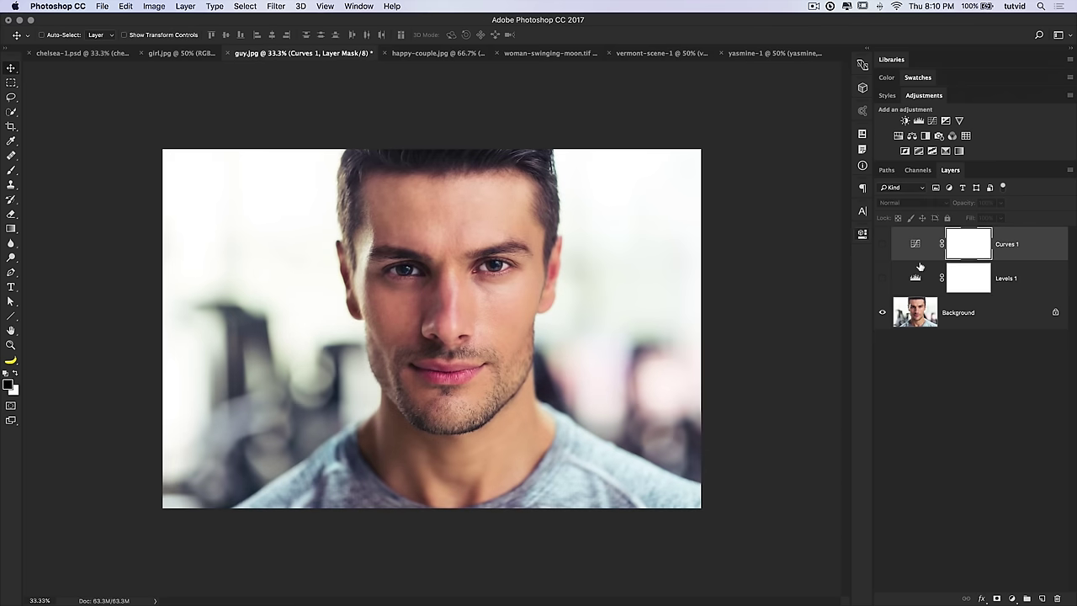
left_click(947, 150)
left_click(772, 277)
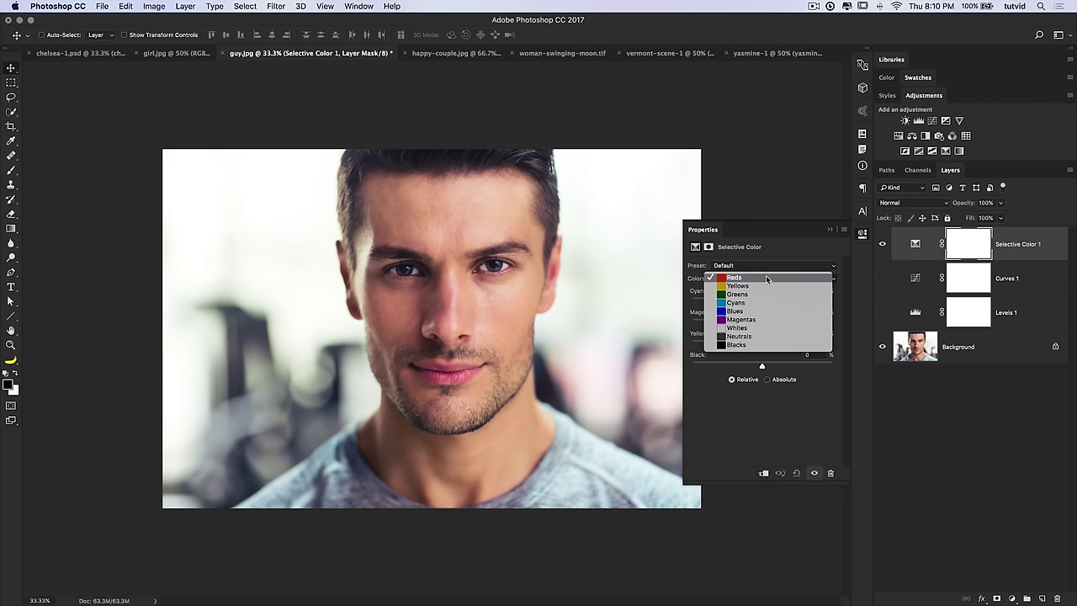
left_click(740, 344)
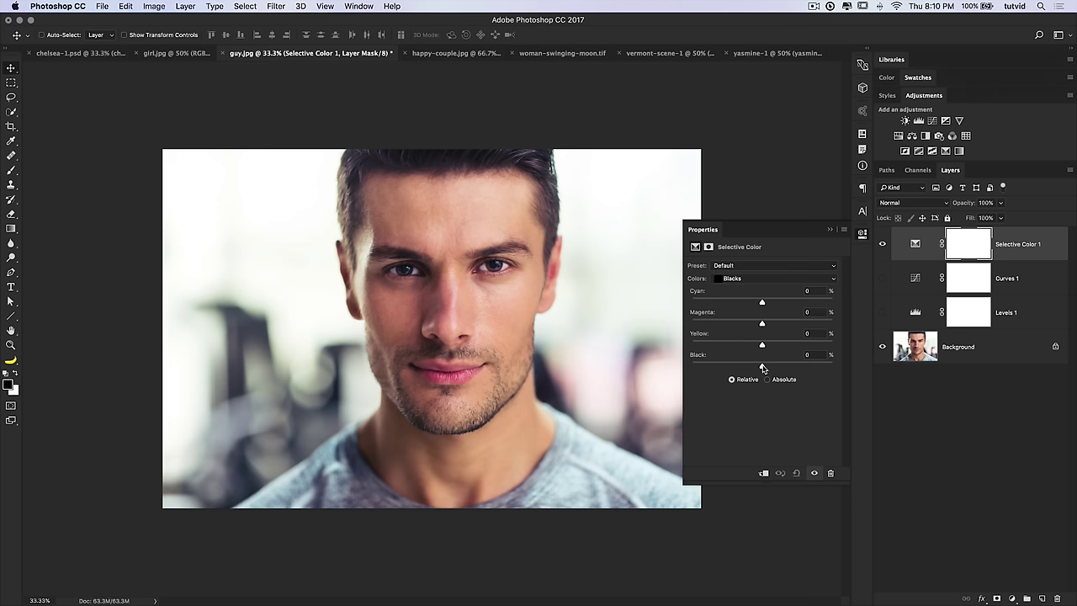
mouse_move(763, 368)
left_mouse_down()
mouse_move(737, 369)
mouse_move(752, 368)
left_mouse_up()
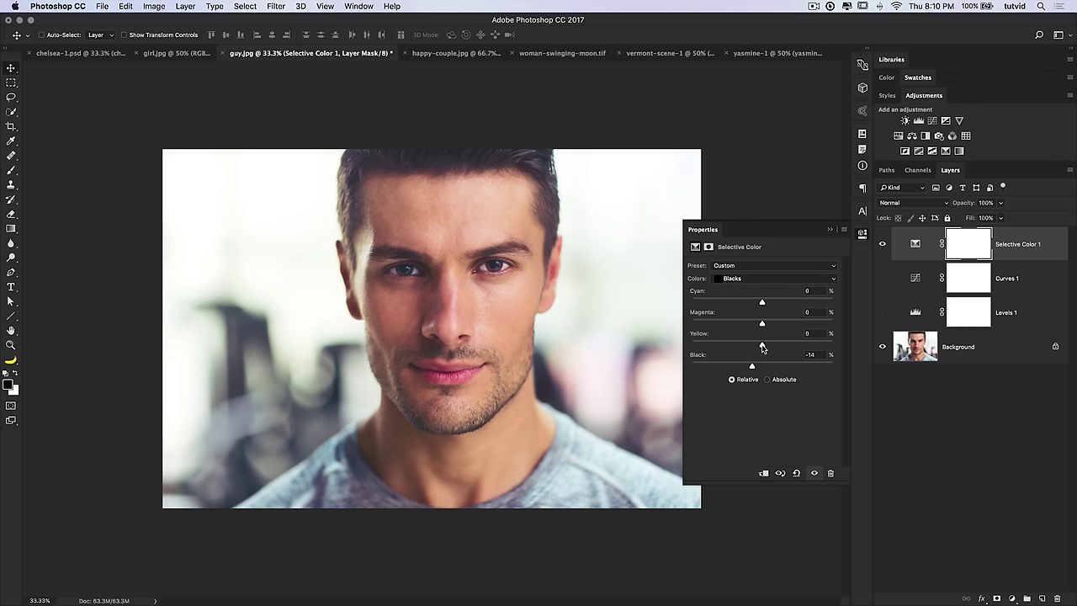
Reduce yellow, slightly raise magenta and fine-tune cyan in the Blacks range of the Selective Color adjustment.
left_click_drag(763, 346, 752, 348)
left_click_drag(762, 325, 766, 325)
left_click_drag(762, 306, 772, 307)
left_click_drag(747, 310, 757, 308)
left_click(862, 236)
Compare the Selective Color and Curves adjustments separately and combined, leaving both layers hidden.
left_click(882, 246)
left_click(882, 246)
left_click(883, 278)
left_click(882, 245)
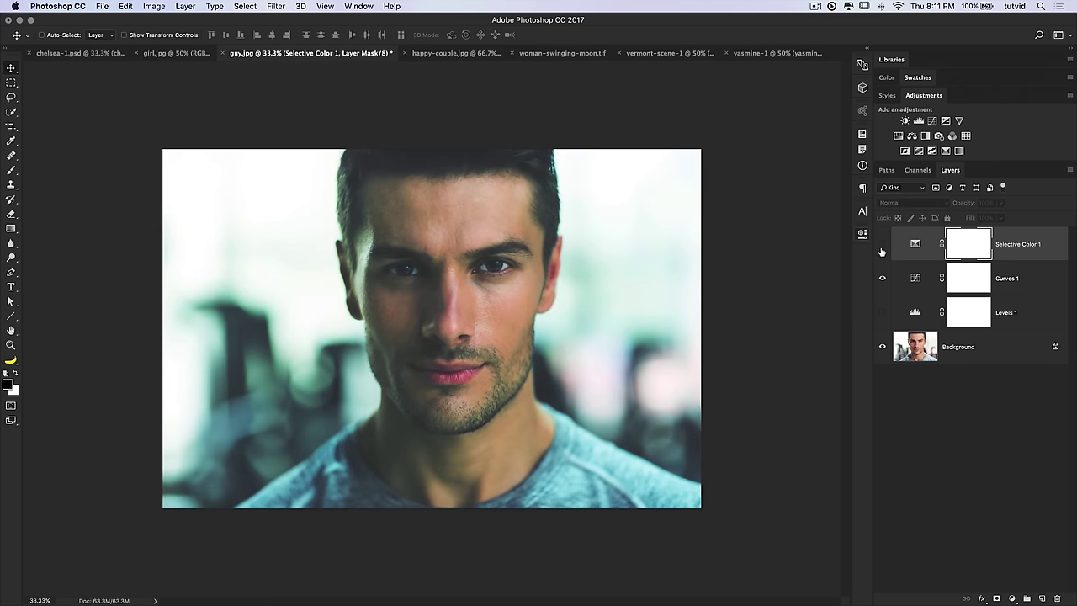
left_click(883, 245)
left_click(883, 278)
left_click(882, 245)
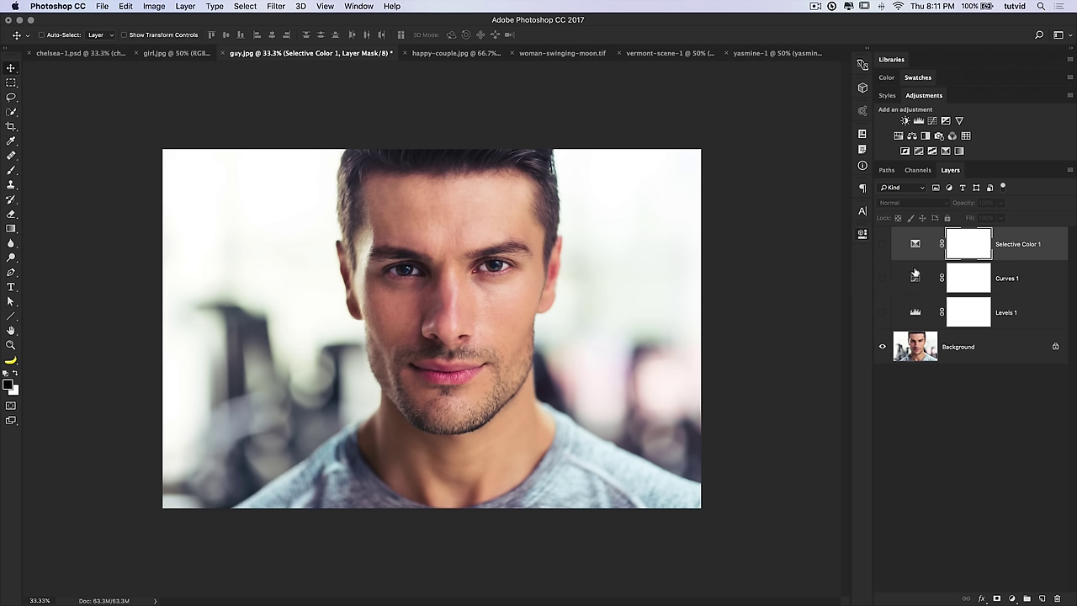
Switch to the chelsea-1.psd portrait document.
left_click(85, 53)
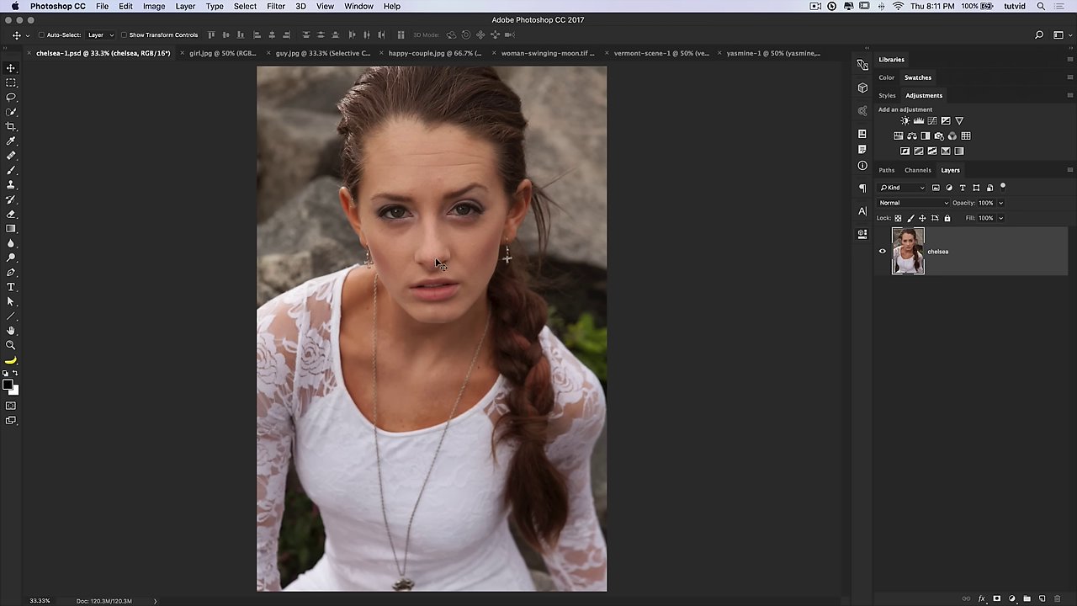
Try a Color Range selection sampled from the forehead skin with Fuzziness 25.
left_click(246, 6)
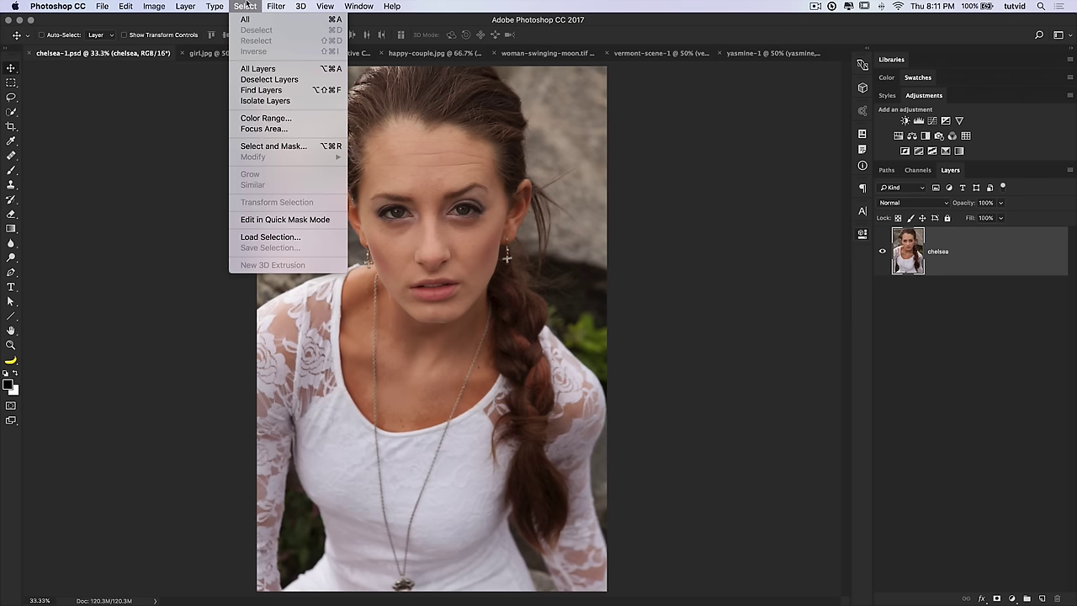
left_click(266, 118)
left_click(413, 166)
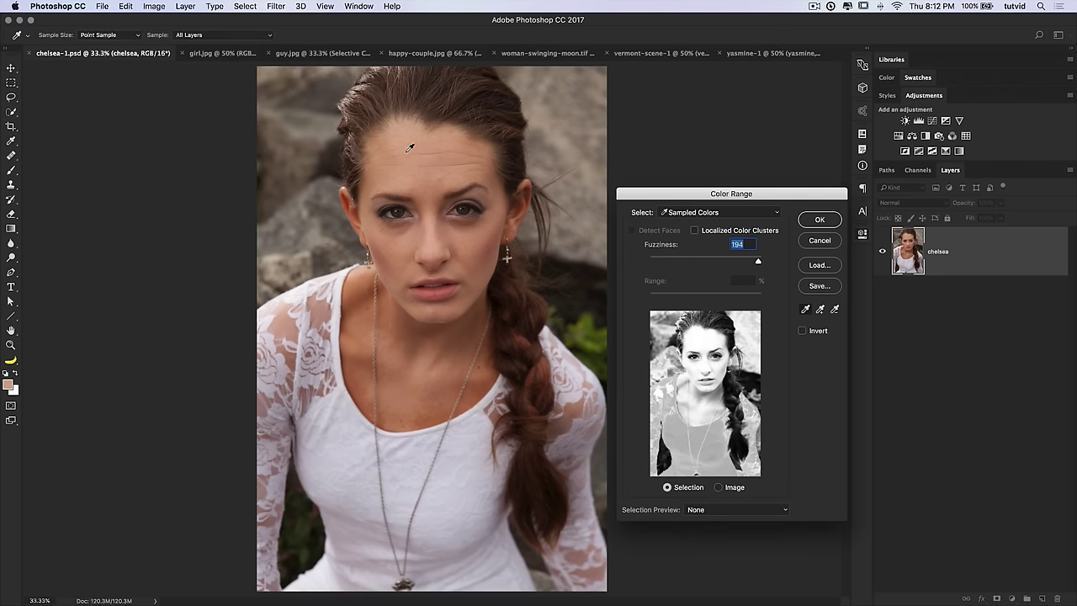
left_click_drag(677, 262, 663, 264)
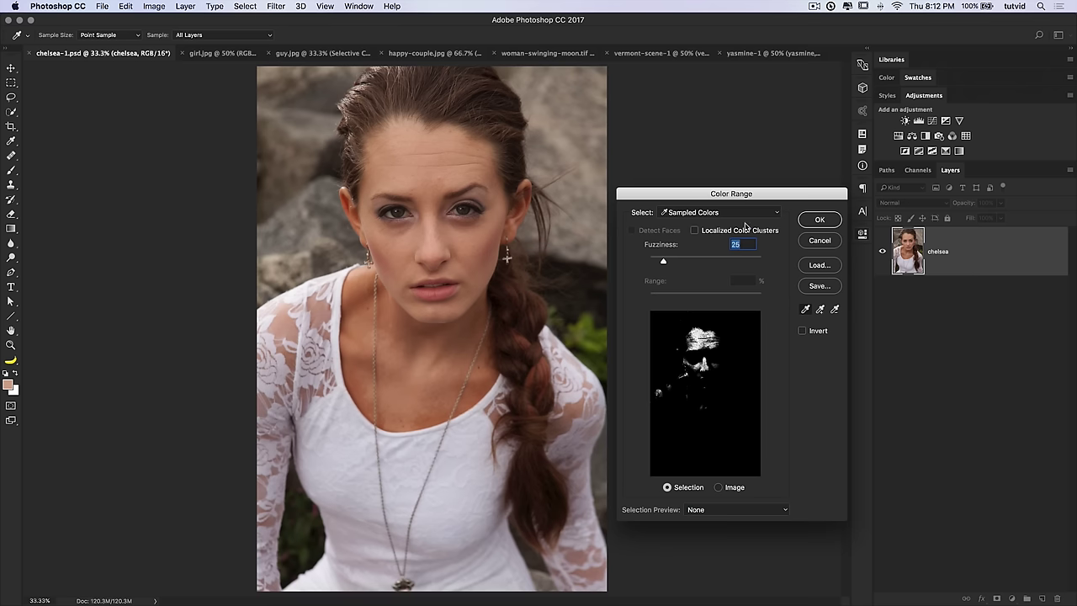
Try selecting Highlights in Color Range with the range set to 191, and cancel the selection.
left_click(745, 213)
left_click(696, 307)
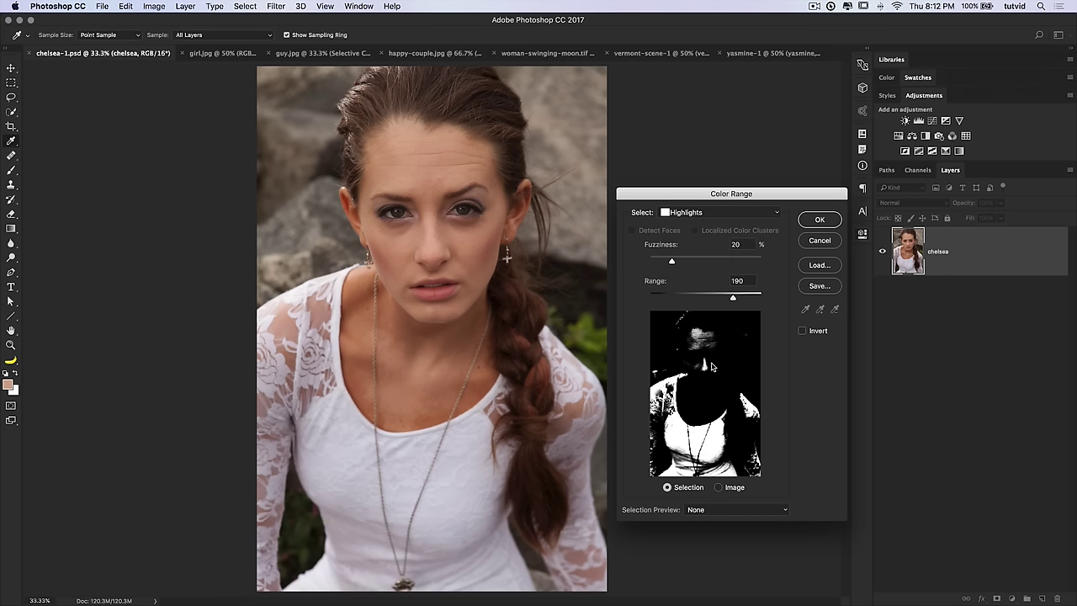
mouse_move(732, 297)
left_mouse_down()
mouse_move(724, 299)
mouse_move(734, 303)
left_mouse_up()
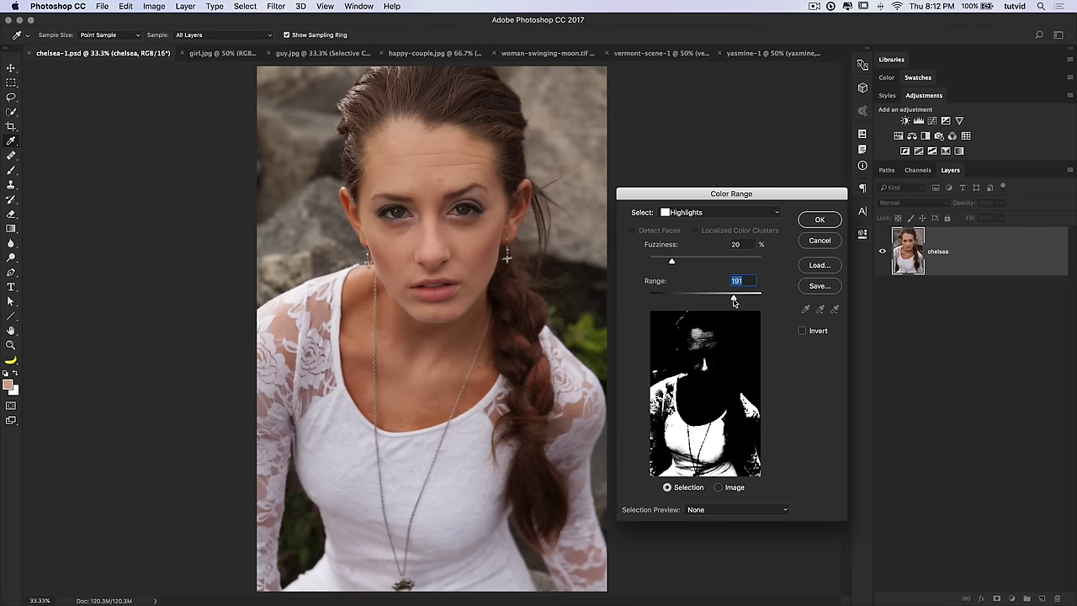
left_click(818, 241)
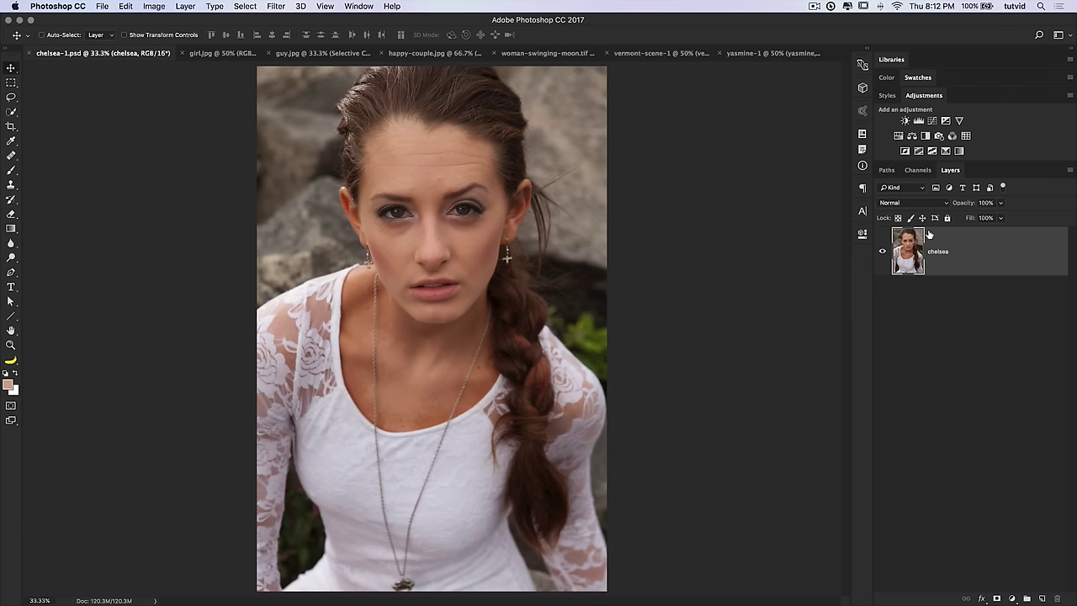
Store the RGB luminosity selection as white in a new alpha channel, and its narrower self-intersected version in a second alpha channel.
left_click(922, 172)
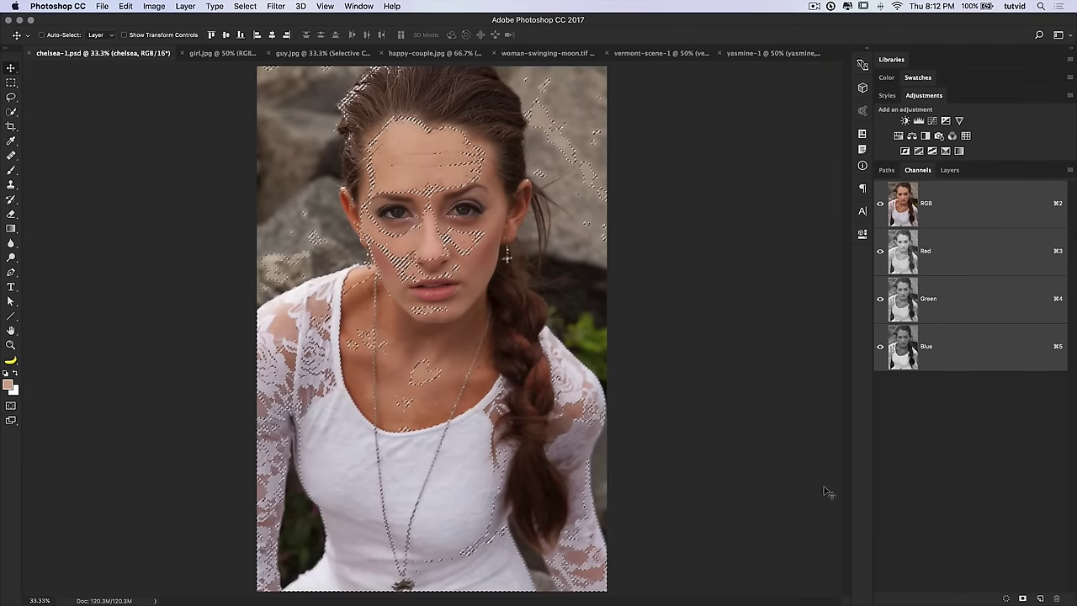
left_click(1040, 598)
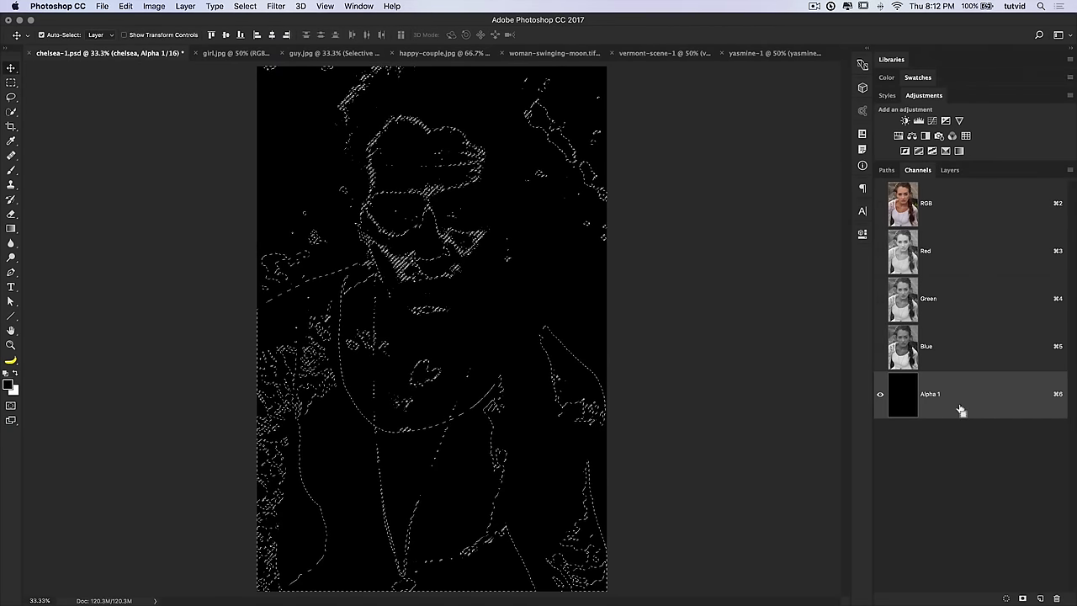
key("super+i")
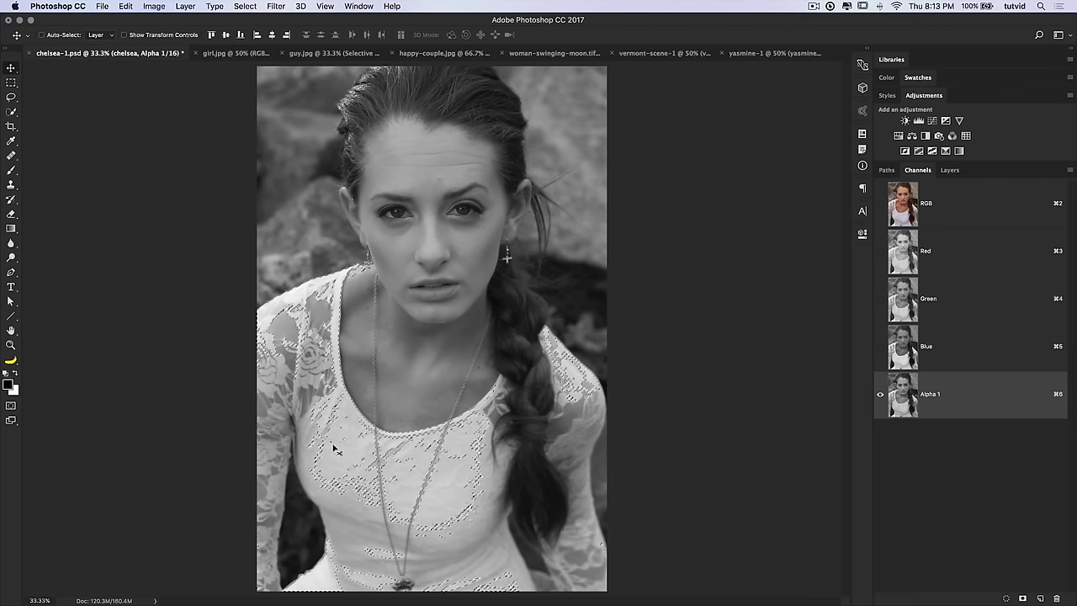
left_click(1041, 599)
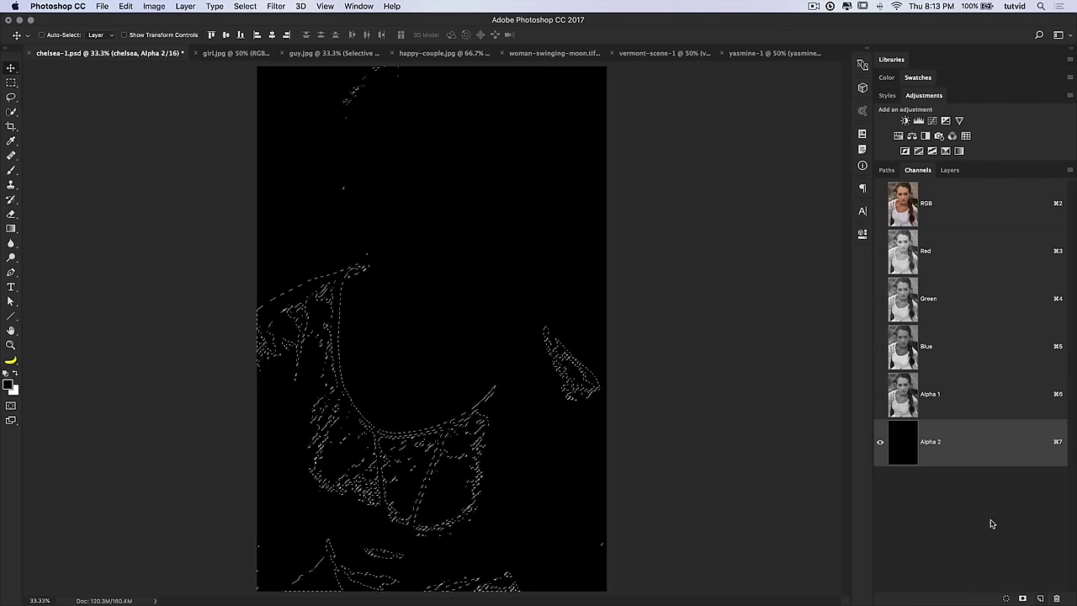
key("super+i")
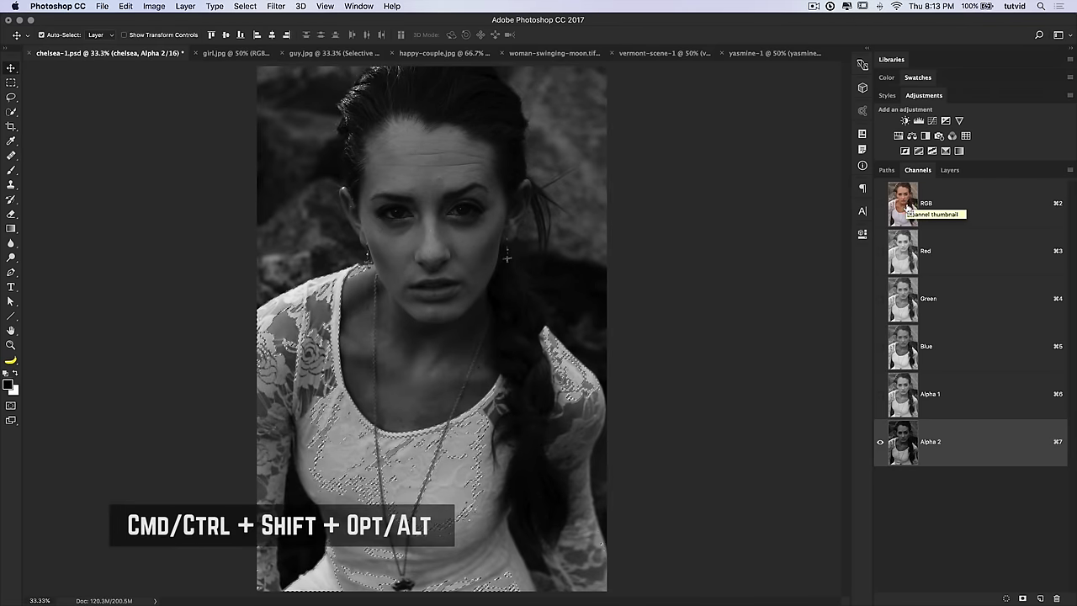
Intersect the selection with the RGB luminosity once more, store it as white in a third alpha channel, and deselect.
left_click(906, 204, "alt+shift+super")
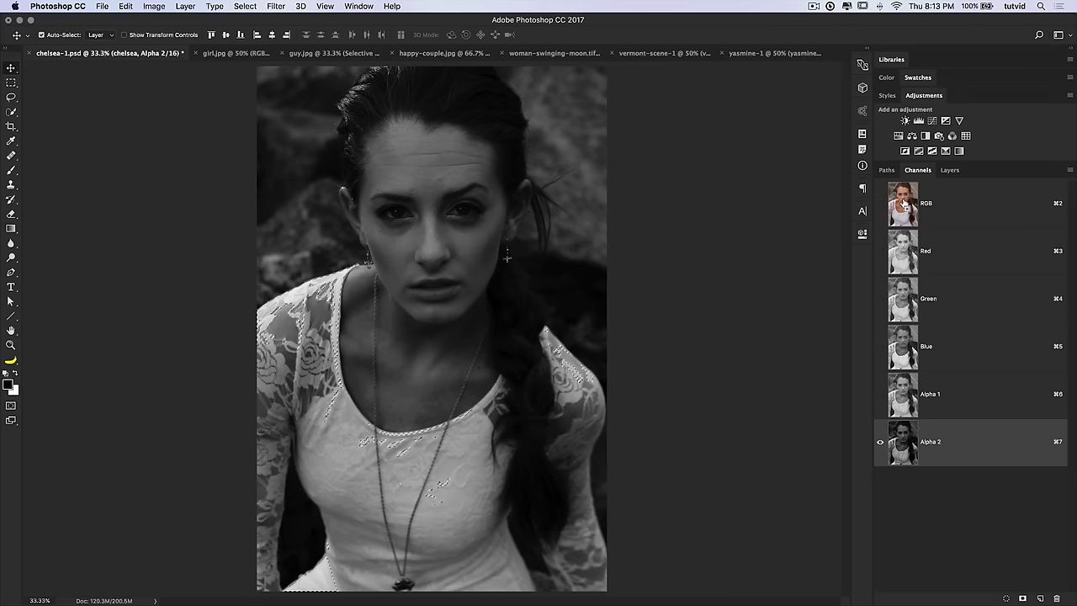
left_click(1042, 600)
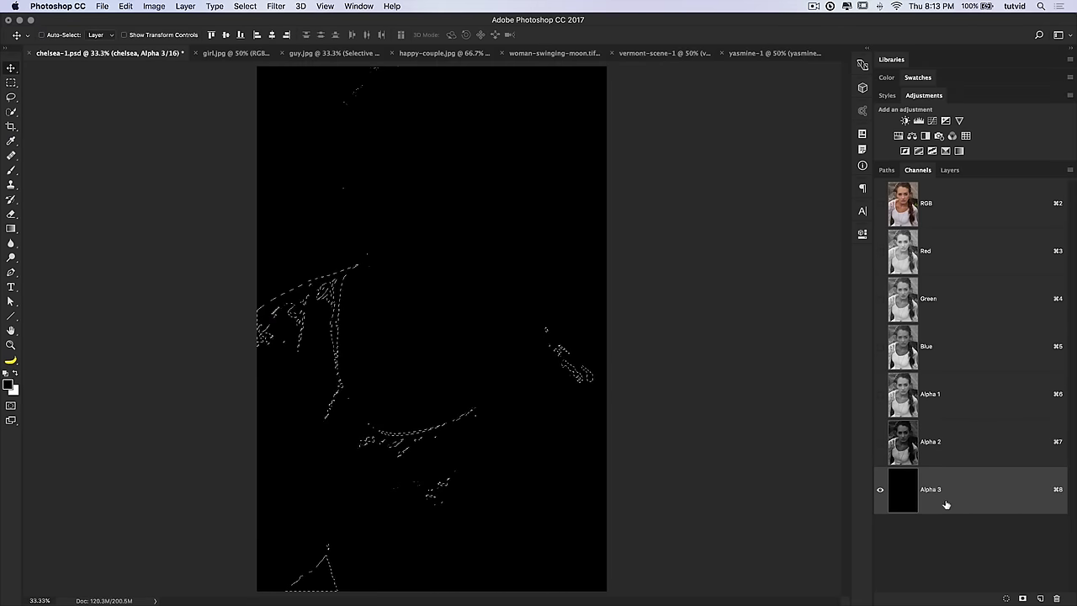
key("super+i")
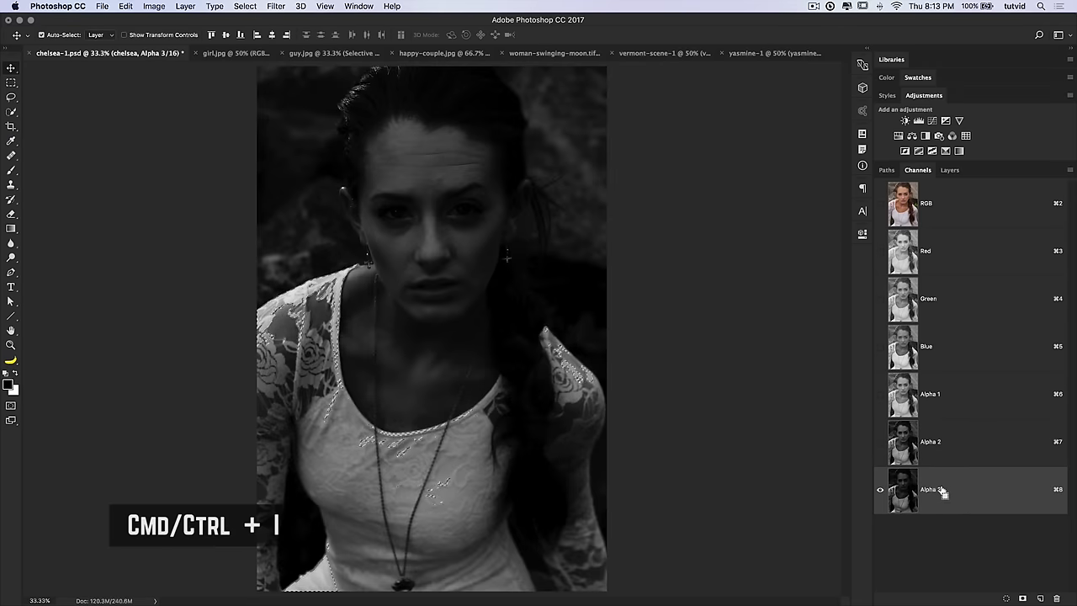
key("super+d")
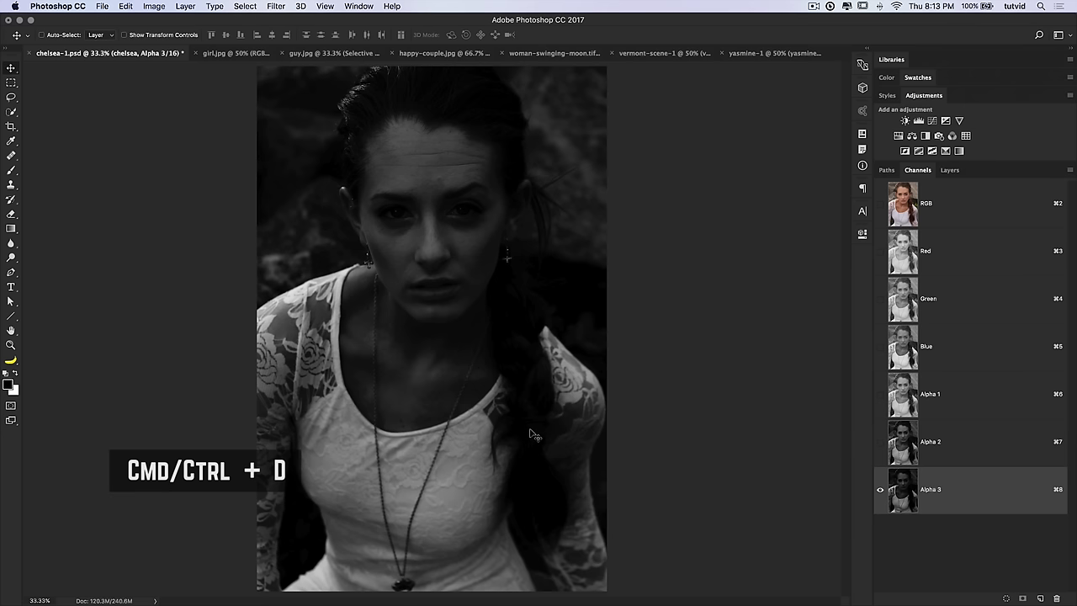
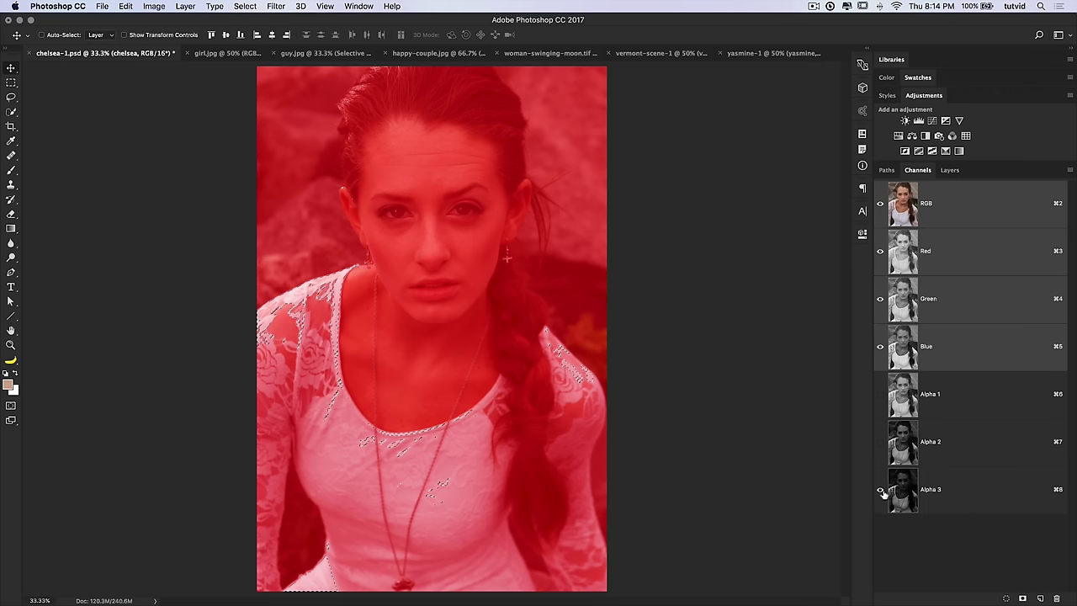
Hide the third alpha channel's red overlay and add a Curves adjustment masked by the loaded highlights selection.
left_click(880, 490)
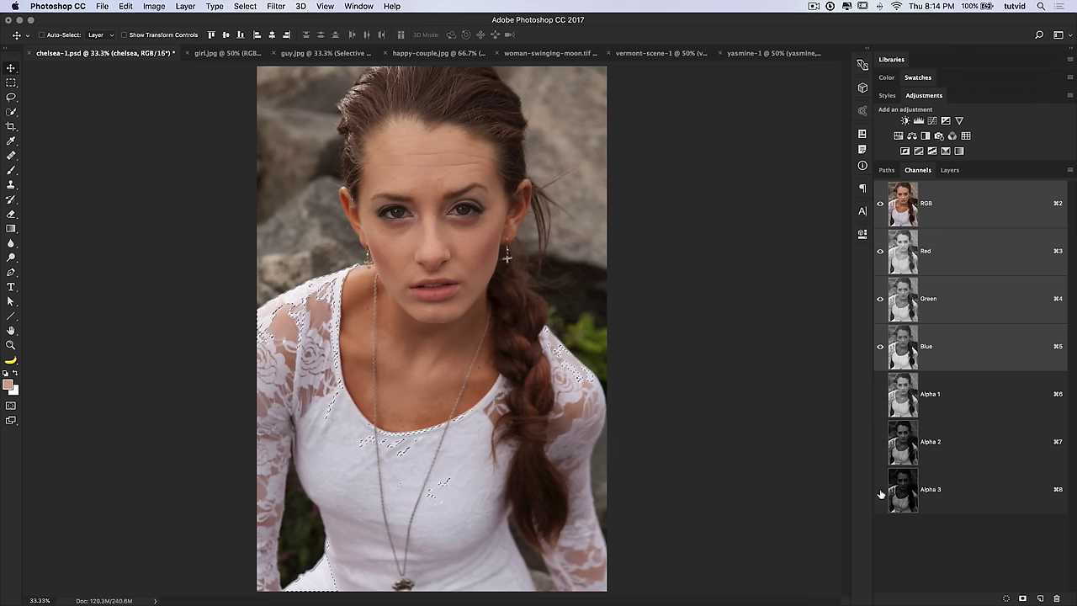
left_click(950, 170)
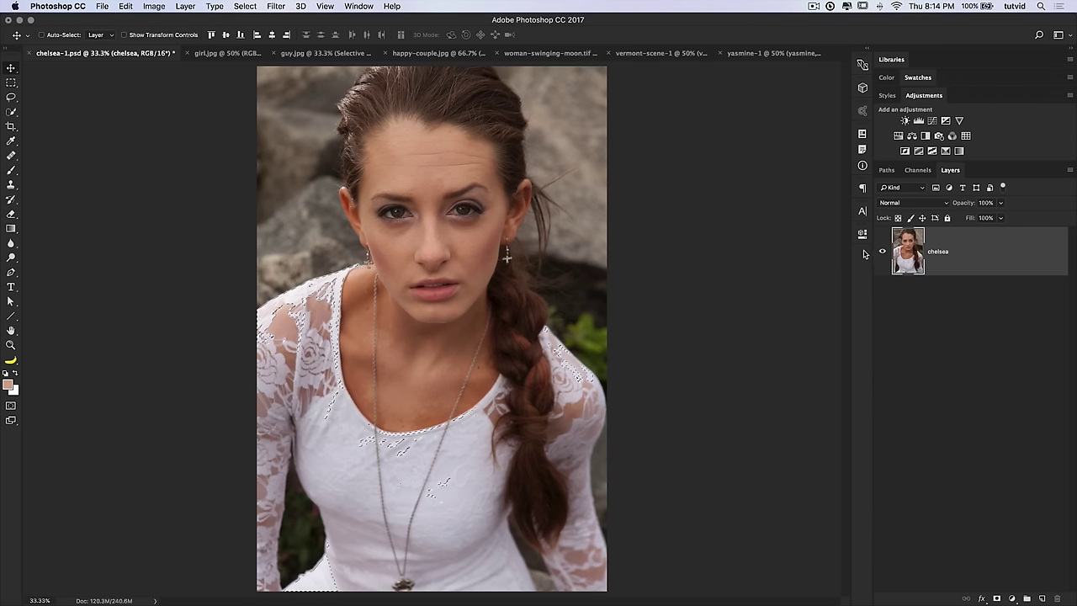
left_click(932, 121)
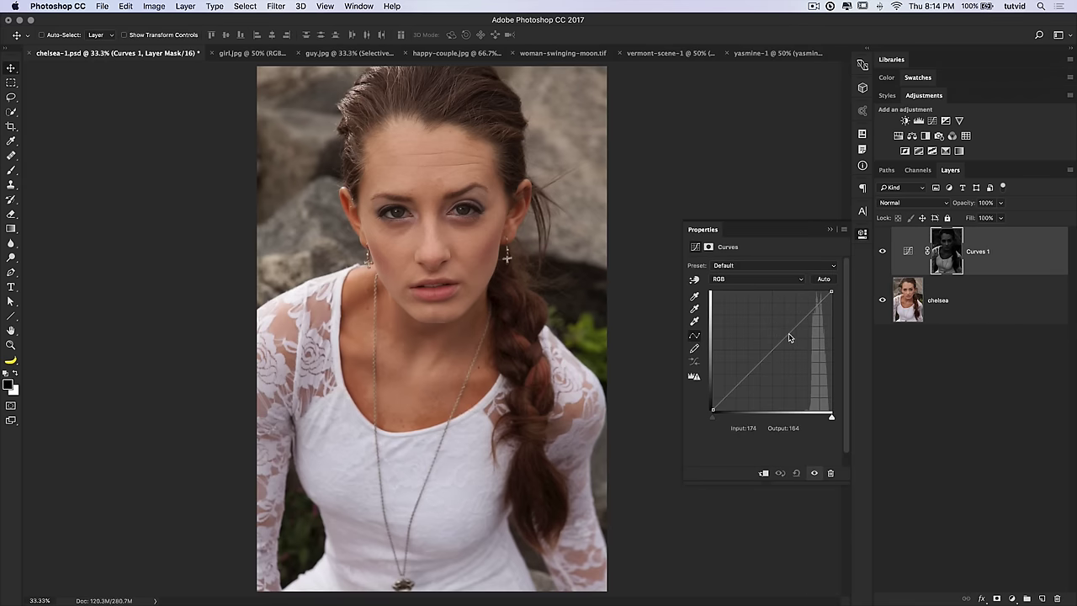
Brighten the masked highlights by raising a midtone point on the RGB curve to input 131, output 195.
left_click_drag(781, 341, 776, 327)
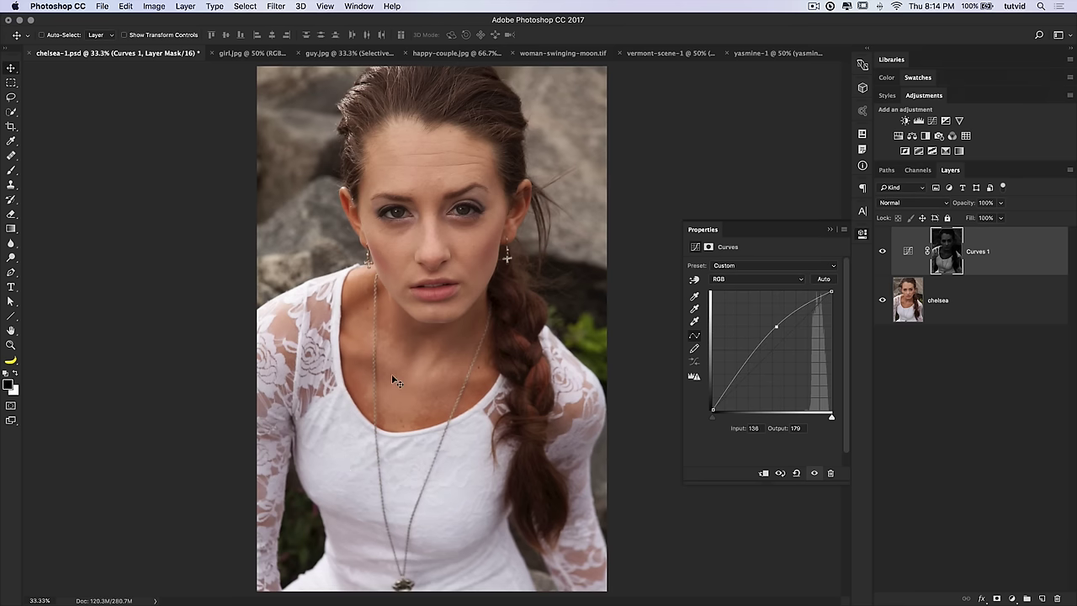
left_click_drag(777, 327, 774, 319)
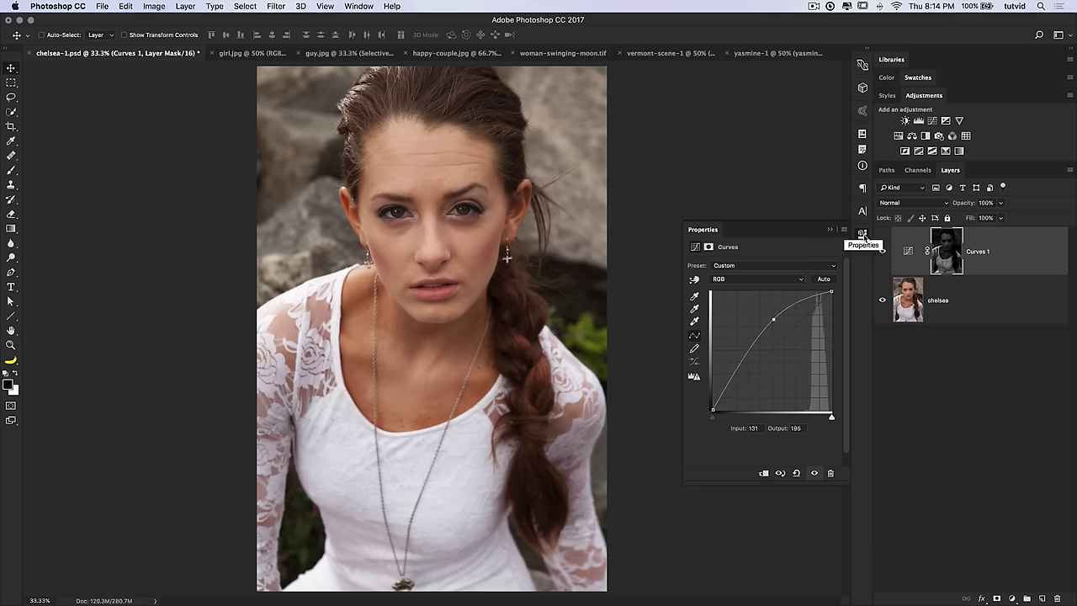
left_click(866, 238)
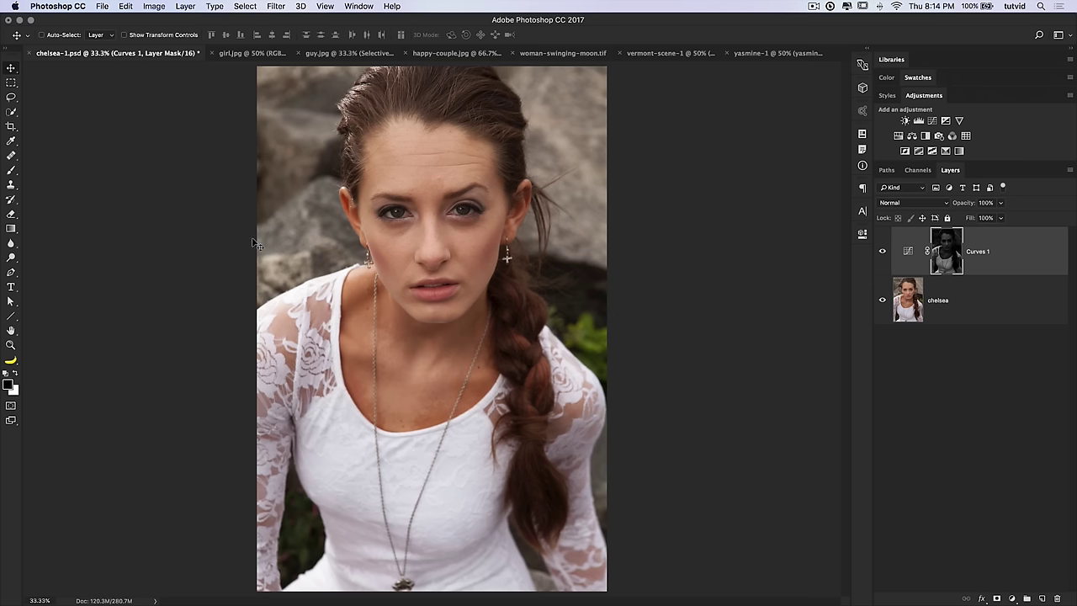
Paint black over the white dress on the Curves mask with a soft 700 px brush at 0% hardness.
left_click(11, 170)
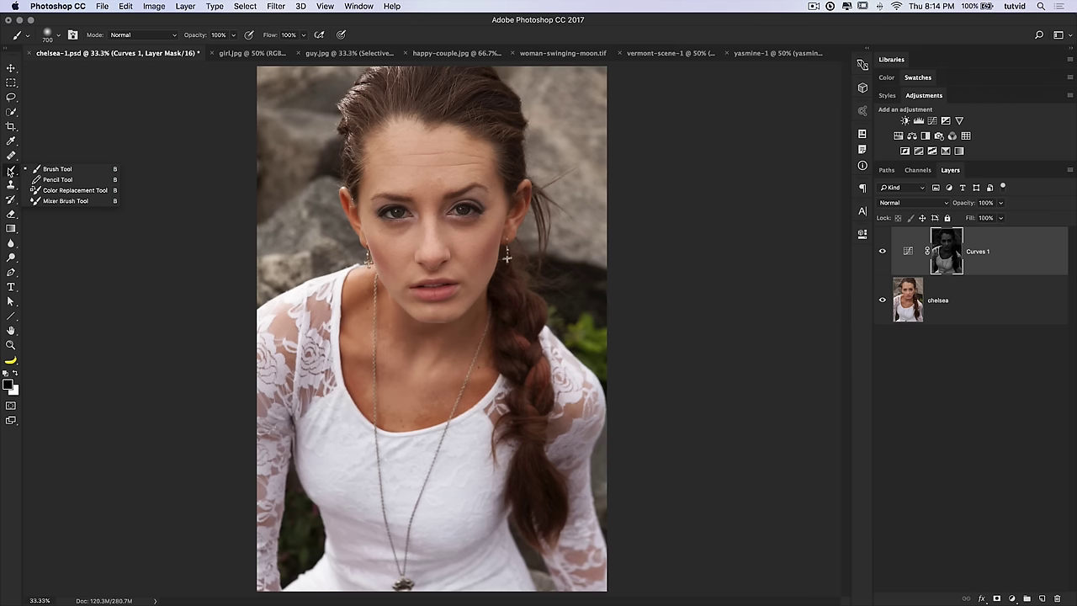
right_click(380, 322)
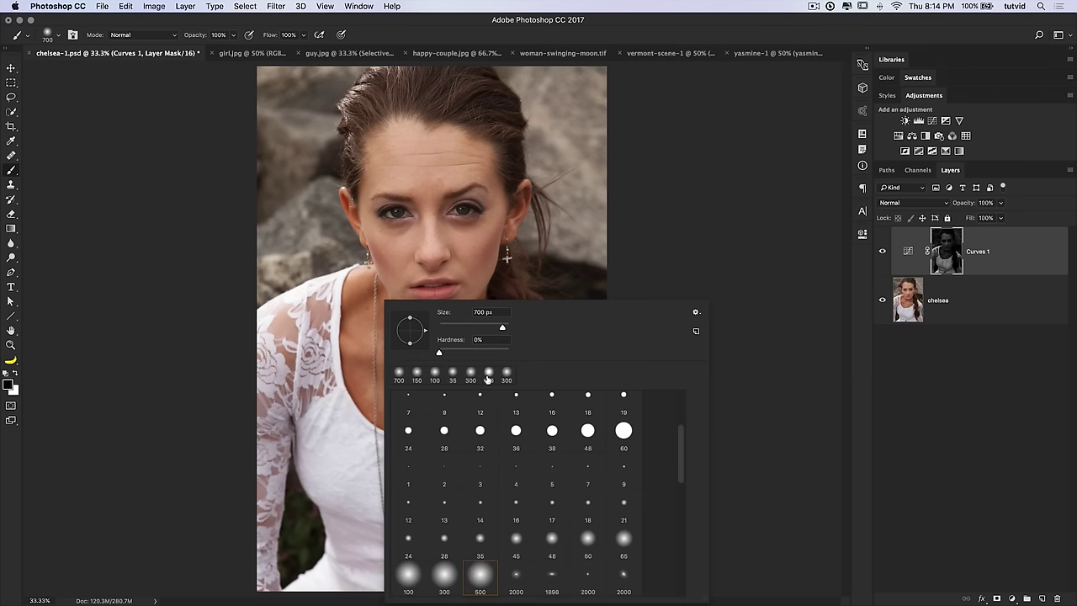
left_click(50, 374)
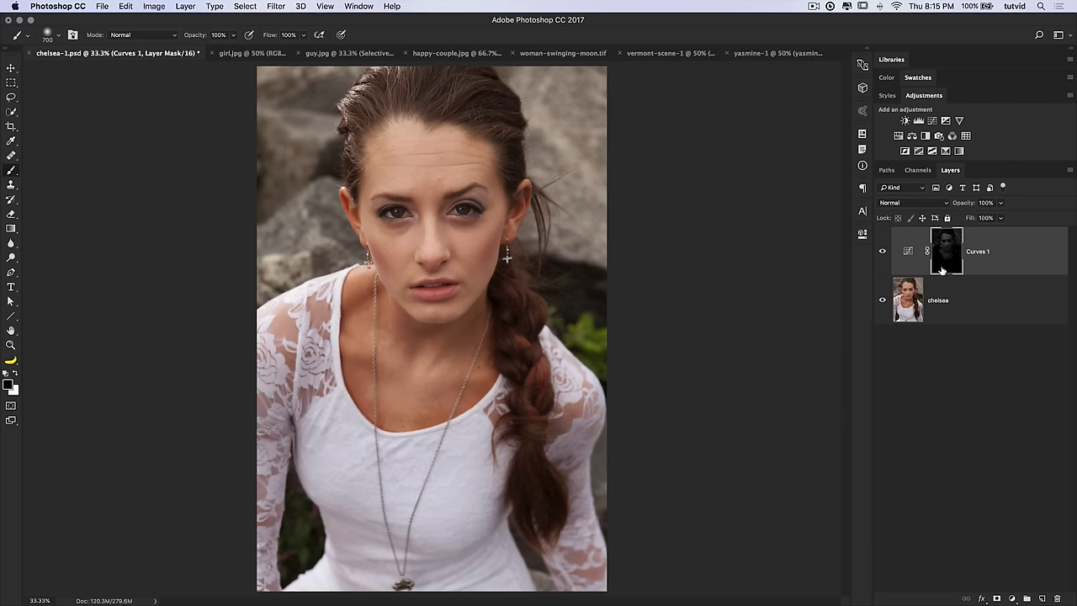
Display the Curves mask alone, paint black over the remaining body and surrounding background around the face, and return to the image view.
left_click(950, 252, "alt")
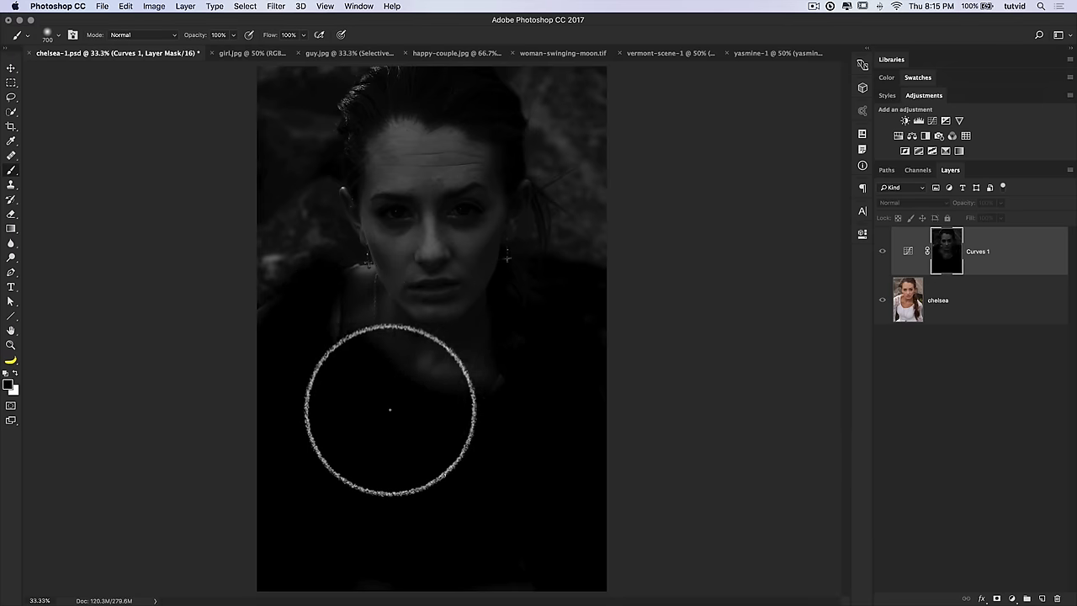
mouse_move(278, 303)
left_mouse_down()
mouse_move(233, 281)
mouse_move(264, 308)
left_mouse_up()
mouse_move(542, 279)
left_mouse_down()
mouse_move(572, 351)
mouse_move(595, 184)
mouse_move(493, 468)
left_mouse_up()
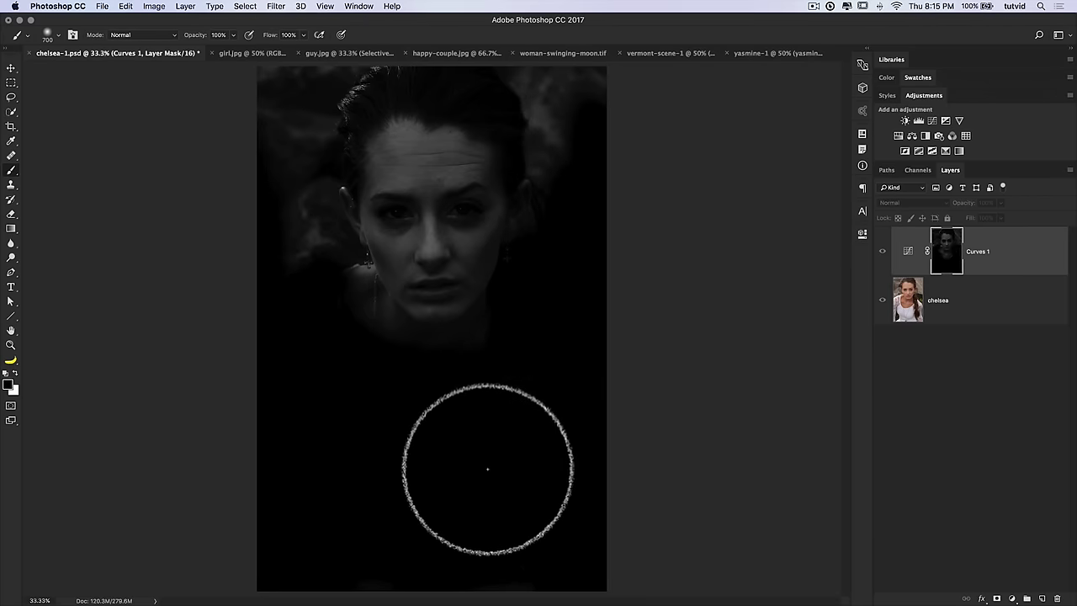
mouse_move(216, 269)
left_mouse_down()
mouse_move(291, 291)
mouse_move(300, 336)
left_mouse_up()
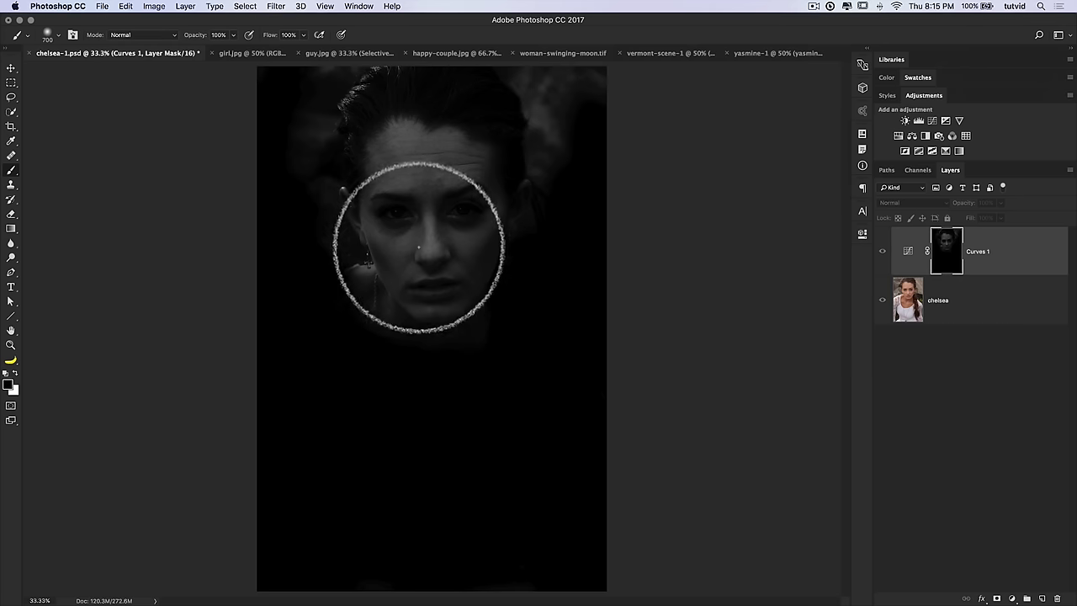
left_click(943, 255, "alt")
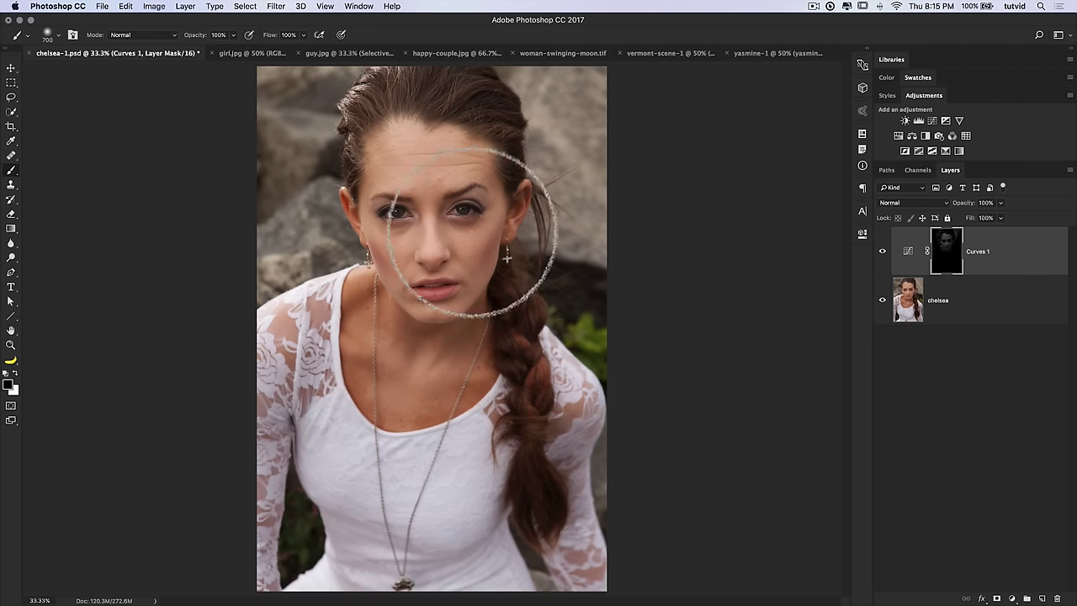
Toggle the Curves layer's visibility to compare the face before and after, leaving it shown with the Move tool active.
left_click(883, 252)
left_click(883, 252)
left_click(883, 253)
left_click(883, 252)
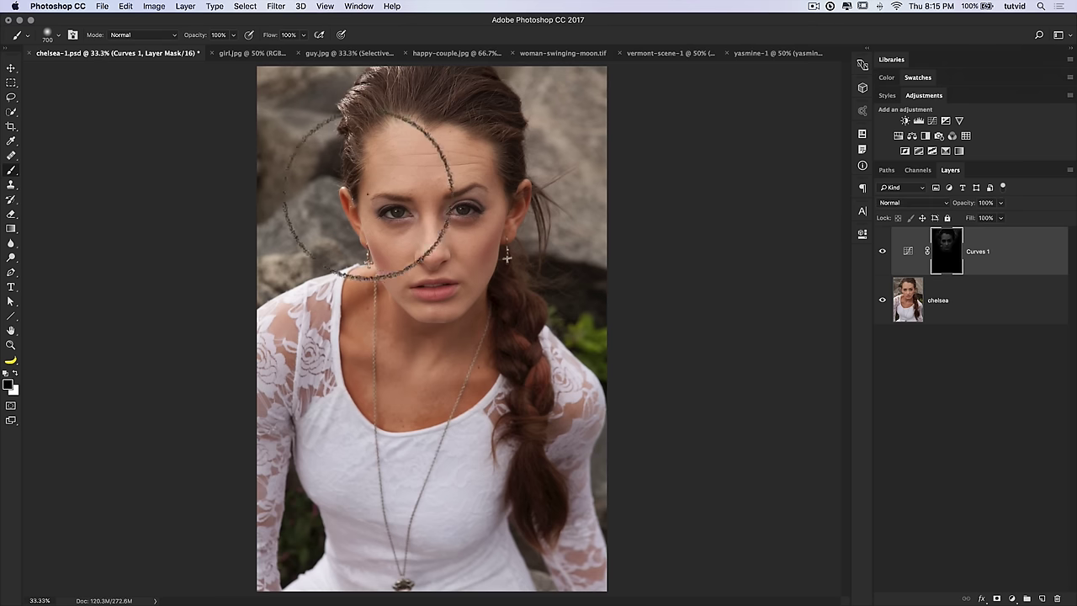
key("v")
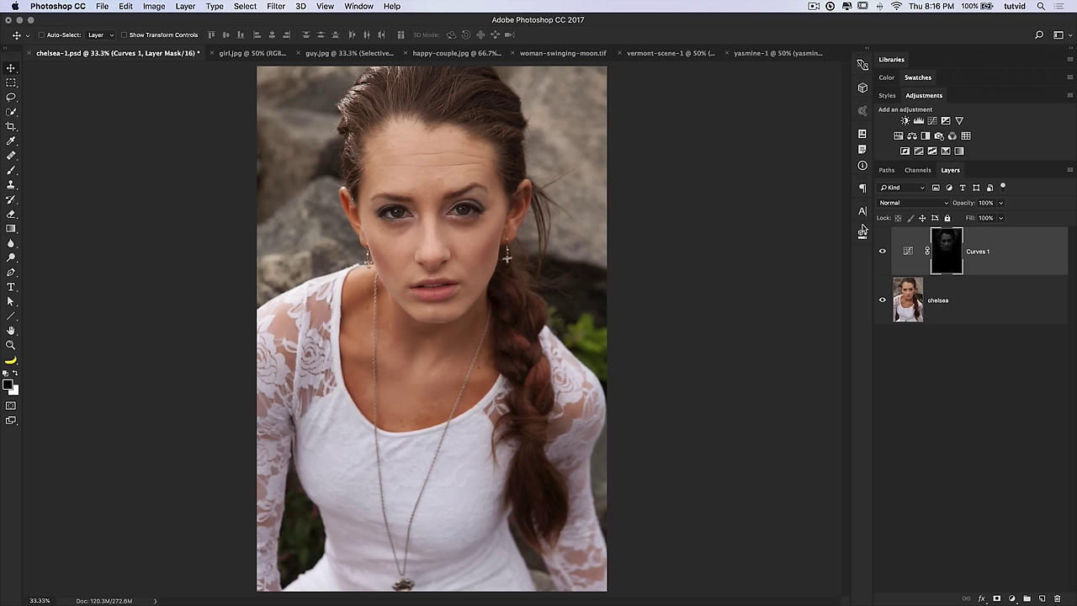
Switch to the vermont-scene-1 document and load its RGB luminosity as a selection from the channels.
left_click(664, 55)
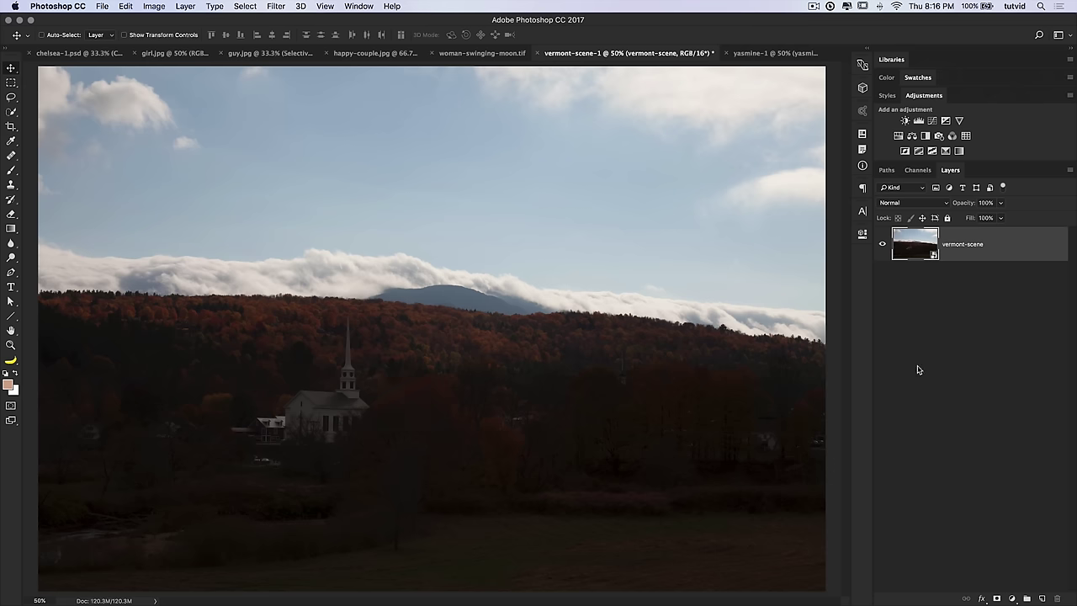
left_click(919, 171)
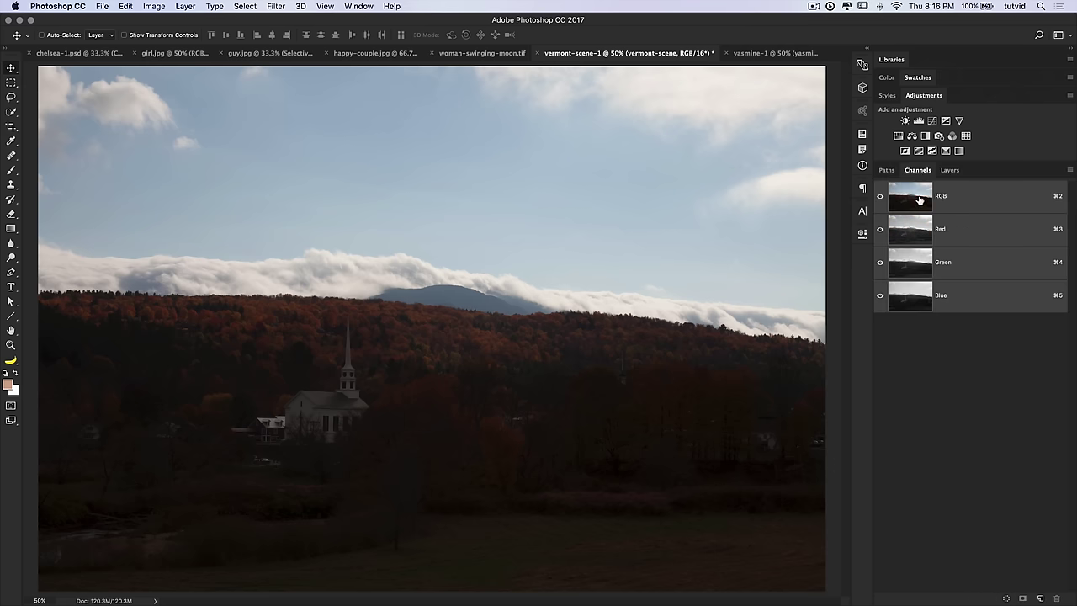
key("super+alt+2")
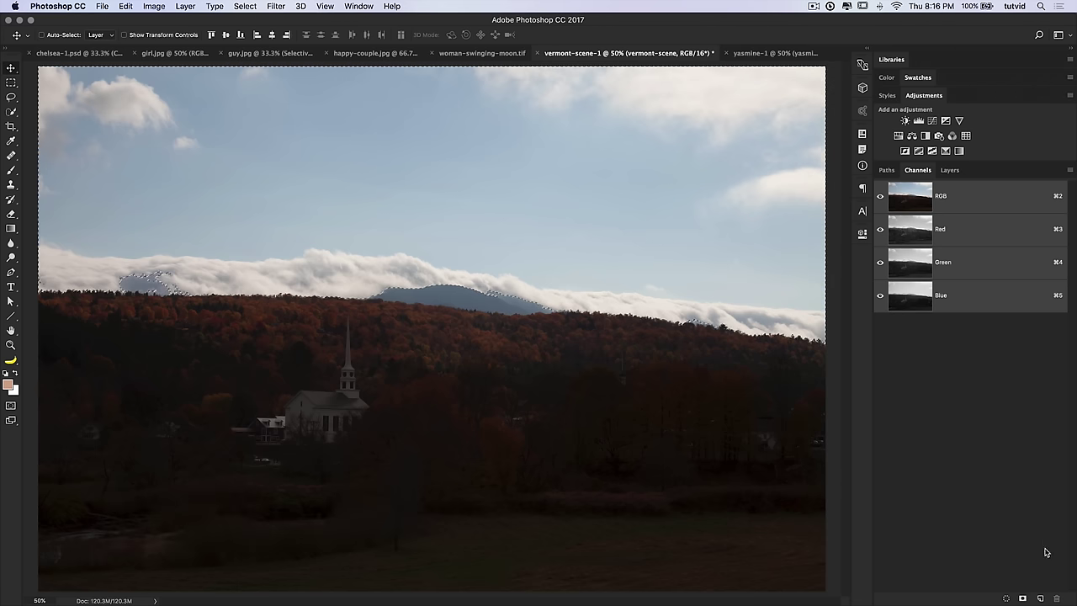
Save the luminosity selection as a new alpha channel filled white inside it, deselect, and invert the channel to favour the shadows.
left_click(1040, 598)
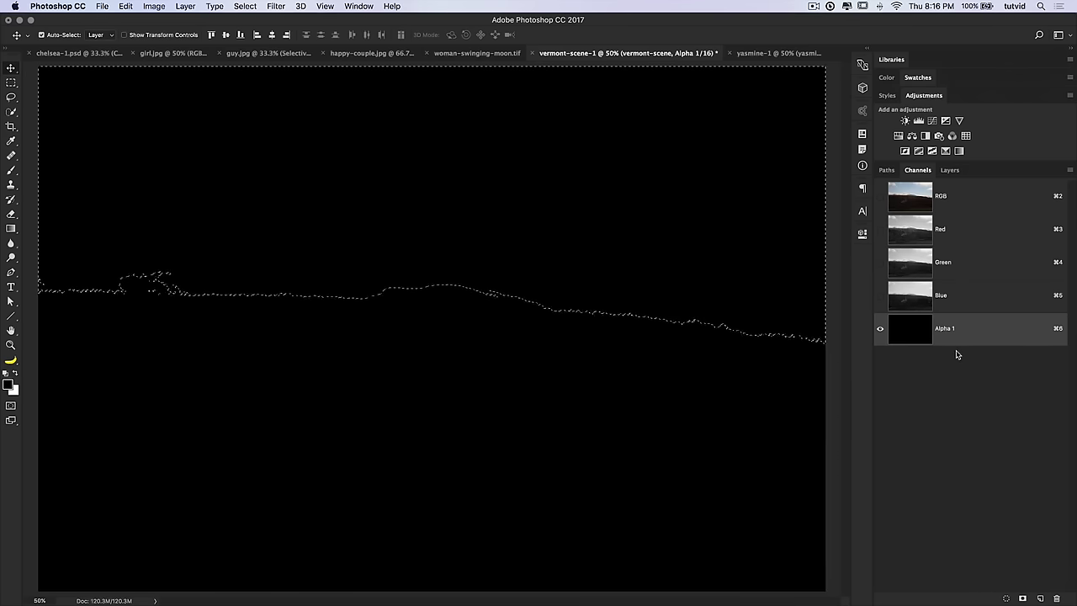
key("super+i")
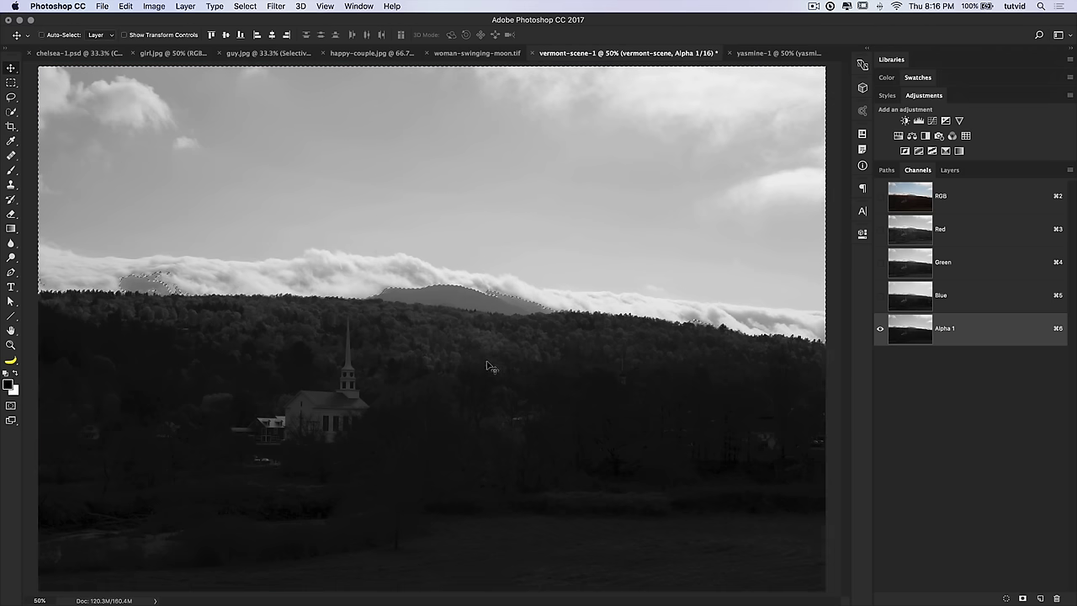
key("super+d")
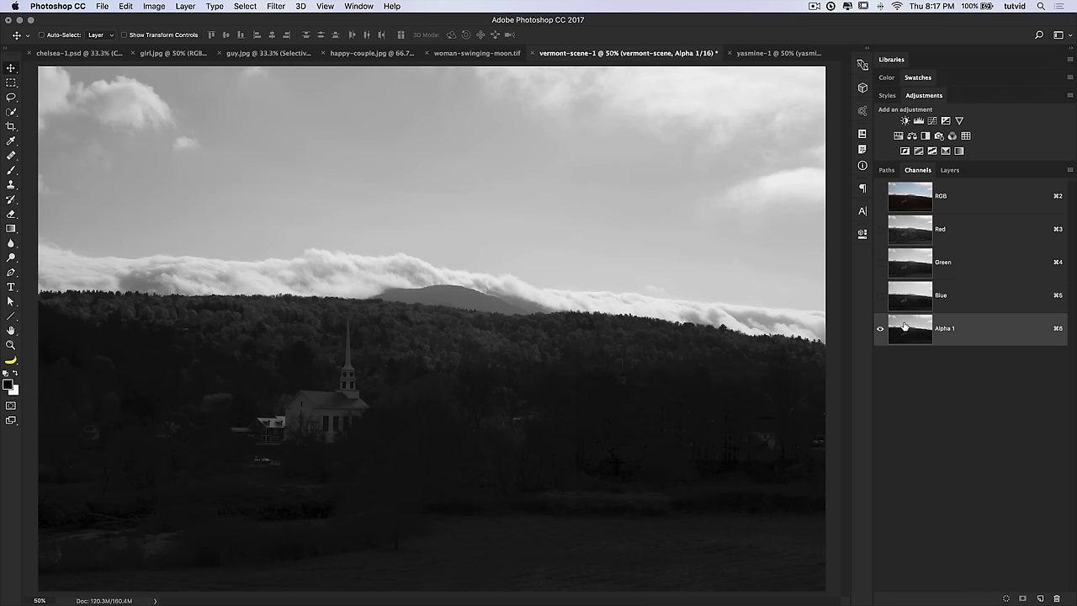
key("cmd+i")
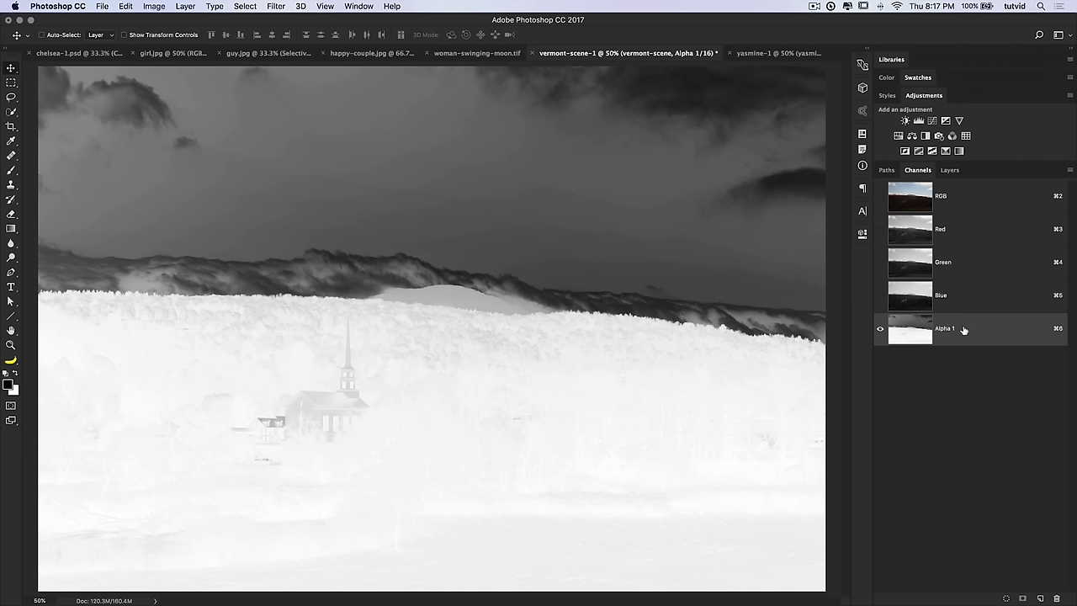
Load the RGB luminosity selection, intersect it with the RGB channel again, and fill it with white in a second alpha channel.
left_click(917, 203, "super")
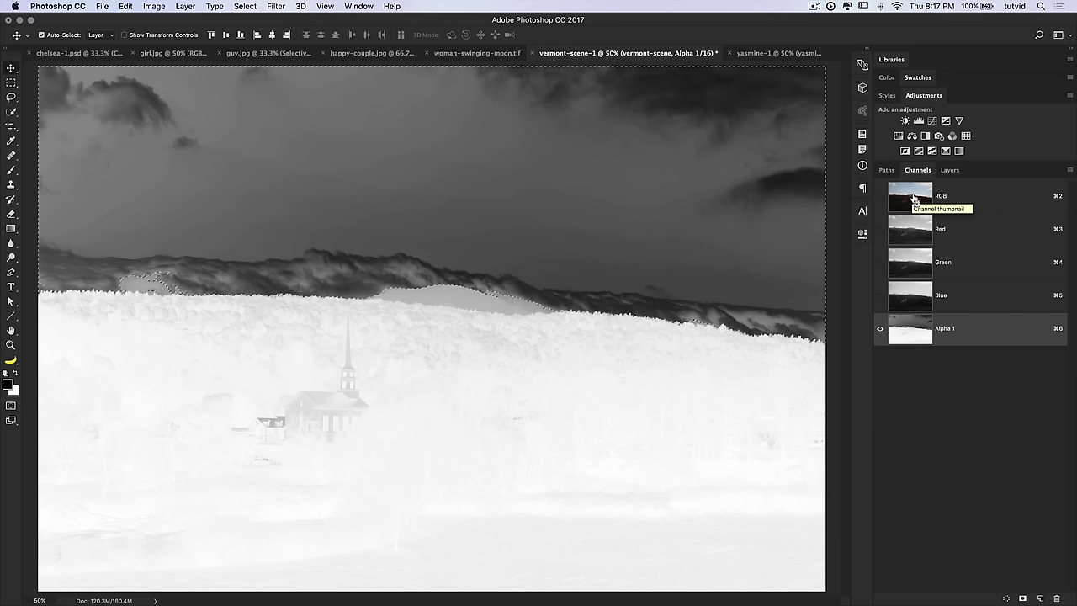
left_click(915, 197, "super")
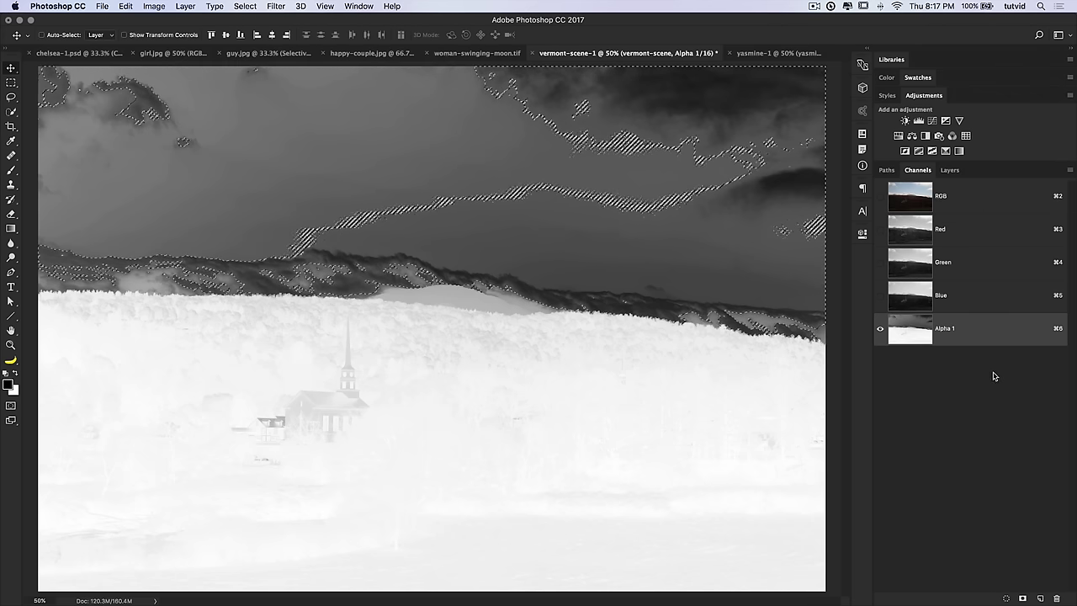
left_click(1041, 598)
key("super+v")
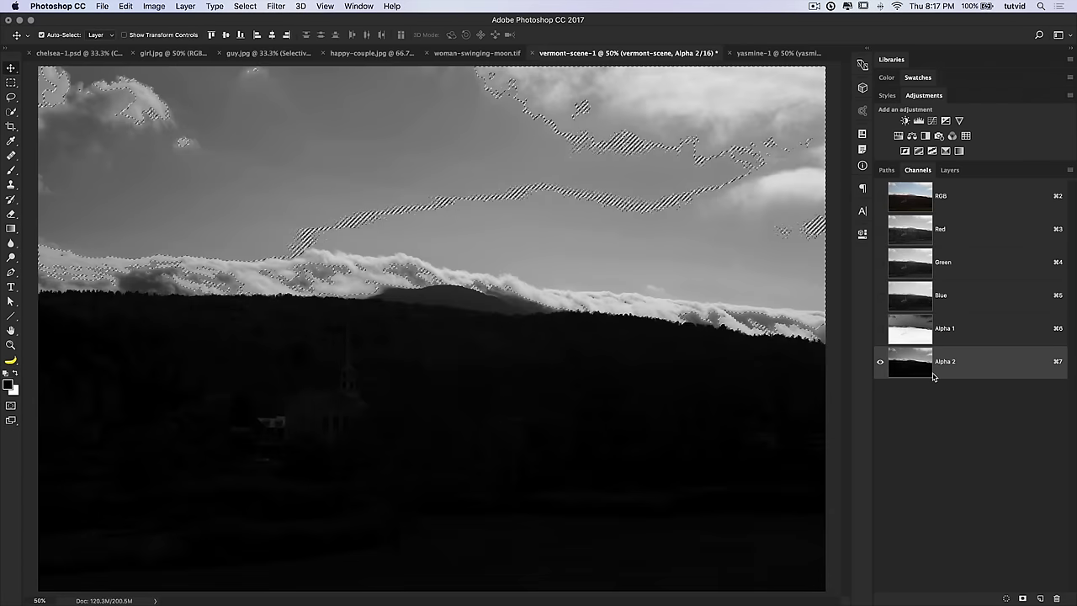
Intersect the selection further with the RGB luminosity and save the narrowed highlights as third and fourth alpha channels filled with white.
left_click(909, 203, "super")
key("super+shift+n")
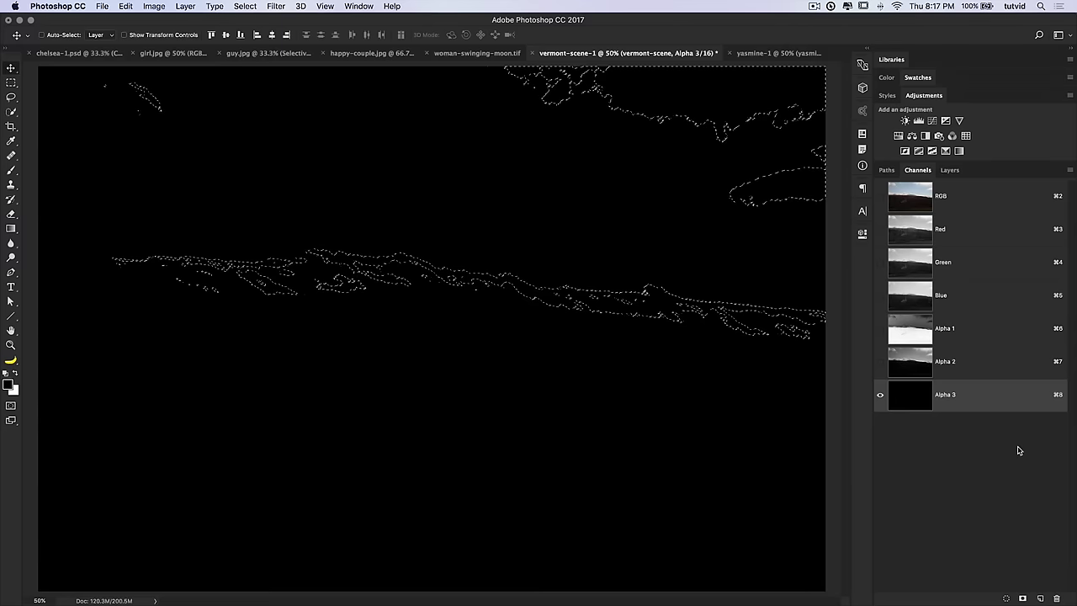
key("super+v")
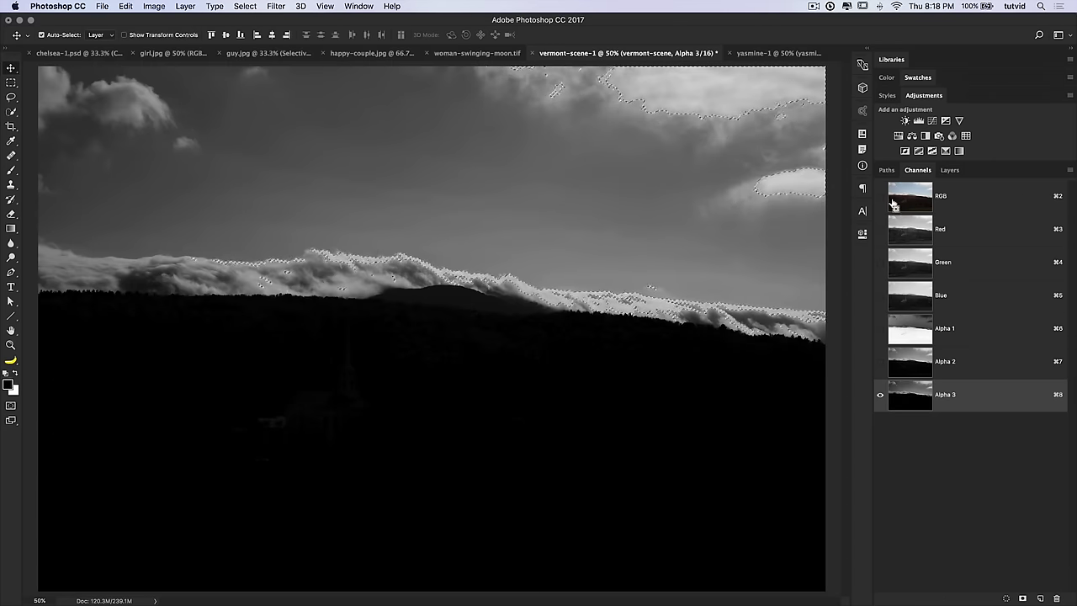
left_click(1040, 598)
key("super+v")
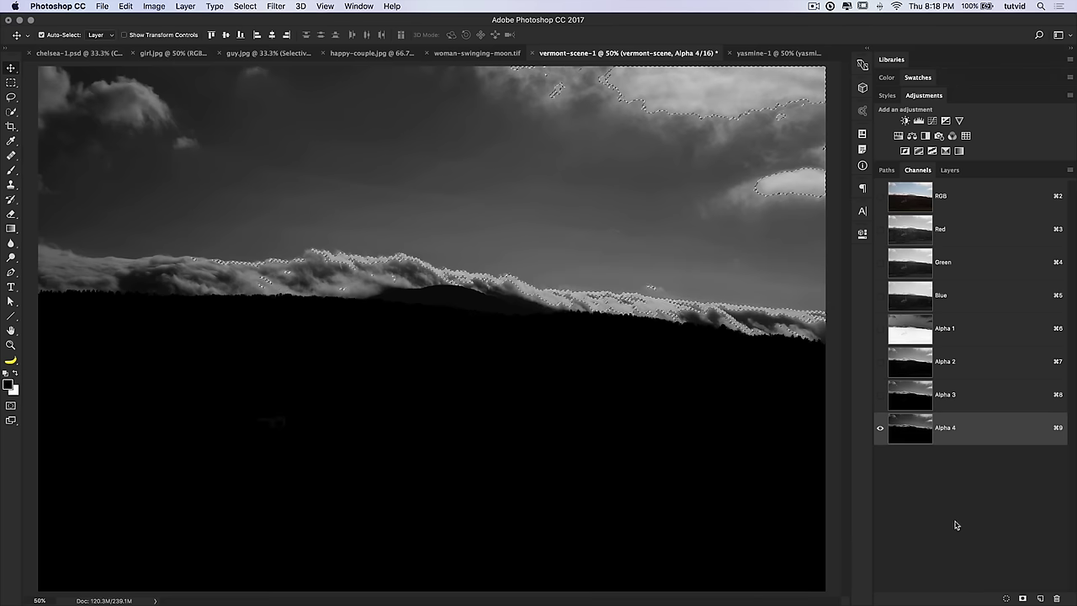
Deselect and invert the Alpha 4, Alpha 3 and Alpha 2 channels.
key("super+d")
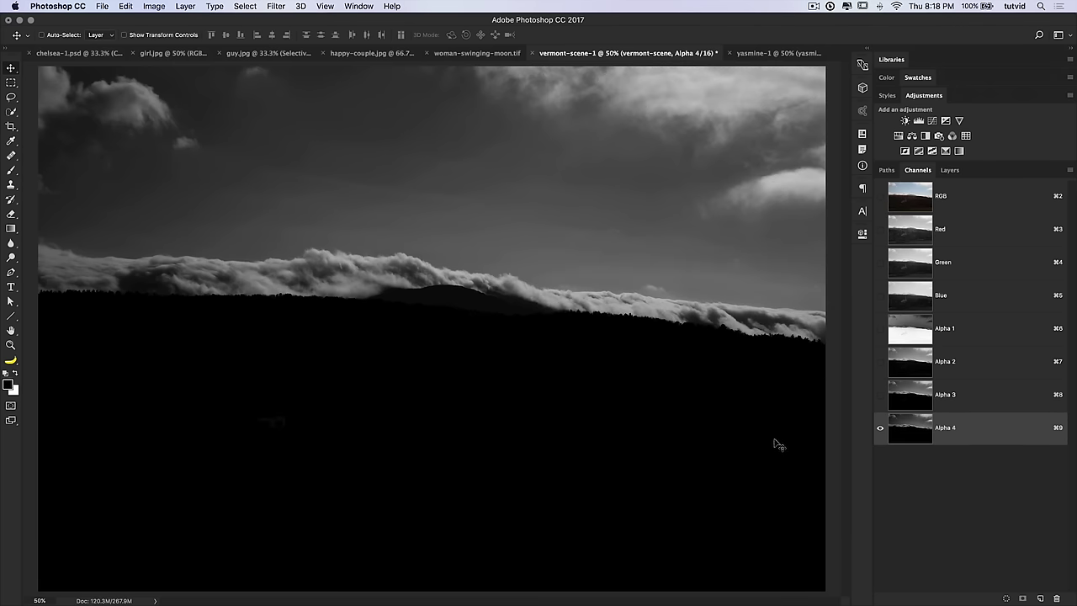
key("super+i")
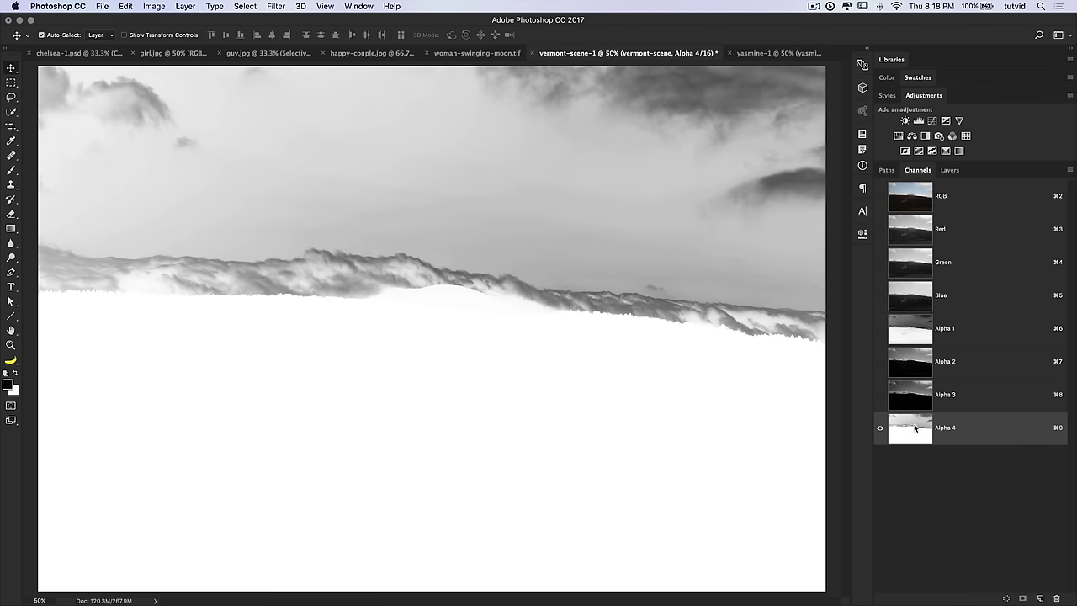
left_click(922, 394)
key("super+i")
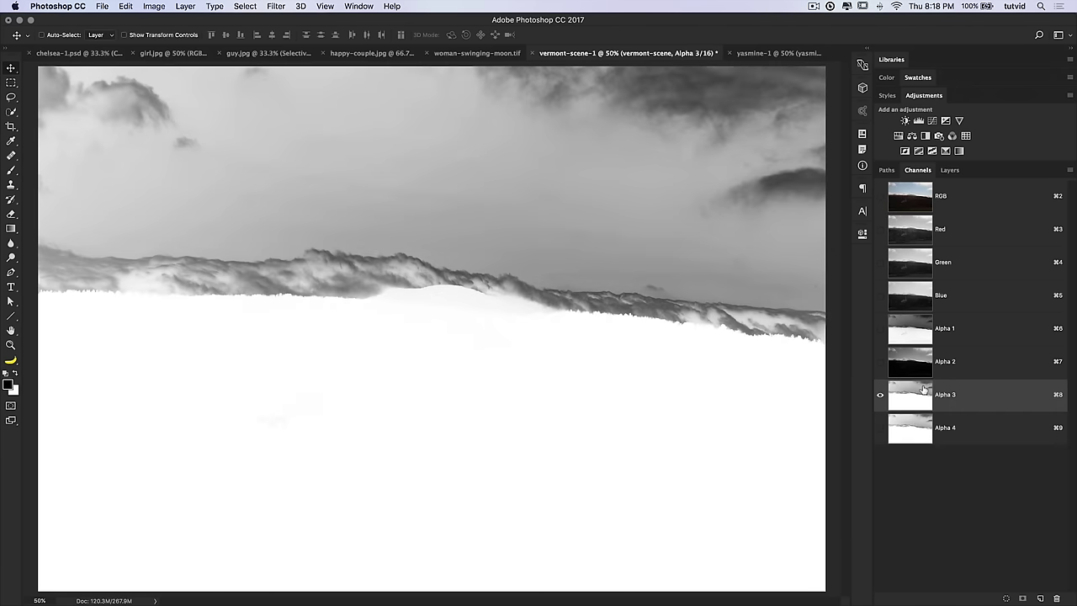
left_click(909, 360)
key("super+i")
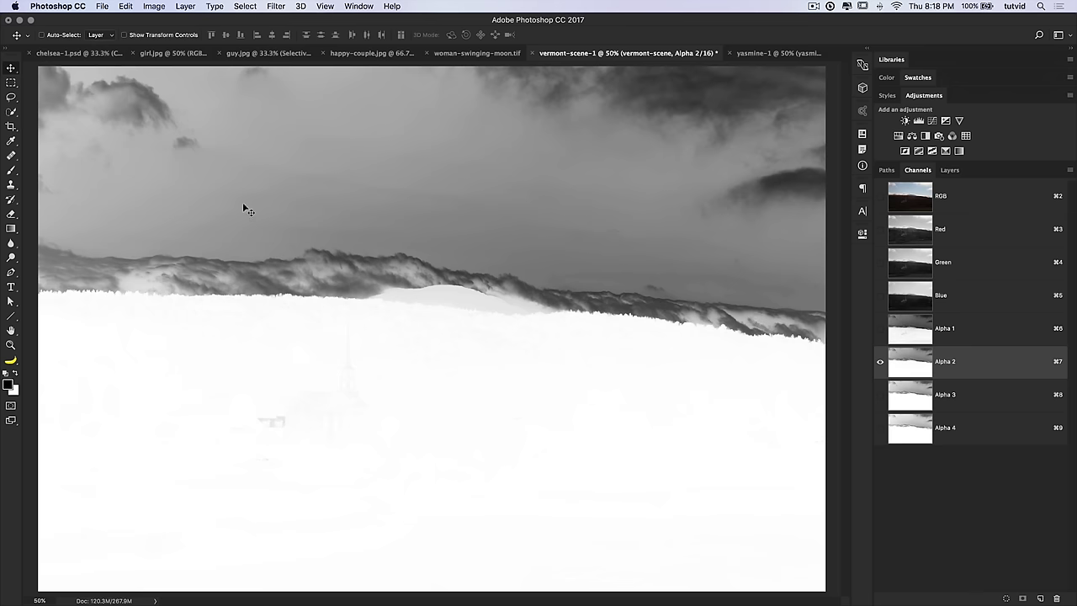
Compare the Alpha 4 and Alpha 1 masks by switching channel visibility, and return to the RGB composite with all alpha channels hidden.
left_click(880, 427)
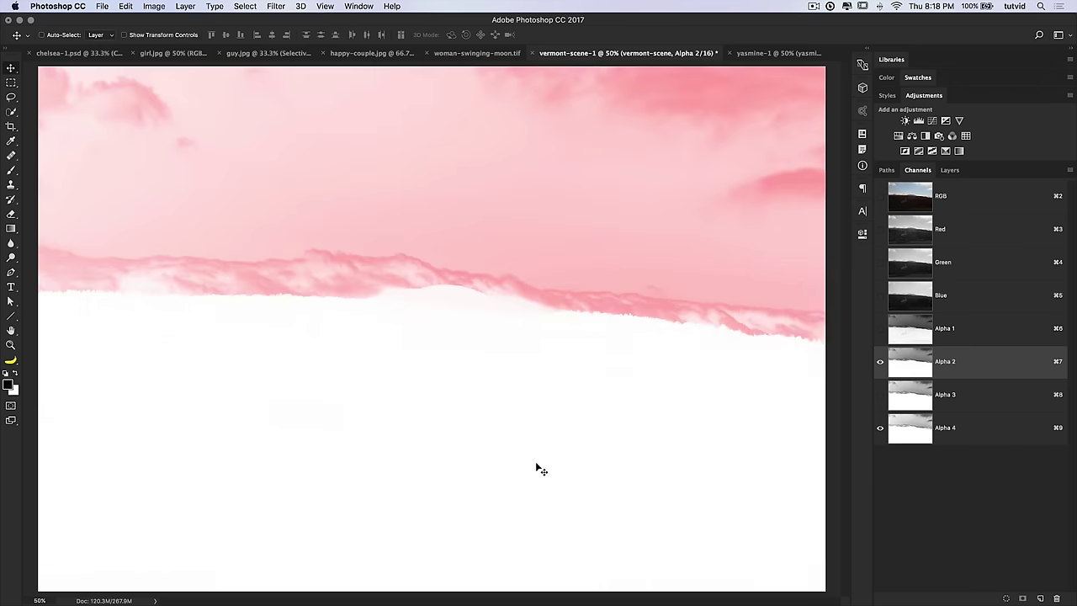
left_click(880, 362)
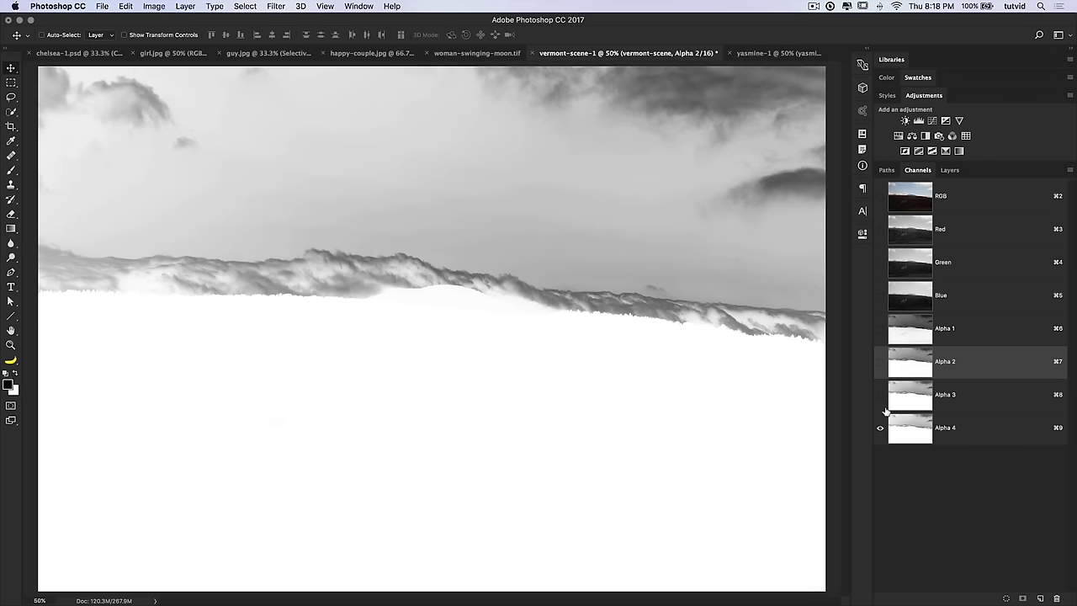
left_click(880, 329)
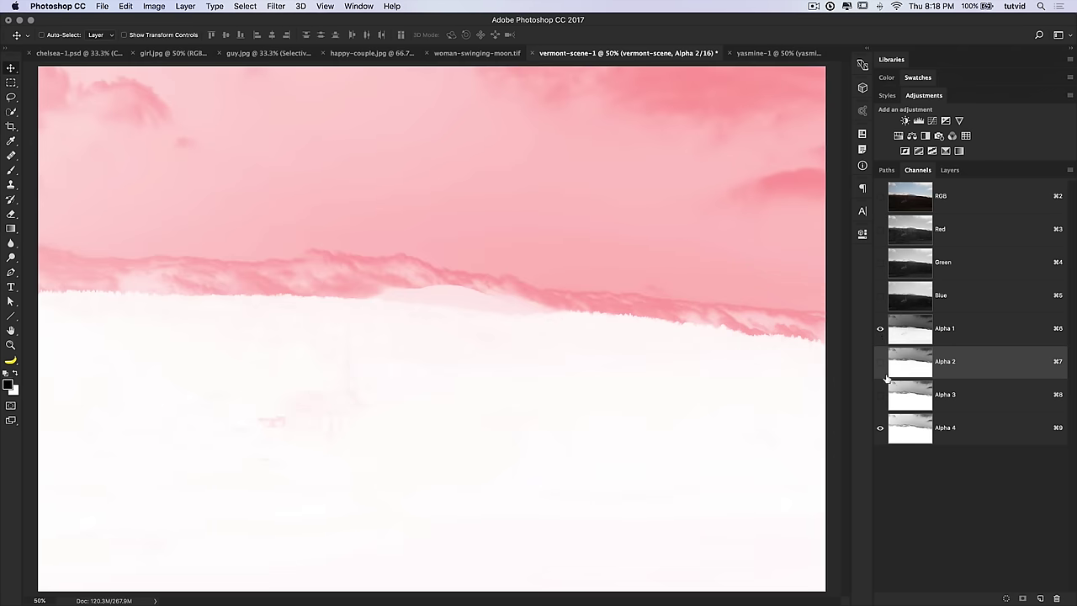
left_click(880, 428)
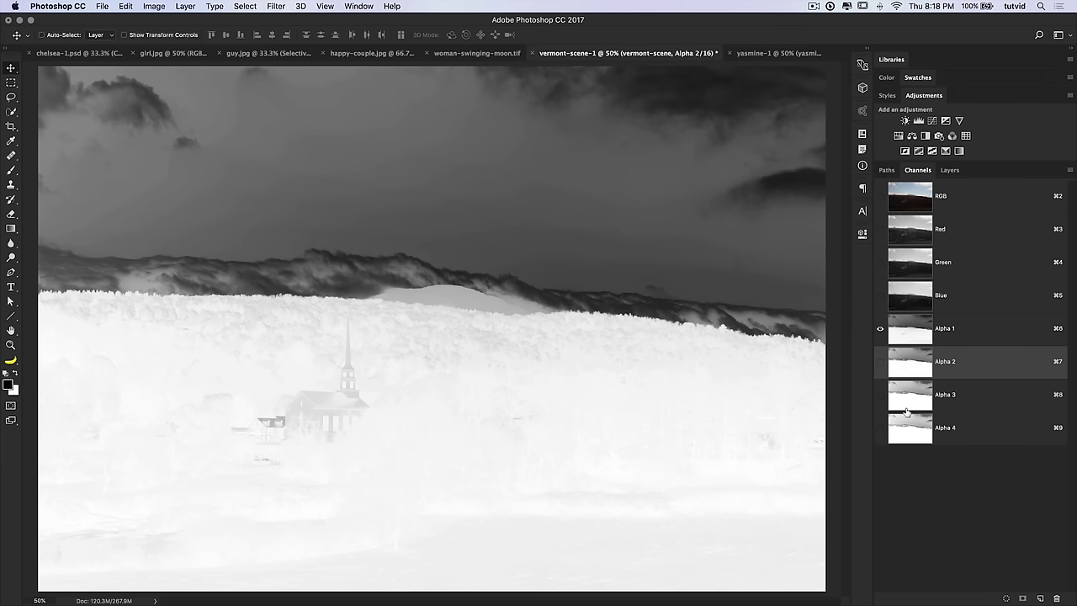
left_click(911, 336)
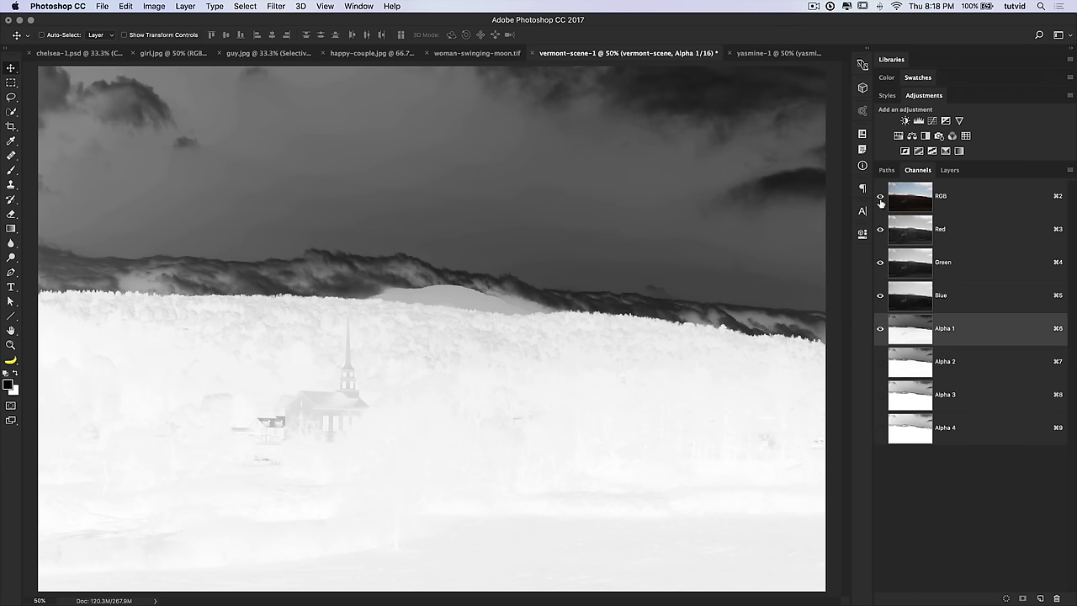
left_click(880, 196)
left_click(909, 196)
left_click(880, 328)
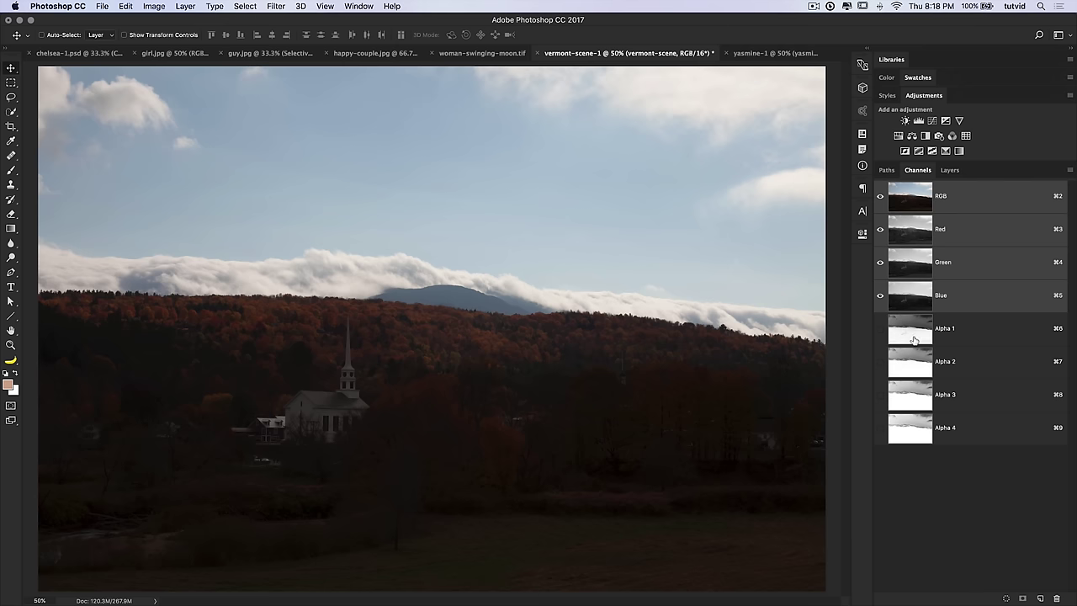
Load the Alpha 1 channel as a selection and add a Curves adjustment layer masked by it above the vermont-scene layer.
left_click(949, 170)
left_click(916, 170)
left_click(918, 336, "super")
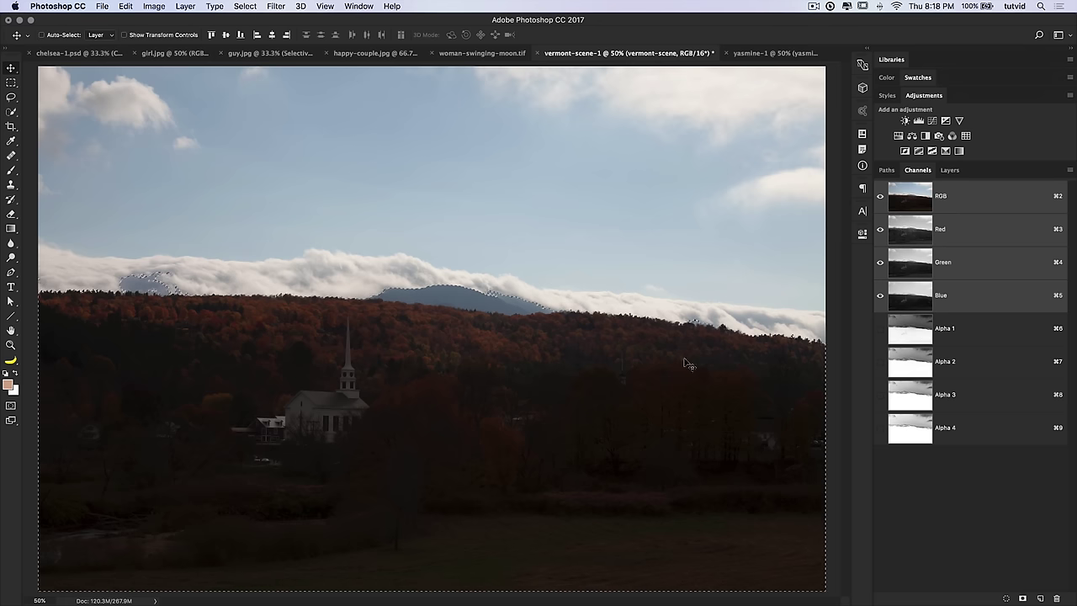
left_click(956, 170)
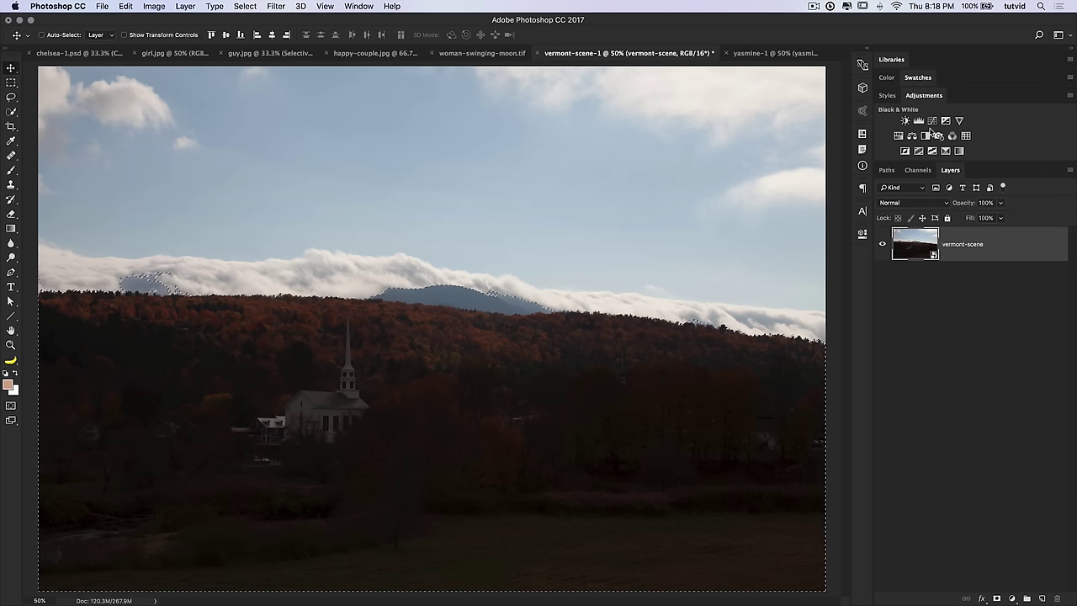
left_click(932, 120)
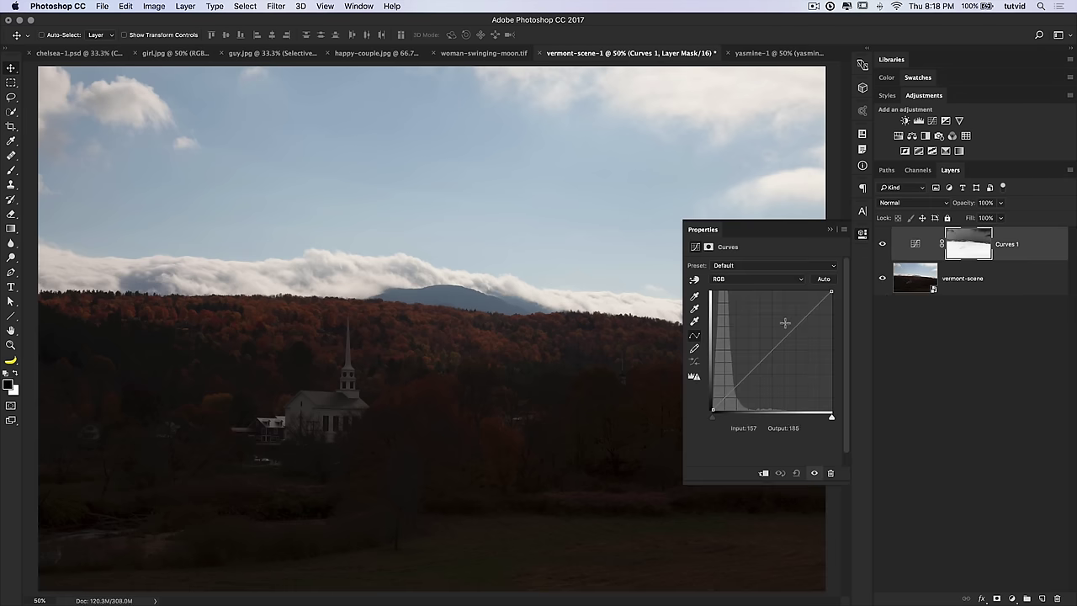
Shape the RGB curve with one point at input 43, output 49 and another at input 87, output 143.
left_click_drag(780, 337, 779, 318)
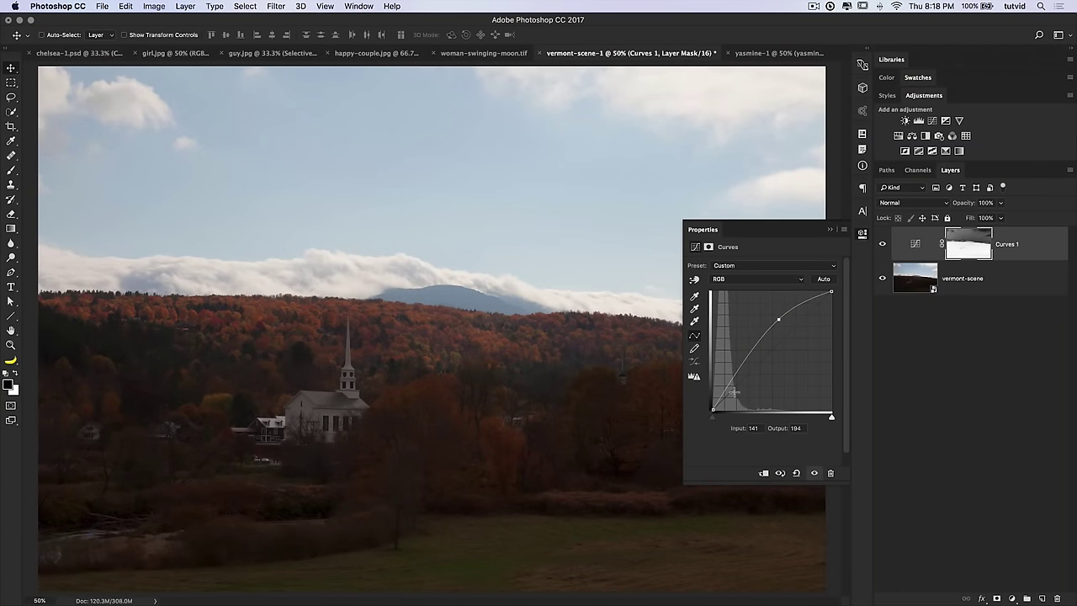
left_click_drag(733, 384, 734, 387)
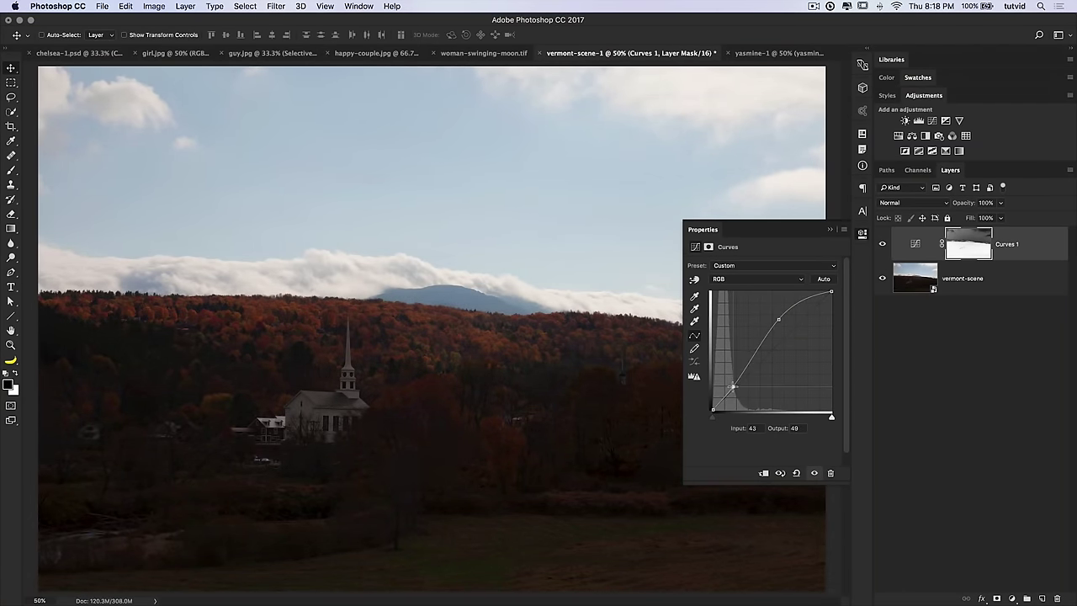
left_click_drag(779, 319, 754, 344)
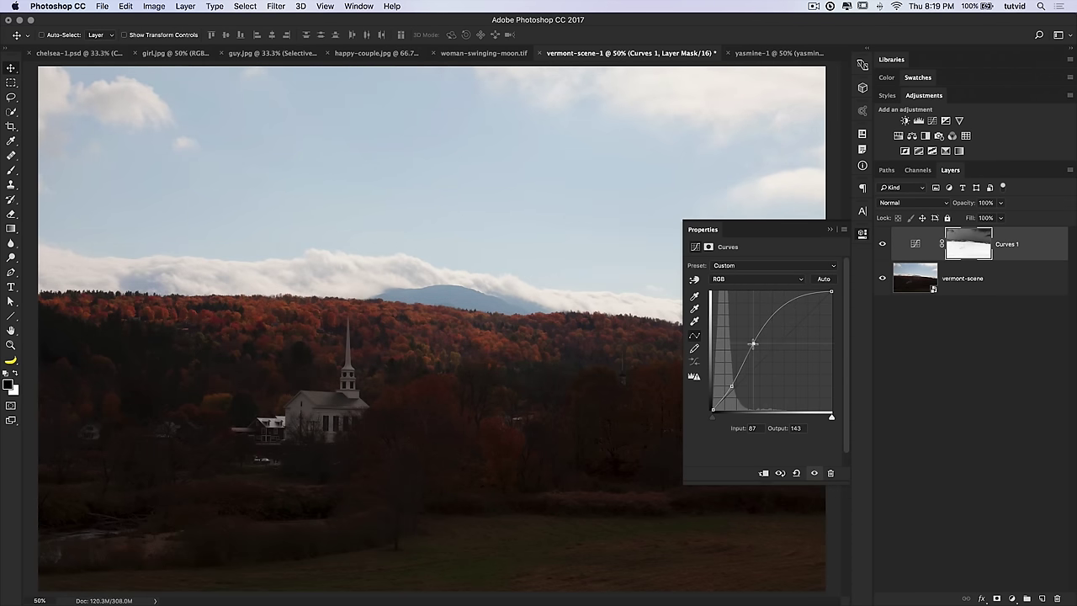
Toggle the Curves 1 layer's visibility repeatedly to compare the foliage and church before and after, leaving the layer shown.
left_click(883, 246)
left_click(882, 246)
left_click(883, 246)
left_click(883, 246)
left_click(883, 246)
left_click(883, 246)
left_click(883, 246)
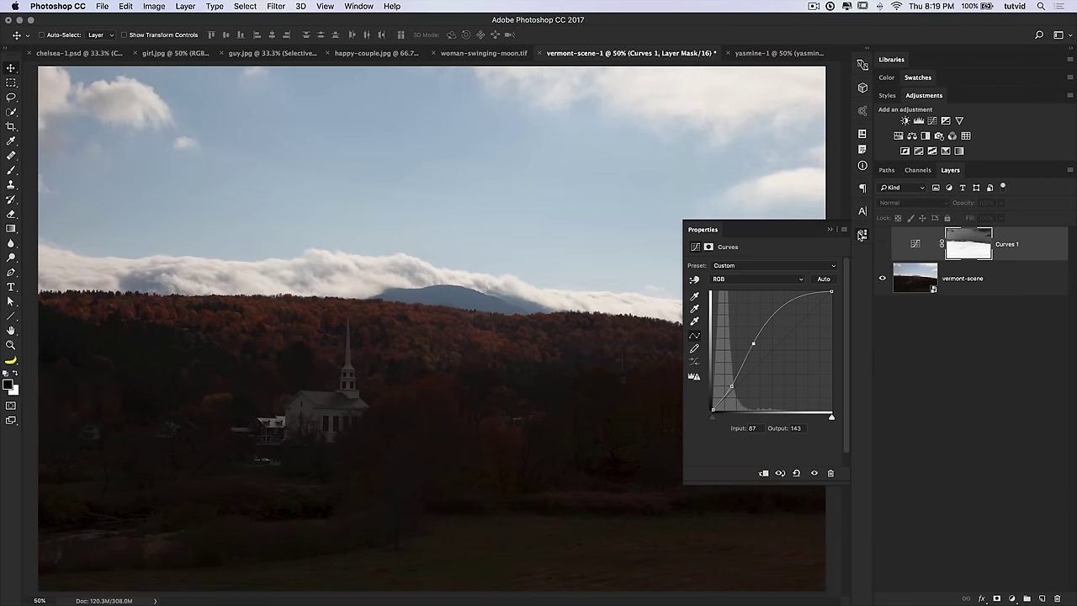
left_click(861, 236)
left_click(883, 246)
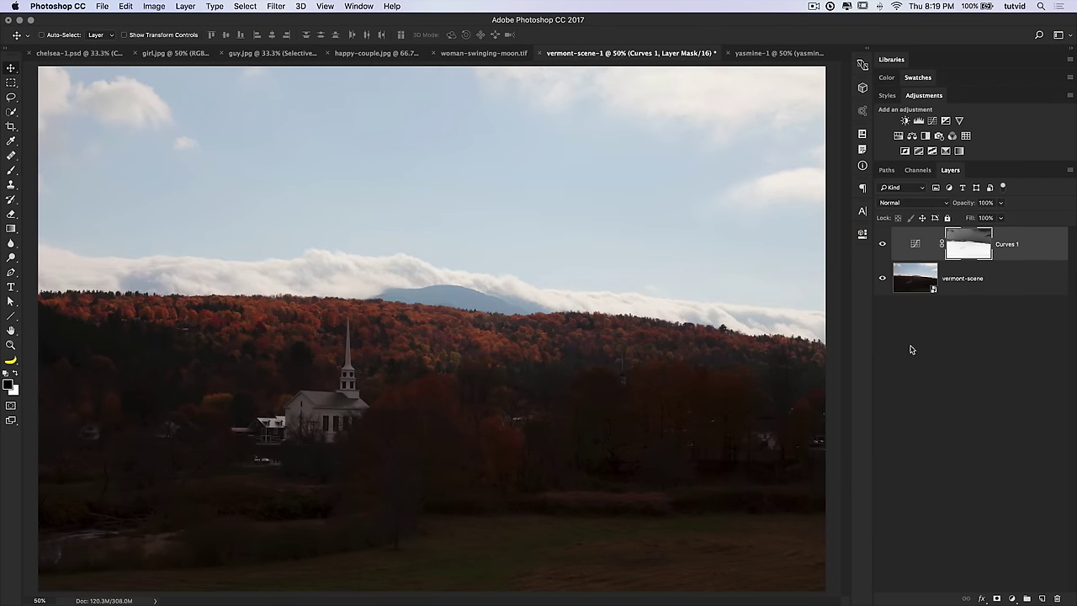
Reopen the Curves 1 settings and raise the Red curve at the dark trees with a point at input 44, output 51.
double_click(916, 244)
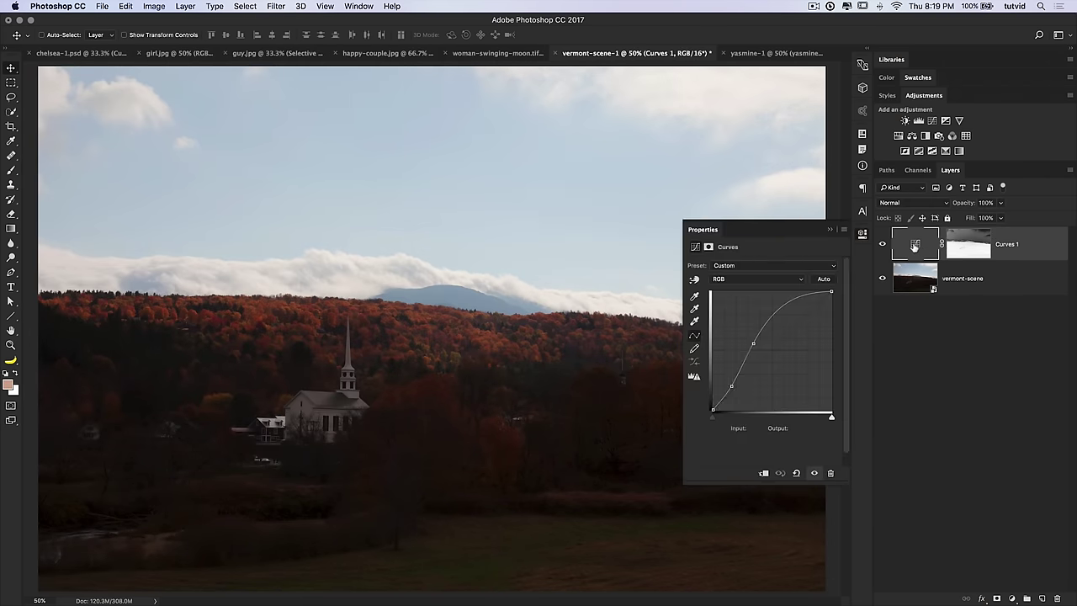
left_click(755, 279)
left_click(745, 287)
left_click_drag(415, 346, 415, 342)
Lower the Green curve slightly to input 38, output 36, add a shadow point on the Blue curve, and close the Curves settings.
left_click(741, 279)
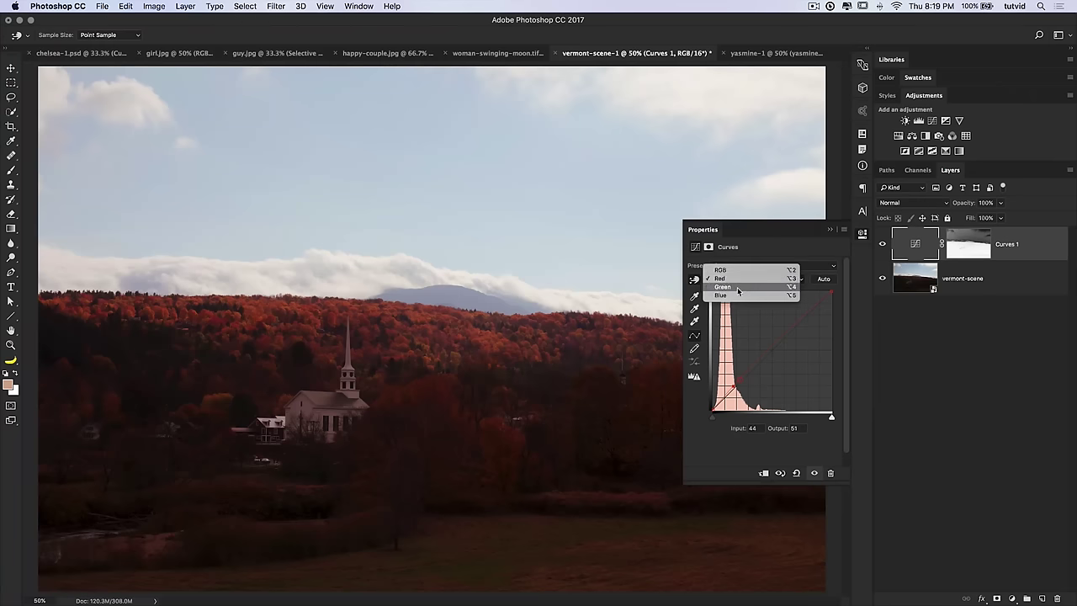
left_click(738, 287)
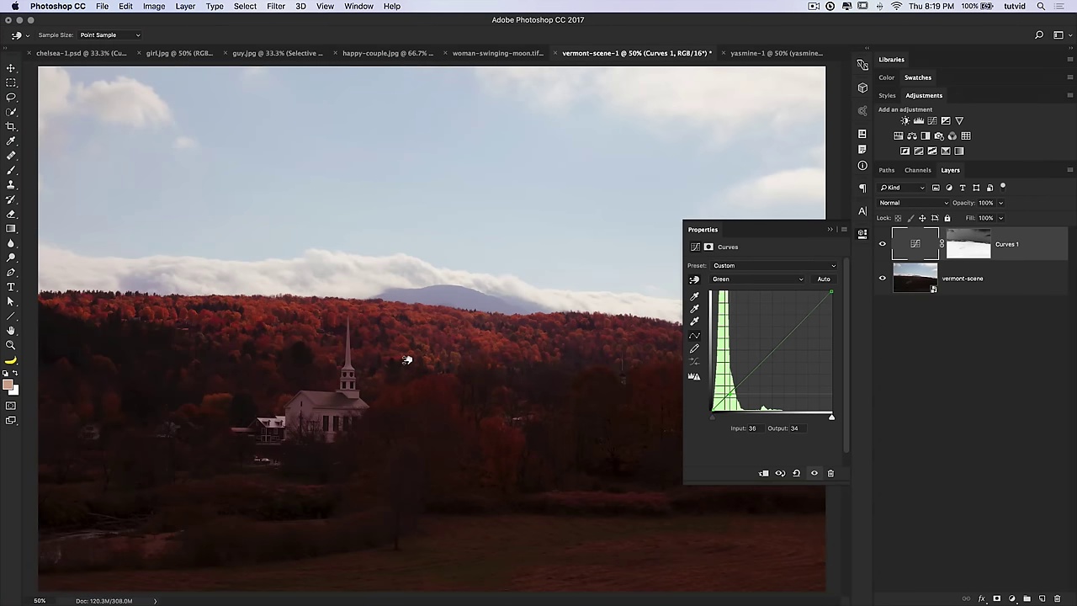
left_click(737, 280)
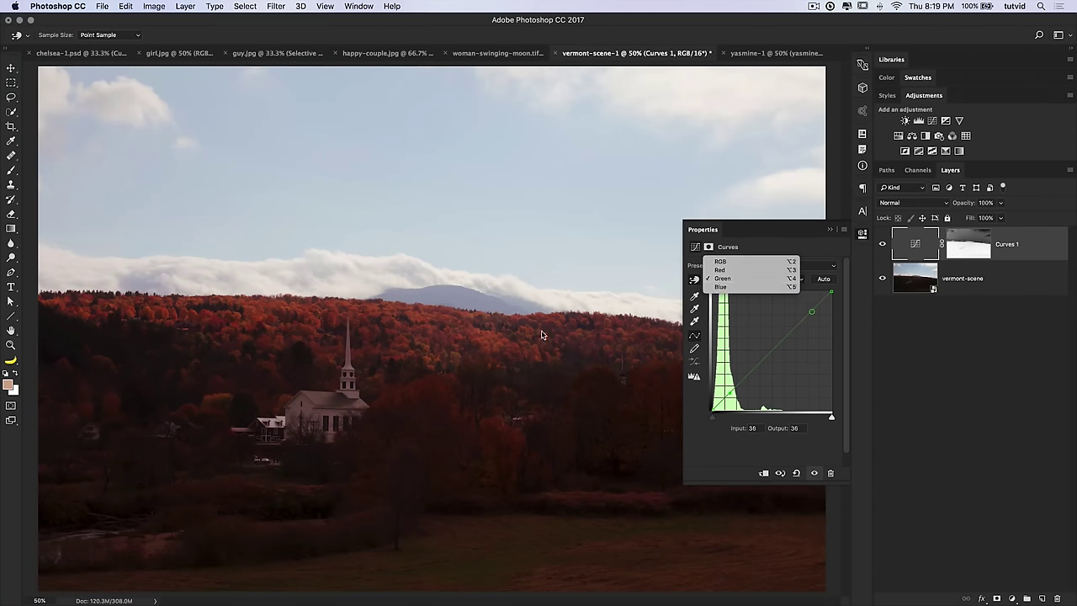
key("Return")
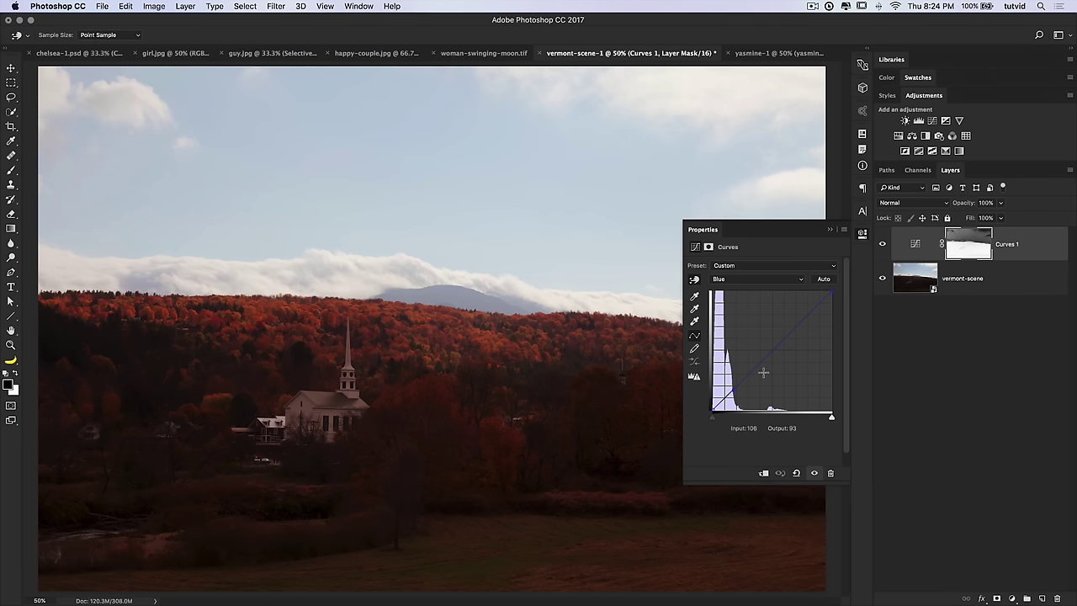
left_click(864, 234)
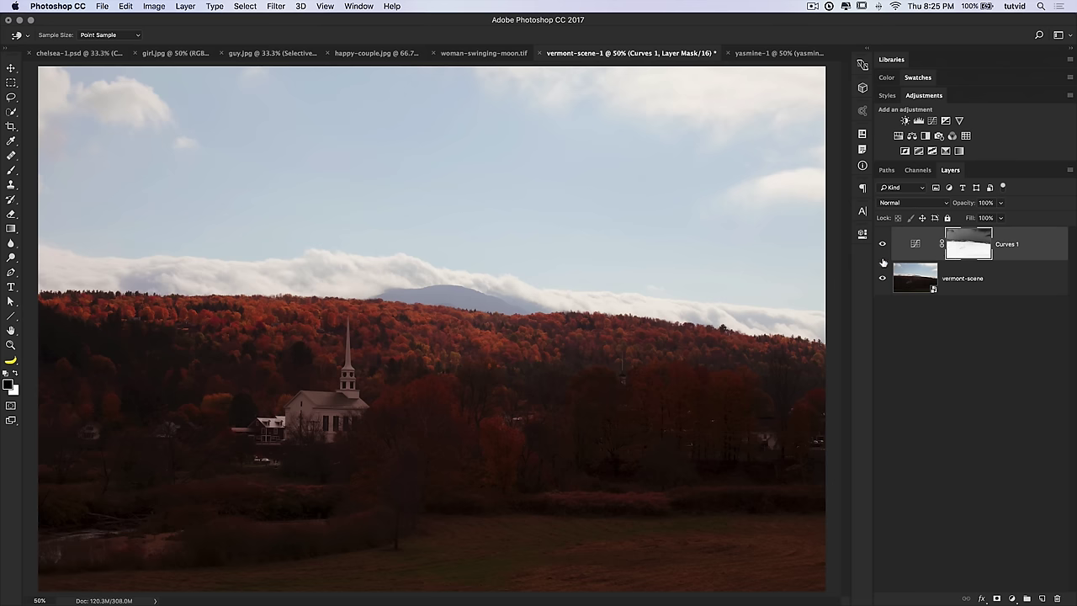
Make the composite RGB channel active instead of the Curves 1 mask, and return to the layer list.
left_click(916, 171)
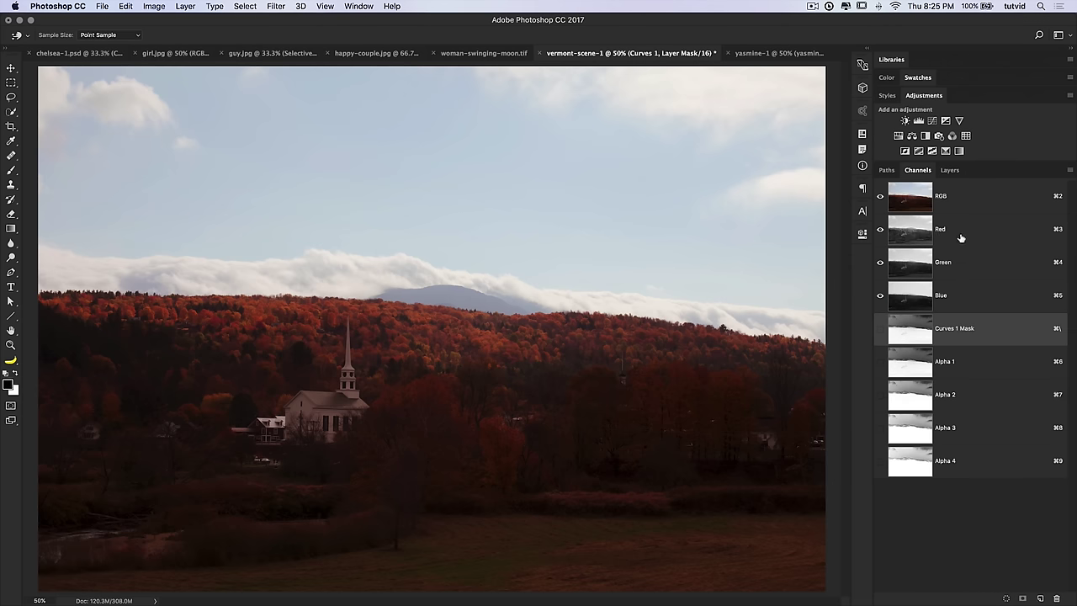
left_click(949, 204)
left_click(949, 171)
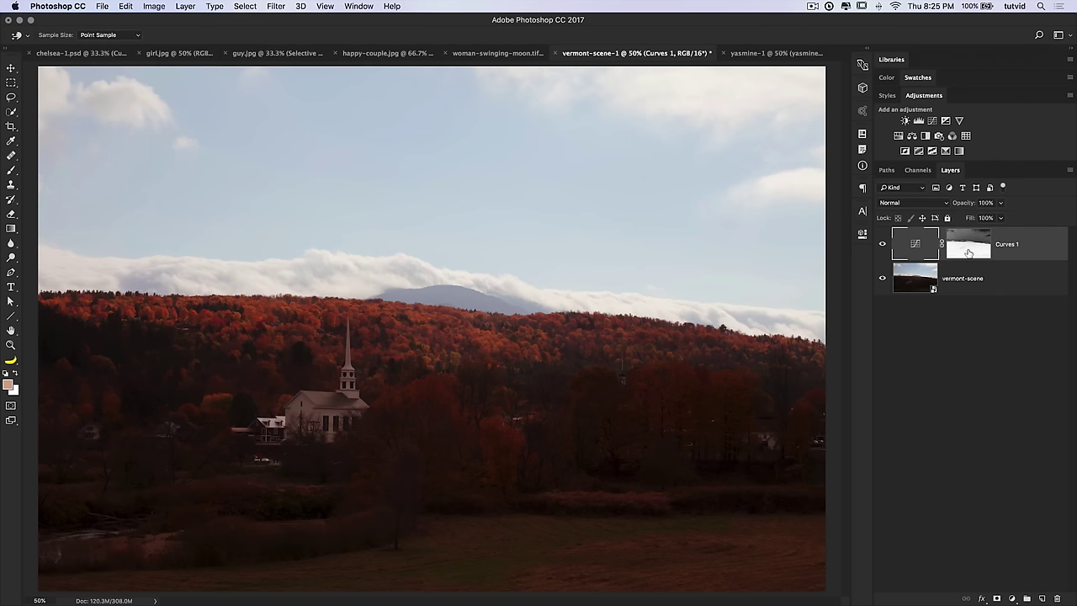
Examine the autumn tree line against the clouds up close, and compare the whole image with Curves 1 hidden and shown.
key("z")
left_click_drag(303, 289, 462, 446)
left_click(505, 393, "alt")
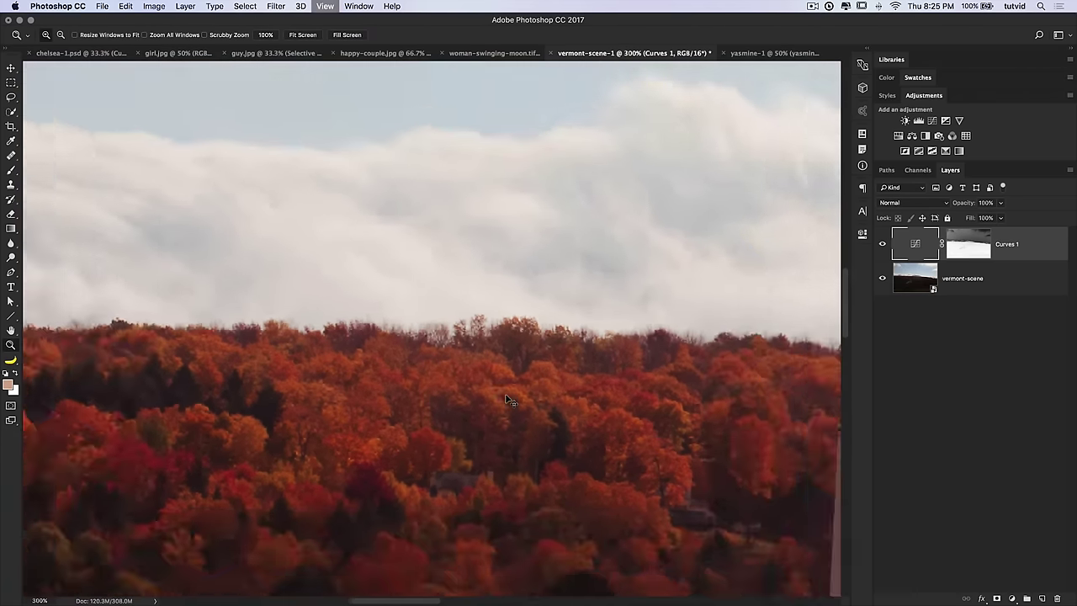
left_click(505, 393, "alt")
left_click(504, 393, "alt")
left_click(506, 397)
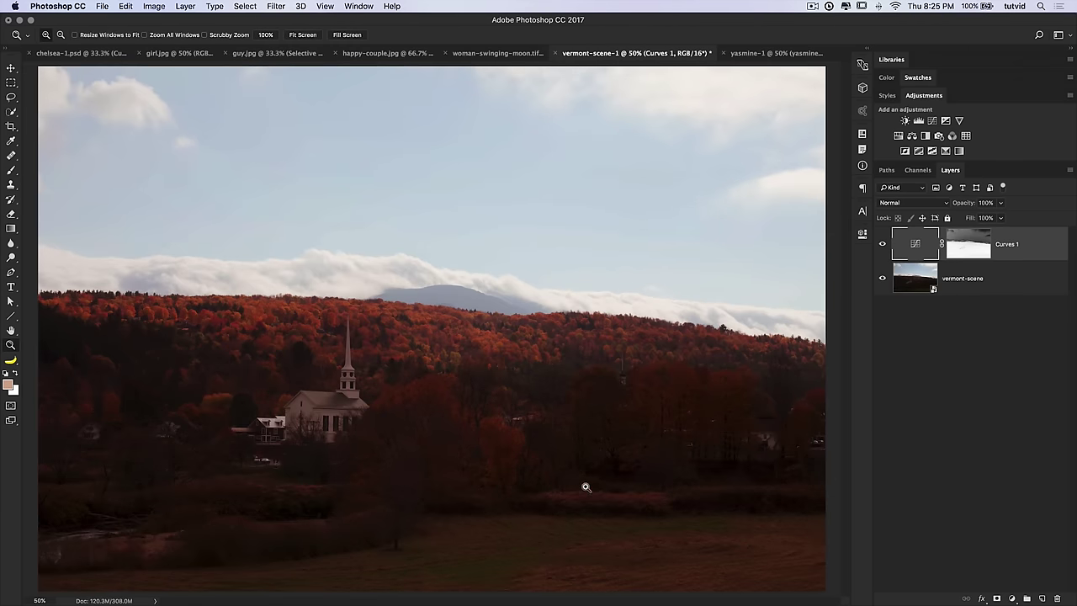
left_click(882, 245)
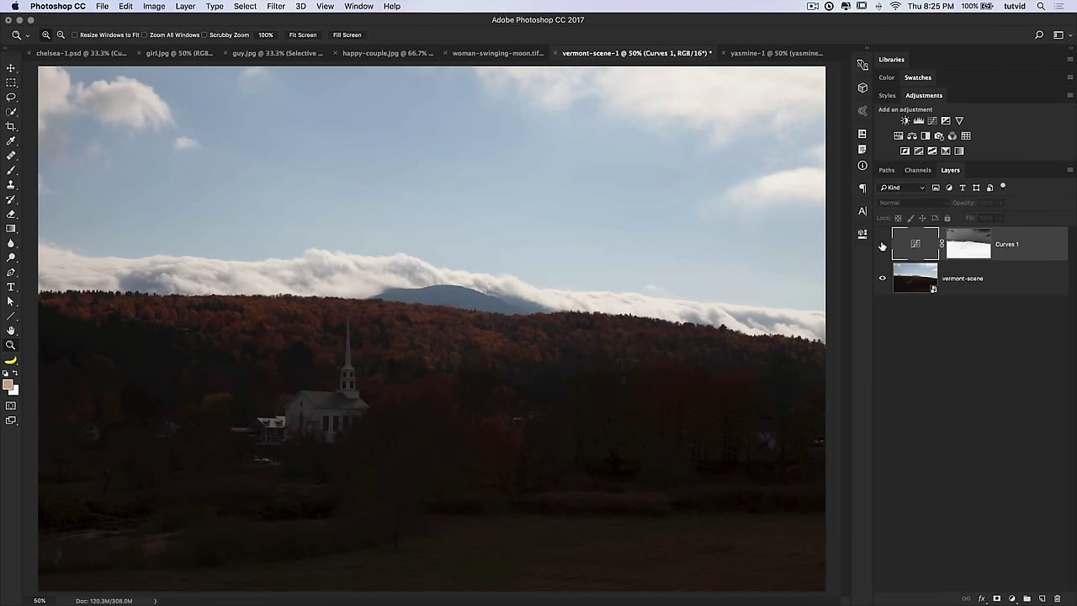
left_click(883, 245)
left_click(883, 245)
left_click(883, 245)
left_click(883, 245)
left_click(882, 245)
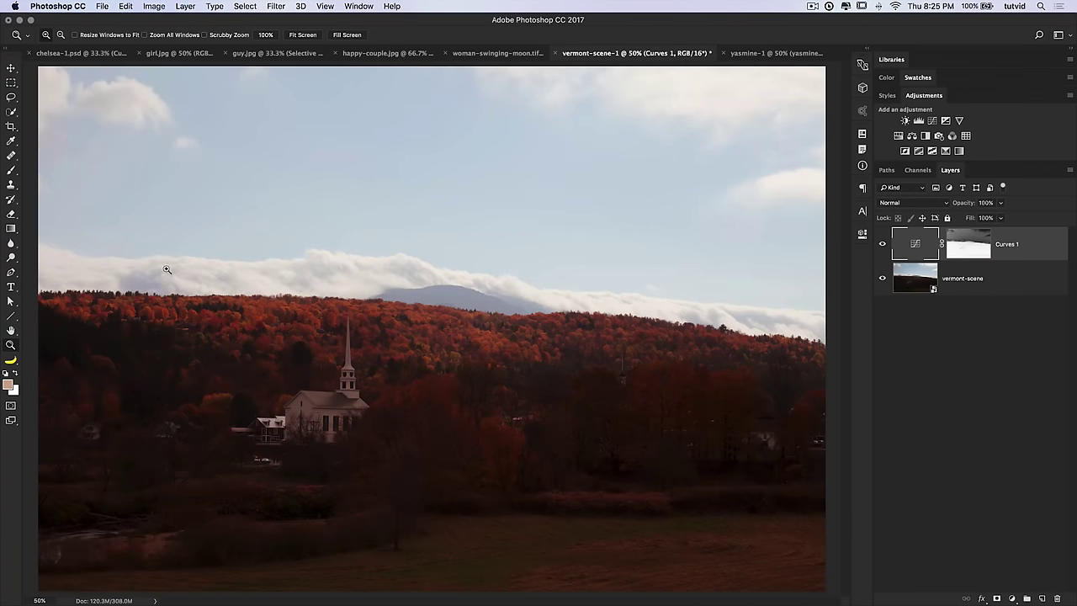
Examine the edge between the foliage and the clouds along the ridge, across to the picture's right border.
left_click_drag(429, 337, 451, 345)
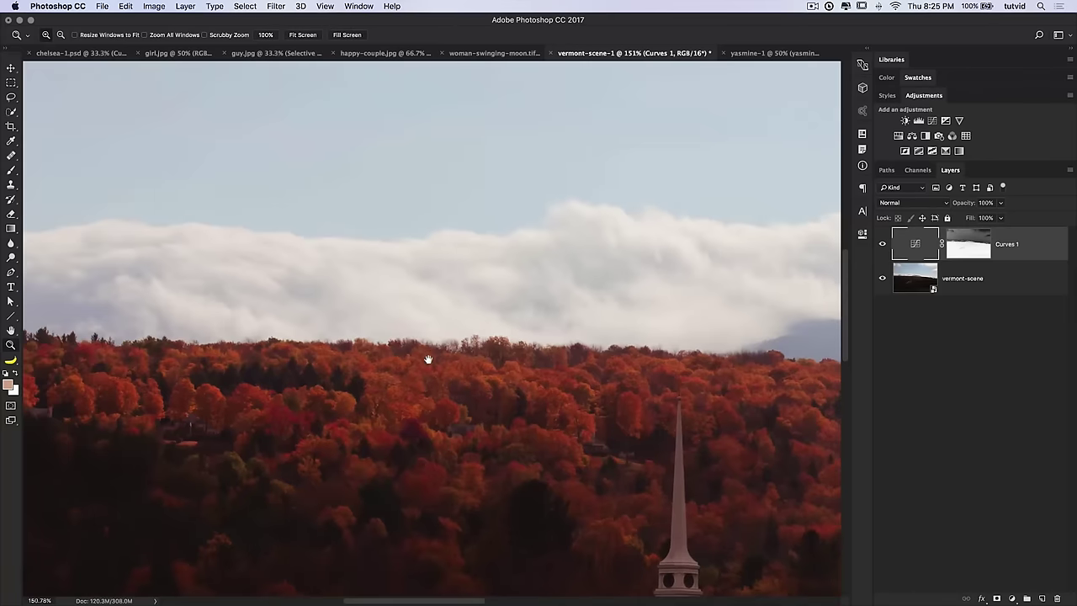
left_click_drag(695, 360, 234, 341)
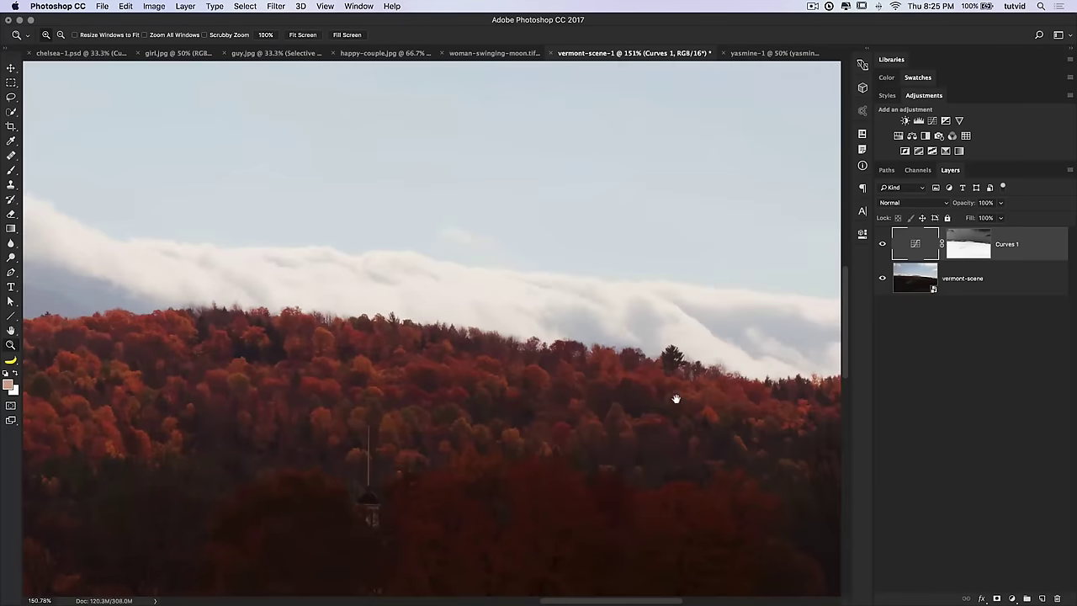
left_click_drag(676, 399, 402, 344)
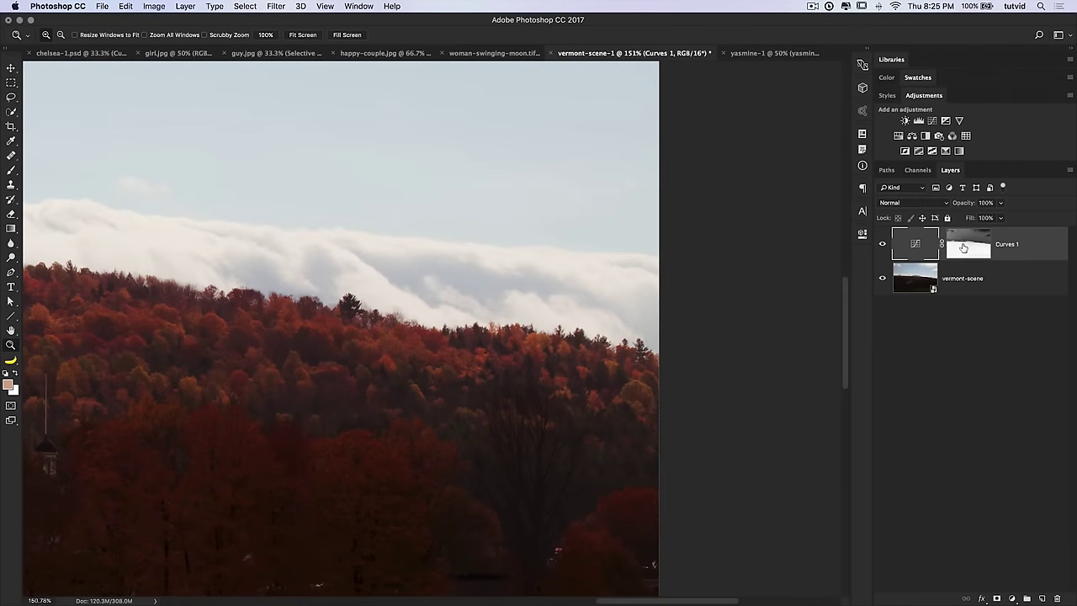
Display the Curves 1 mask alone, examine its edge along the whole ridge, and return to the full image.
left_click(968, 246, "alt")
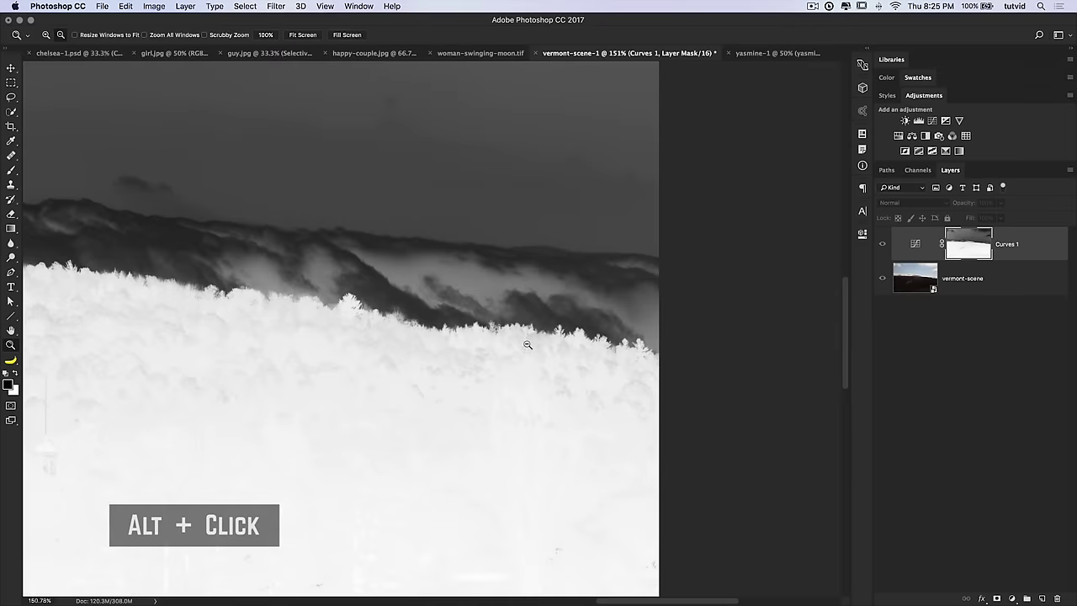
left_click_drag(221, 291, 737, 348)
left_click_drag(289, 348, 719, 361)
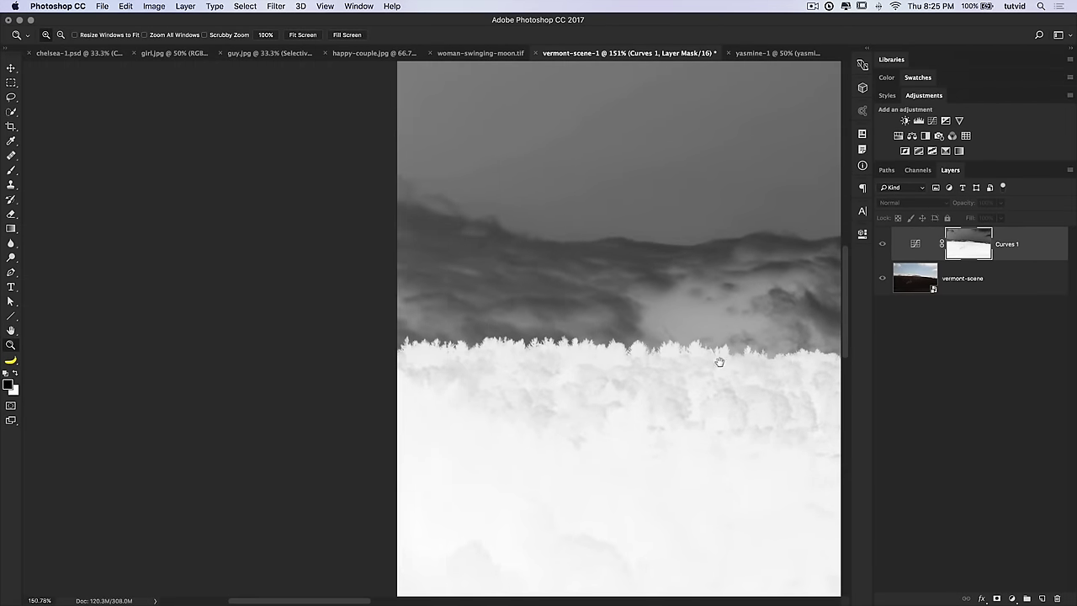
left_click_drag(423, 363, 264, 375)
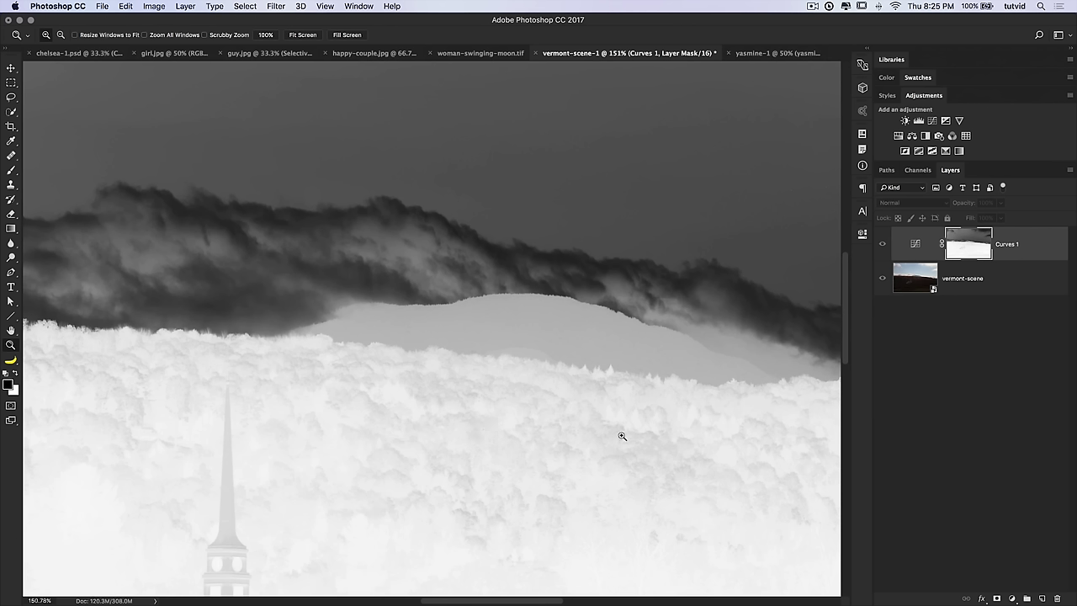
left_click(961, 246, "alt")
key("super+minus")
key("super+minus")
key("super+minus")
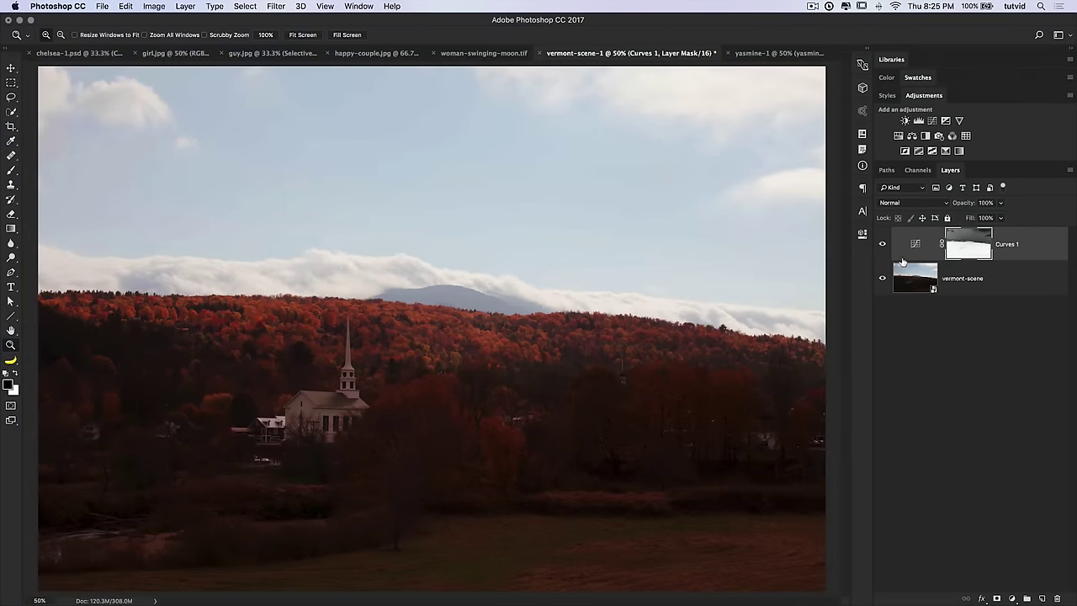
left_click(967, 244, "alt")
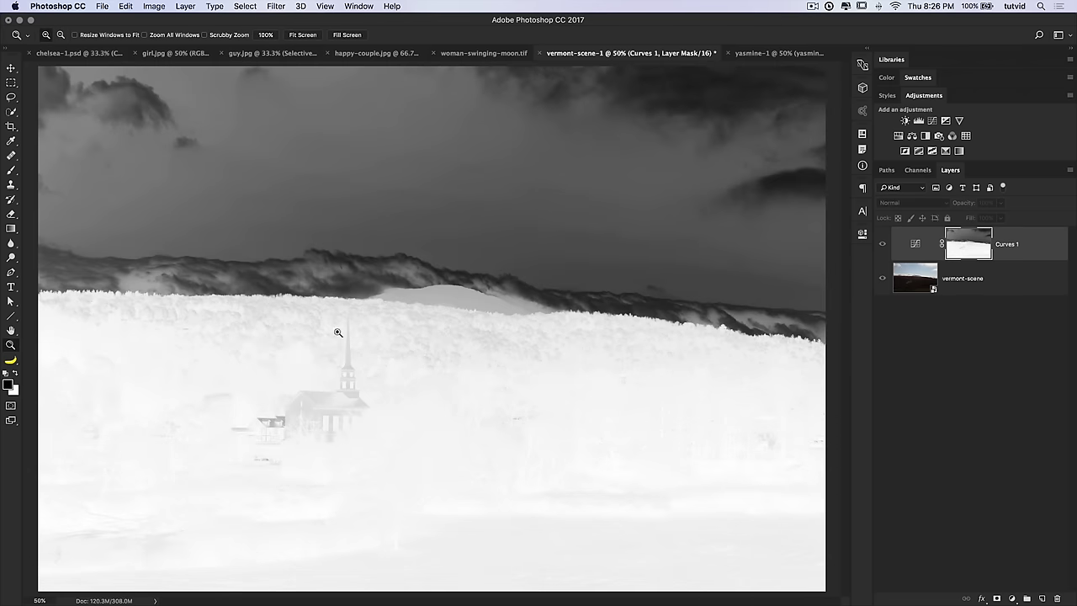
left_click(154, 8)
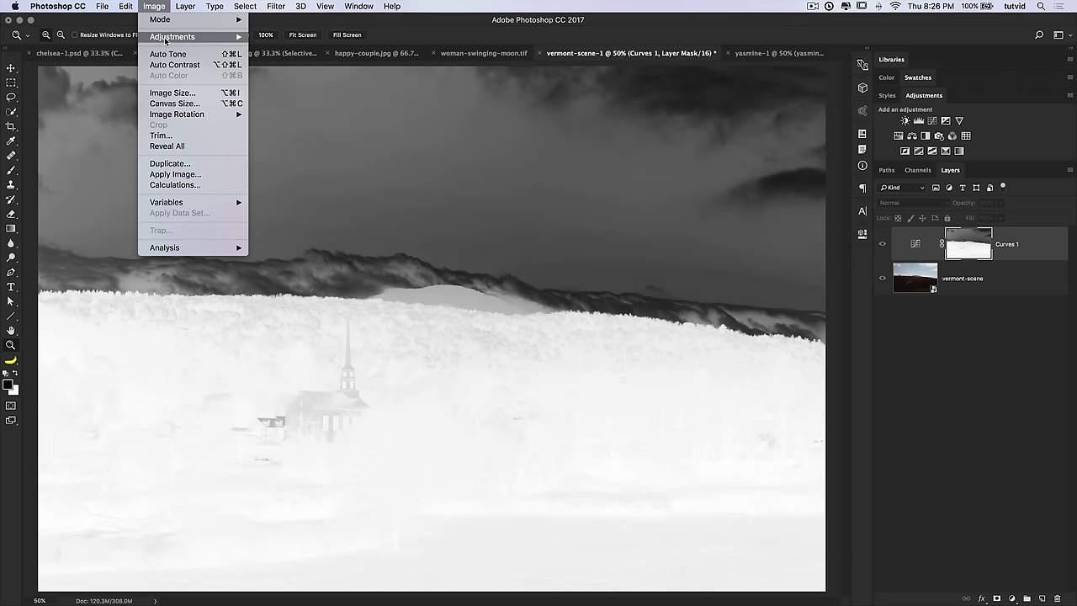
mouse_move(166, 40)
left_click(274, 47)
left_click_drag(399, 230, 381, 315)
left_click_drag(301, 442, 341, 446)
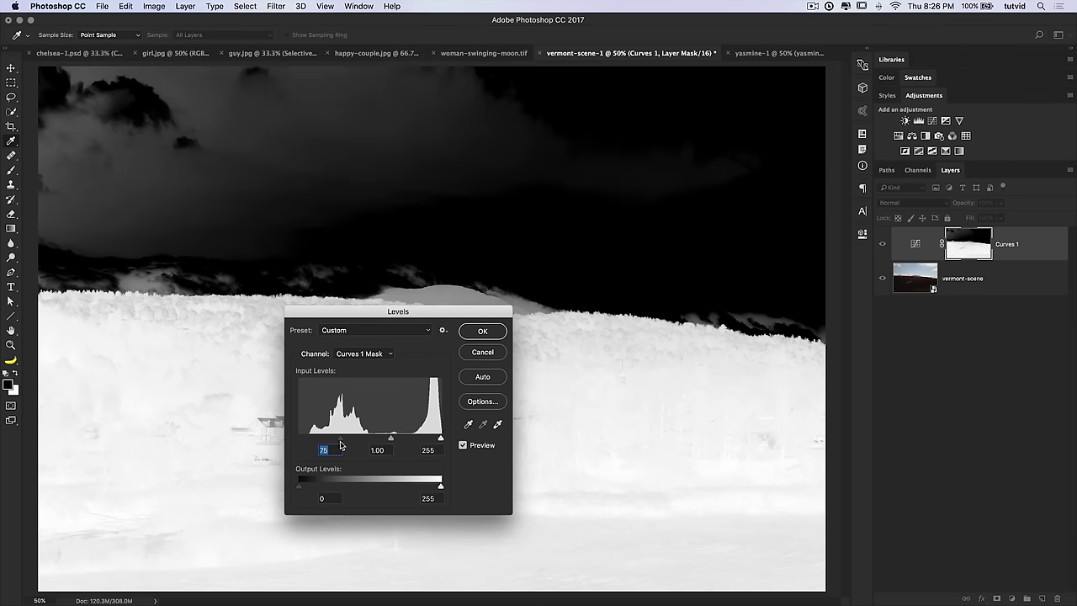
left_click(483, 352)
key("z")
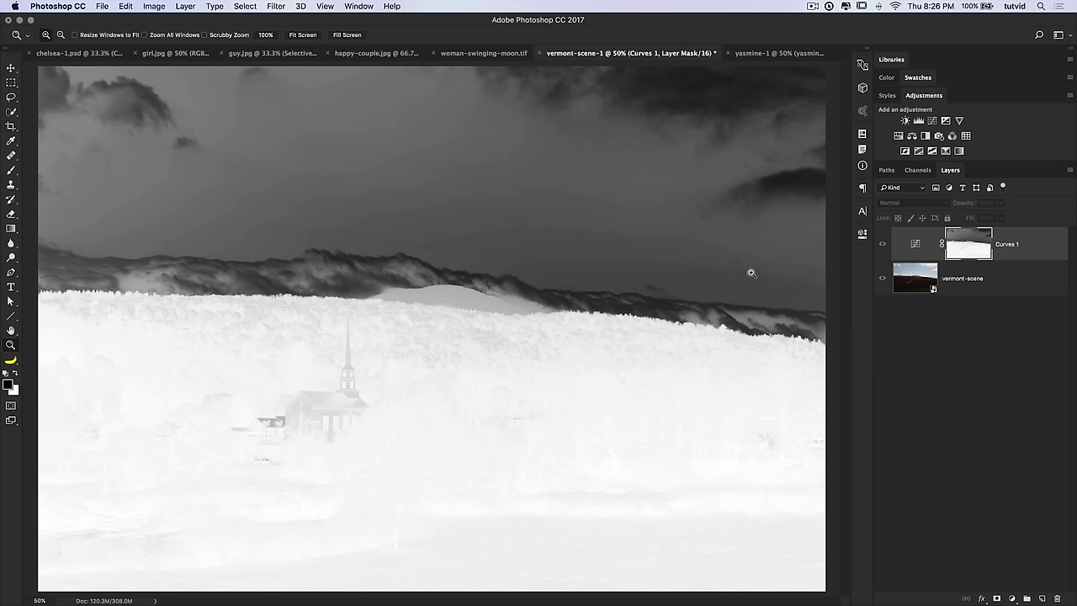
left_click(970, 251, "alt")
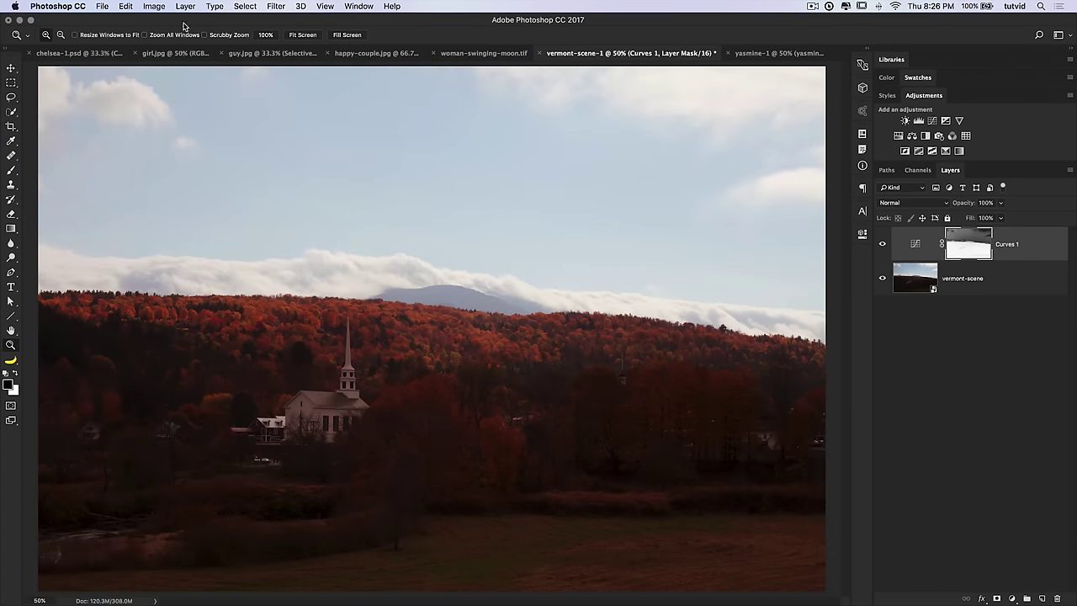
Apply Levels to the Curves 1 mask with the black input level set to 98.
left_click(154, 6)
mouse_move(194, 36)
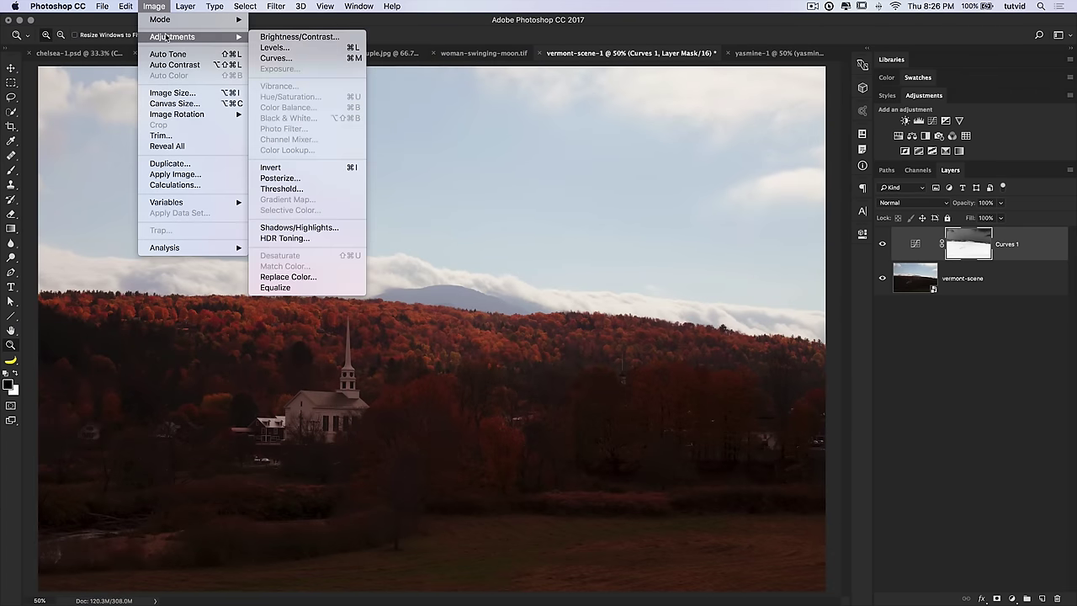
left_click(276, 47)
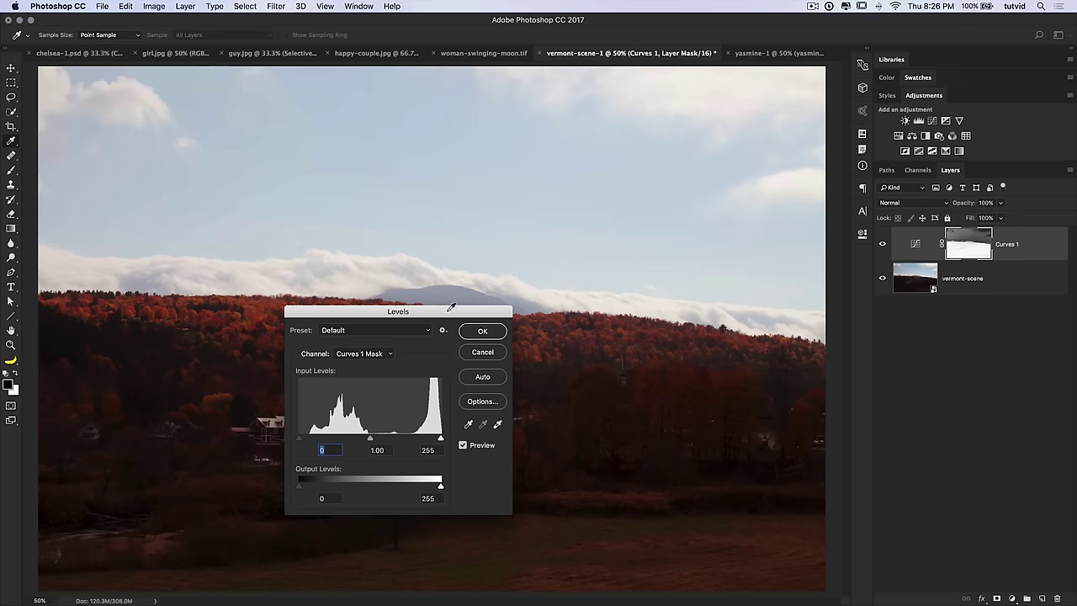
left_click_drag(451, 308, 569, 323)
left_click_drag(421, 457, 469, 465)
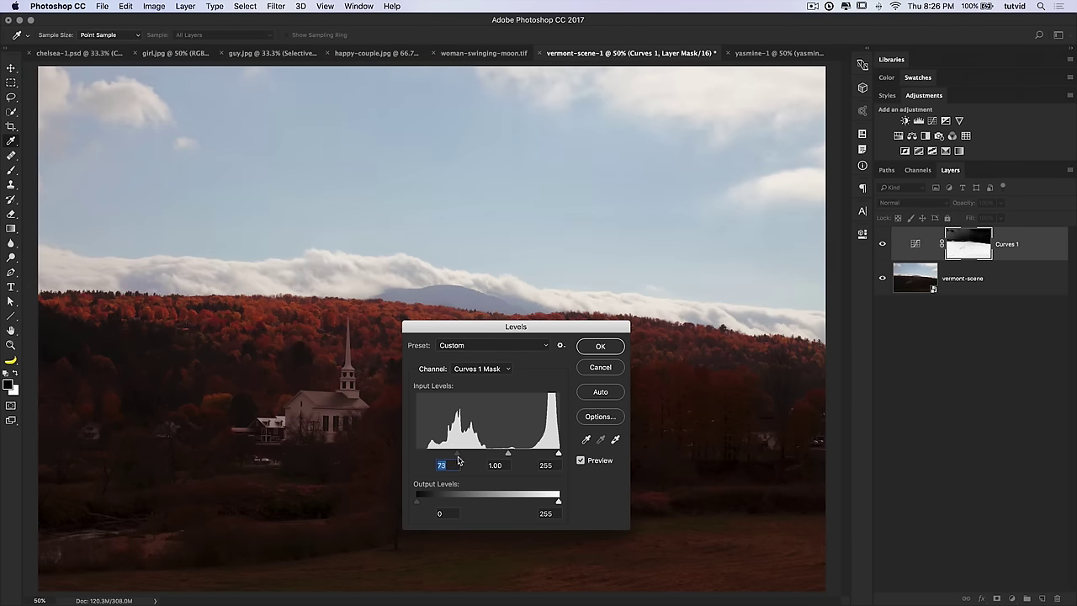
key("Up")
key("Up")
key("Up")
key("Up")
key("Up")
key("Up")
key("Up")
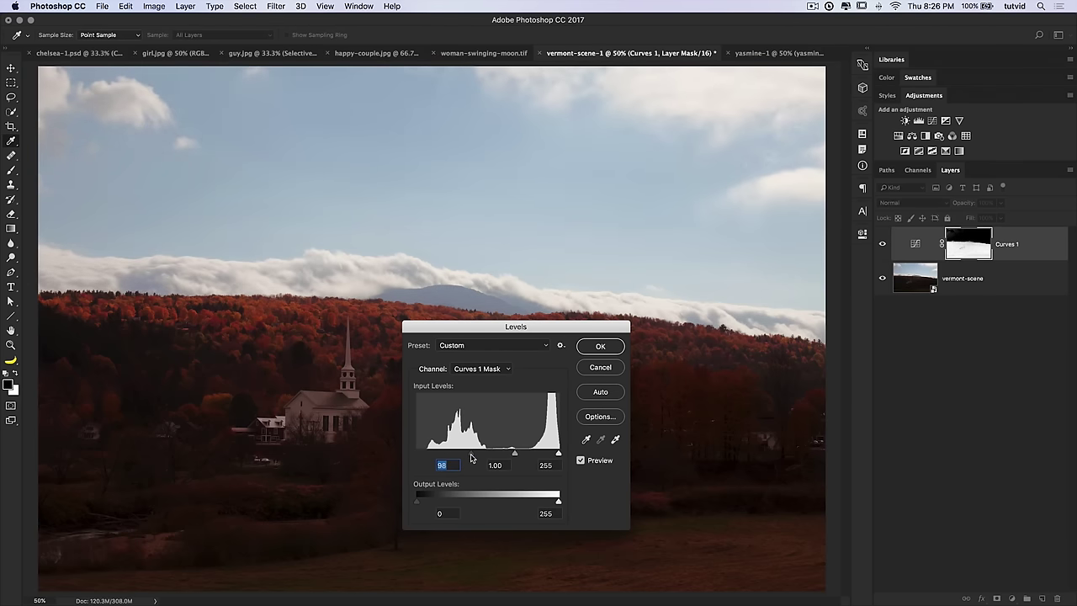
left_click_drag(505, 327, 330, 331)
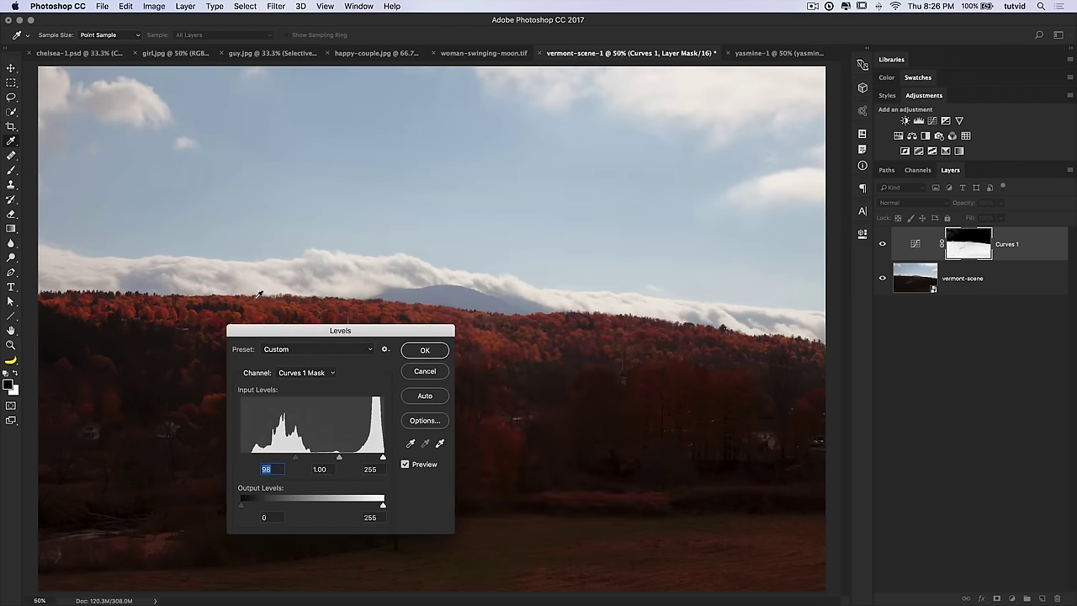
left_click(426, 350)
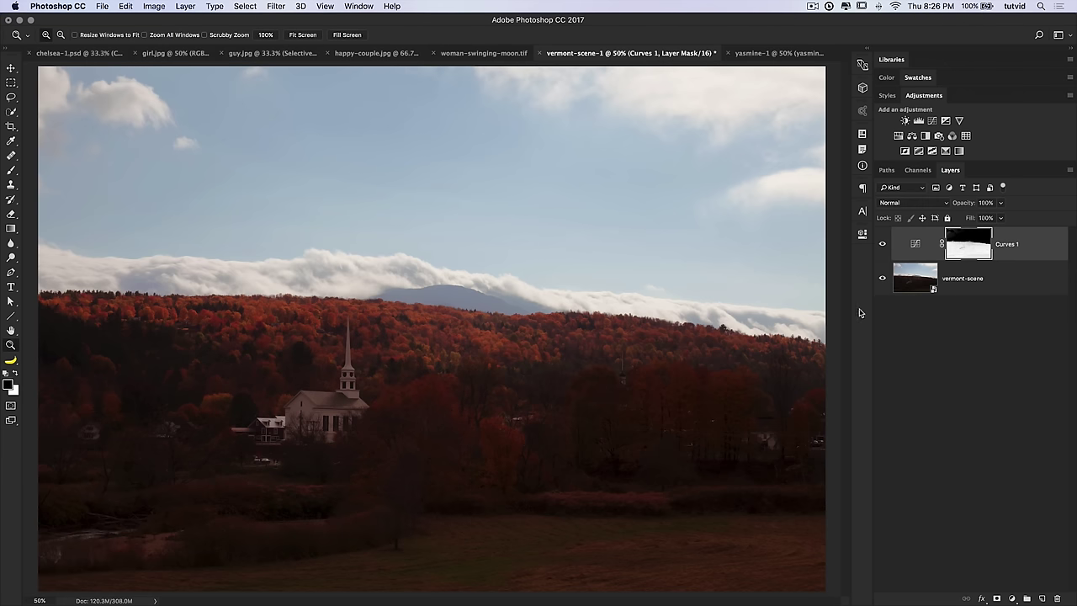
Compare the image with Curves 1 hidden and shown, and examine its darkened mask on its own.
left_click(882, 246)
left_click(882, 246)
left_click(973, 247, "alt")
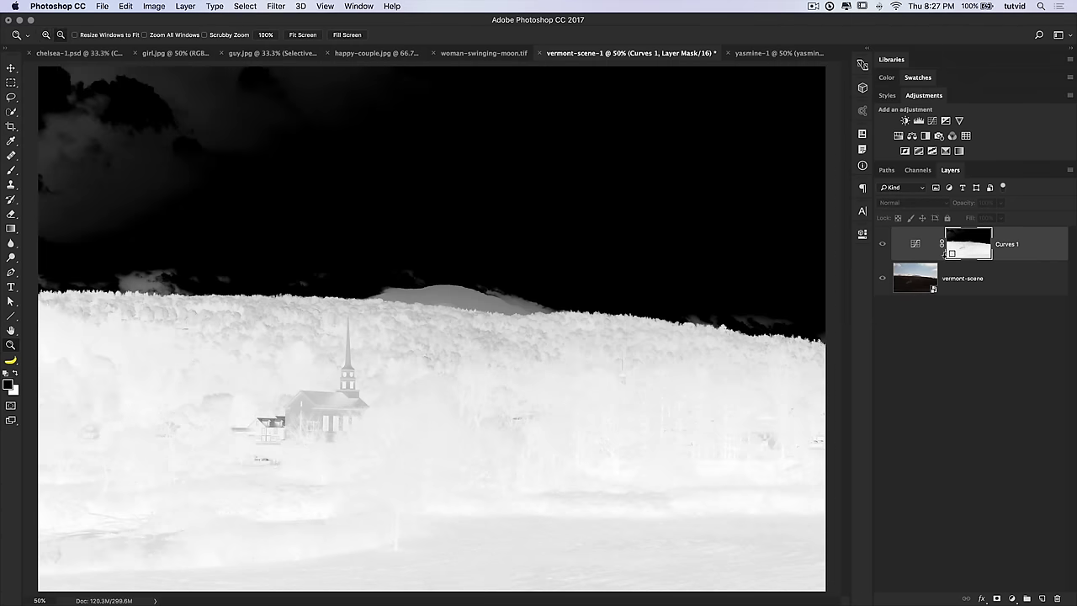
left_click(959, 246, "alt")
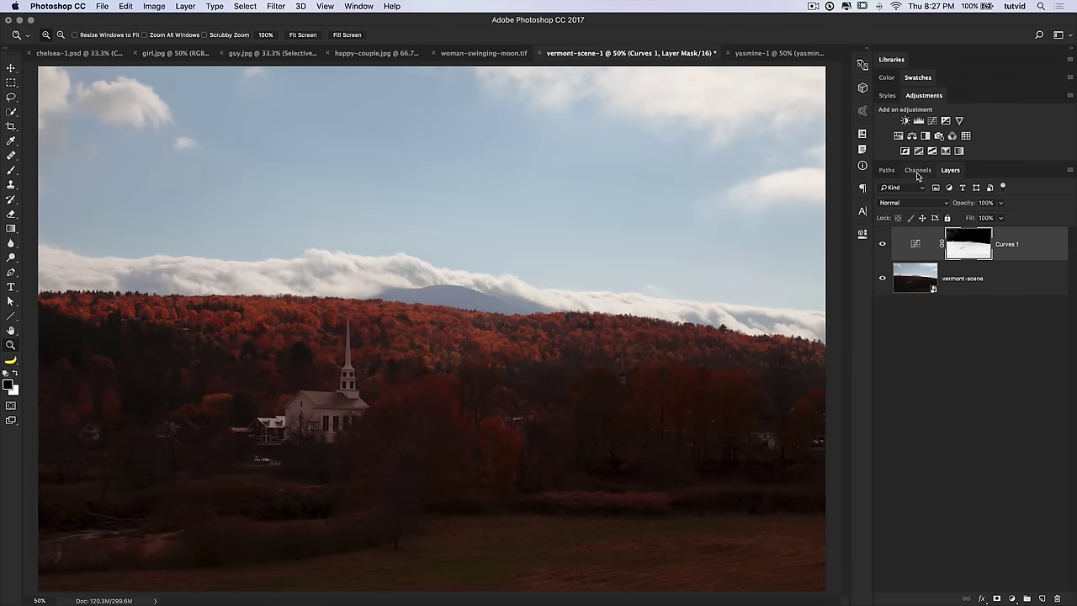
Target the composite RGB channel, and check the Curves 1 effect with the layer hidden and shown.
left_click(918, 171)
left_click(941, 203)
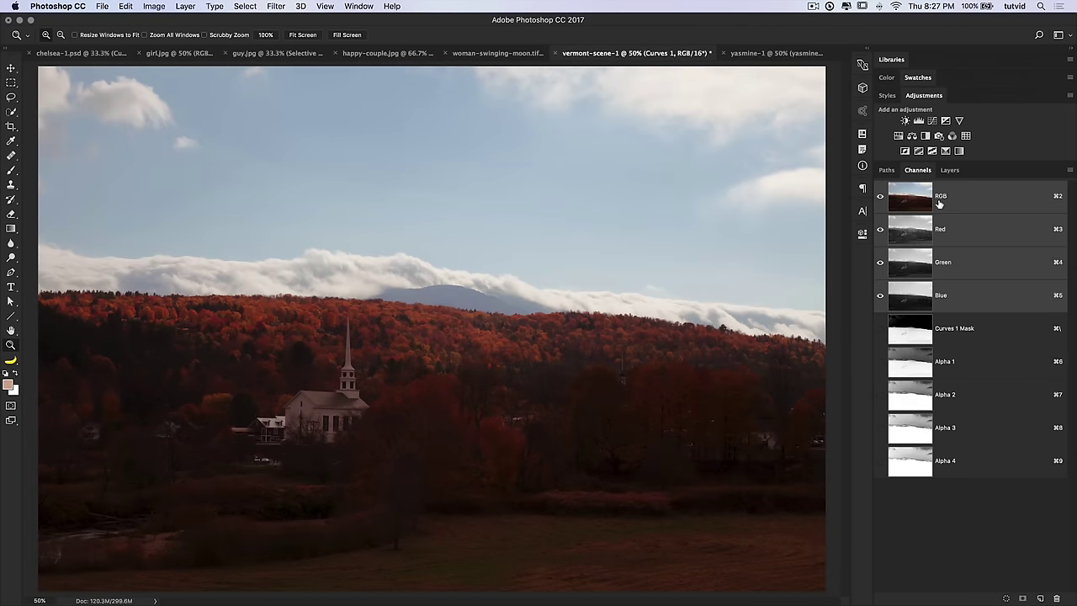
left_click(950, 171)
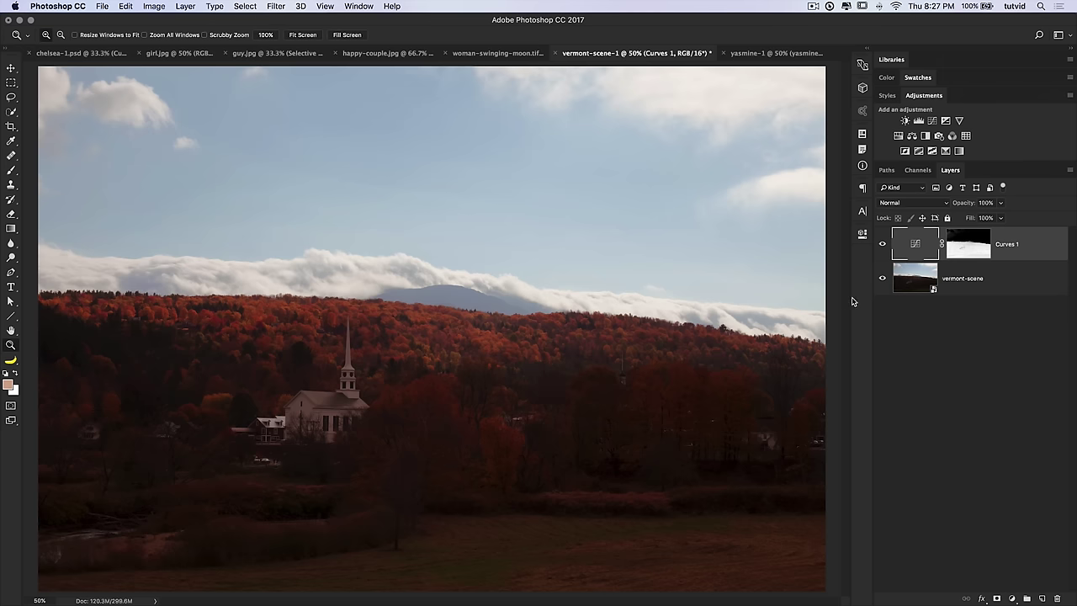
left_click(882, 245)
left_click(883, 245)
Load the Curves 1 mask as a selection and add a Levels adjustment with midtones 1.27 and black output level 8.
left_click(970, 244, "super")
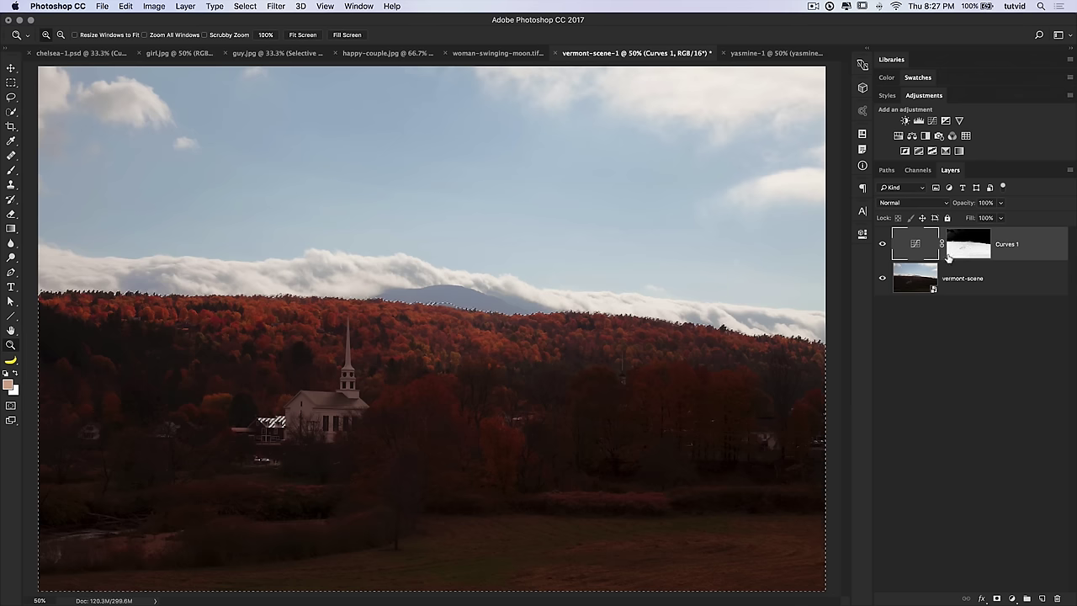
left_click(918, 120)
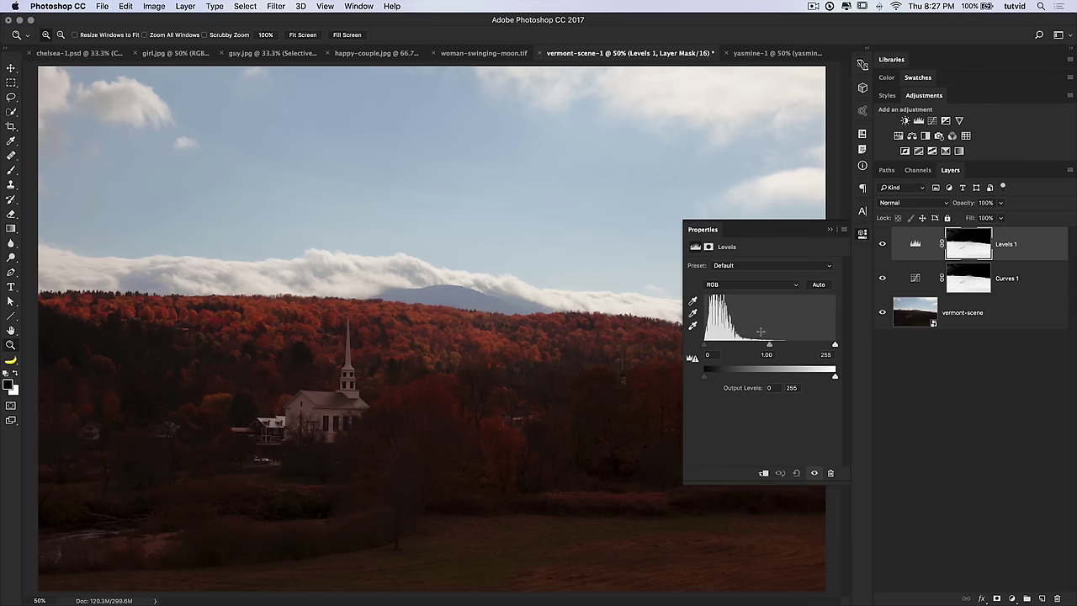
left_click_drag(771, 348, 712, 346)
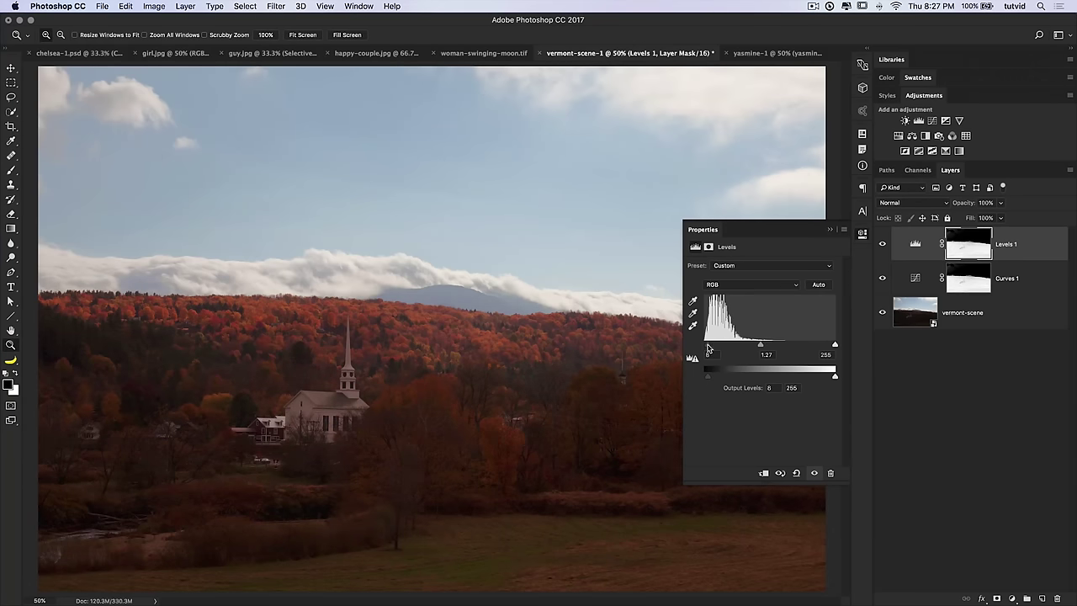
left_click(863, 235)
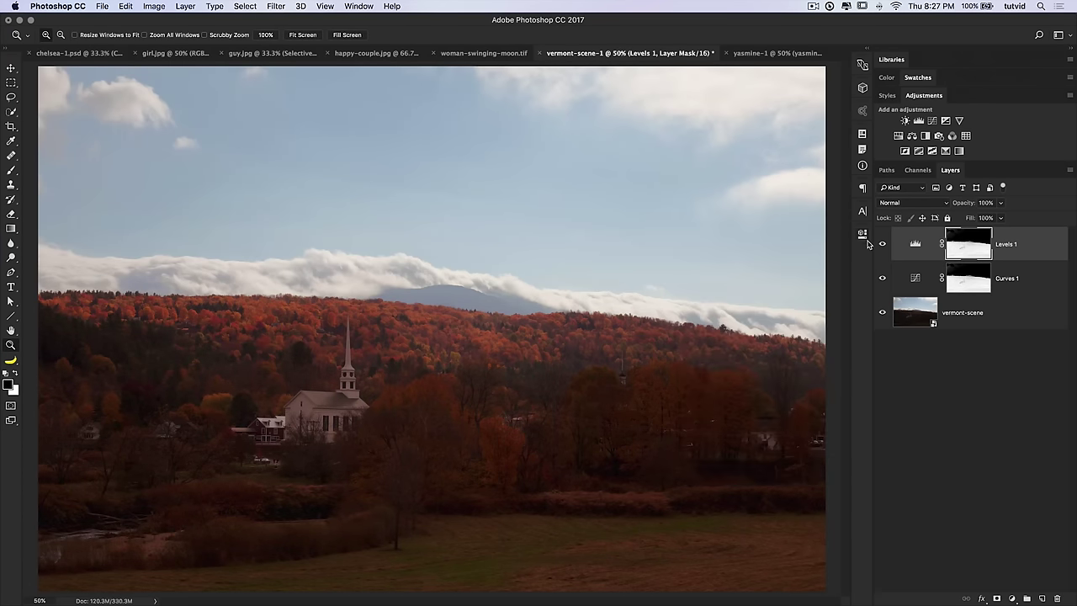
left_click(883, 245)
left_click(883, 246)
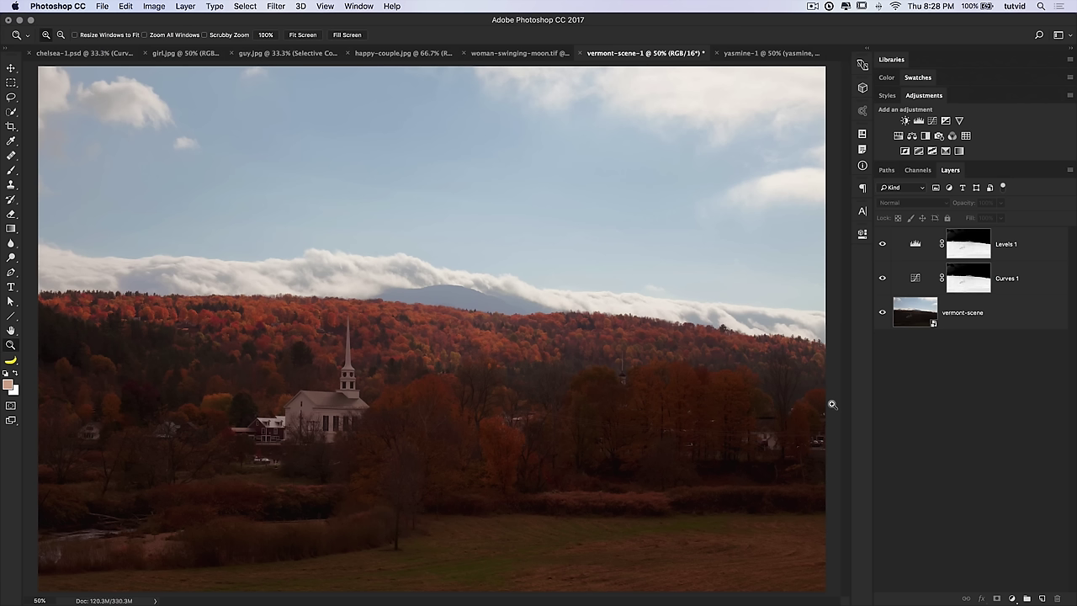
Switch to the chelsea-1.psd document and select the Clone Stamp tool.
left_click(84, 53)
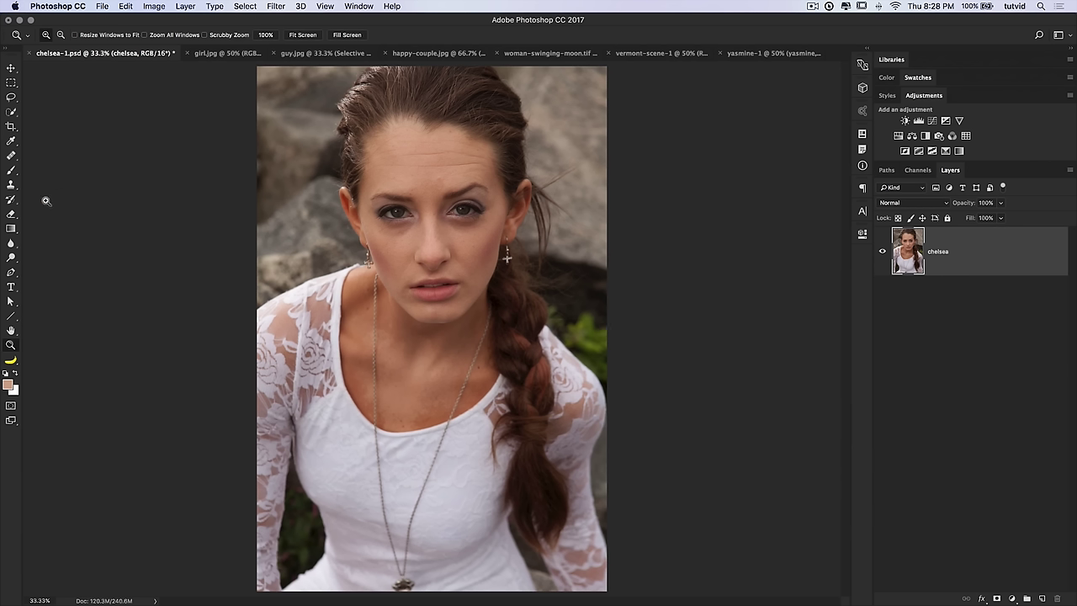
left_click(10, 184)
left_click(34, 184)
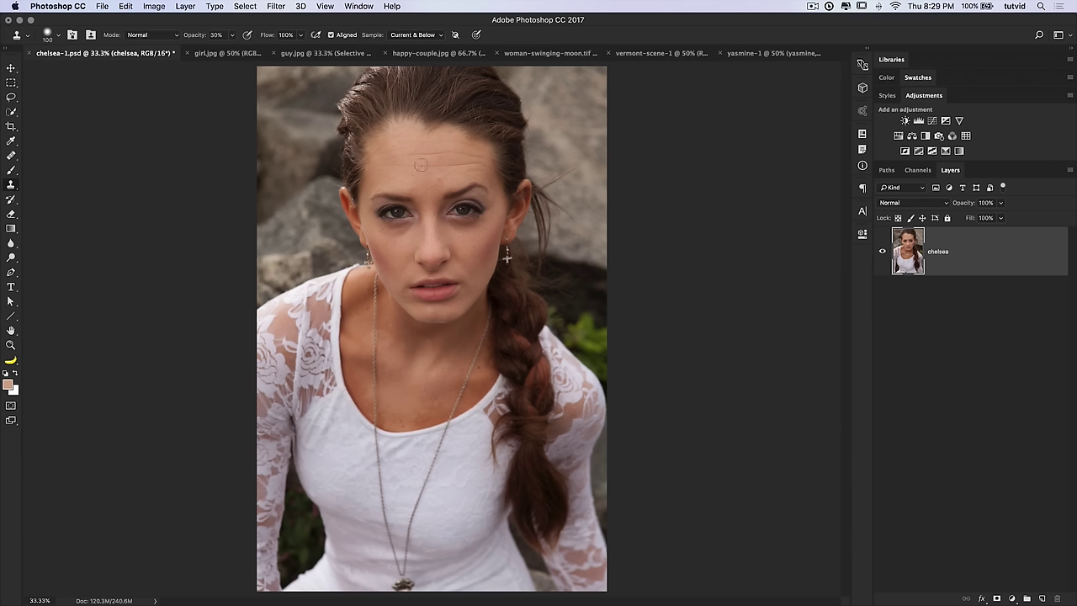
Try cloning the woman's eye onto her forehead with the Clone Stamp at 30% and then 100% opacity, undoing each attempt.
key("alt")
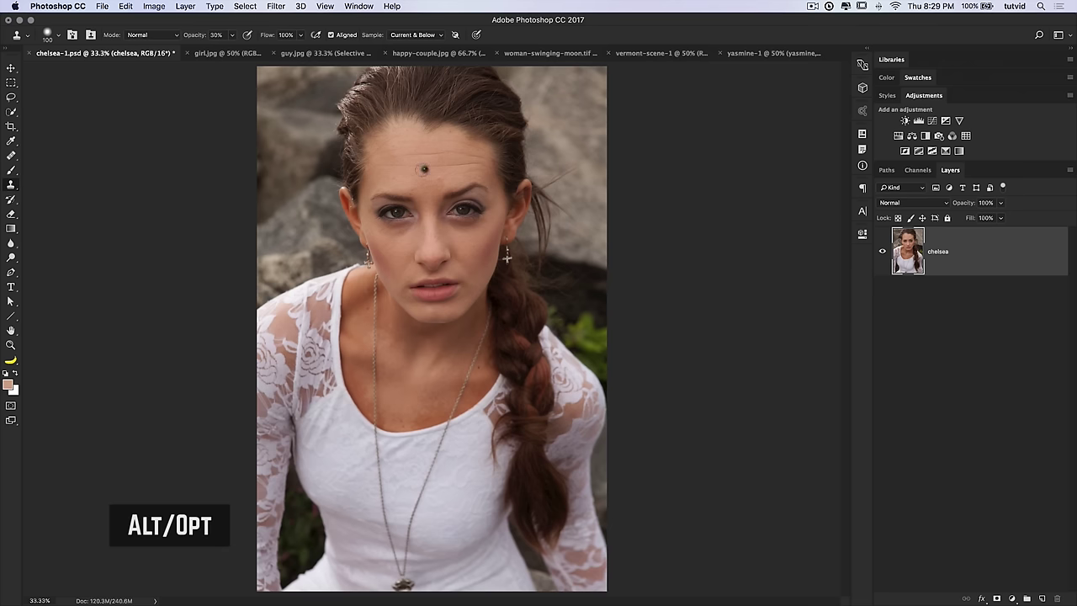
mouse_move(425, 159)
left_mouse_down()
mouse_move(407, 160)
mouse_move(434, 165)
left_mouse_up()
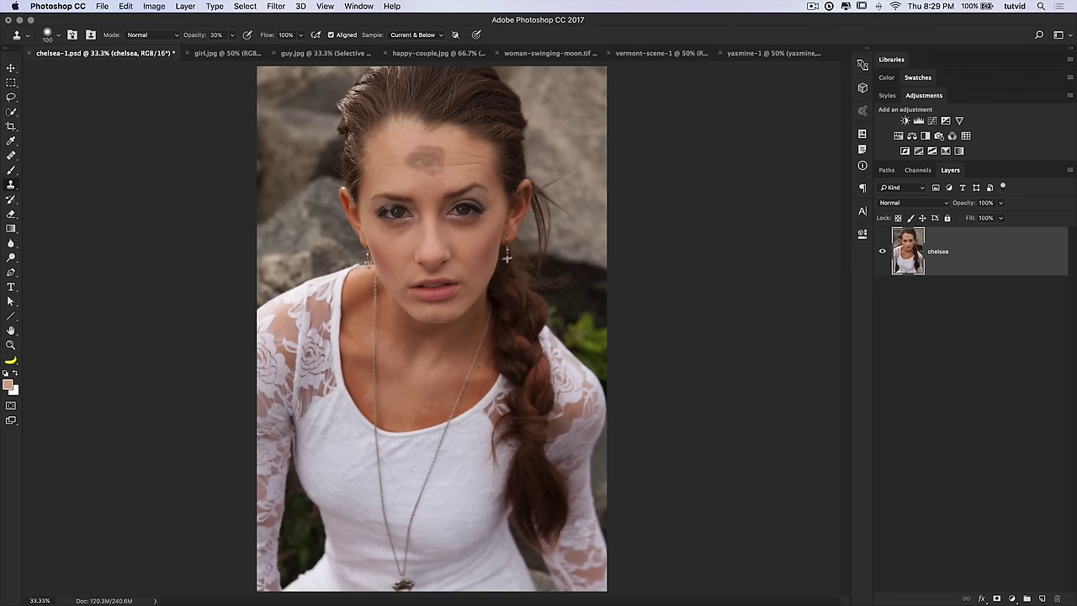
key("super+z")
left_click_drag(196, 38, 266, 49)
mouse_move(418, 174)
left_mouse_down()
mouse_move(427, 160)
mouse_move(415, 161)
left_mouse_up()
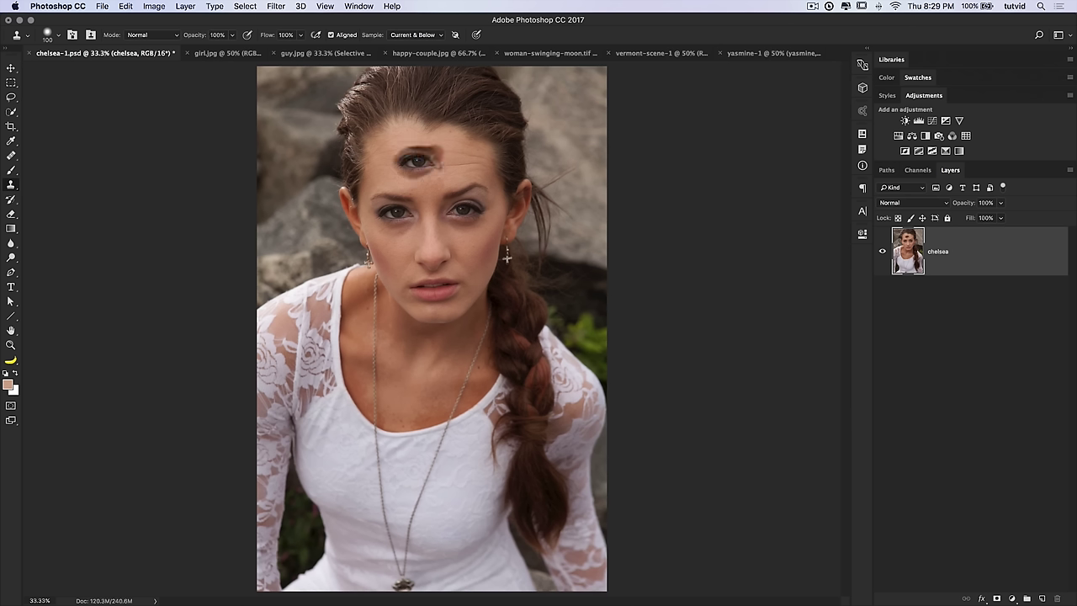
key("super+z")
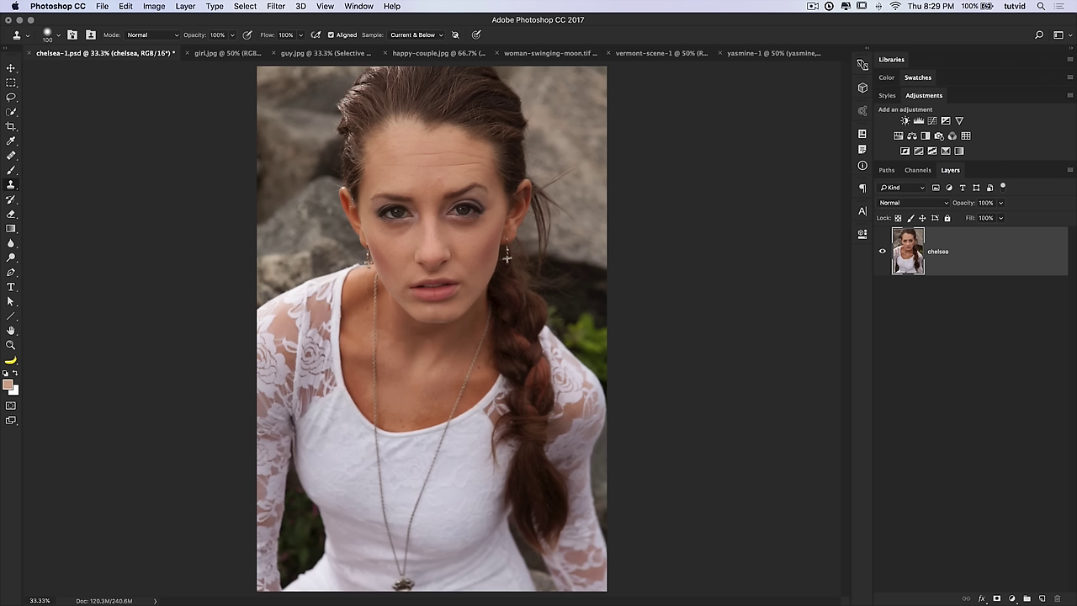
Try copying the eye onto the forehead with the Healing Brush at size 125, and undo it.
left_click(11, 156)
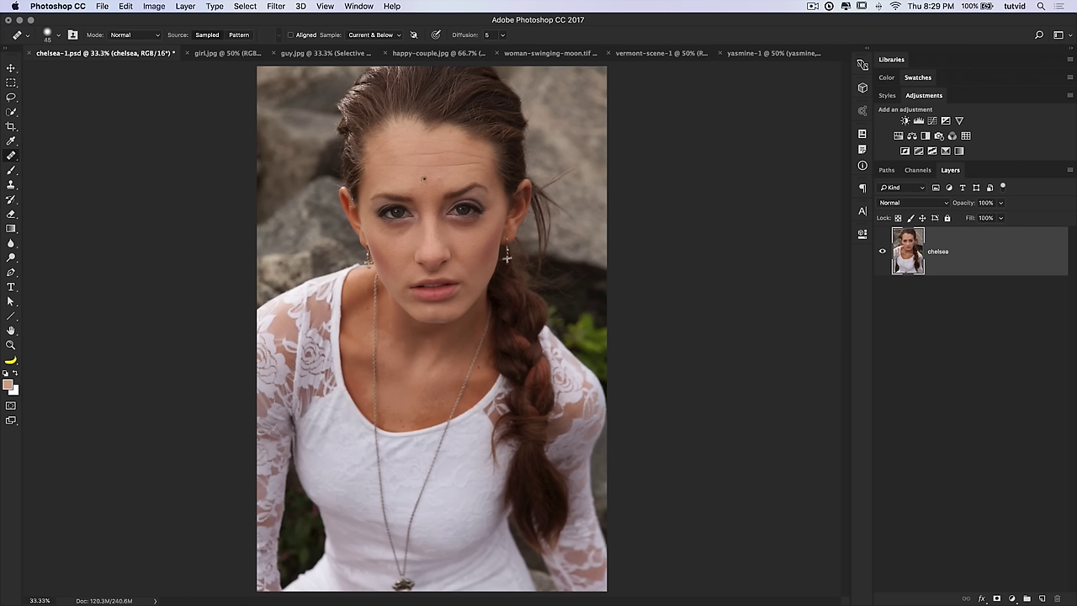
key("bracketright")
left_click(387, 215, "alt")
left_click(414, 156)
mouse_move(414, 156)
left_mouse_down()
mouse_move(396, 161)
mouse_move(421, 162)
mouse_move(416, 145)
left_mouse_up()
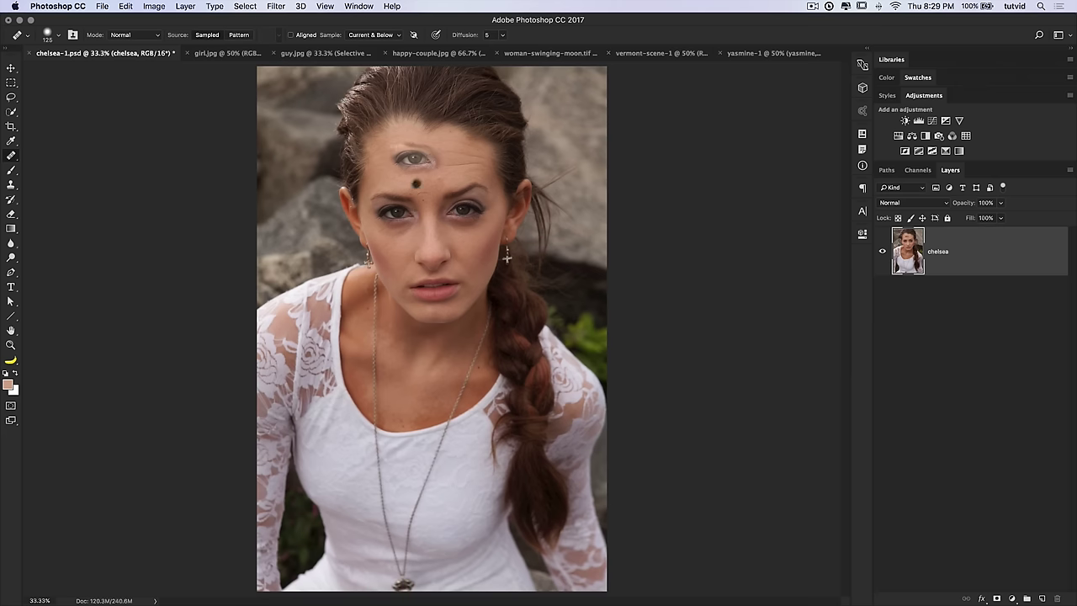
key("super+z")
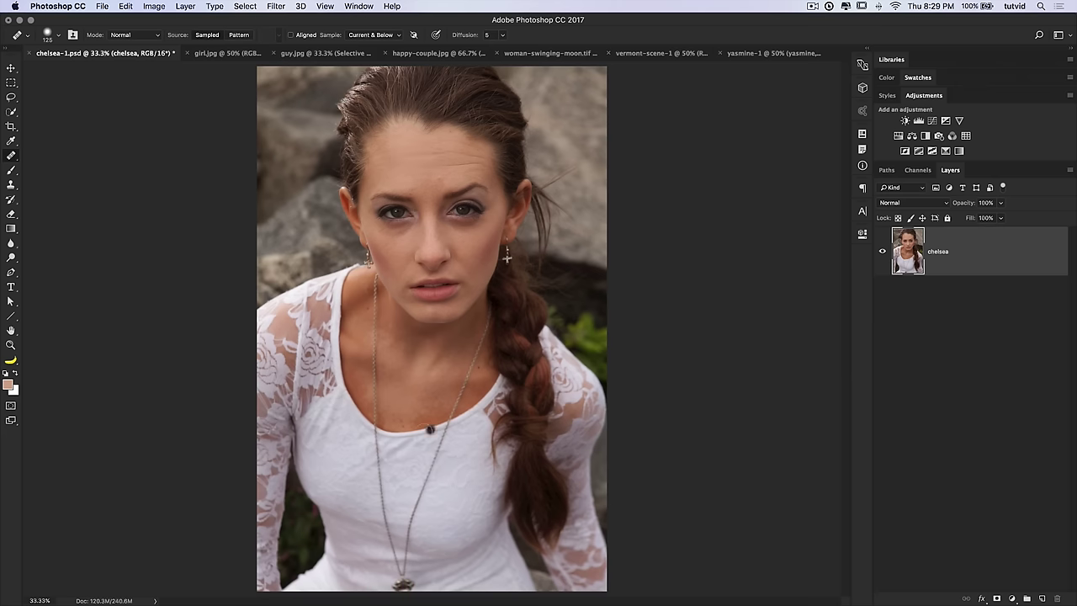
Try healing the moles on the neck and chest directly on the chelsea layer with a size 70 Healing Brush, and undo it.
key("z")
left_click(420, 421)
left_click(420, 421)
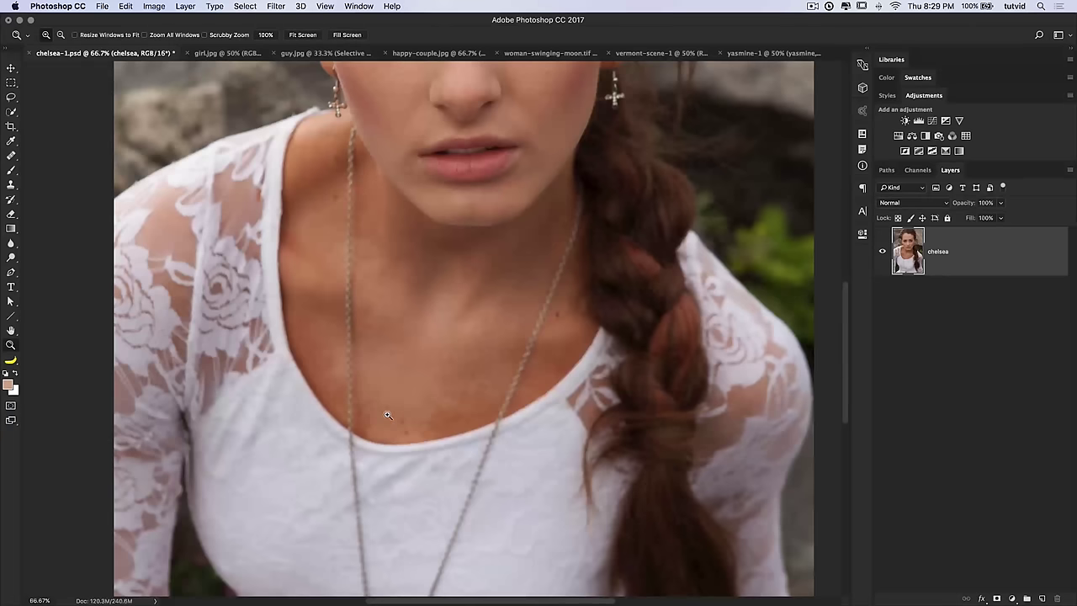
left_click_drag(423, 422, 434, 435)
key("j")
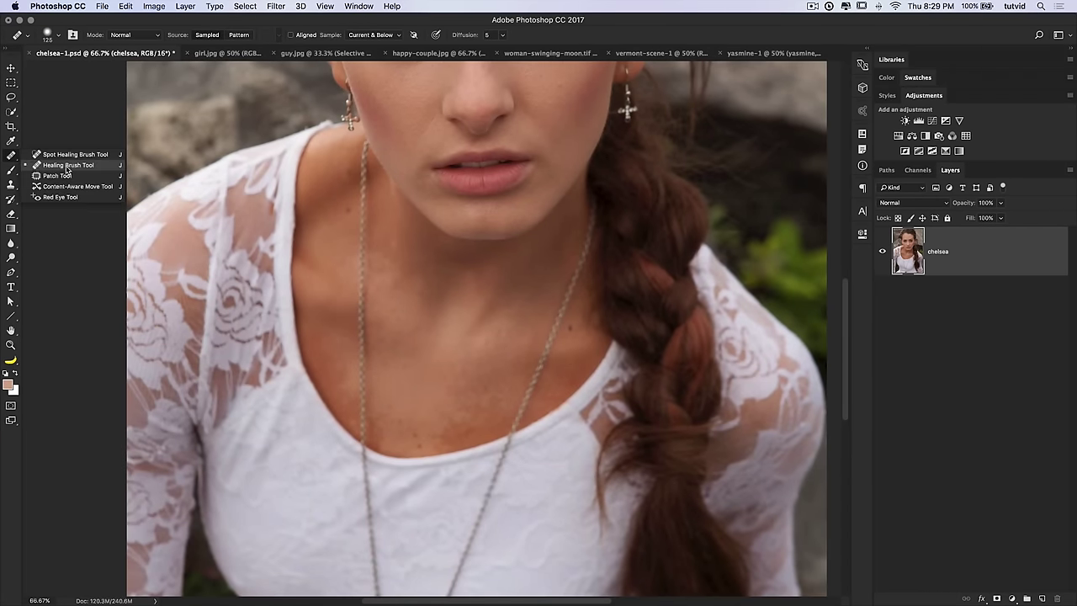
left_click(59, 166)
left_click_drag(505, 332, 508, 336)
key("bracketleft")
key("bracketleft")
key("bracketleft")
key("bracketleft")
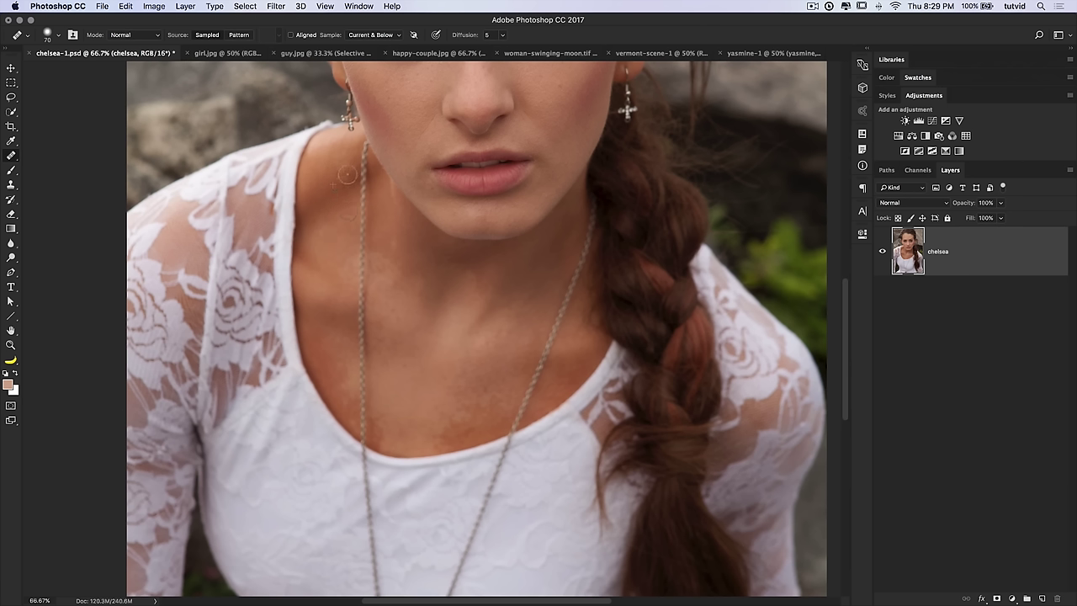
key("super+z")
Add a new layer named Blemishes above chelsea and keep the Healing Brush sampling Current & Below.
left_click(1041, 597)
double_click(936, 252)
type("Blemishes")
key("Return")
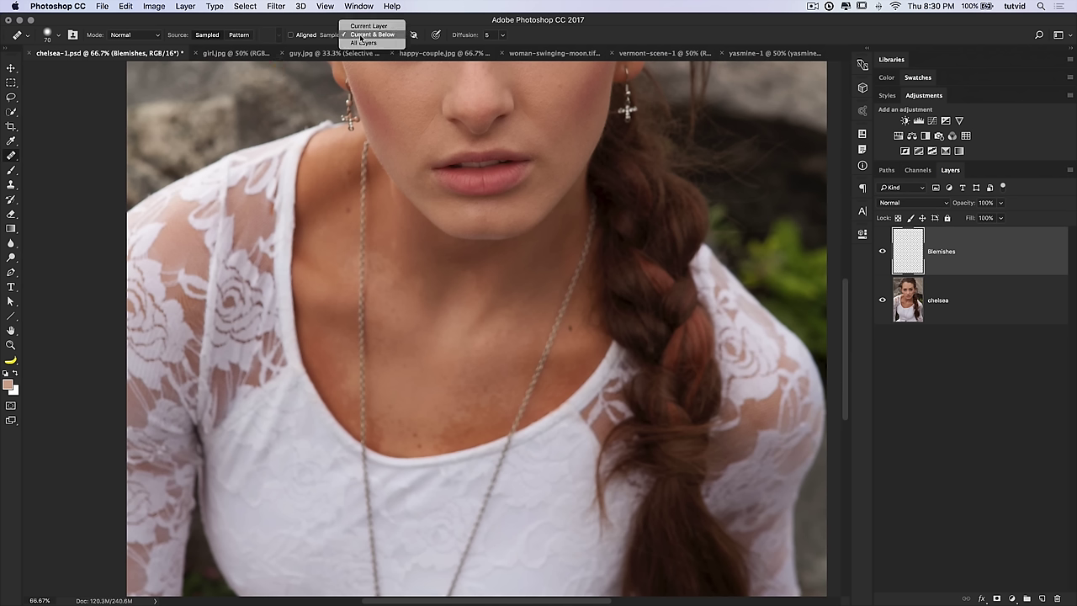
left_click(363, 36)
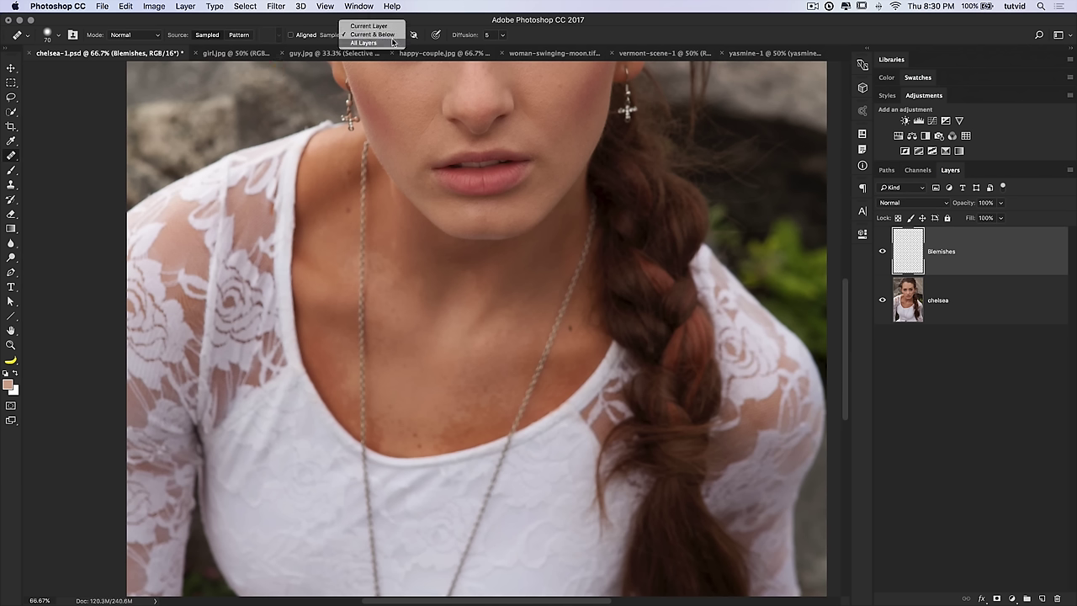
left_click(374, 35)
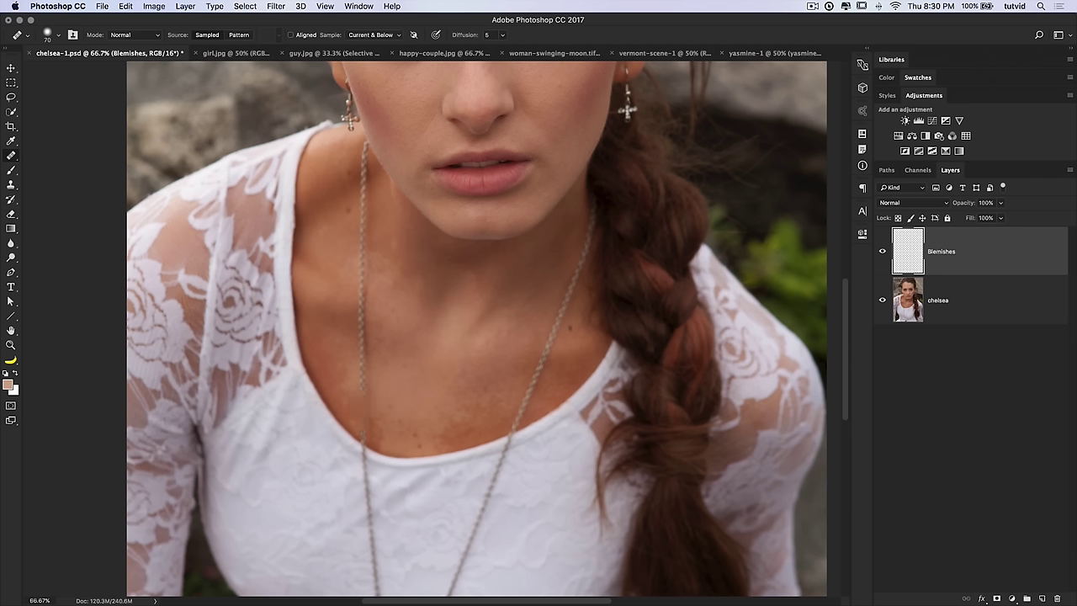
Heal away a stretch of the necklace chain over the chest on the Blemishes layer.
left_click_drag(364, 350, 363, 319)
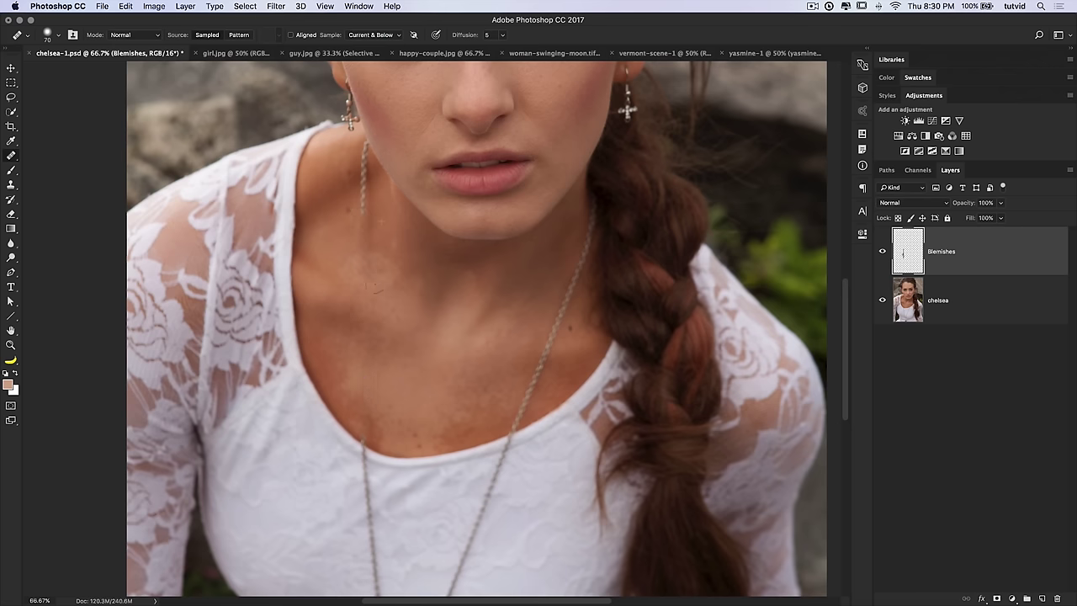
left_click_drag(462, 343, 487, 431)
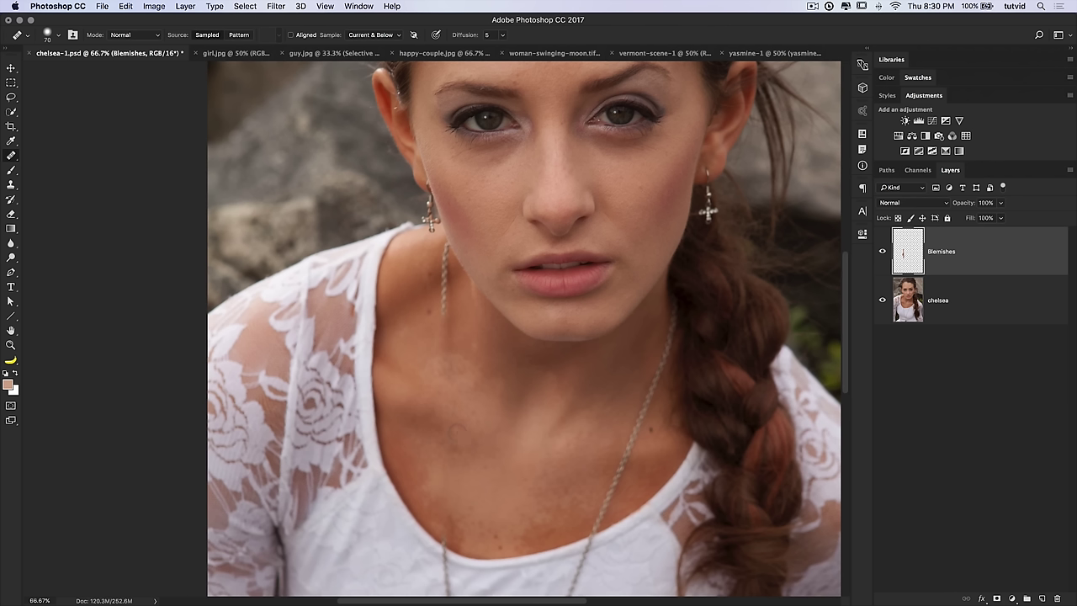
Compare the necklace retouch with the Blemishes layer hidden, shown and at 61% opacity, and restore it to 100%.
left_click(882, 251)
left_click(882, 252)
left_click(882, 251)
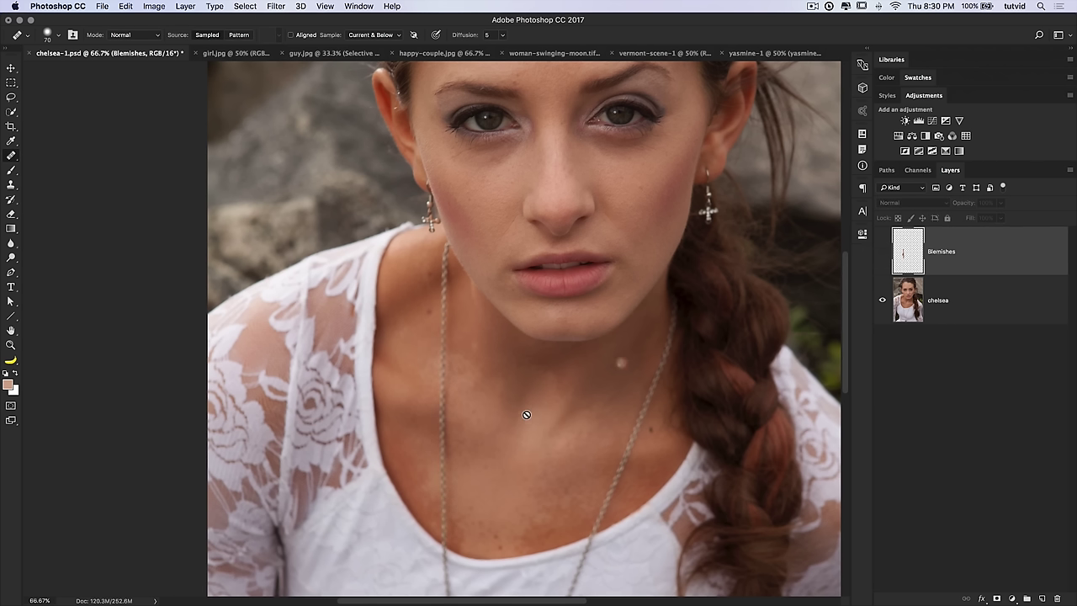
left_click(882, 252)
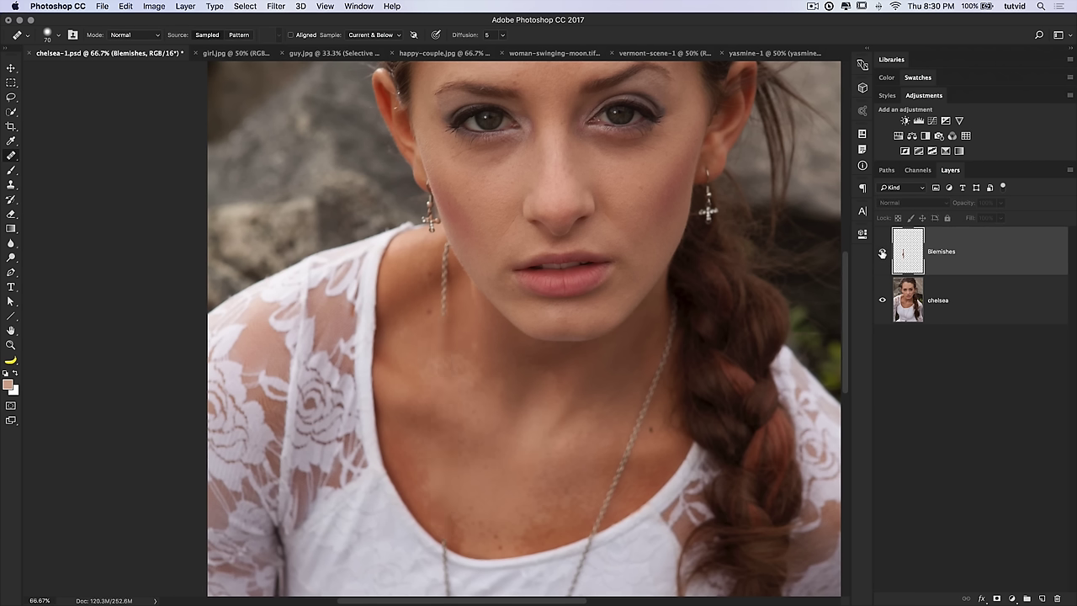
left_click(882, 252)
left_click(883, 253)
mouse_move(971, 206)
left_mouse_down()
mouse_move(944, 208)
mouse_move(962, 207)
left_mouse_up()
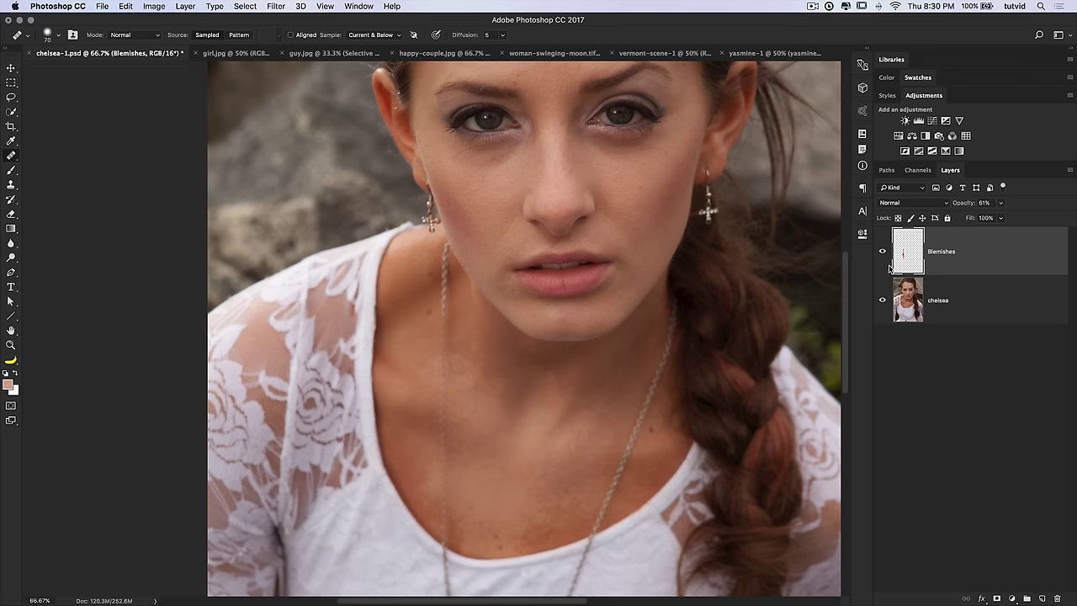
left_click_drag(972, 205, 1002, 206)
Heal the horizontal forehead wrinkles on the Blemishes layer with the Healing Brush, sampling clean skin beside them.
left_click_drag(584, 172, 587, 344)
key("z")
left_click(561, 175)
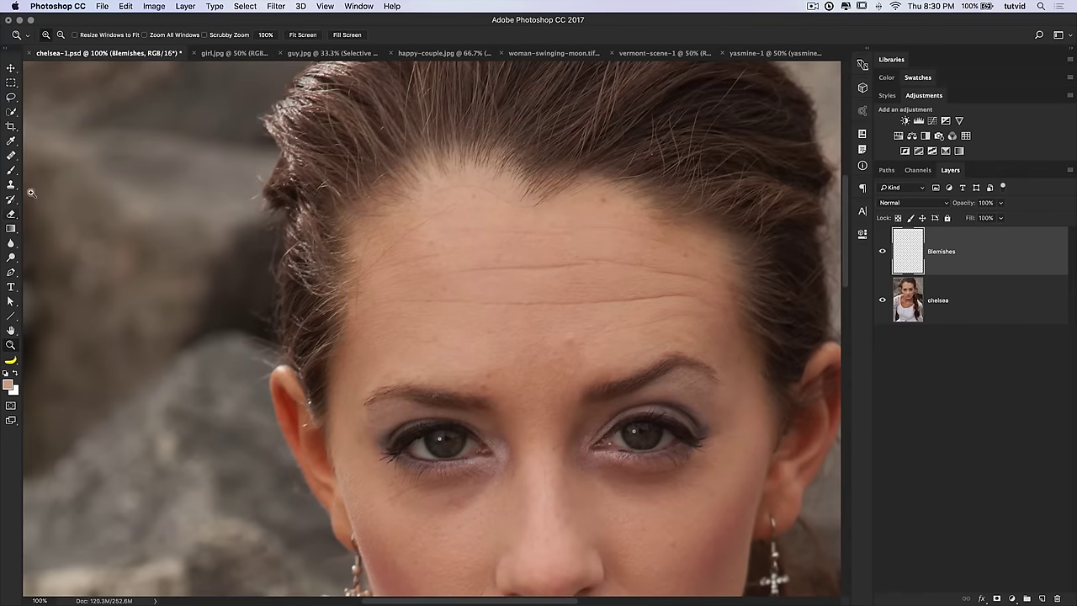
left_click(11, 155)
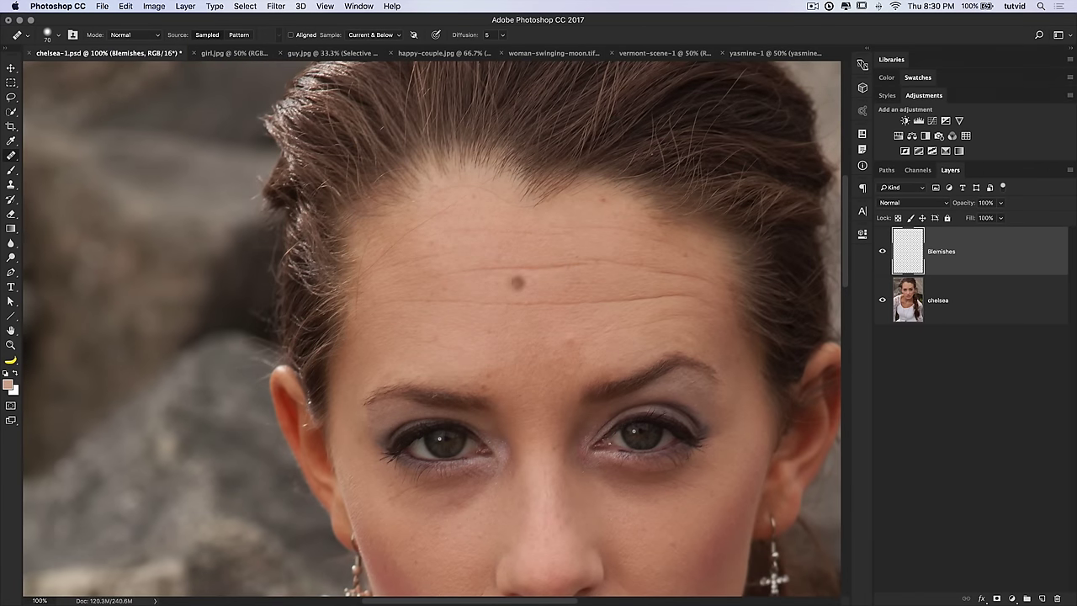
left_click(391, 324, "alt")
left_click_drag(380, 304, 681, 297)
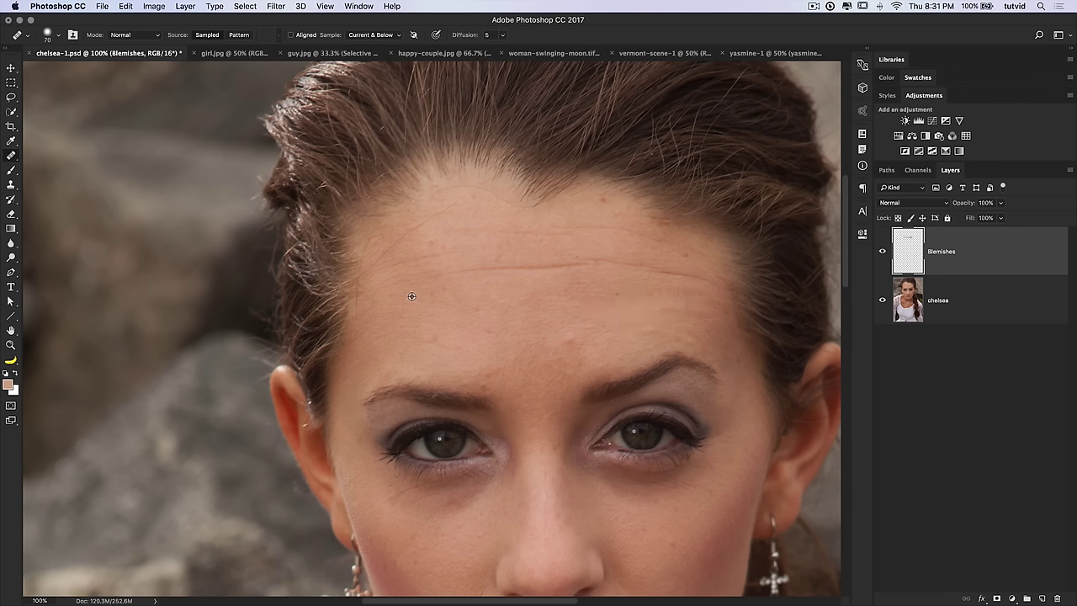
left_click_drag(494, 271, 564, 275)
left_click(549, 298, "alt")
mouse_move(628, 288)
left_mouse_down()
mouse_move(719, 281)
mouse_move(615, 275)
mouse_move(671, 268)
left_mouse_up()
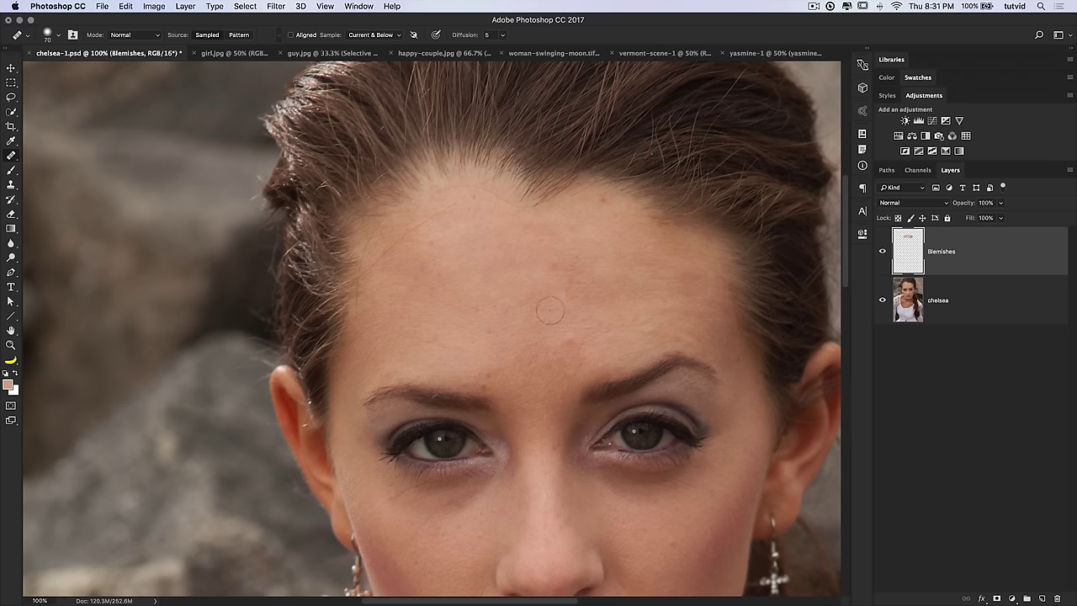
Examine the healed forehead, the under-eye areas and the cheeks for remaining blemishes.
scroll(555, 306, "right", 1)
scroll(547, 337, "left", 3)
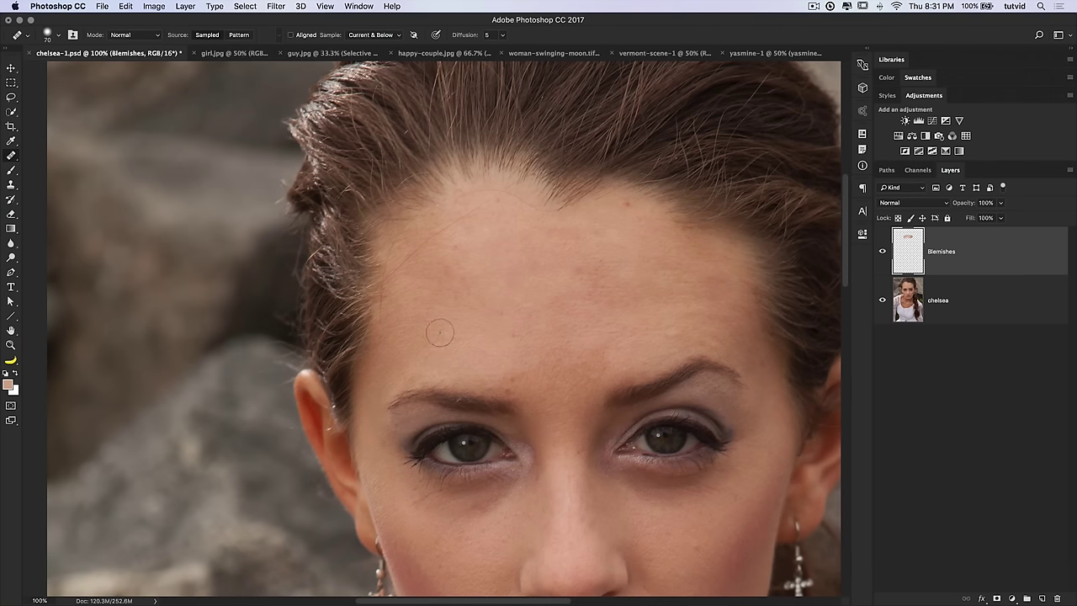
scroll(588, 344, "right", 3)
scroll(588, 343, "up", 2)
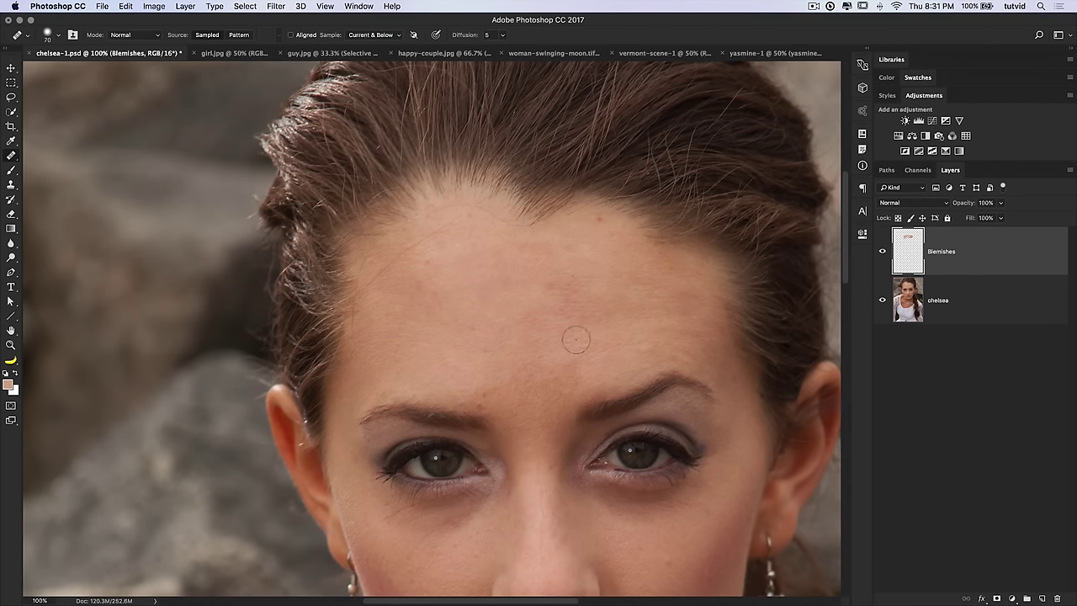
scroll(575, 337, "down", 5)
scroll(575, 336, "left", 2)
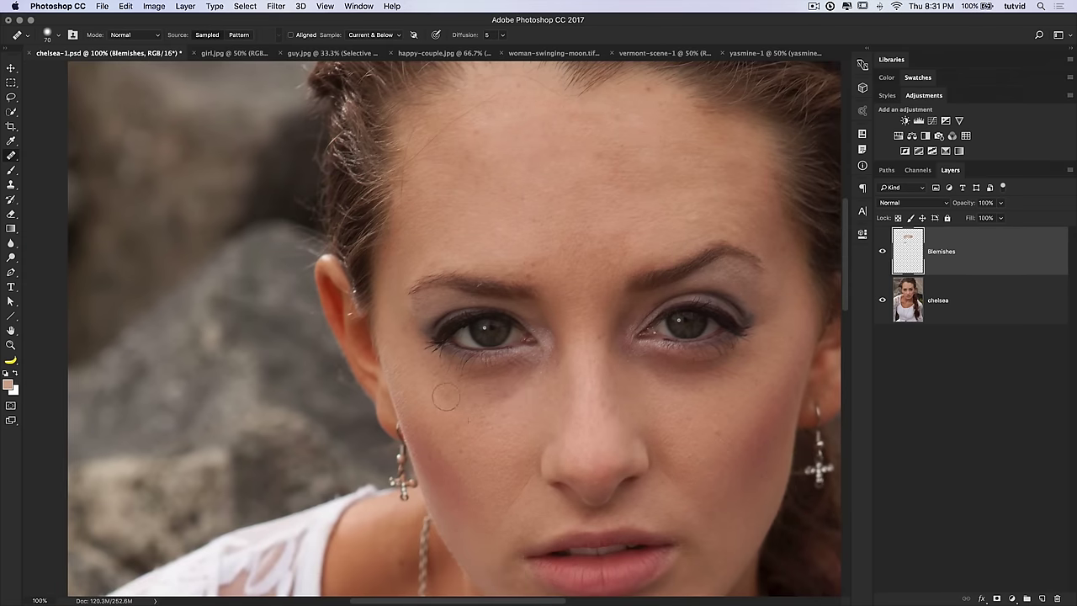
scroll(570, 385, "up", 1)
scroll(570, 385, "right", 1)
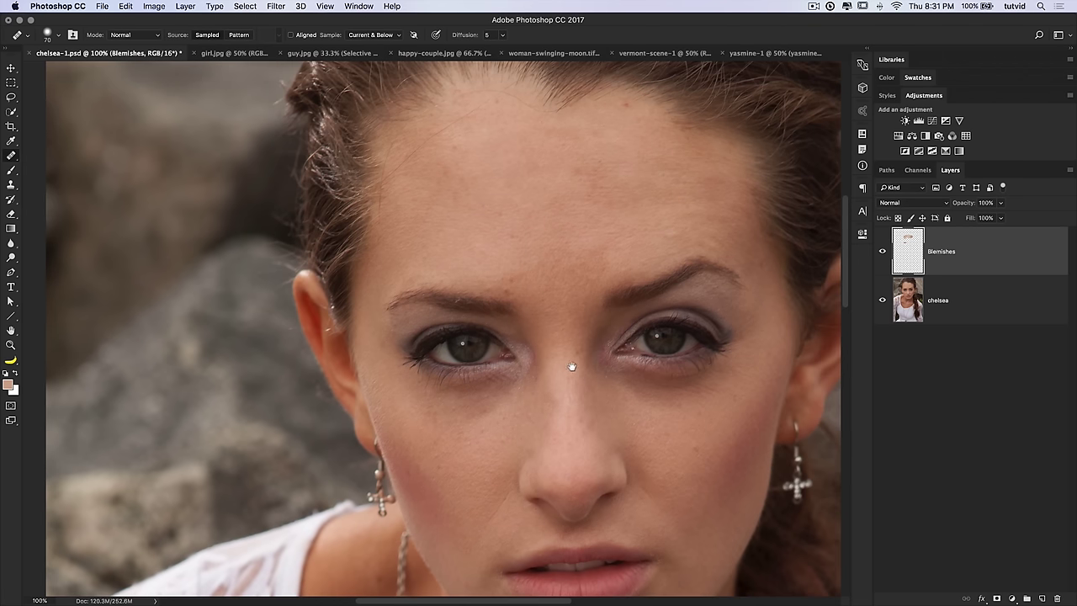
scroll(620, 245, "up", 3)
scroll(620, 244, "right", 2)
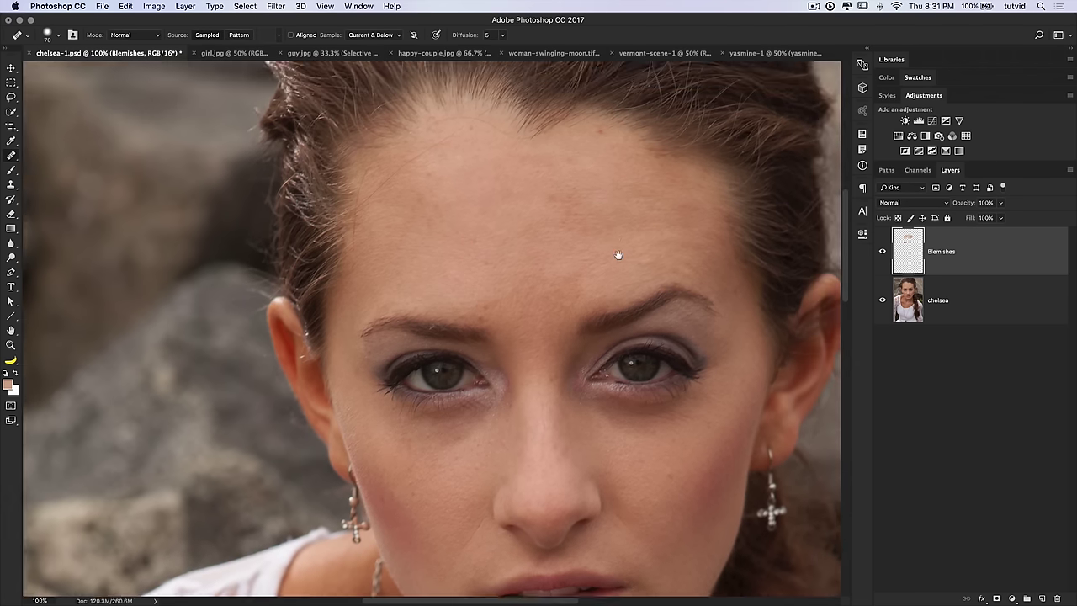
Lower the Blemishes layer's opacity to 31% and compare the whole portrait with the layer hidden and shown.
mouse_move(966, 205)
left_mouse_down()
mouse_move(944, 208)
mouse_move(958, 208)
left_mouse_up()
key("super+minus")
key("super+minus")
key("super+minus")
key("super+minus")
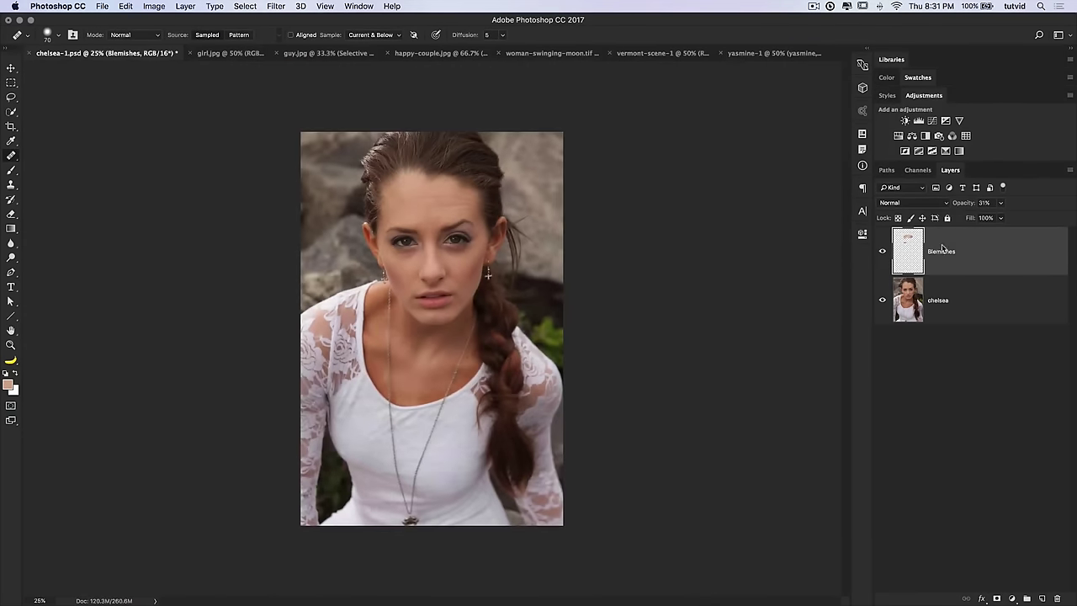
left_click(882, 253)
left_click(882, 253)
left_click(882, 252)
left_click(882, 253)
Set the Blemishes layer's opacity to 65% and check the retouch with the layer hidden and shown.
key("6")
key("5")
left_click(882, 252)
left_click(882, 253)
left_click(882, 253)
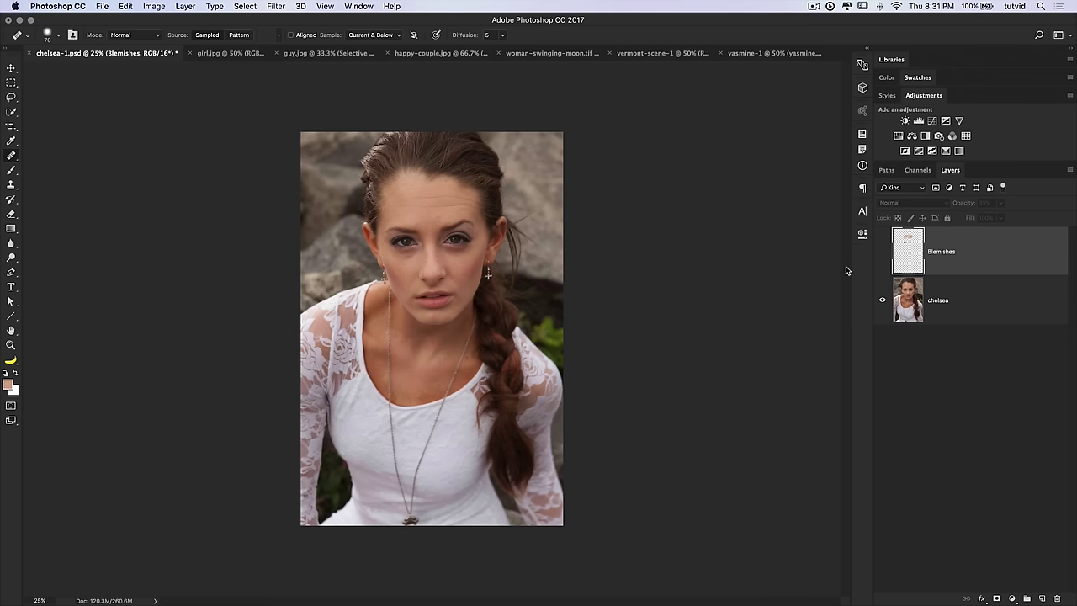
left_click(882, 252)
Restore the Blemishes layer to 100% opacity and clear all of its healing strokes.
key("z")
left_click_drag(421, 181, 644, 286)
left_click_drag(969, 206, 980, 266)
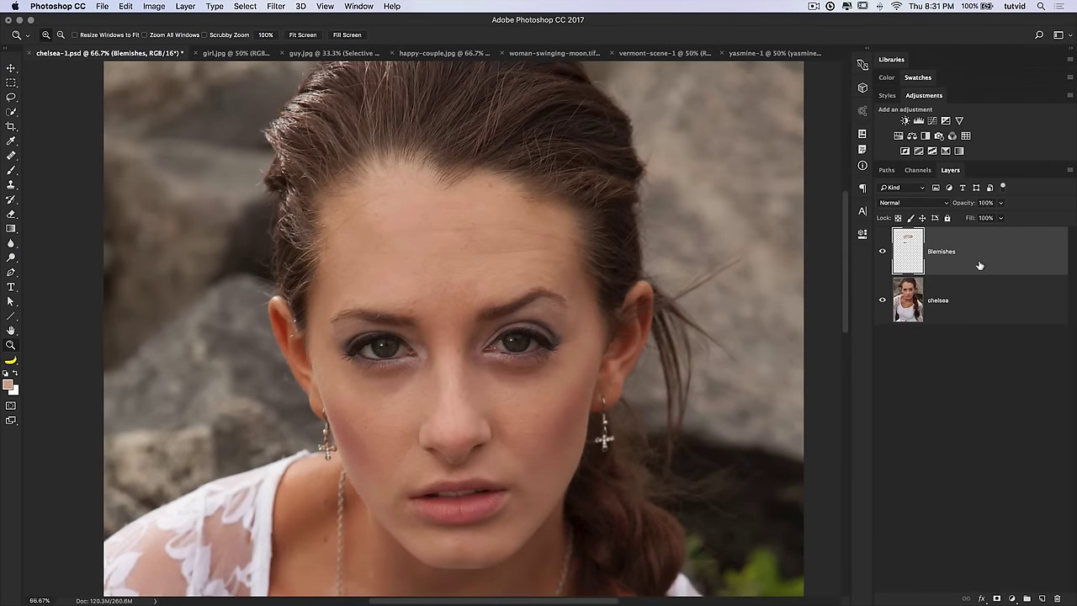
key("super+a")
key("BackSpace")
left_click_drag(461, 316, 447, 197)
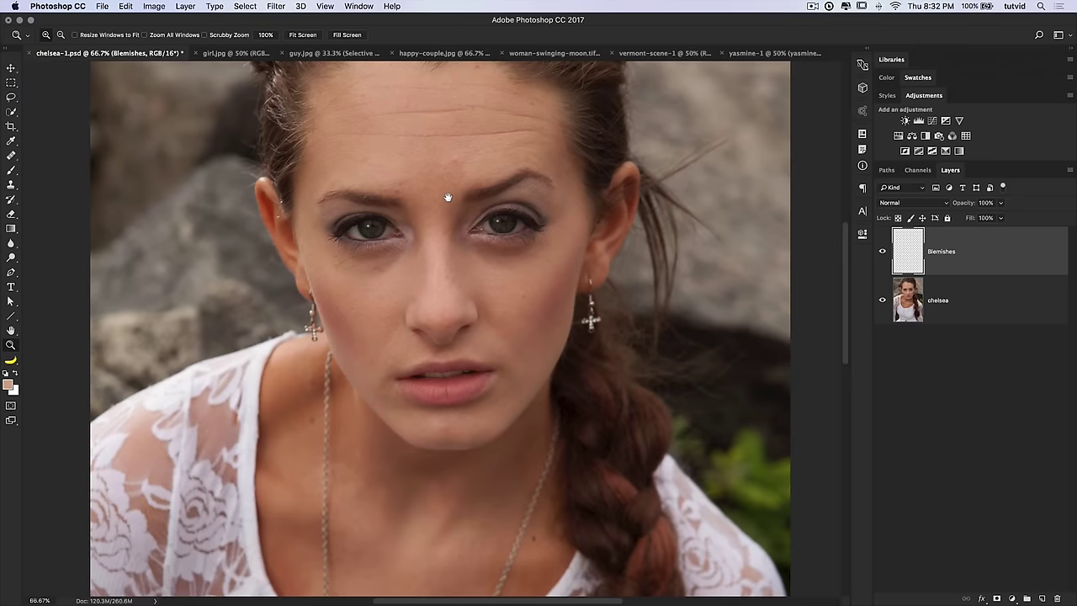
left_click_drag(396, 241, 426, 365)
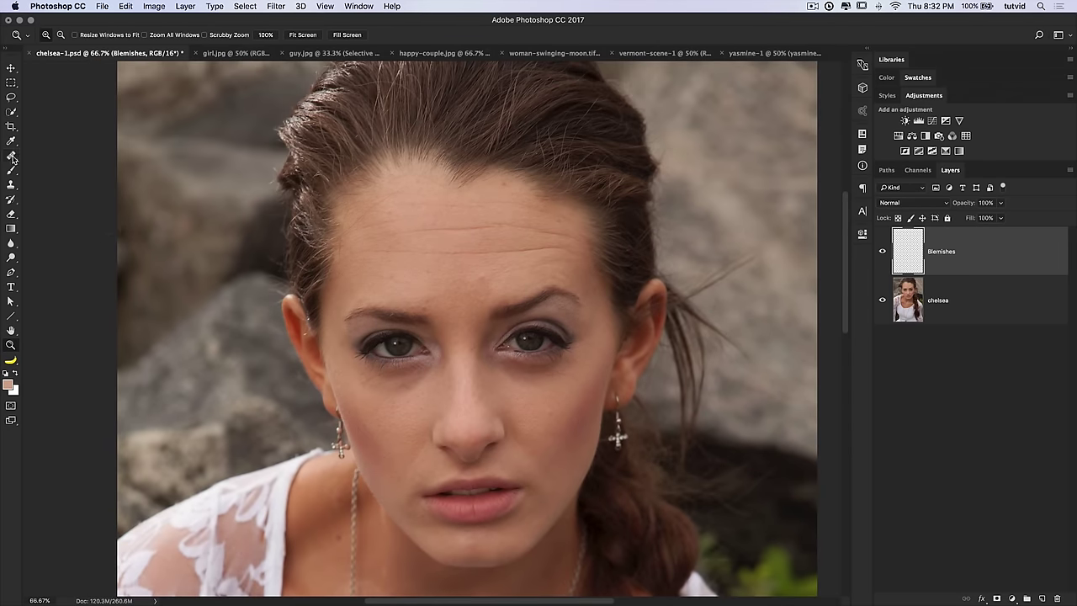
Show the Clone Source settings beside the woman's face and activate the Clone Stamp tool.
left_click(359, 6)
left_click(627, 278)
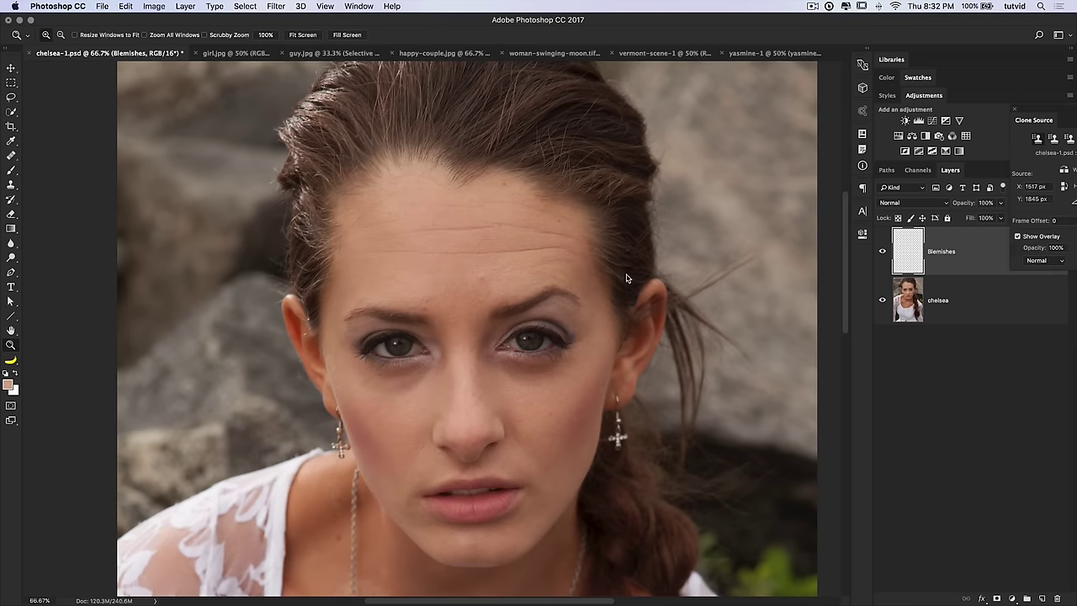
mouse_move(1041, 123)
left_mouse_down()
mouse_move(300, 165)
mouse_move(271, 217)
mouse_move(183, 145)
left_mouse_up()
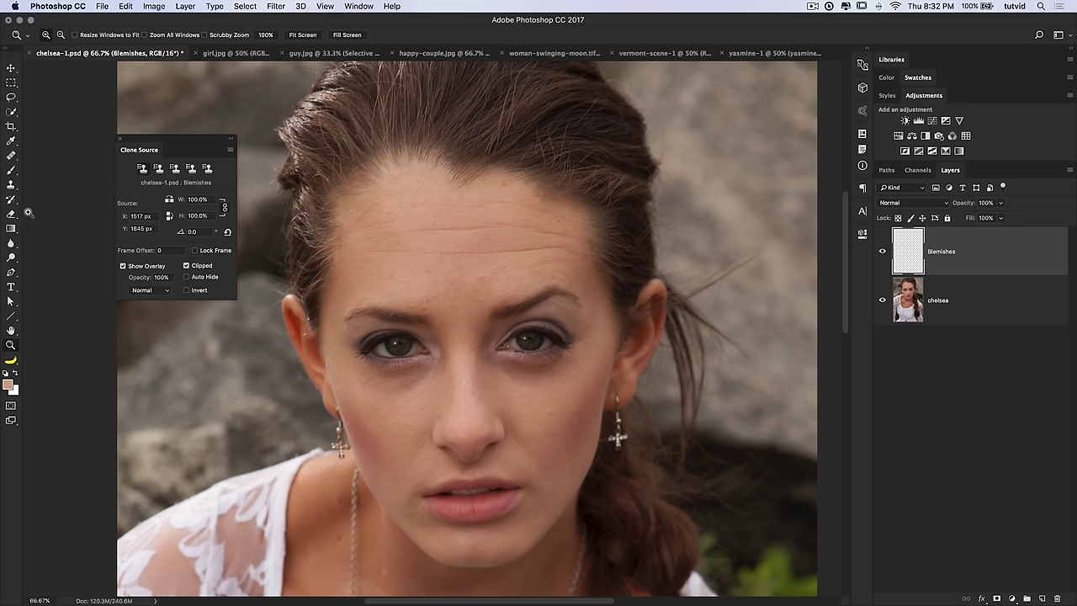
left_click(11, 184)
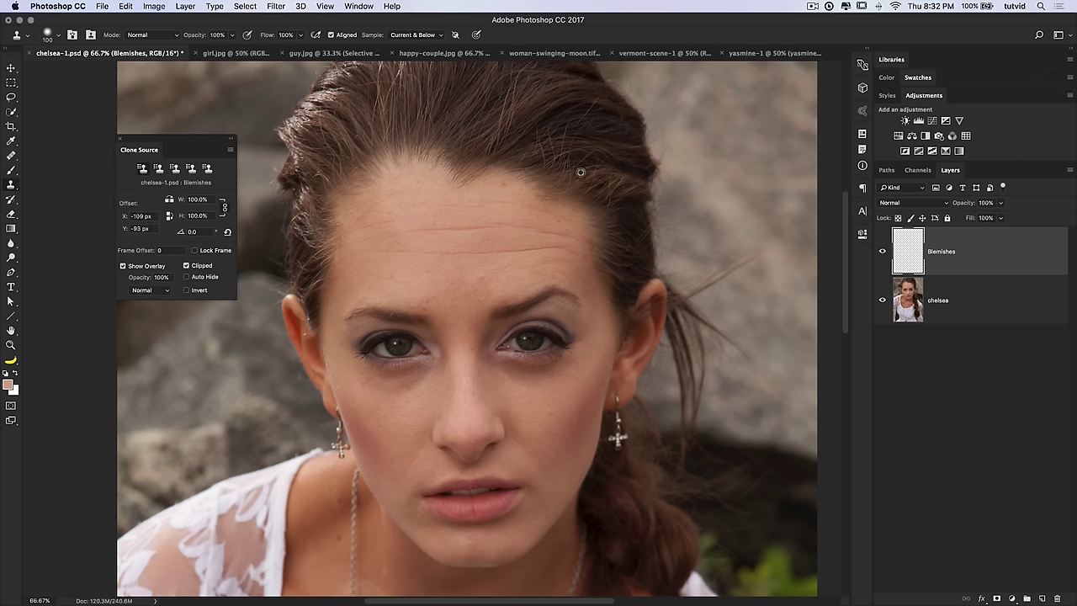
Sample the hairline with the Clone Stamp, enlarge its brush to 300 px and rotate the clone source to 52.8°.
left_click(382, 165, "alt")
key("bracketright")
key("bracketright")
key("bracketright")
key("bracketright")
key("bracketright")
key("bracketright")
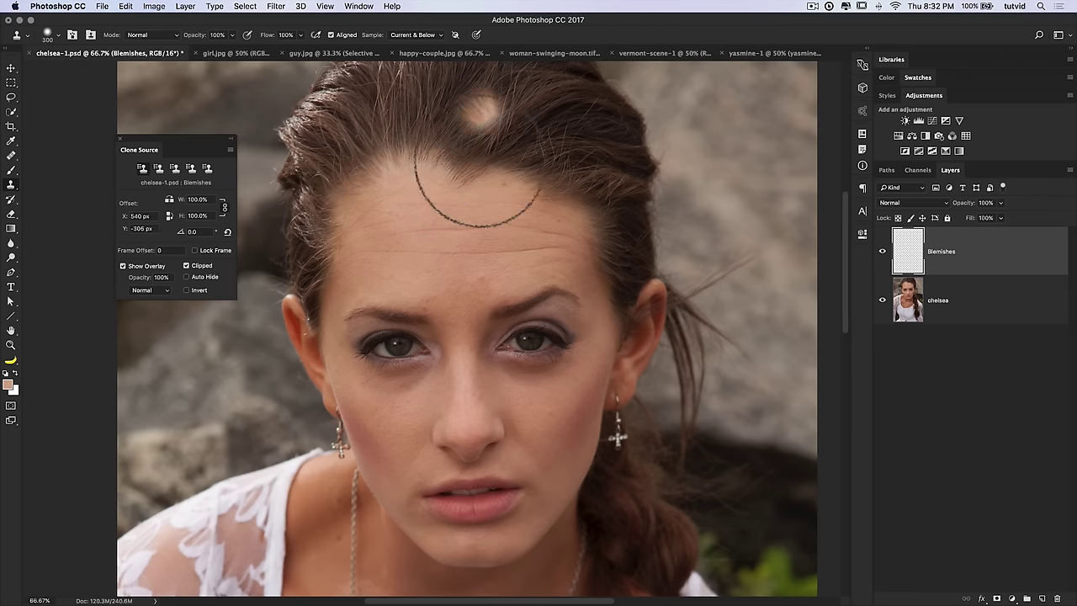
left_click_drag(180, 232, 213, 233)
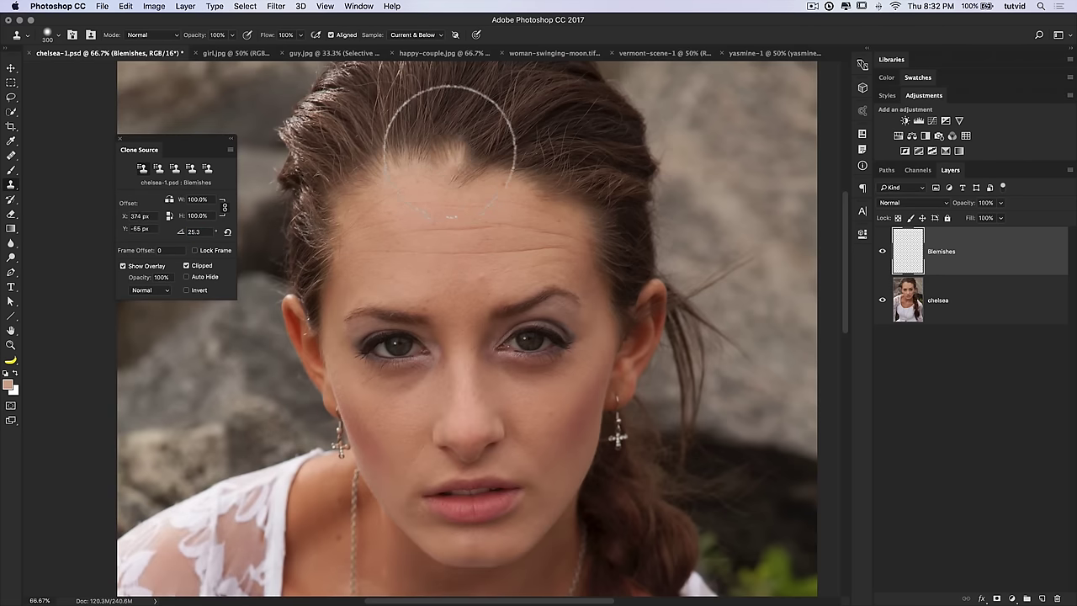
left_click_drag(179, 232, 189, 232)
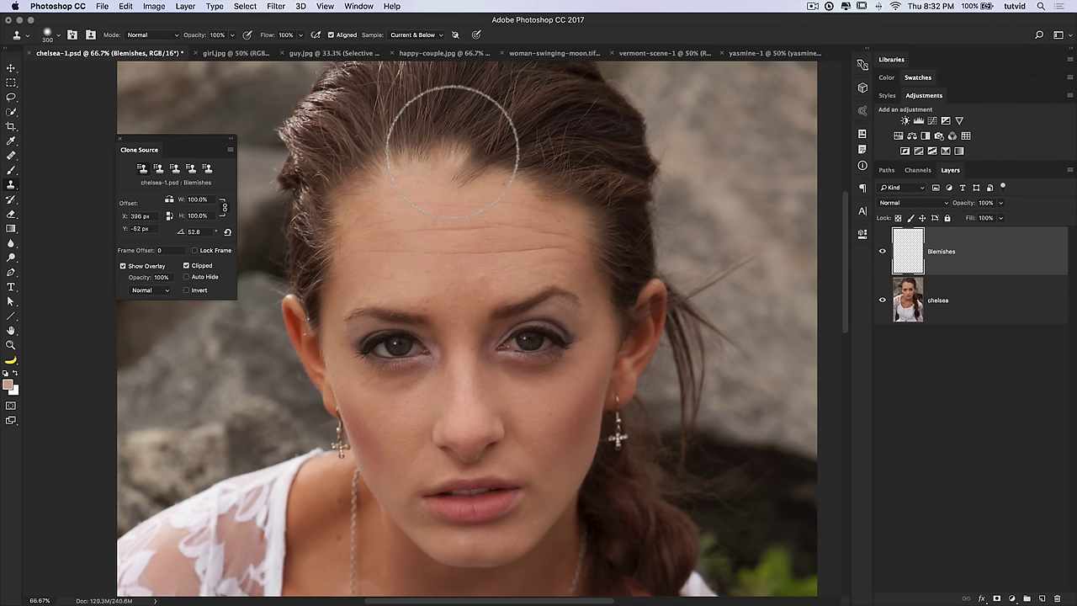
Clone the rotated source along the forehead's hairline to round it off, and compare with the Blemishes layer hidden and shown.
mouse_move(453, 170)
left_mouse_down()
mouse_move(463, 180)
mouse_move(435, 173)
mouse_move(447, 185)
mouse_move(530, 186)
left_mouse_up()
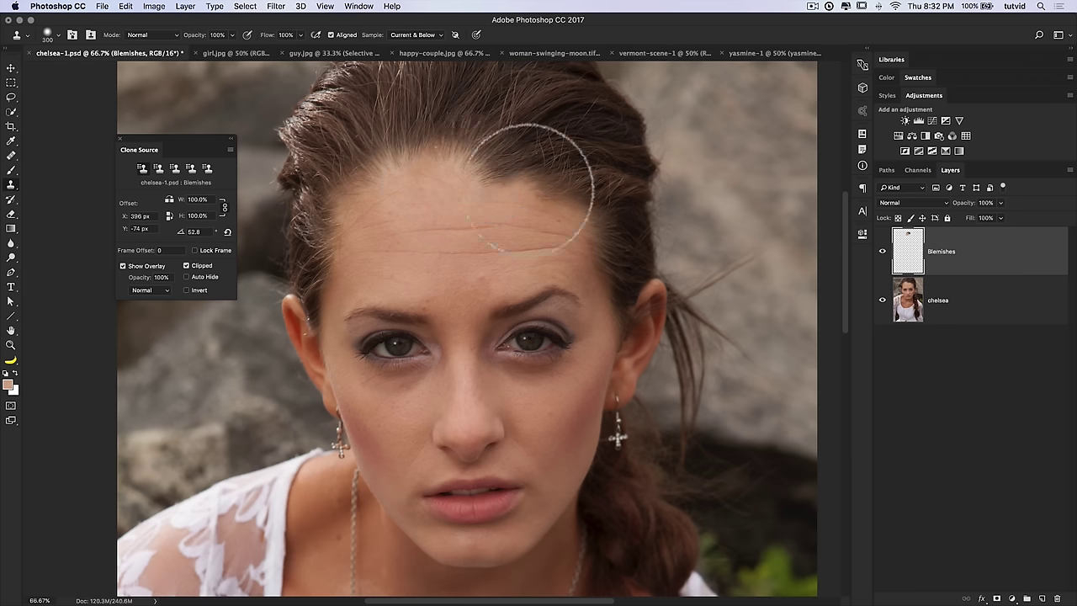
left_click(414, 155, "alt")
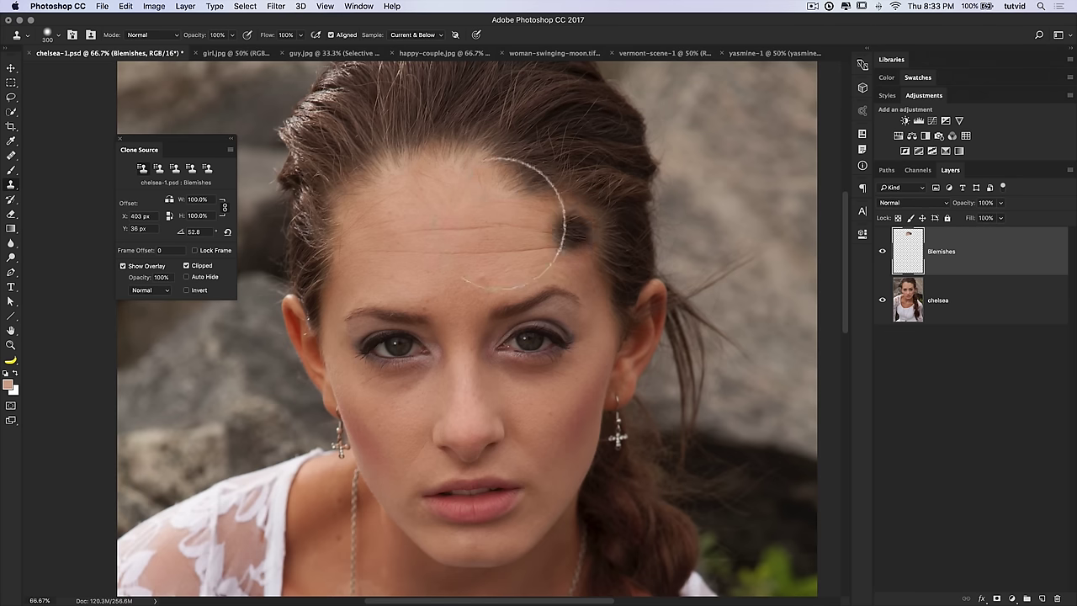
left_click(883, 251)
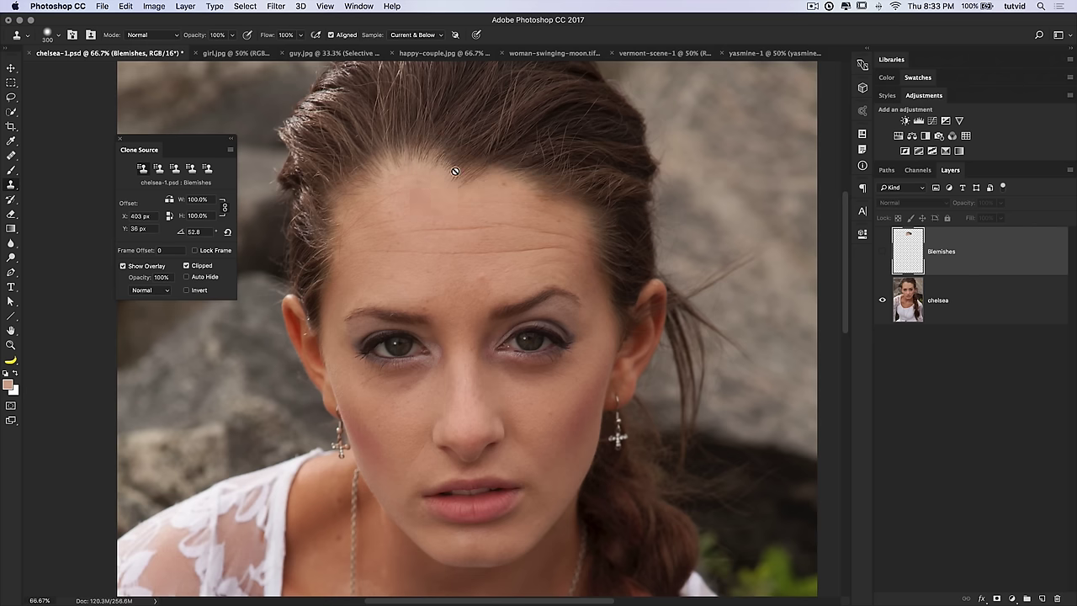
left_click(883, 251)
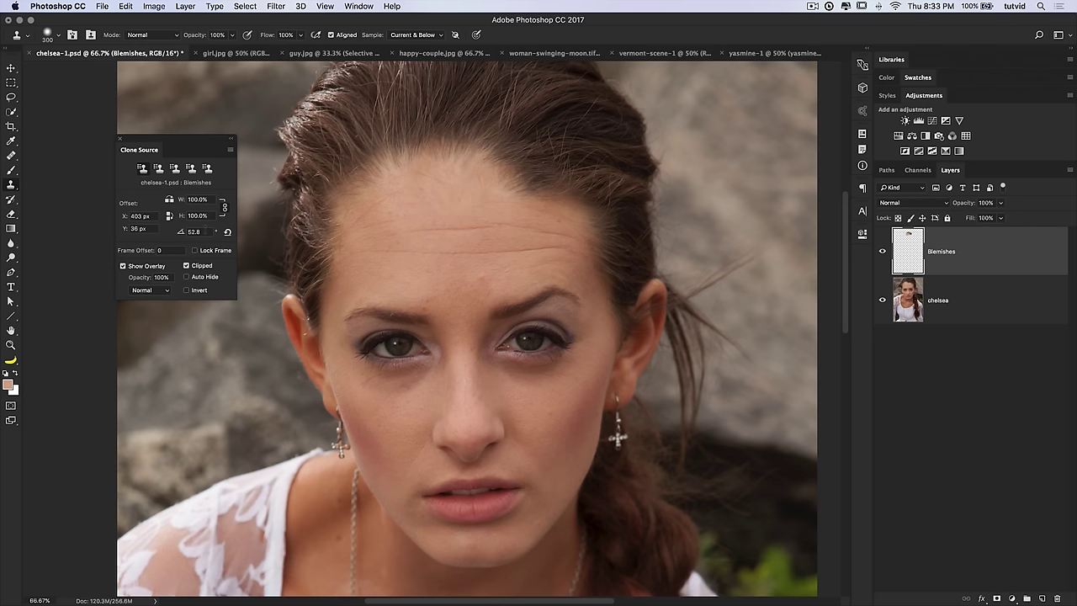
Reset the clone source rotation to 0° and close the Clone Source settings.
left_click_drag(179, 235, 162, 231)
type("0")
key("Tab")
left_click(121, 139)
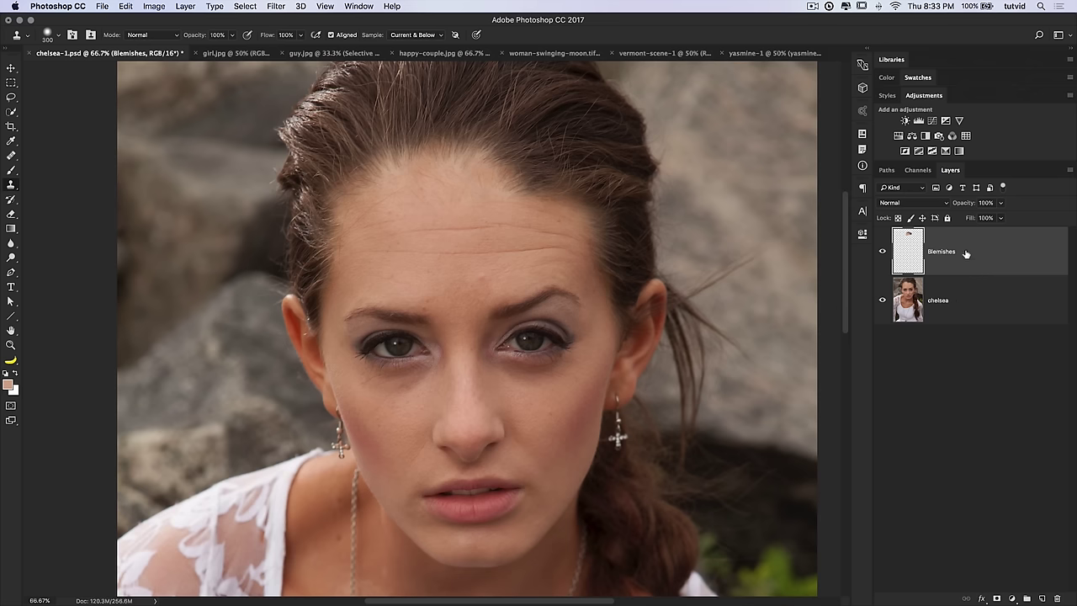
Delete the Blemishes layer and fit the whole portrait in view with the Move tool active.
key("Delete")
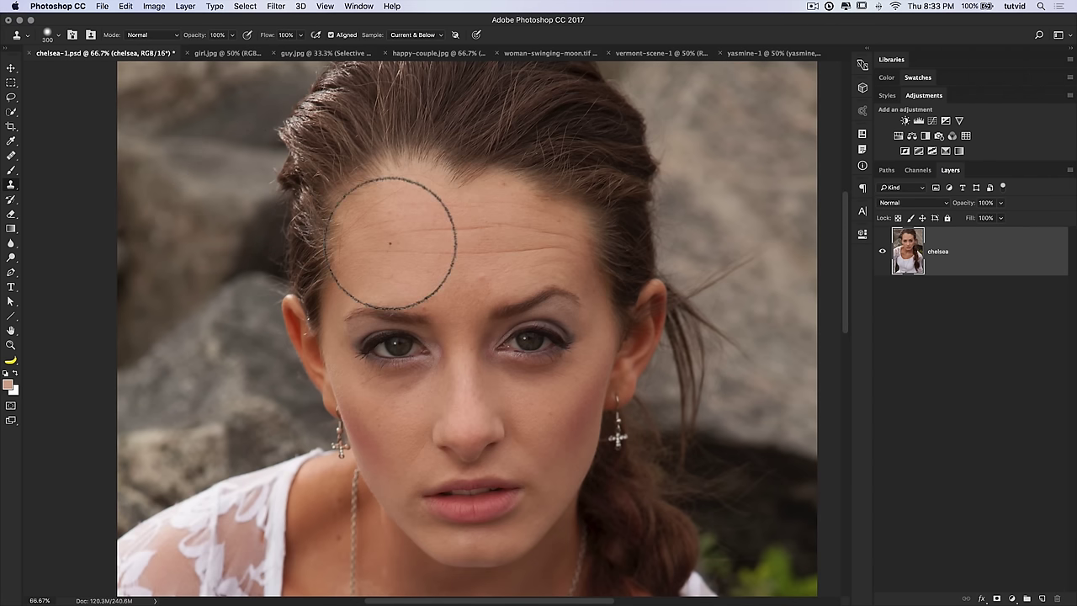
key("v")
scroll(421, 283, "down", 1)
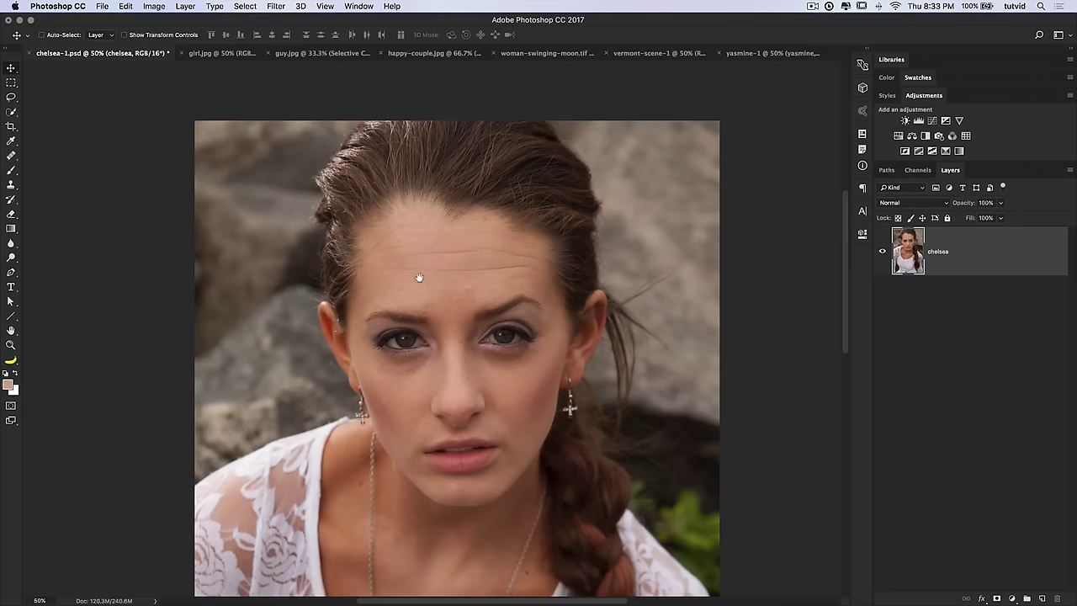
left_click_drag(485, 276, 476, 251)
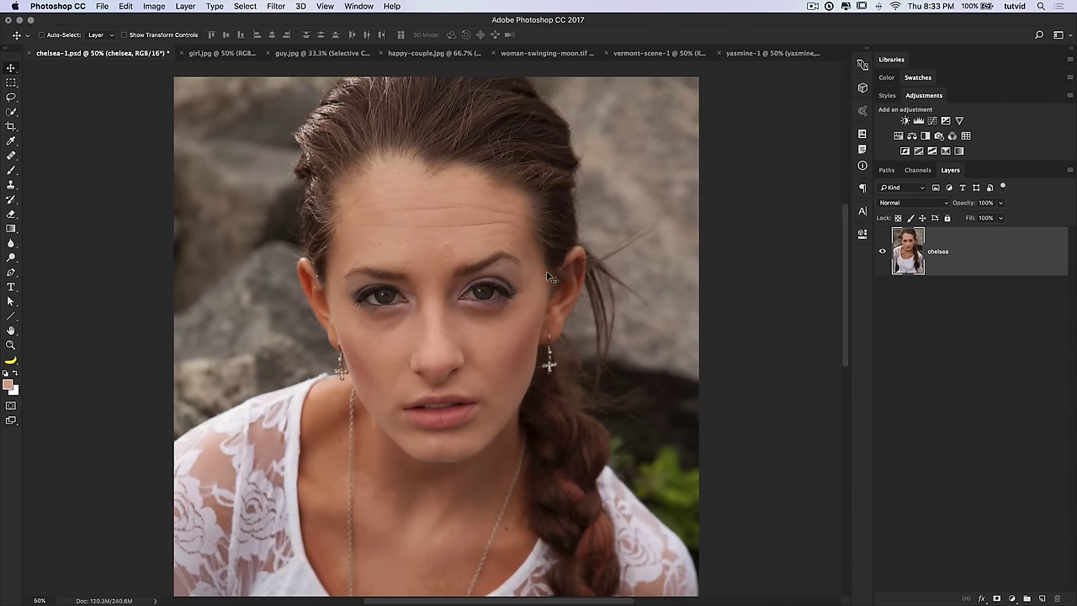
key("super+0")
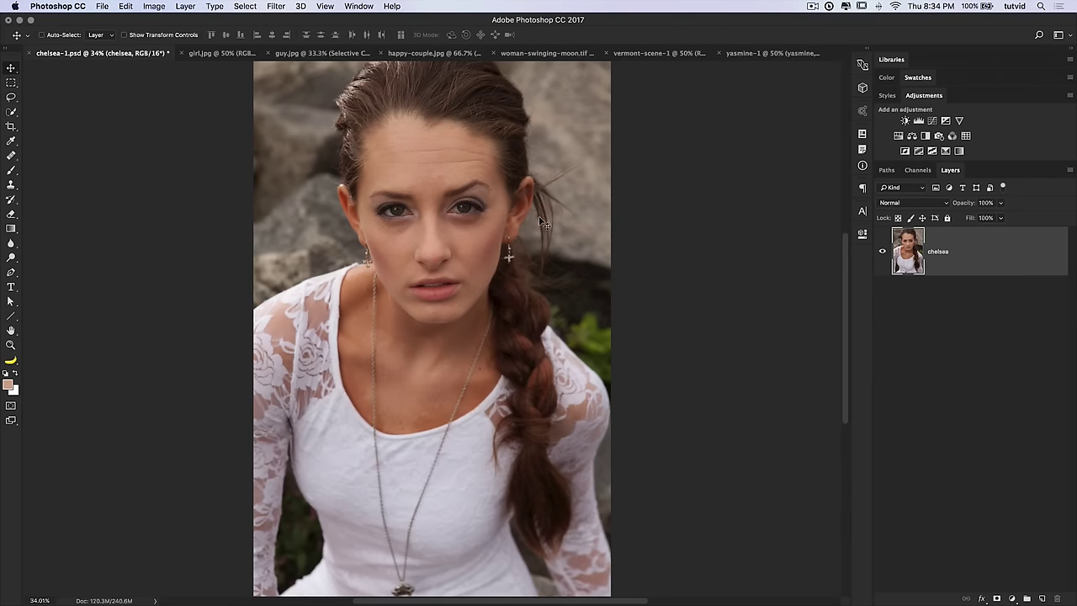
Examine the skin tones of the woman's face, neck and chest at 66.7% magnification.
key("z")
left_click(421, 236)
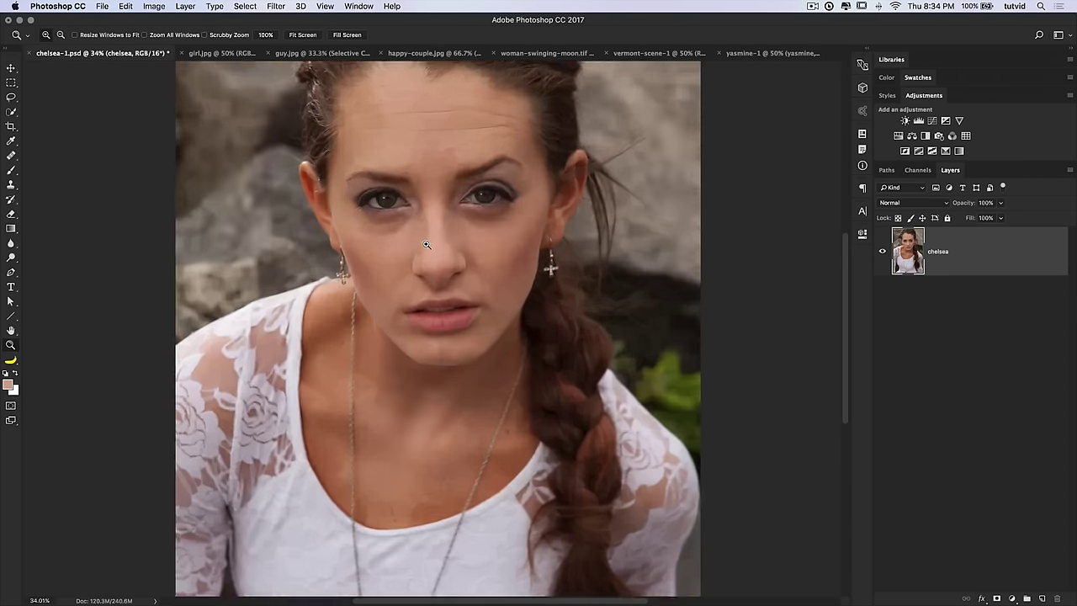
left_click(421, 237)
left_click_drag(489, 267, 476, 332)
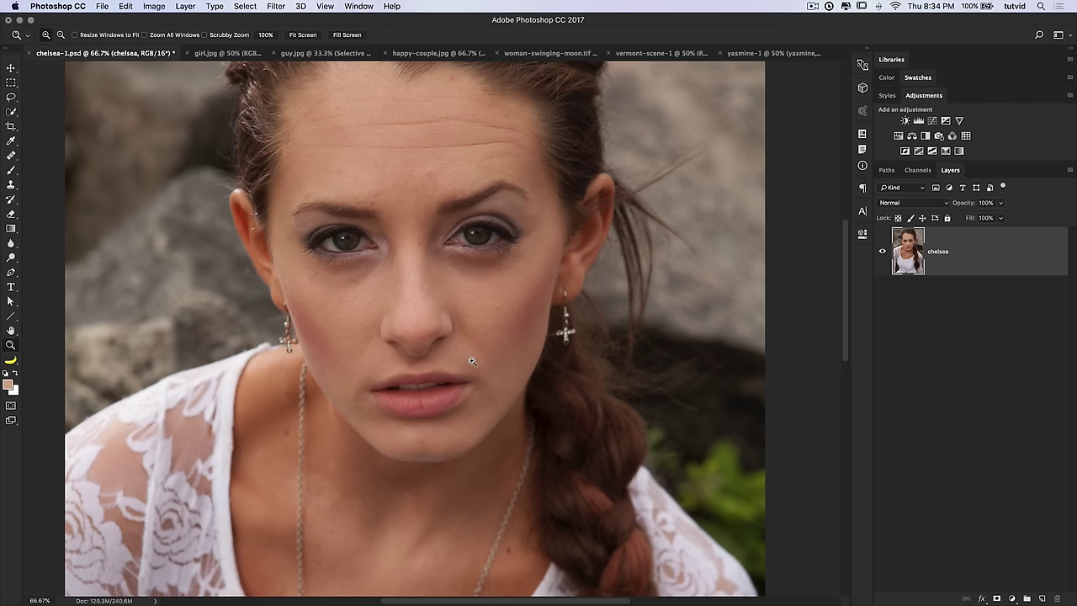
left_click_drag(466, 372, 459, 232)
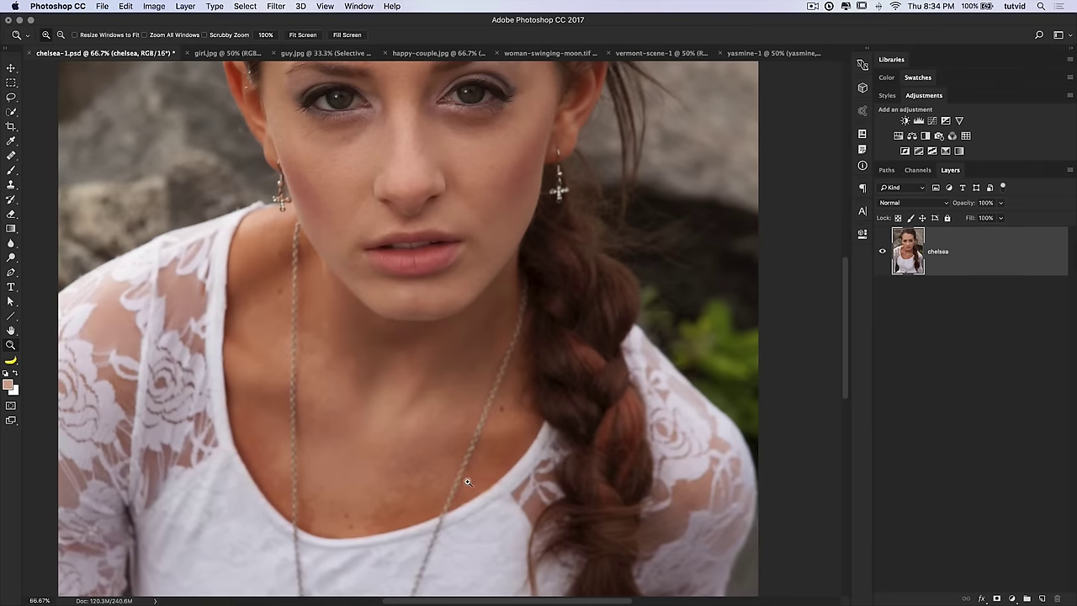
left_click_drag(277, 457, 378, 423)
left_click_drag(306, 318, 359, 464)
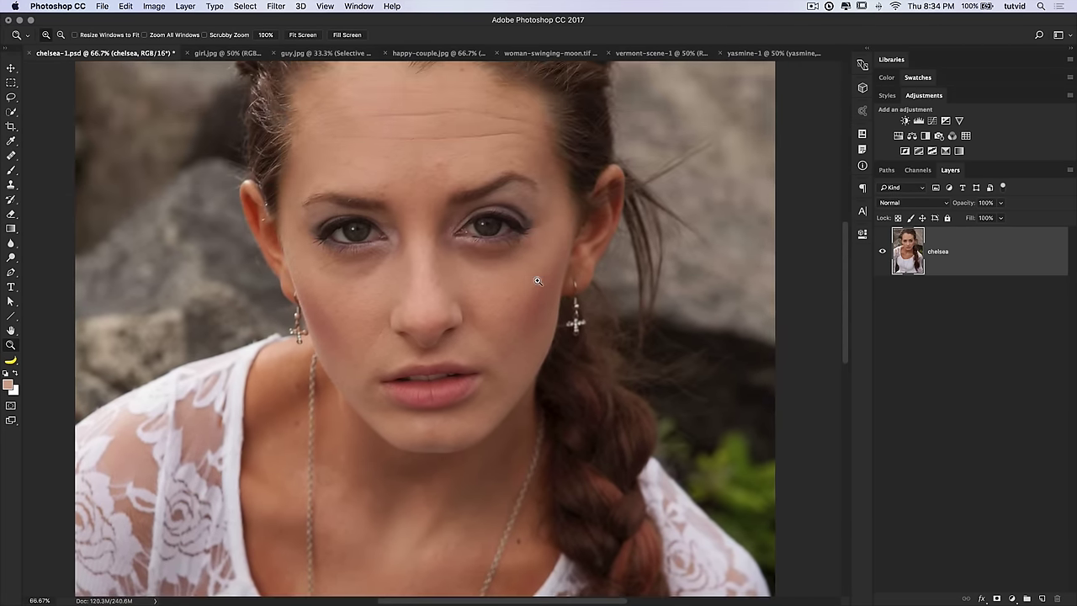
Add a Hue/Saturation adjustment layer, test its Reds saturation at -56 and return it to 0.
left_click(899, 136)
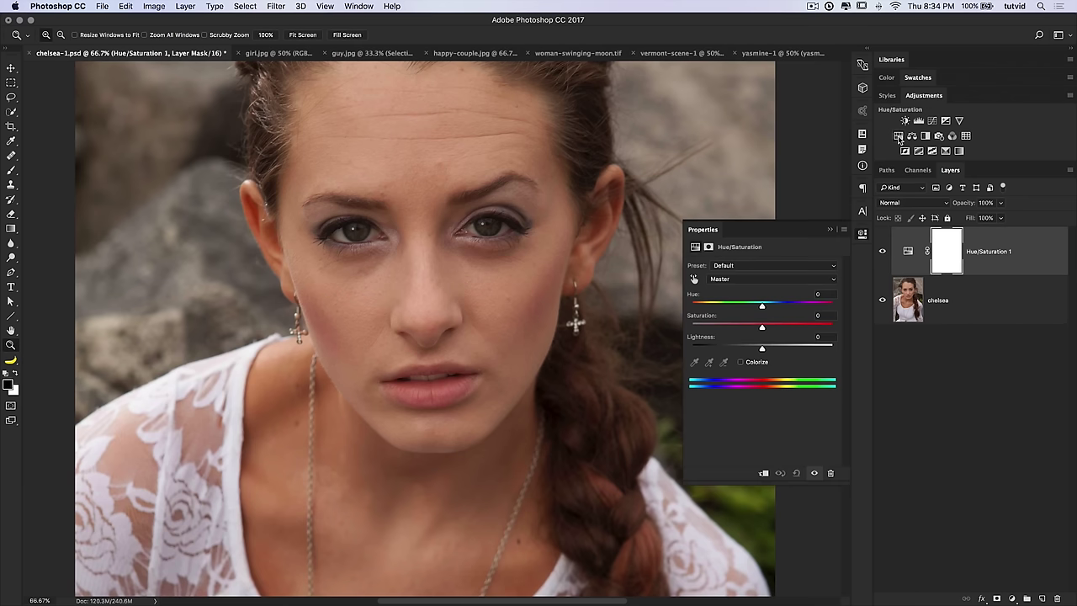
left_click_drag(795, 231, 169, 114)
left_click(122, 163)
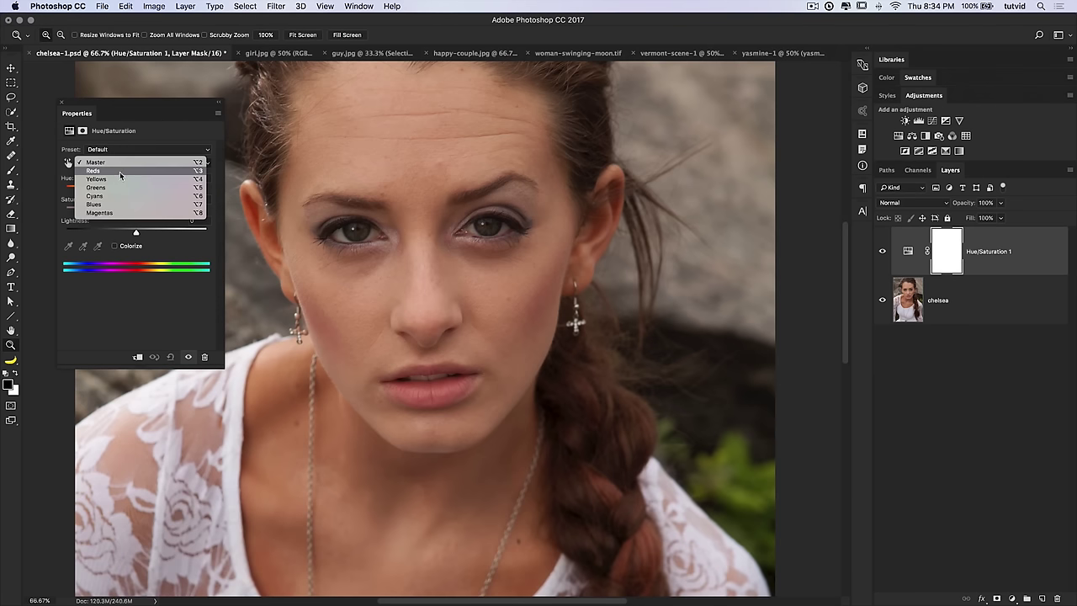
left_click(121, 173)
left_click_drag(136, 215, 96, 211)
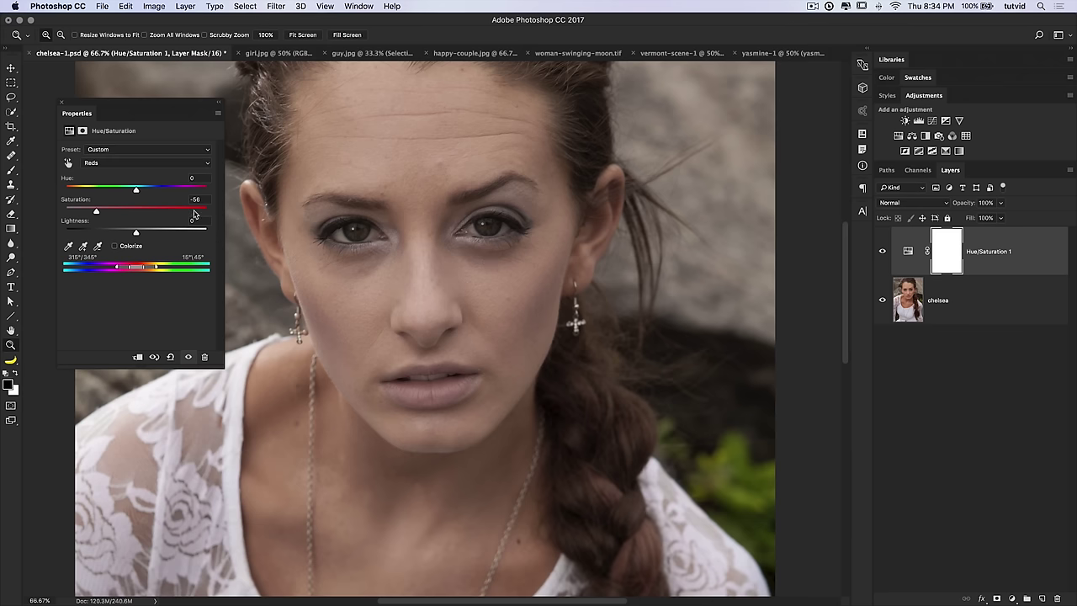
type("0")
Shift the Reds hue slightly and compare the portrait with the Hue/Saturation layer hidden and shown.
mouse_move(137, 193)
left_mouse_down()
mouse_move(124, 192)
mouse_move(137, 191)
left_mouse_up()
mouse_move(133, 192)
left_mouse_down()
mouse_move(113, 191)
mouse_move(151, 192)
mouse_move(135, 192)
left_mouse_up()
left_click(883, 251)
left_click(882, 251)
Set the Yellows hue to -6 and compare the portrait with the Hue/Saturation layer hidden and shown.
left_click(145, 163)
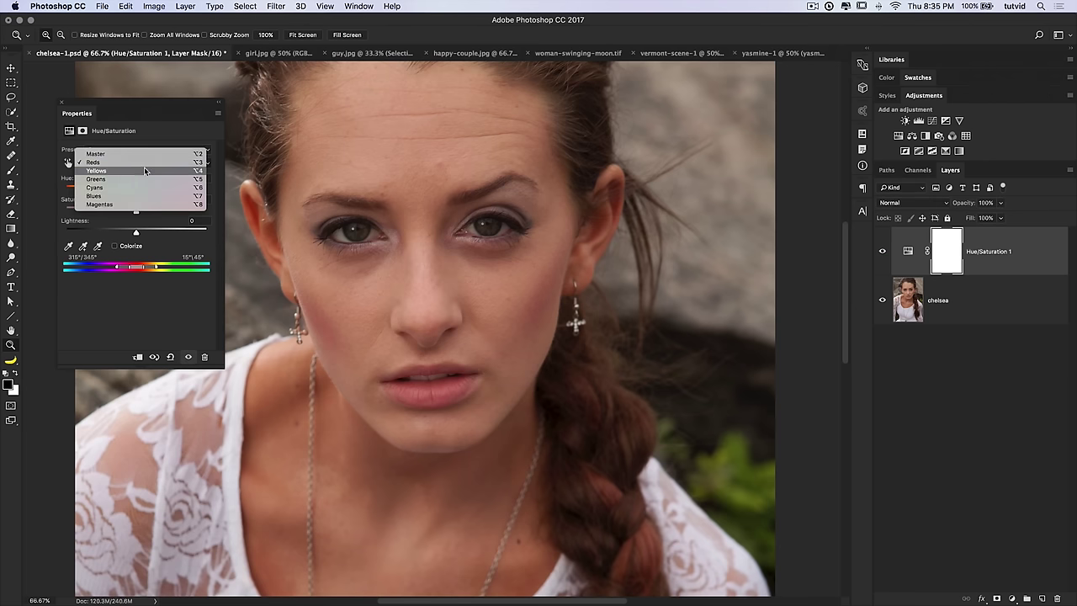
left_click(141, 173)
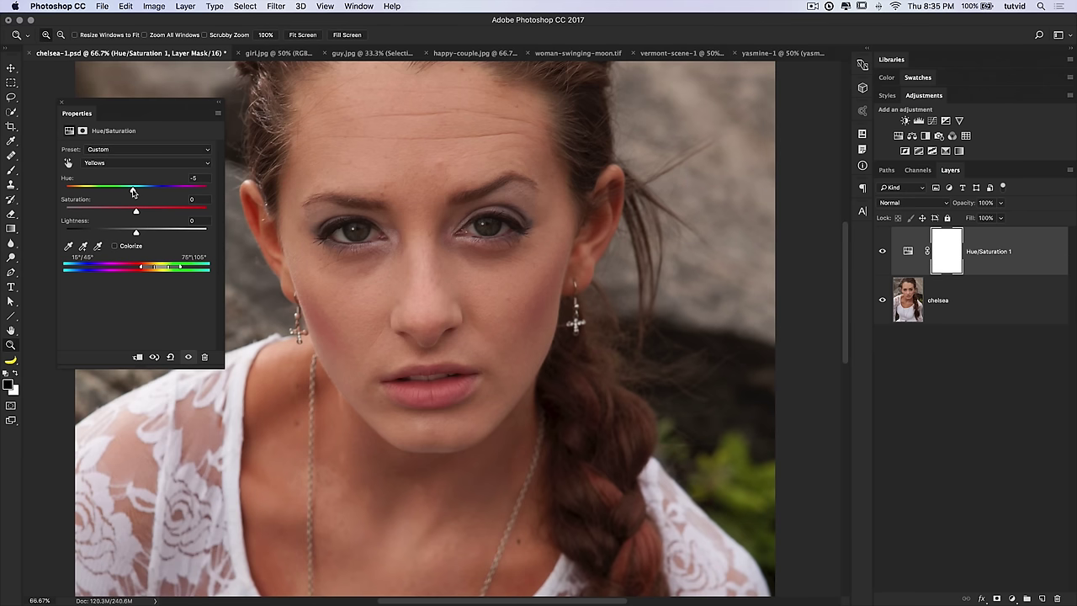
mouse_move(131, 192)
left_mouse_down()
mouse_move(178, 194)
mouse_move(126, 192)
left_mouse_up()
left_click(883, 251)
left_click(883, 251)
left_click(883, 252)
left_click(882, 250)
key("super+minus")
key("super+minus")
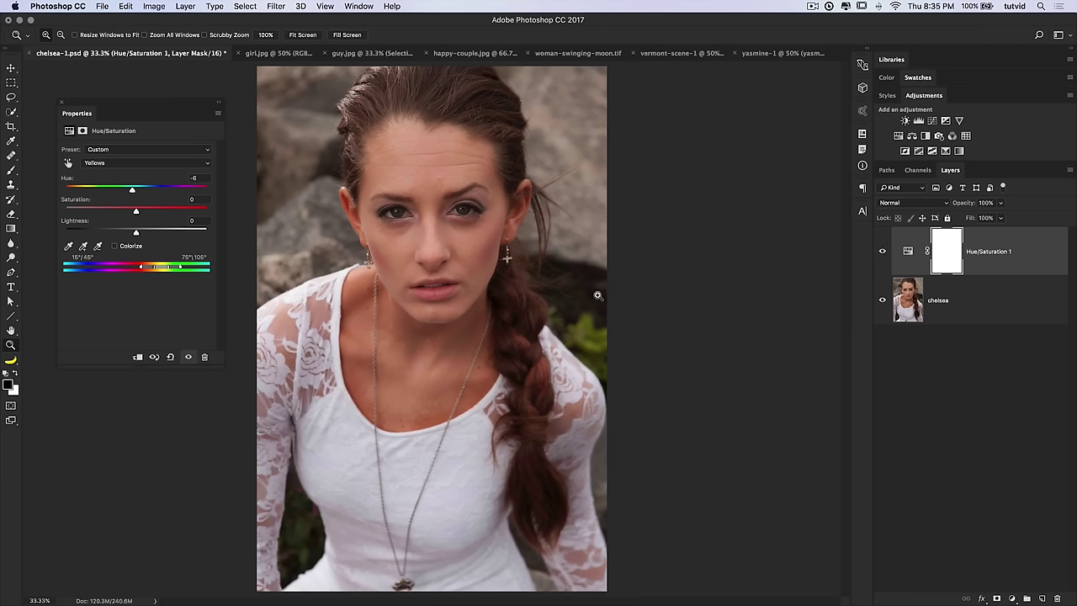
Invert the Hue/Saturation layer's mask to black and paint white over the woman with a 700 px brush.
left_click(945, 255)
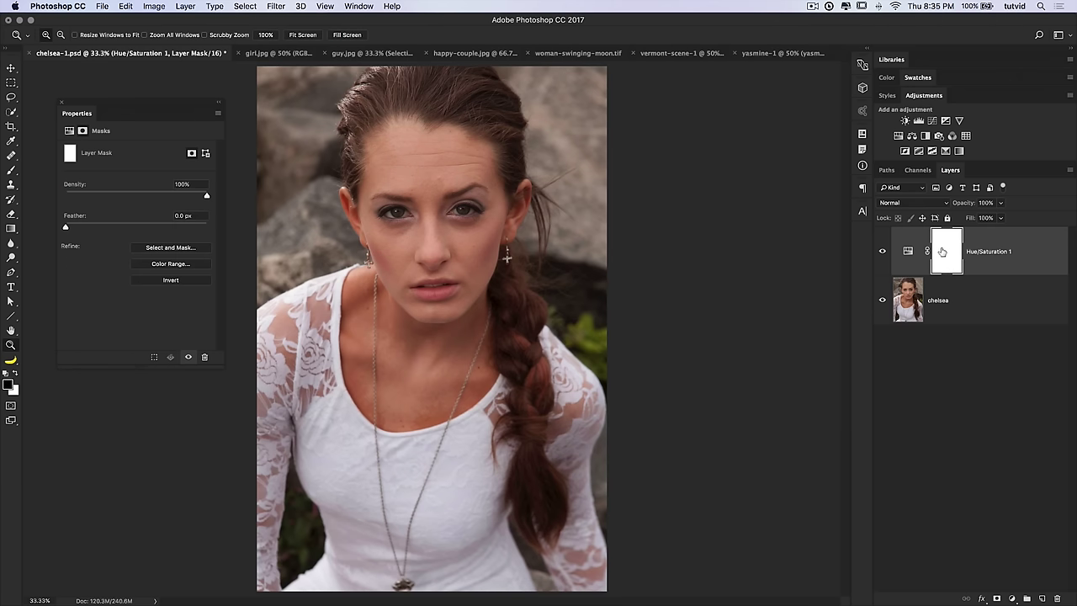
key("super+i")
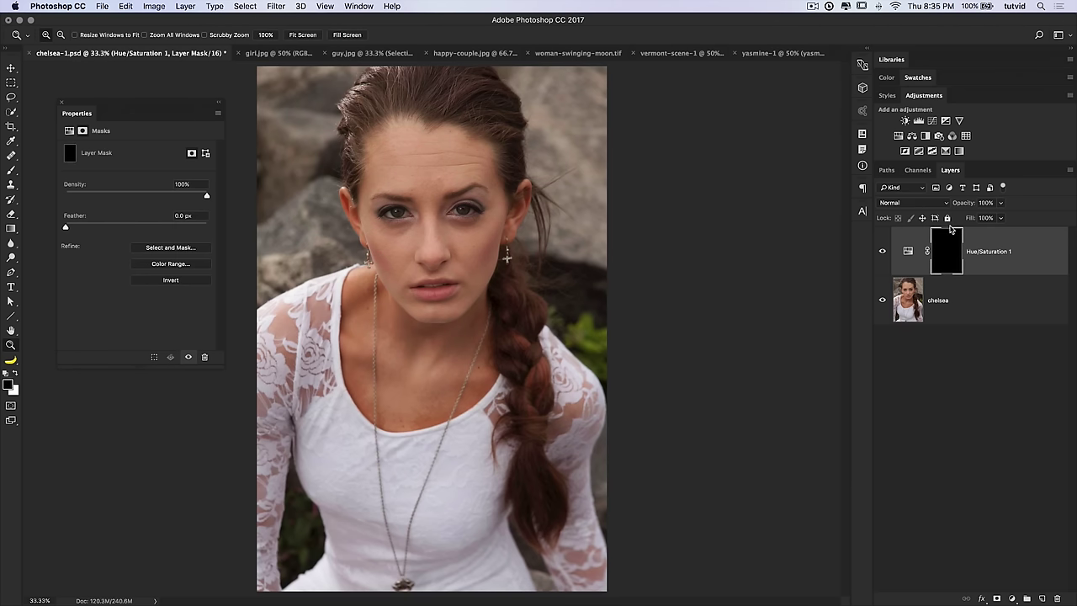
left_click(11, 170)
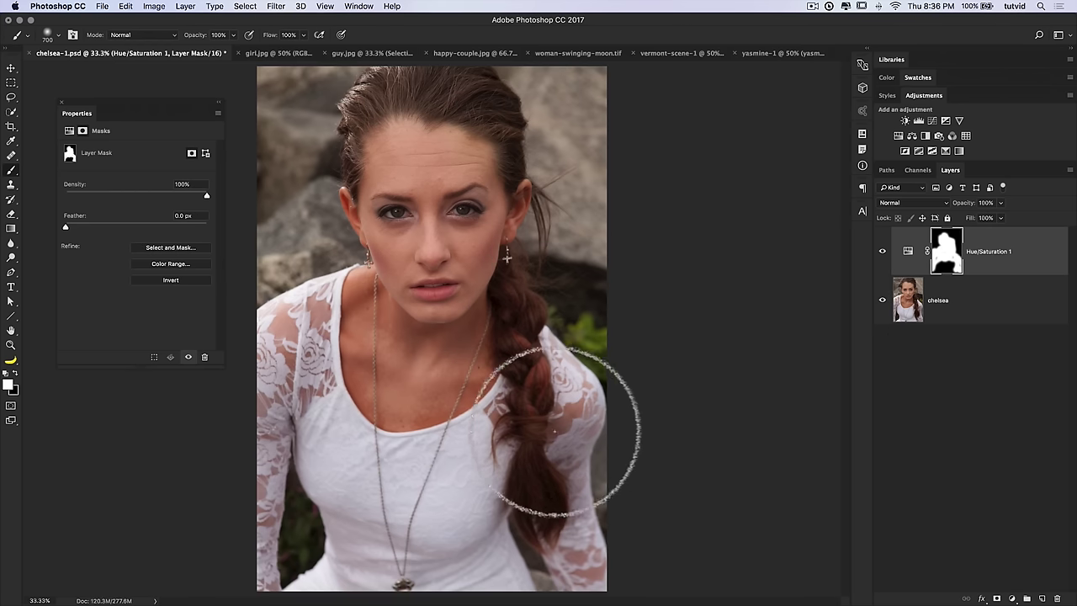
Show the Magentas range of the Hue/Saturation adjustment and dock its settings out of the way.
left_click(907, 253)
left_click(120, 163)
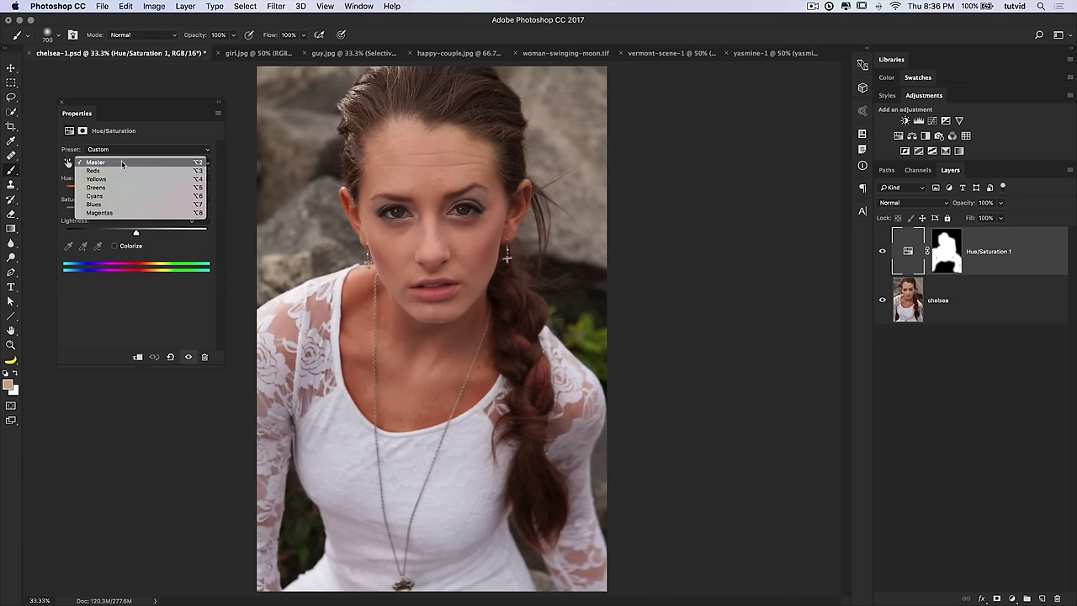
left_click(121, 214)
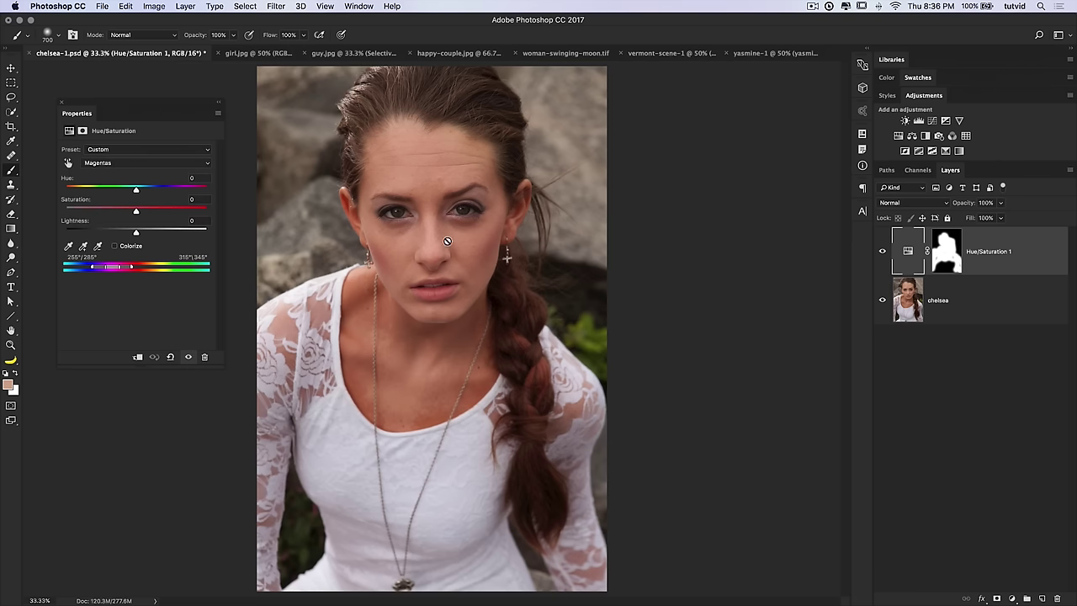
left_click_drag(72, 109, 863, 235)
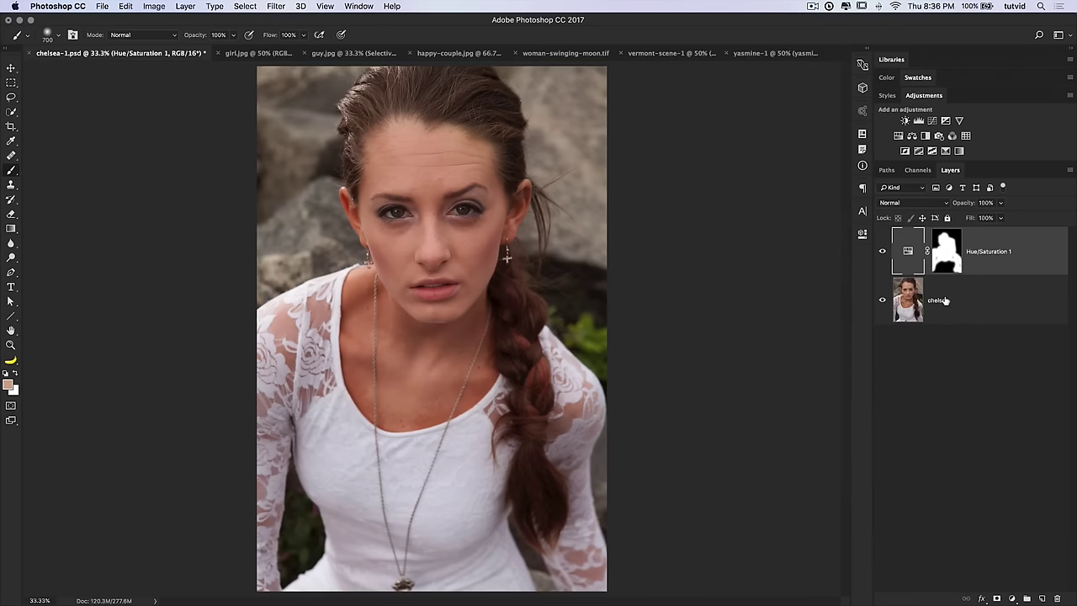
Convert the chelsea layer to a smart object.
left_click(899, 281)
right_click(966, 295)
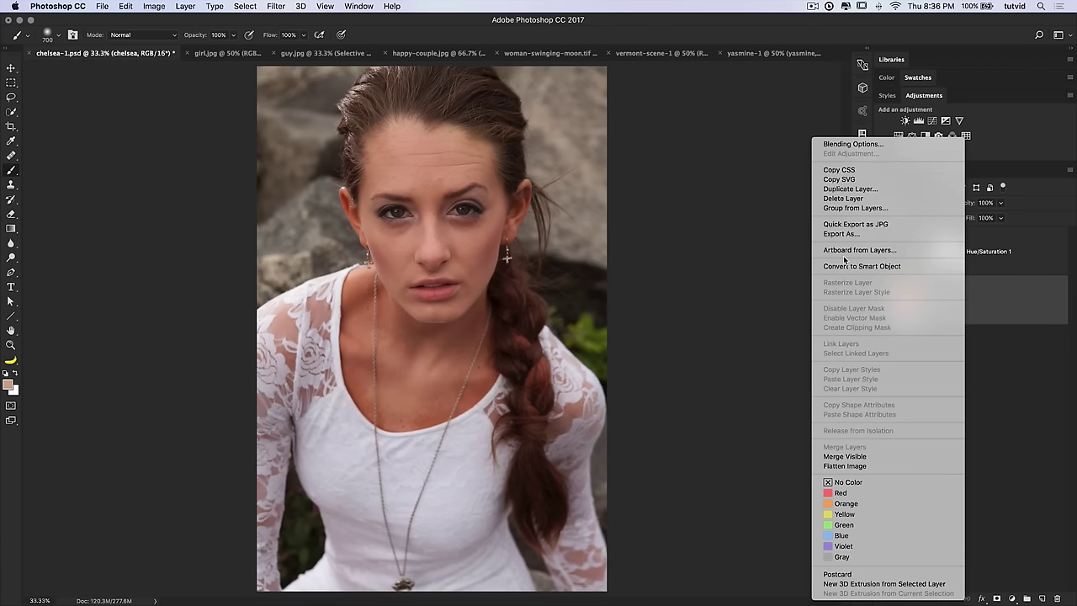
left_click(851, 267)
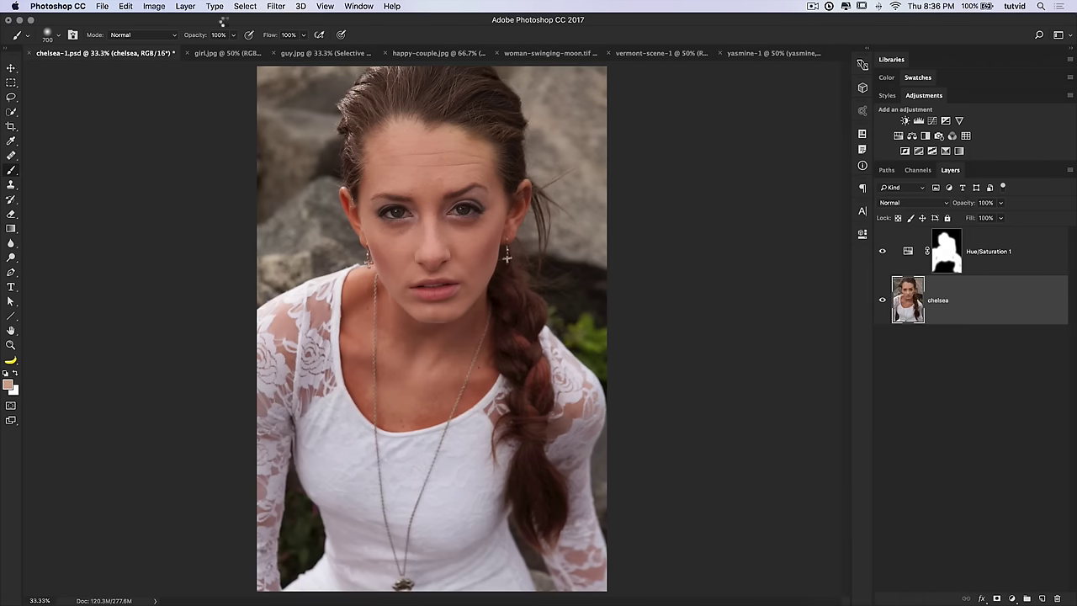
Apply the Camera Raw Filter to the chelsea layer with a slight Oranges hue shift, and expand its smart filters.
left_click(276, 5)
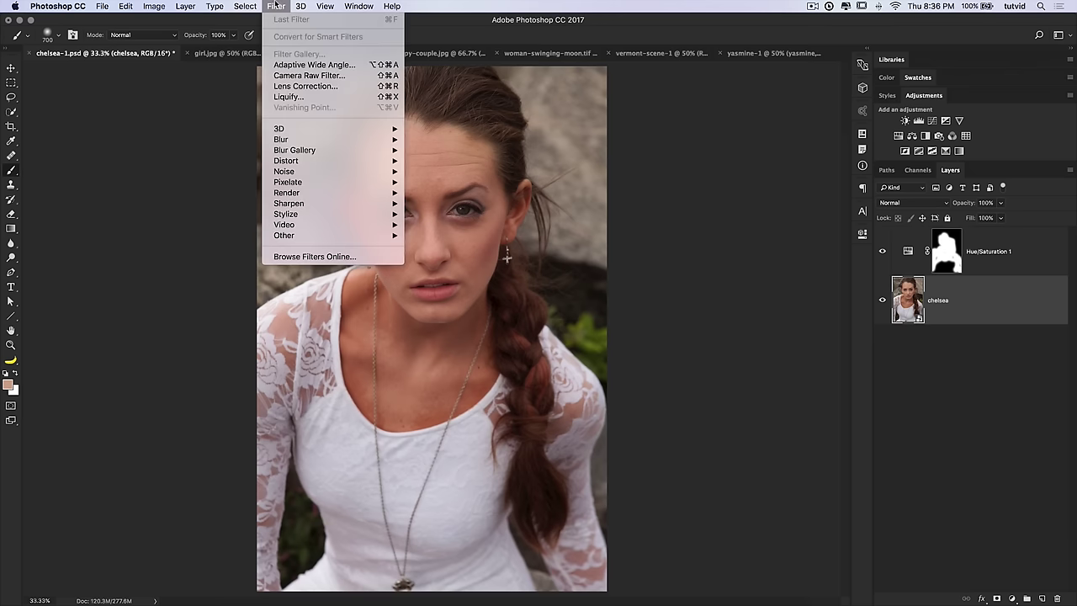
left_click(313, 76)
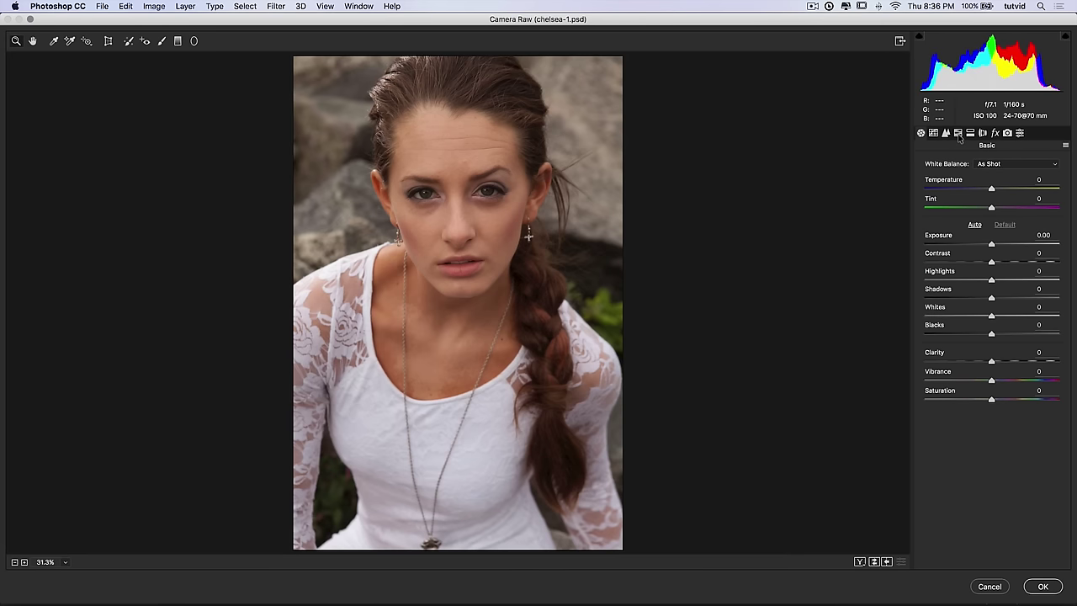
left_click(959, 133)
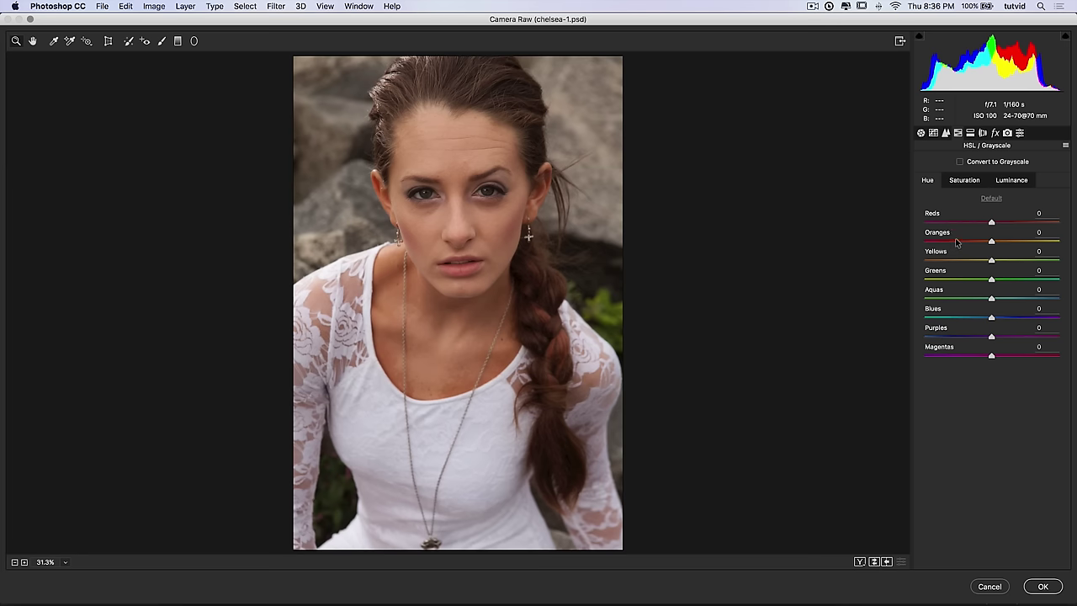
mouse_move(993, 244)
left_mouse_down()
mouse_move(1022, 244)
mouse_move(980, 243)
mouse_move(995, 244)
left_mouse_up()
left_click(1042, 586)
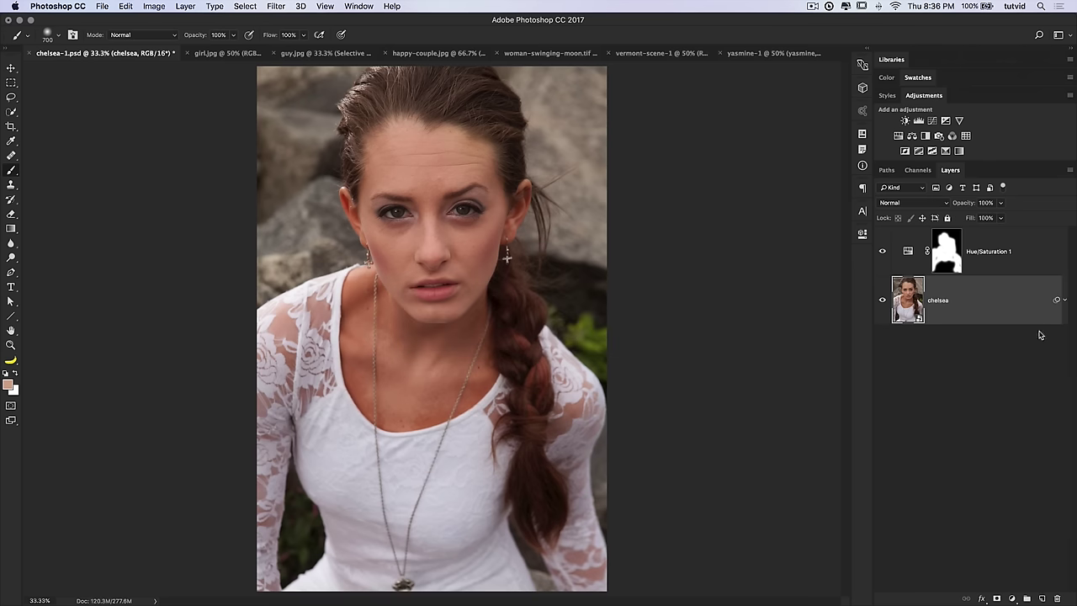
left_click(1063, 301)
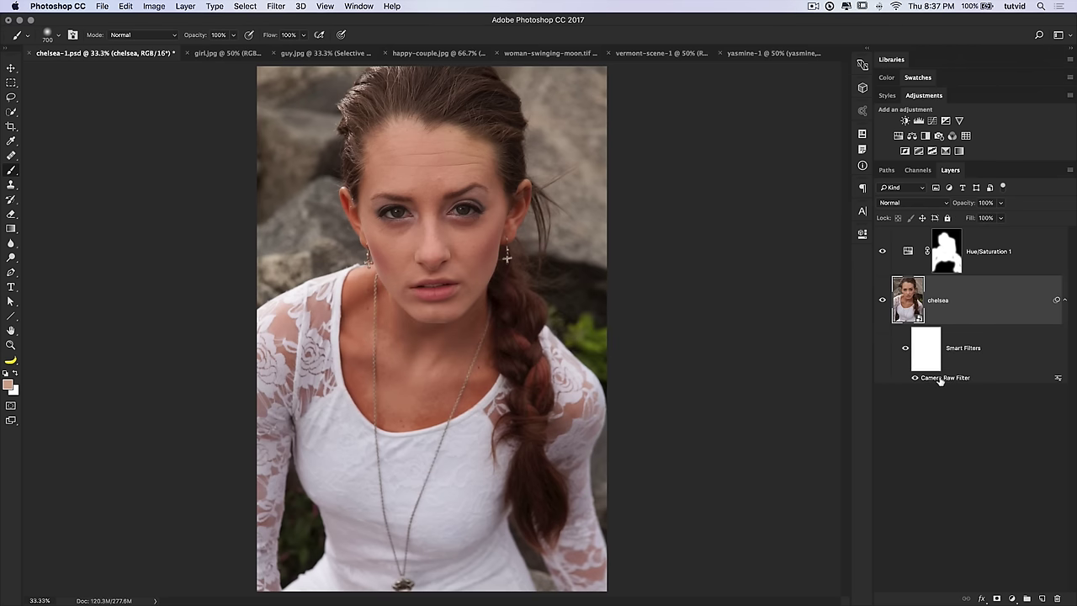
Invert the chelsea layer's smart filter mask to black and collapse its smart filters.
left_click(932, 358)
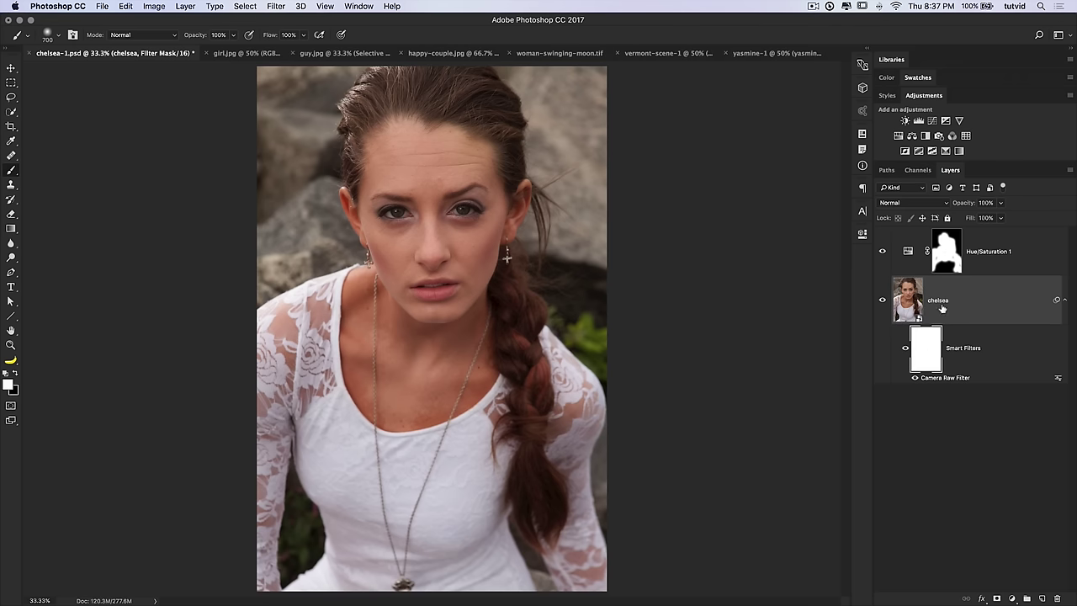
key("super+i")
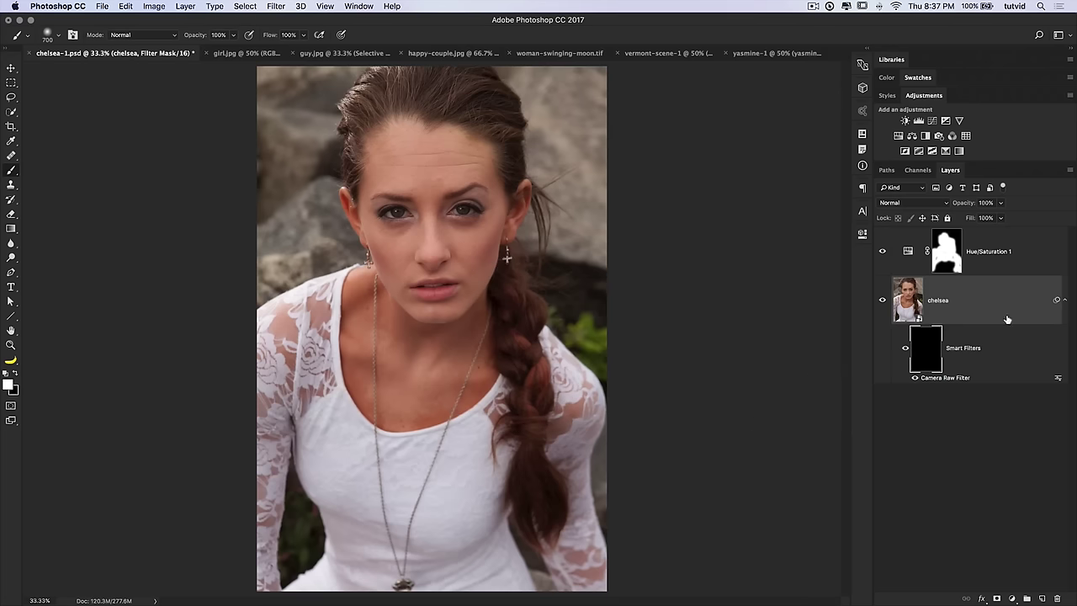
left_click(1065, 300)
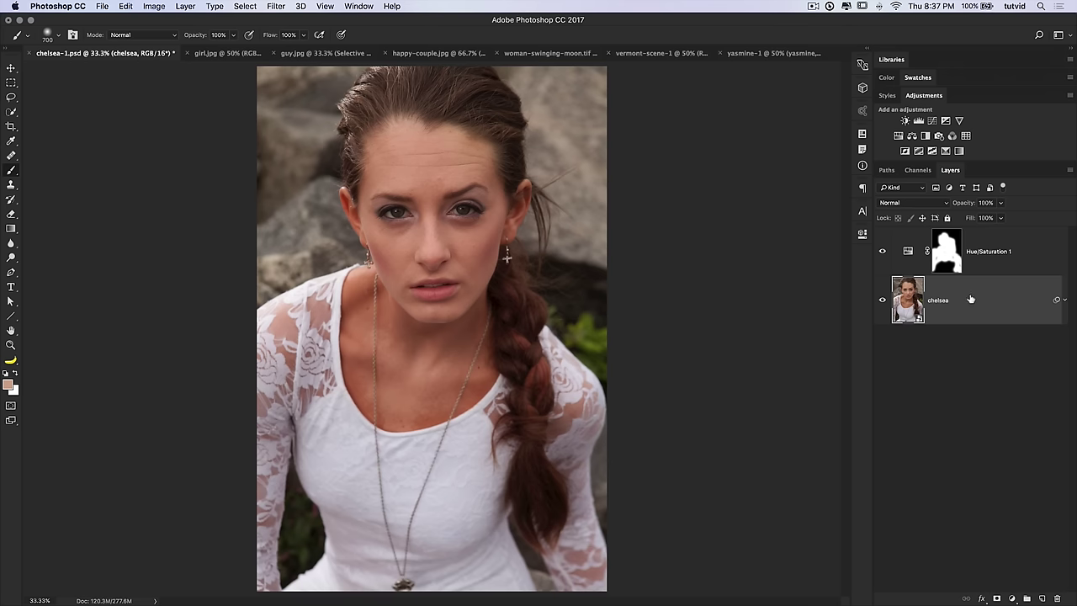
Show the Reds range of the Hue/Saturation adjustment and extend it with skin tones sampled near the eye and on the forehead.
left_click(992, 245)
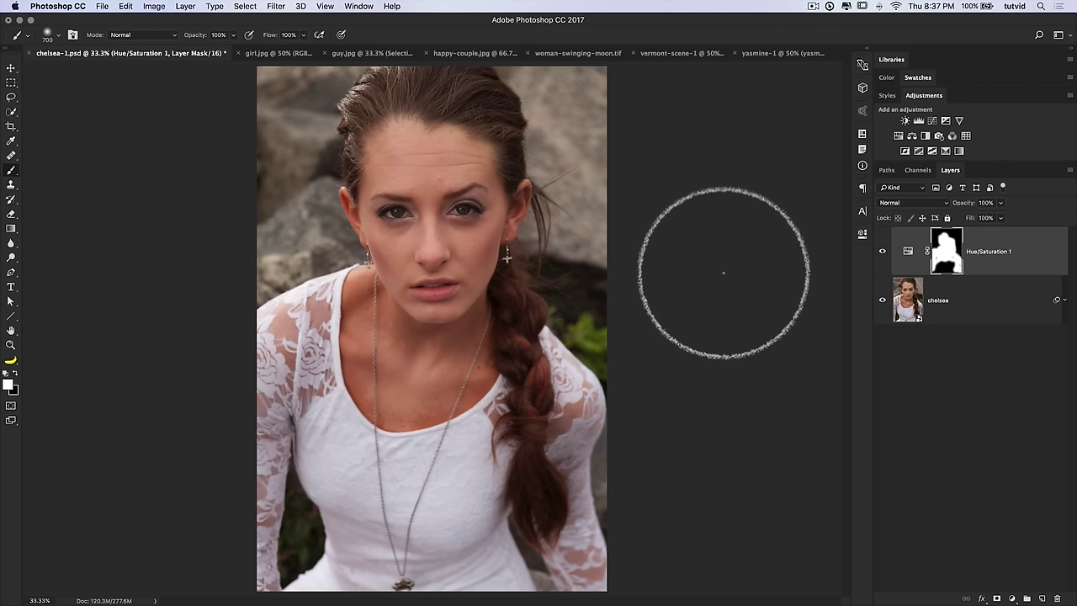
key("v")
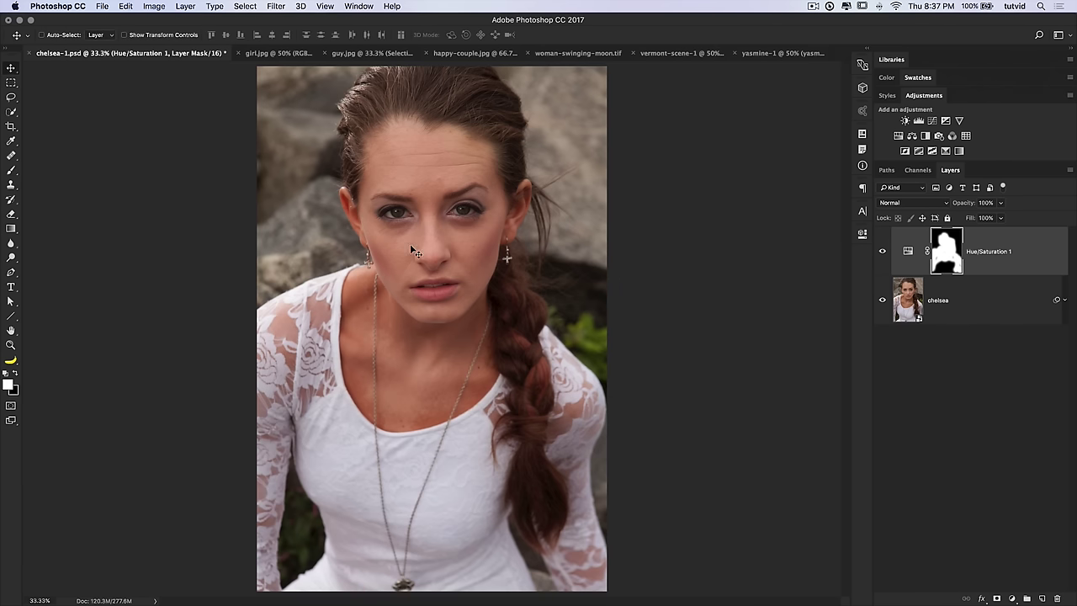
double_click(909, 251)
left_click_drag(804, 226, 205, 116)
left_click(168, 166)
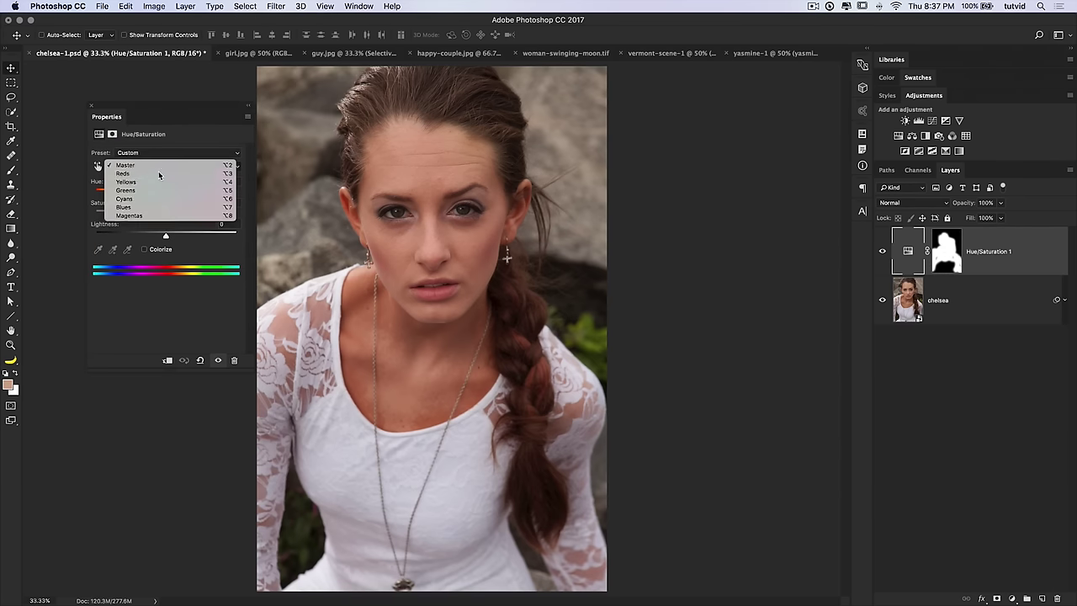
left_click(159, 174)
left_click(115, 252)
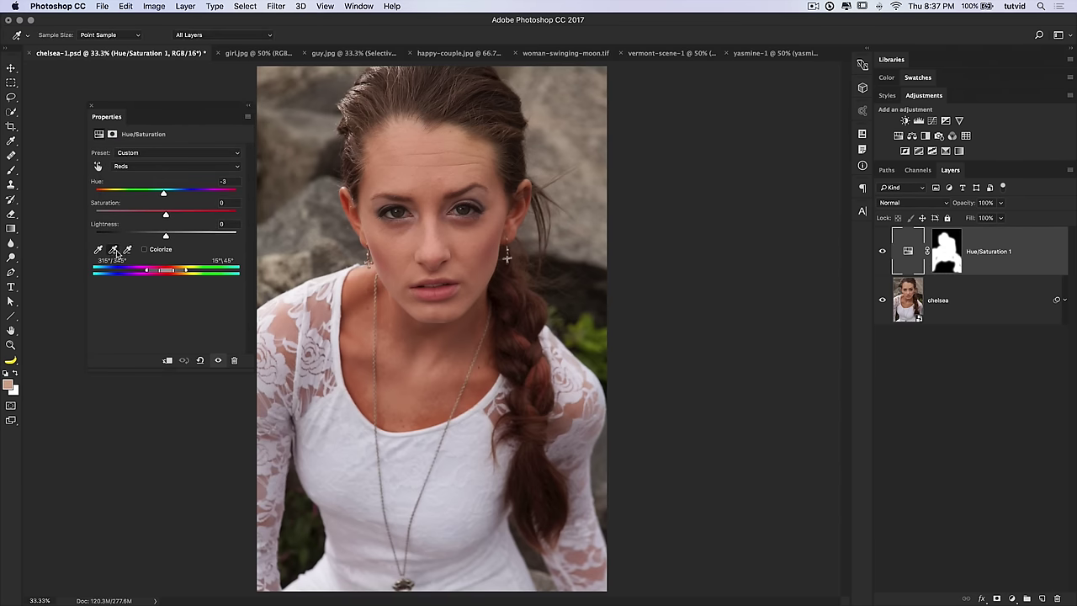
left_click(486, 193)
left_click(493, 202)
left_click(401, 169)
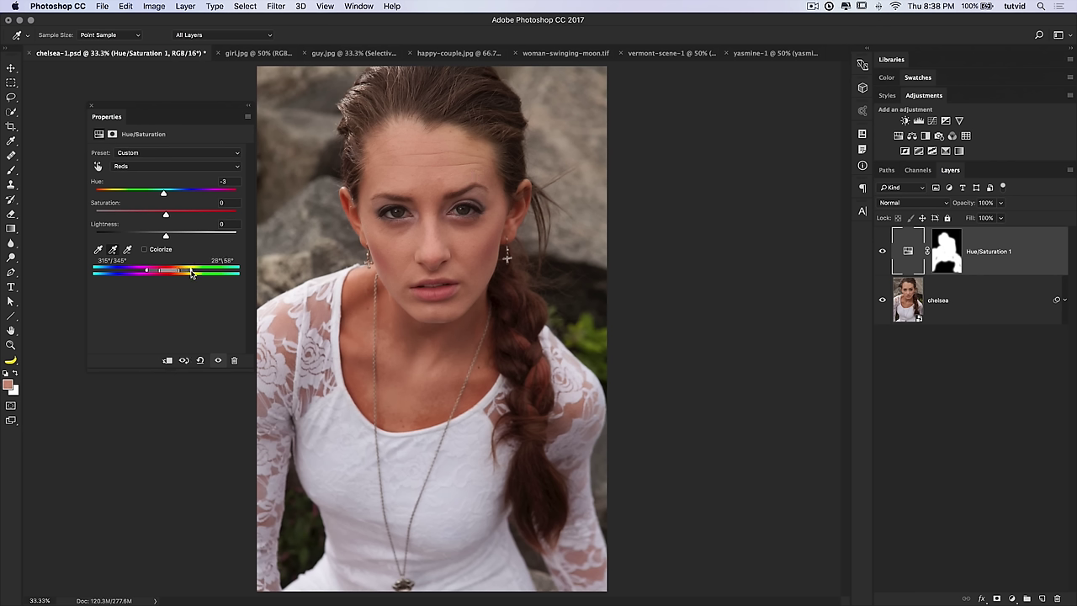
mouse_move(195, 273)
left_mouse_down()
mouse_move(179, 276)
mouse_move(195, 274)
left_mouse_up()
Subtract a forehead tone from the Reds range, raise its hue slightly and dock the adjustment's settings.
left_click(127, 250)
left_click(402, 136)
mouse_move(162, 193)
left_mouse_down()
mouse_move(139, 193)
mouse_move(184, 193)
mouse_move(135, 196)
mouse_move(167, 196)
left_mouse_up()
left_click_drag(103, 116, 868, 234)
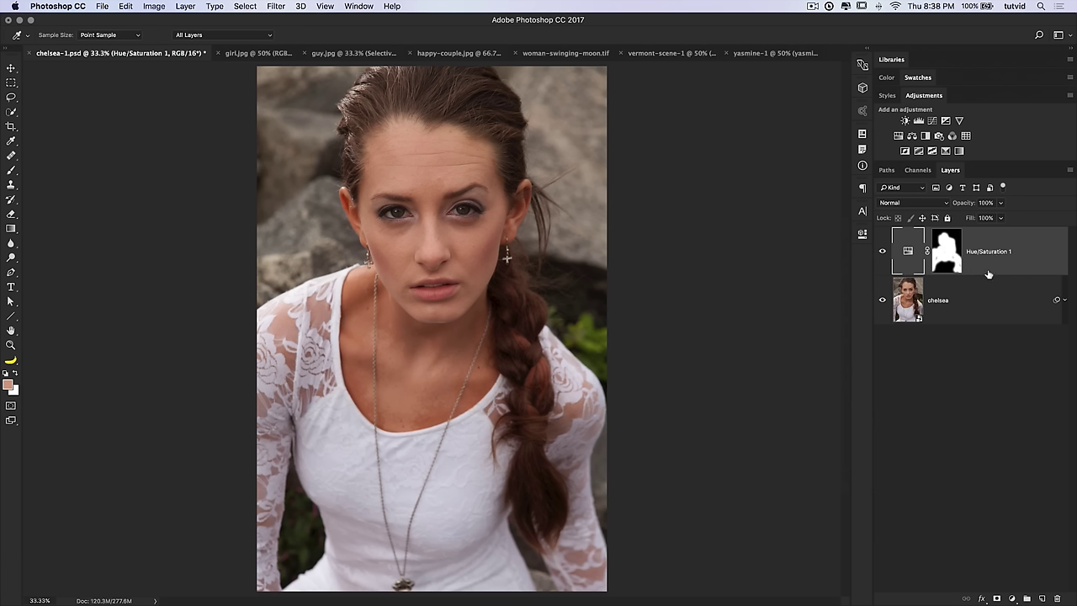
left_click(11, 67)
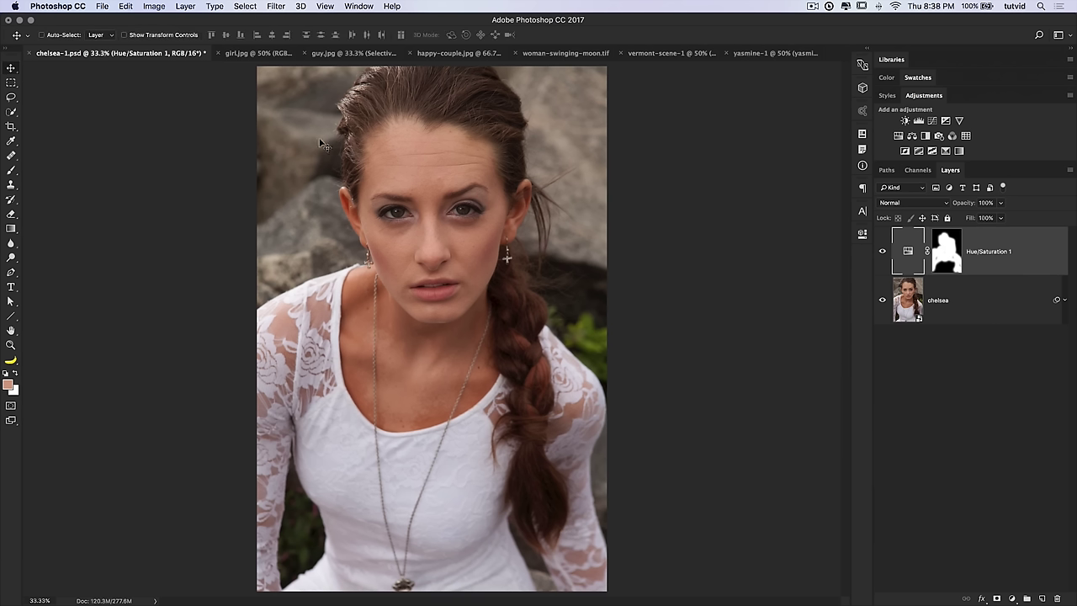
Outline the man's face in guy.jpg with the Lasso tool and copy that area of the Background to a new layer.
left_click(238, 55)
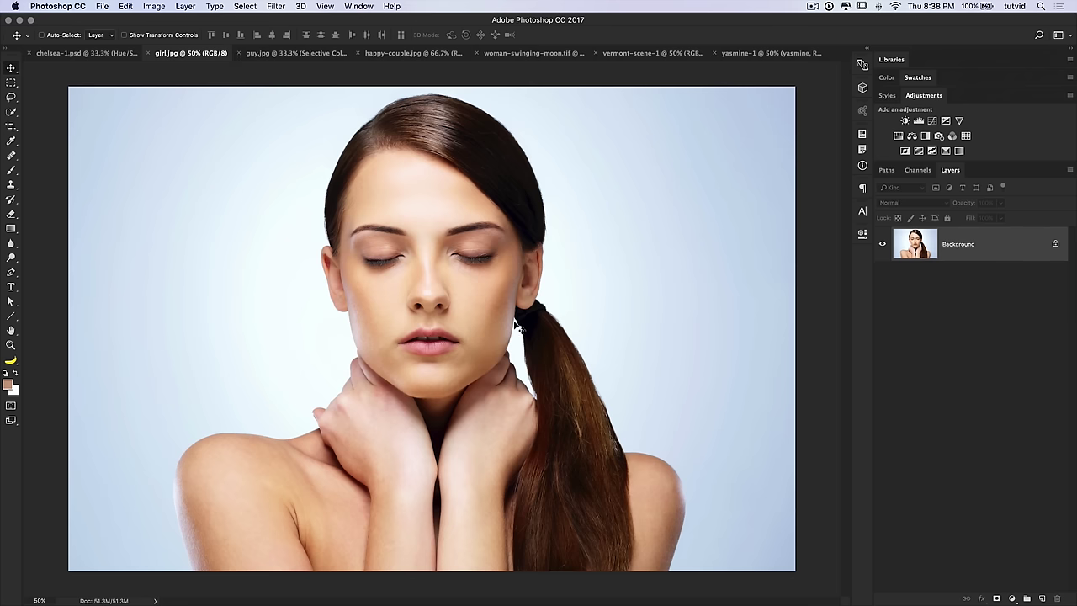
left_click(322, 53)
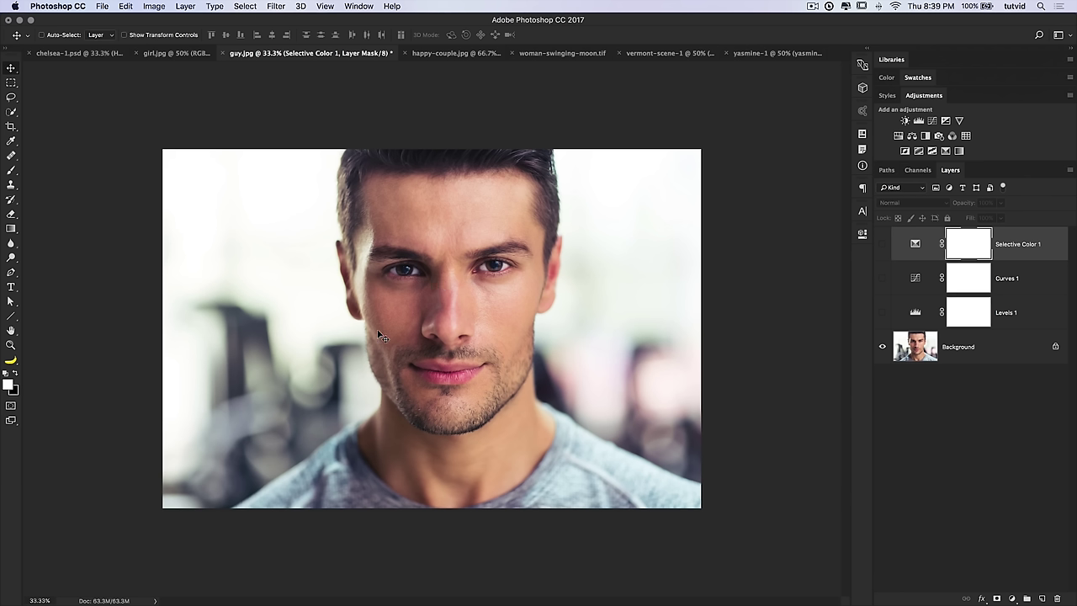
left_click(11, 99)
mouse_move(391, 220)
left_mouse_down()
mouse_move(363, 261)
mouse_move(367, 299)
left_mouse_up()
mouse_move(392, 385)
left_mouse_down()
mouse_move(450, 409)
mouse_move(479, 405)
mouse_move(513, 355)
mouse_move(536, 271)
mouse_move(523, 228)
mouse_move(457, 211)
mouse_move(396, 217)
left_mouse_up()
left_click(930, 346)
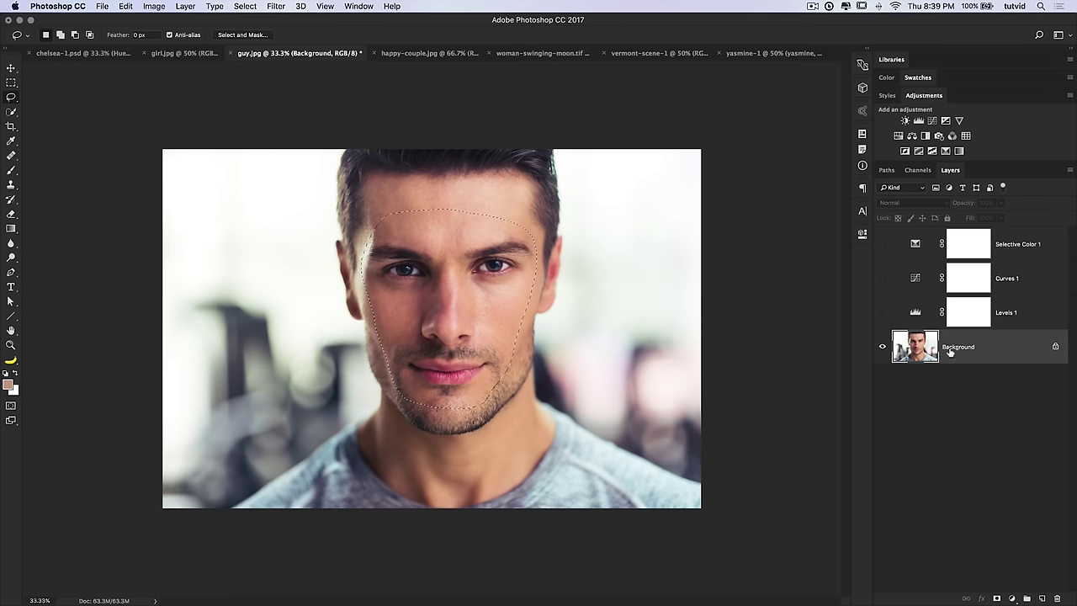
key("super+j")
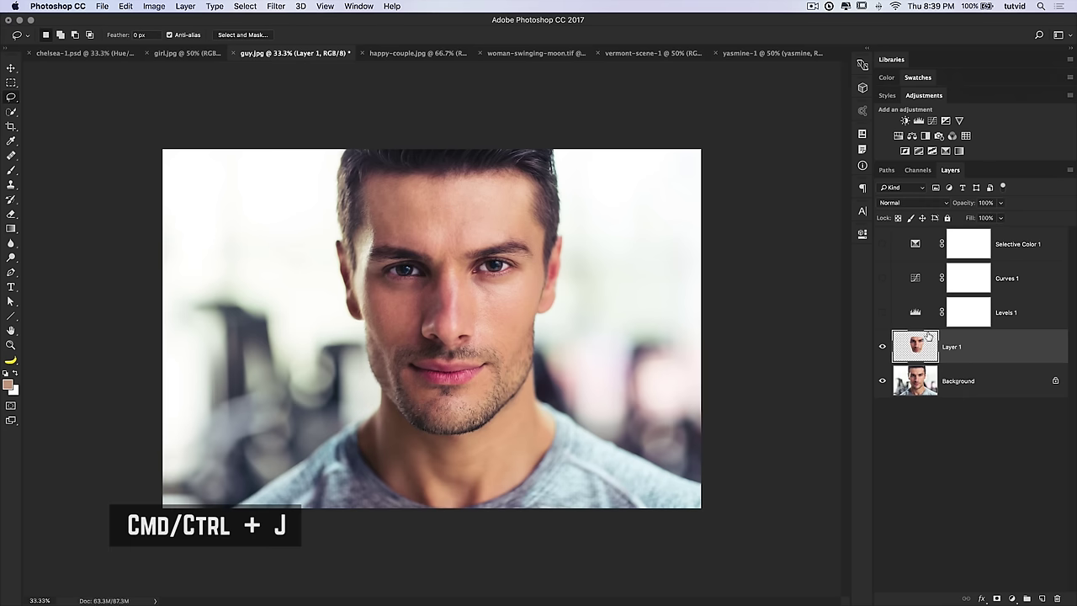
Copy the cut-out face layer into girl.jpg and lay it over the woman's face at 65% opacity.
key("v")
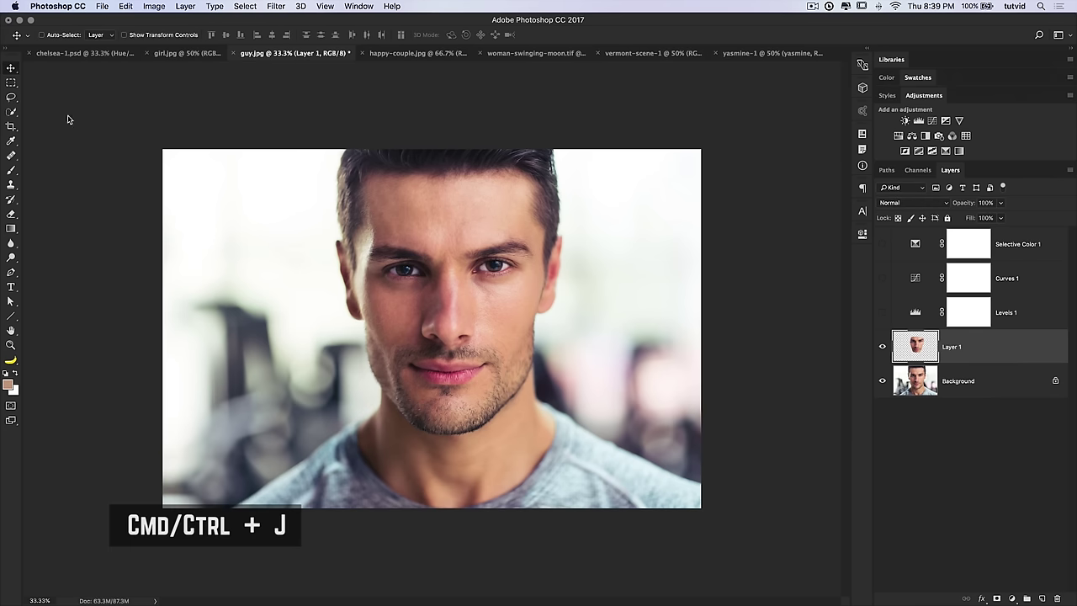
left_click_drag(445, 231, 515, 323)
left_click_drag(522, 424, 683, 273)
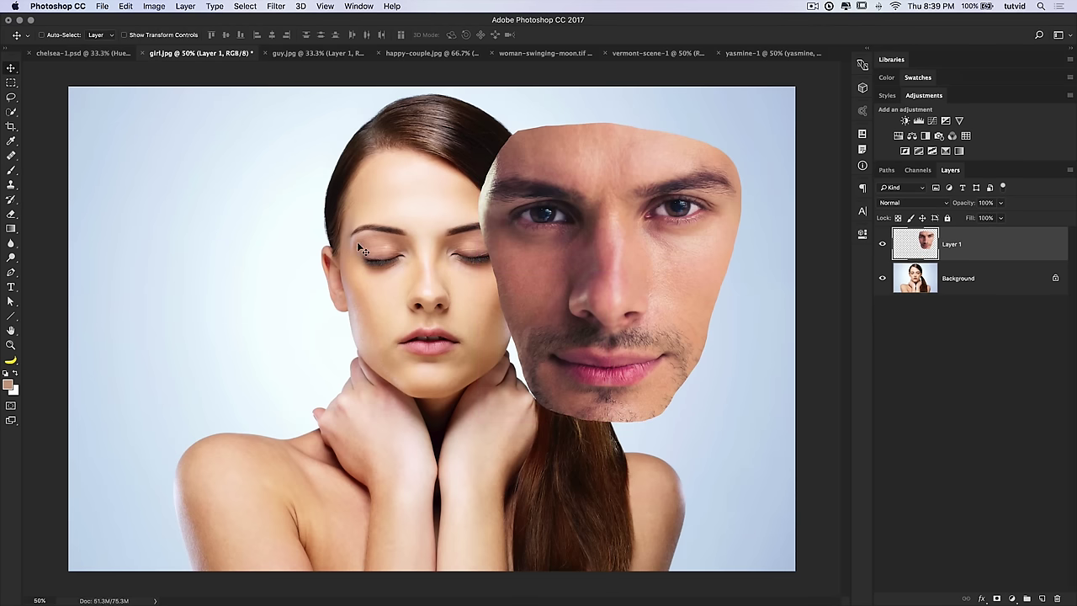
left_click_drag(445, 250, 611, 261)
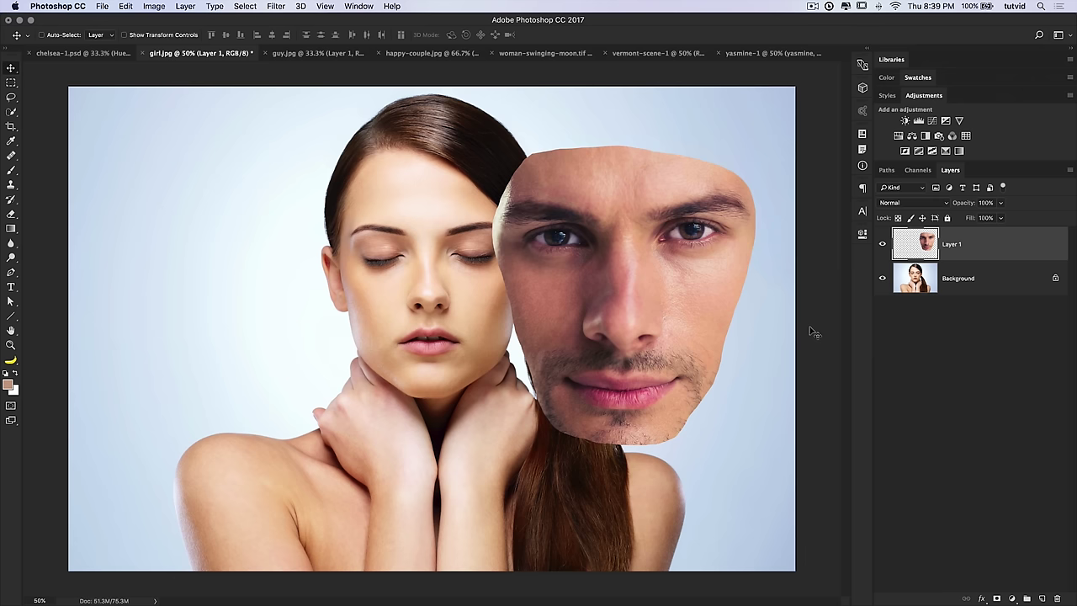
left_click_drag(964, 207, 944, 205)
left_click_drag(653, 254, 476, 271)
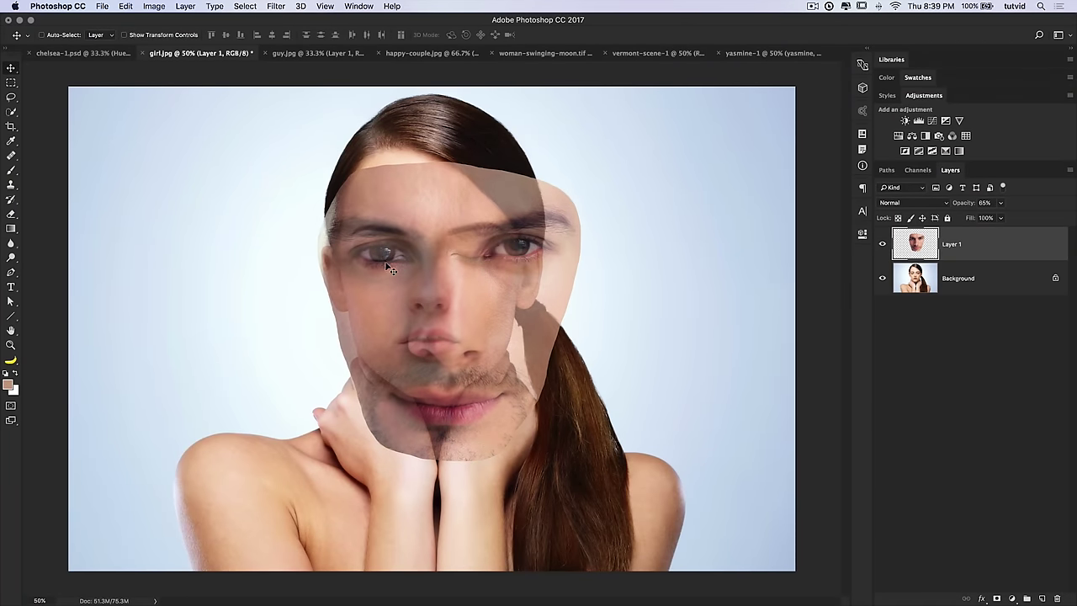
Scale the face layer to about 60% around a reference point on the eye, matching the woman's features.
key("ctrl+t")
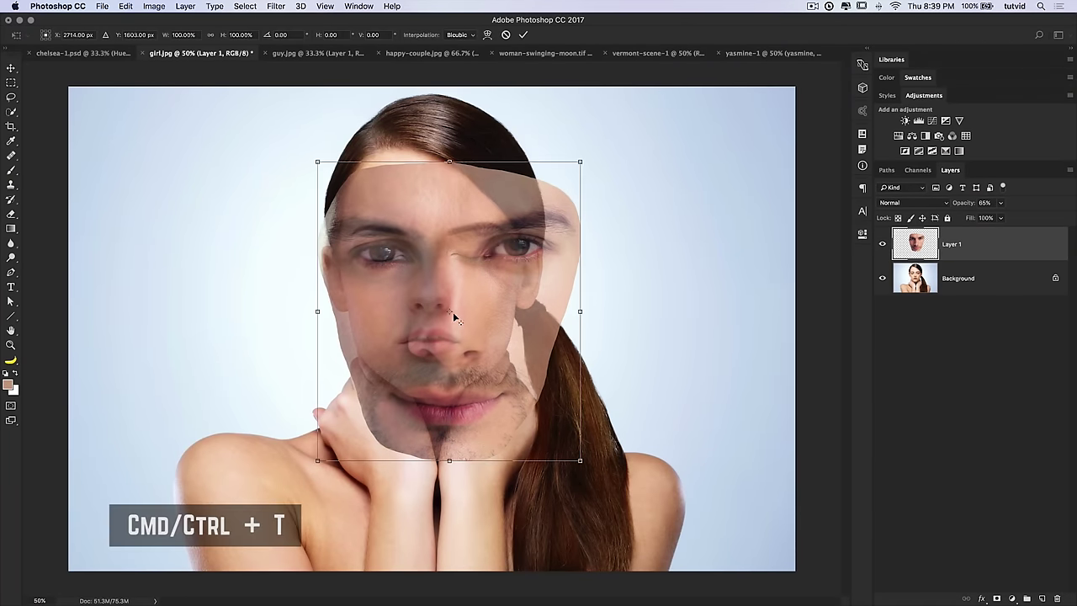
left_click_drag(452, 313, 383, 253)
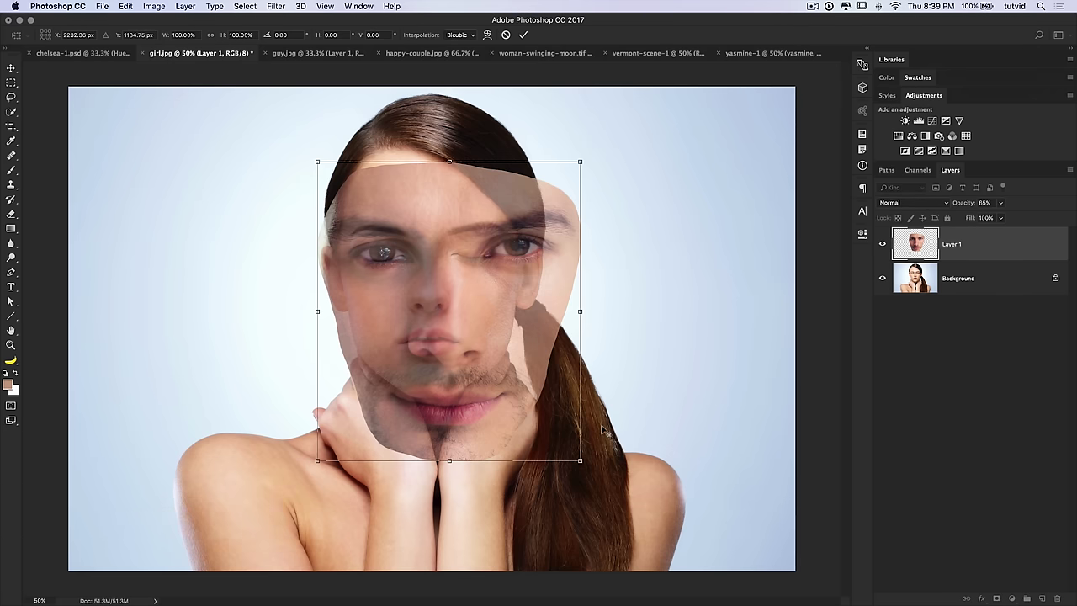
left_click_drag(579, 461, 503, 428)
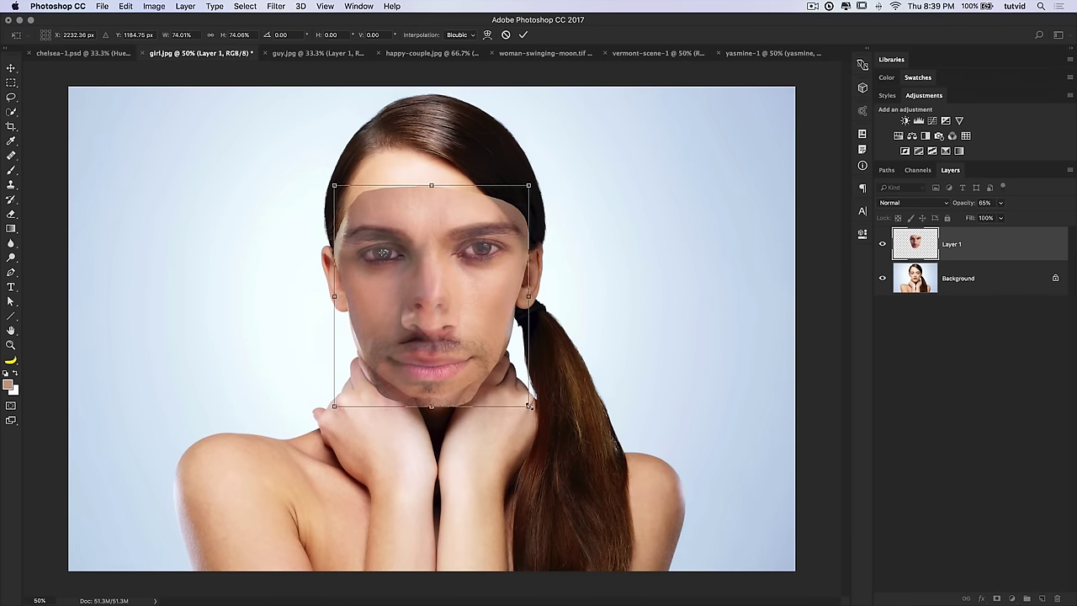
left_click_drag(528, 407, 506, 381)
left_click_drag(453, 338, 459, 339)
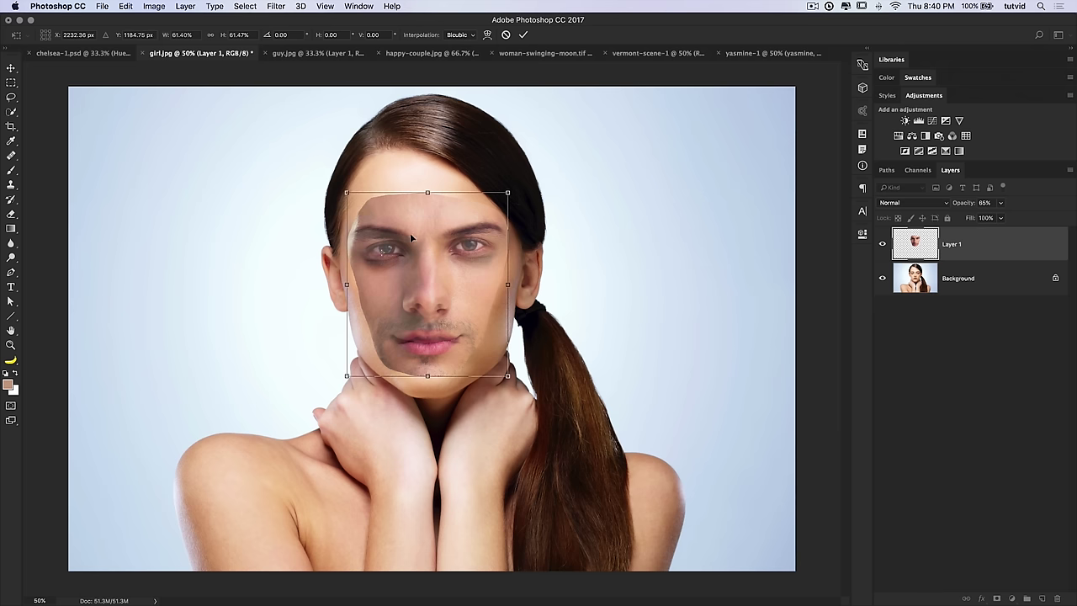
left_click_drag(426, 194, 428, 196)
left_click_drag(509, 286, 471, 306)
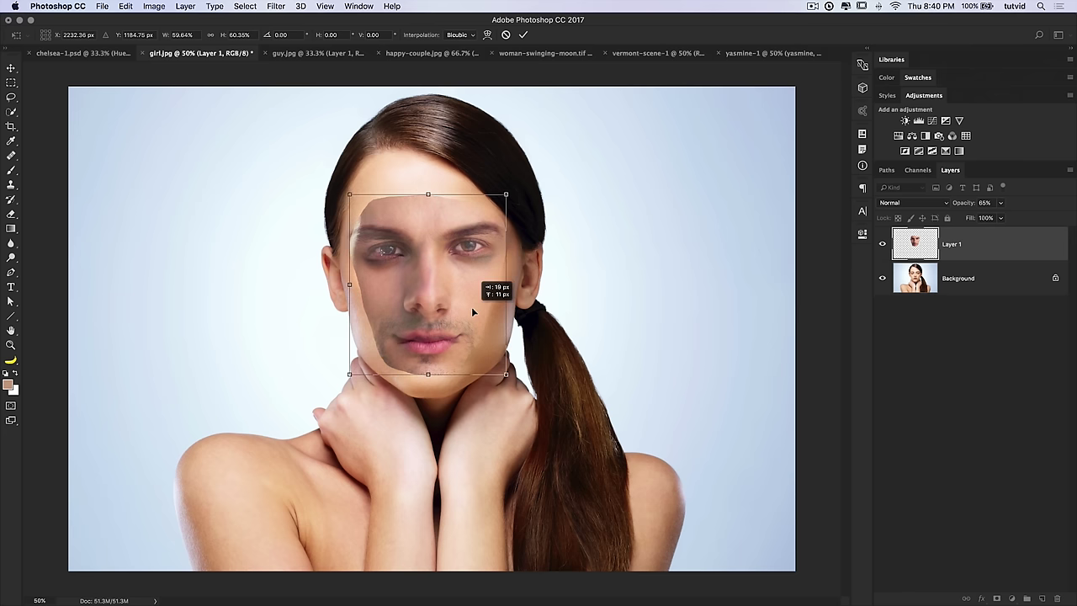
key("Return")
Rotate the face layer by about -2.08° and nudge it slightly to align with the woman's face.
key("ctrl+t")
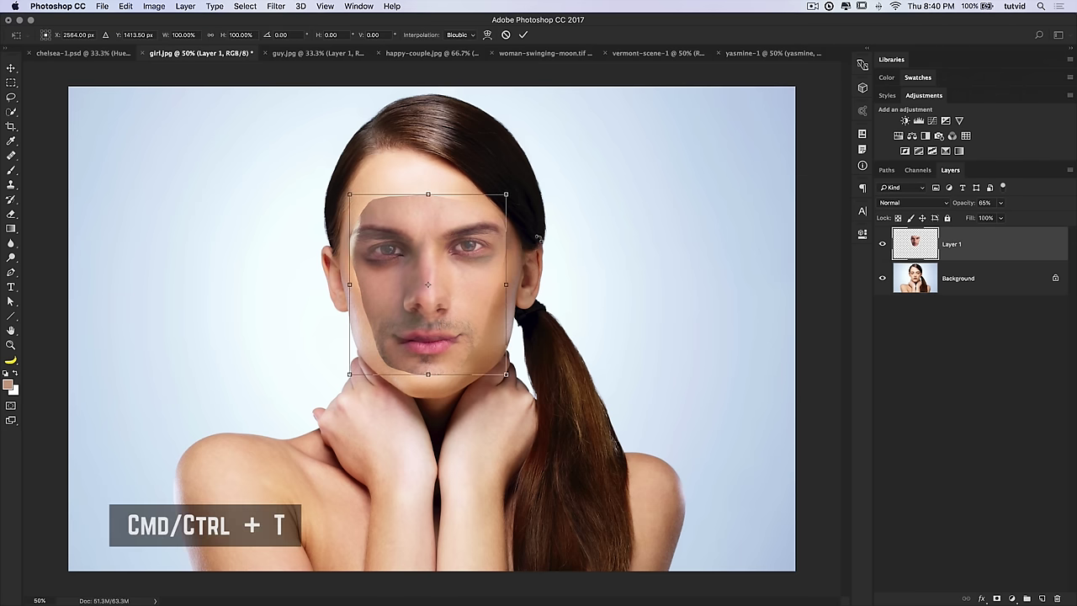
left_click_drag(530, 250, 526, 245)
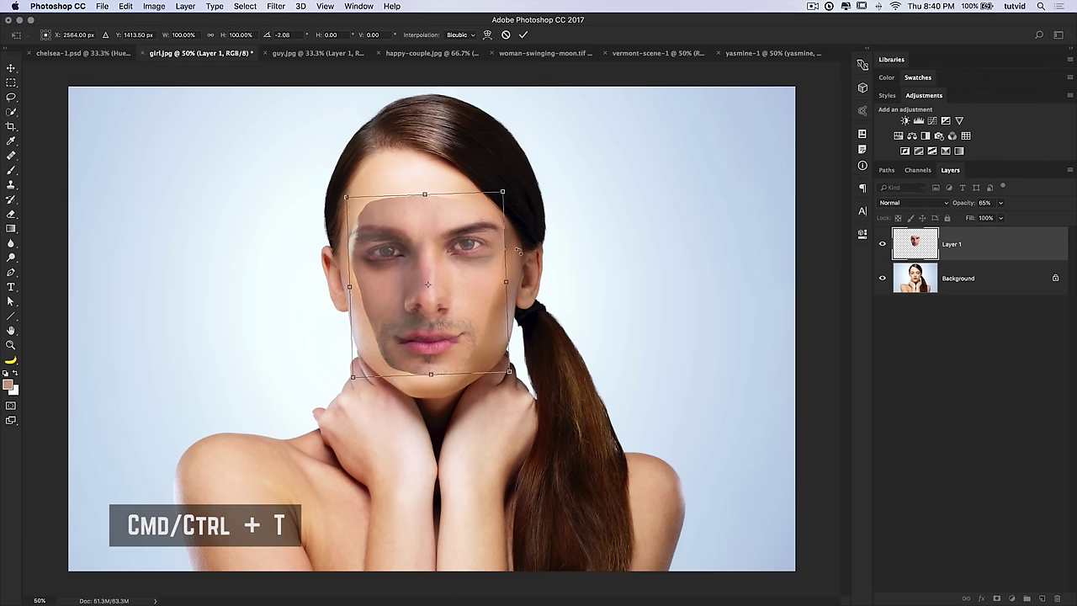
left_click_drag(479, 274, 478, 280)
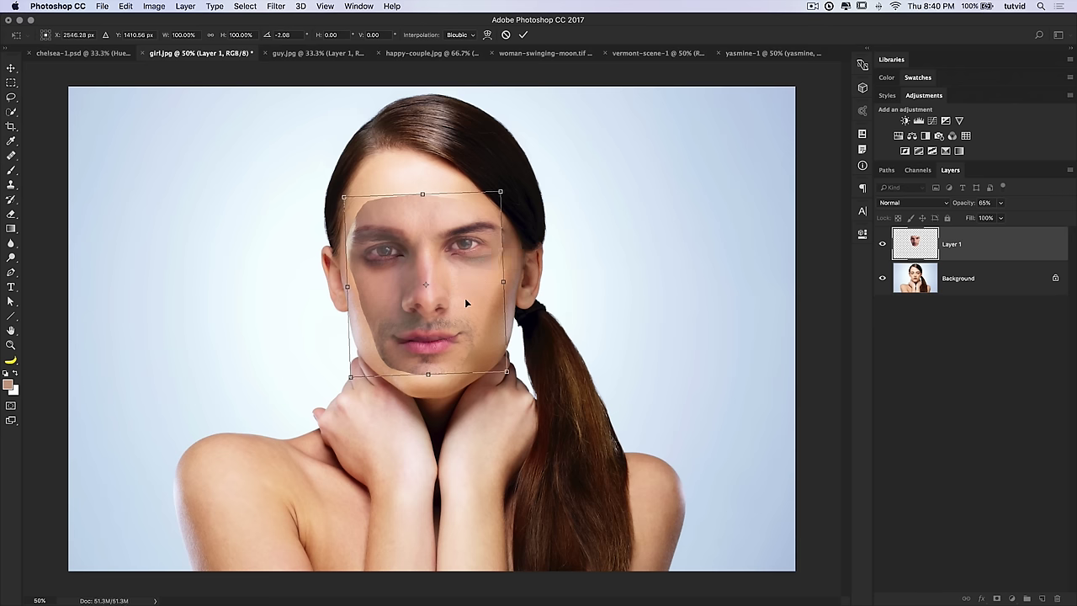
key("Return")
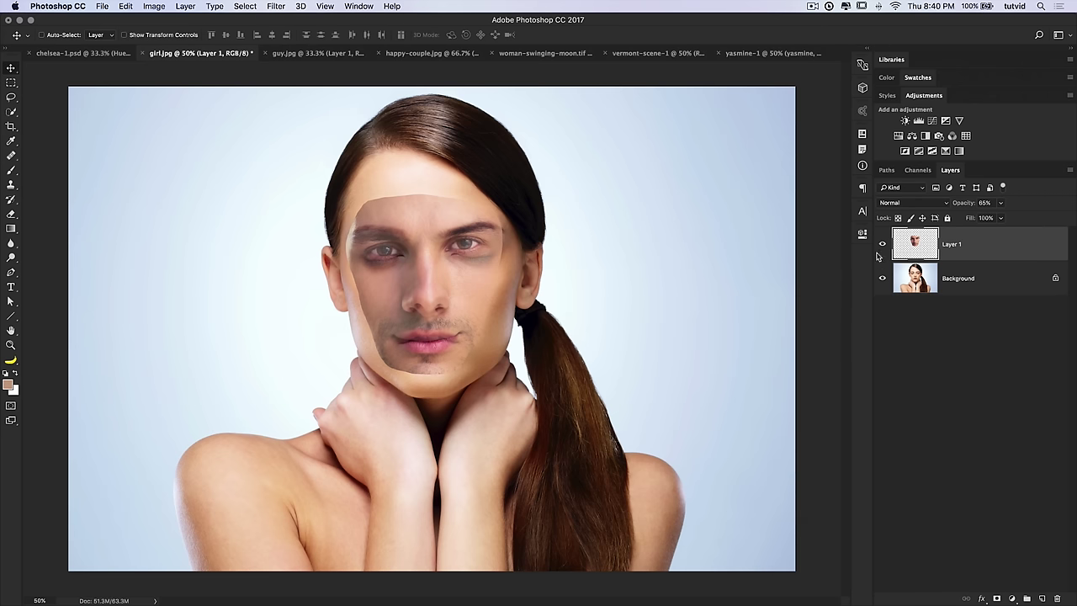
Rename the pasted layer in girl.jpg as face and set its opacity to 100%.
left_click(882, 244)
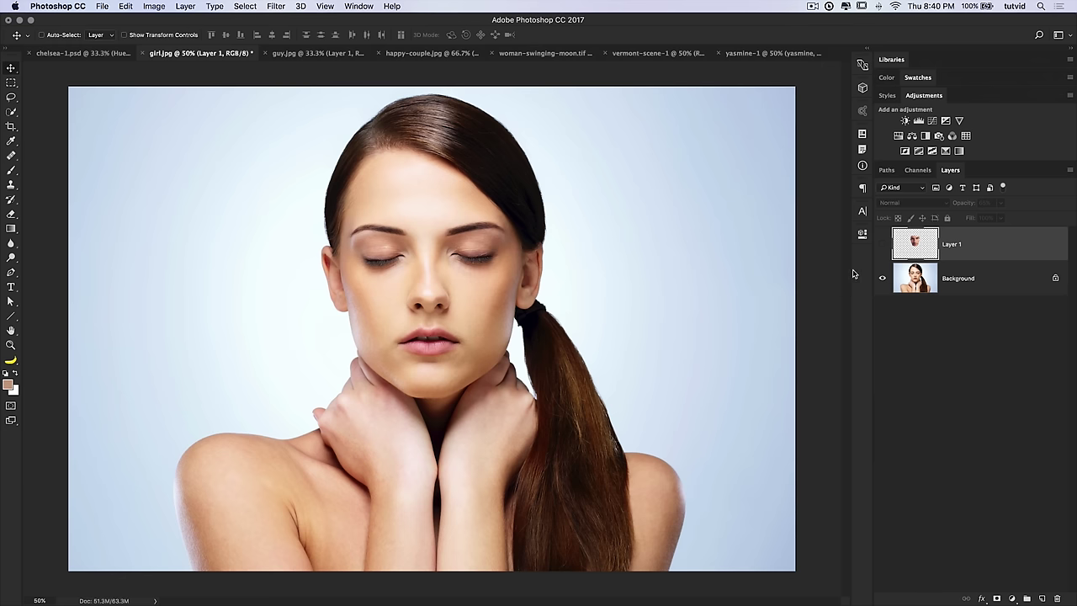
left_click(882, 244)
left_click(316, 53)
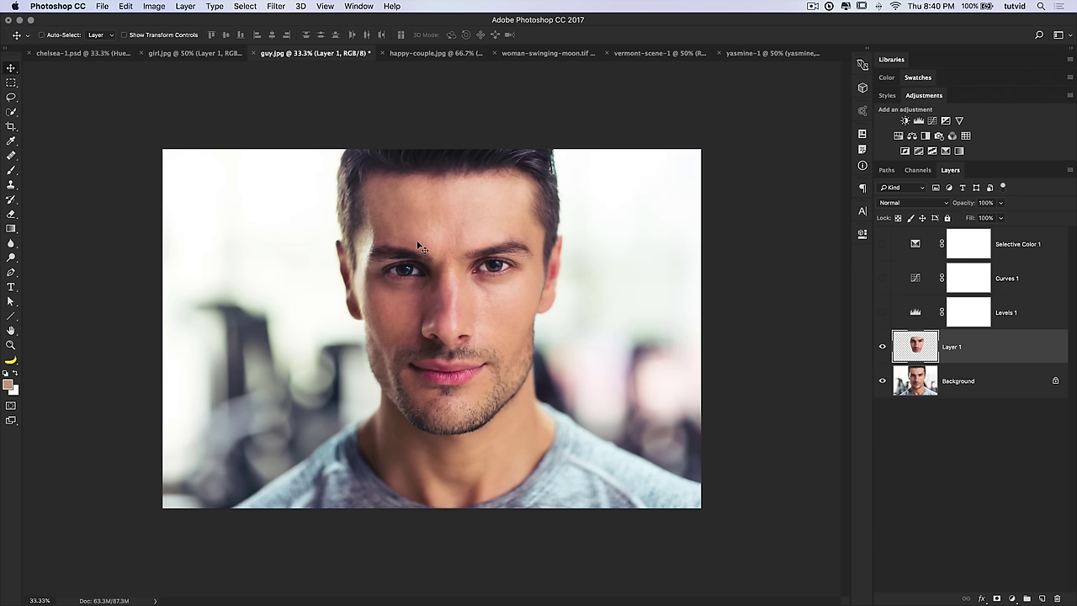
left_click(196, 55)
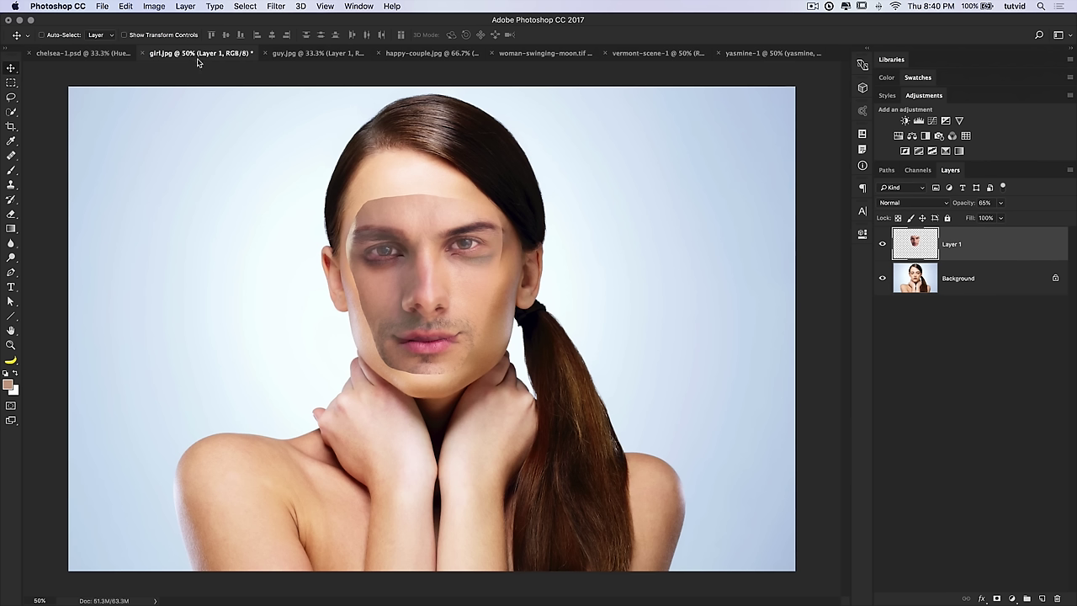
double_click(952, 245)
key("Return")
key("0")
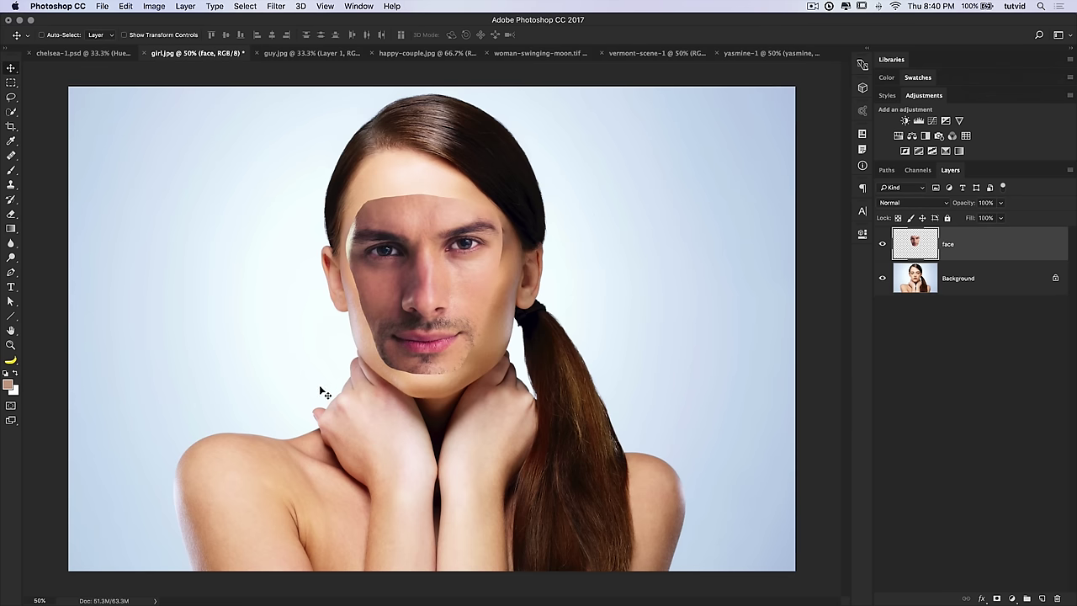
Compare the image with and without the face layer, and load that layer's outline as a selection.
left_click(881, 248)
left_click(882, 244)
left_click(882, 245)
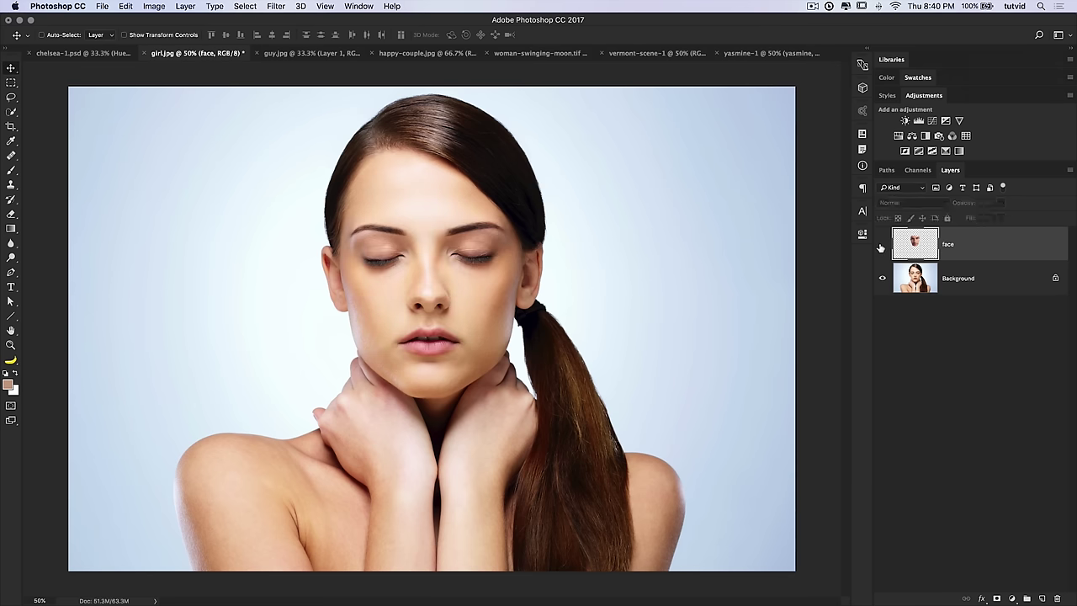
left_click(882, 245)
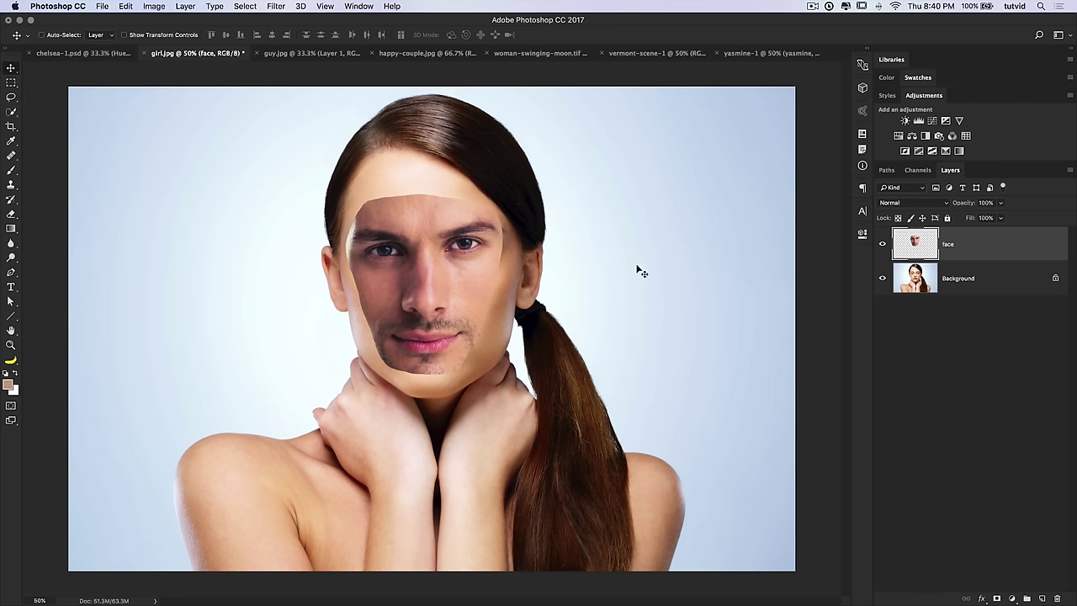
left_click(916, 243, "super")
left_click(882, 244)
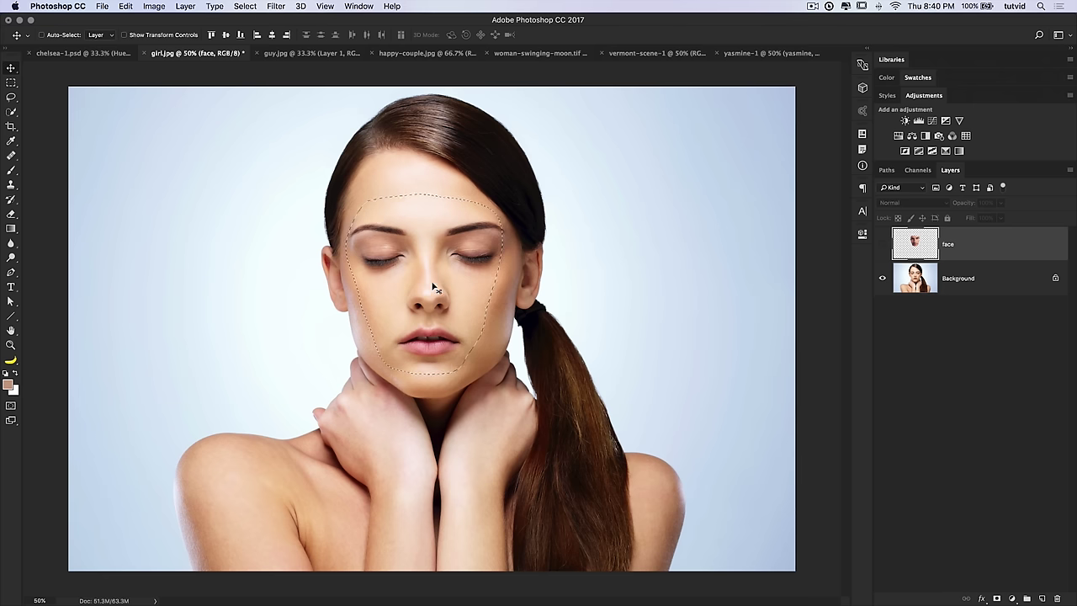
left_click(882, 243)
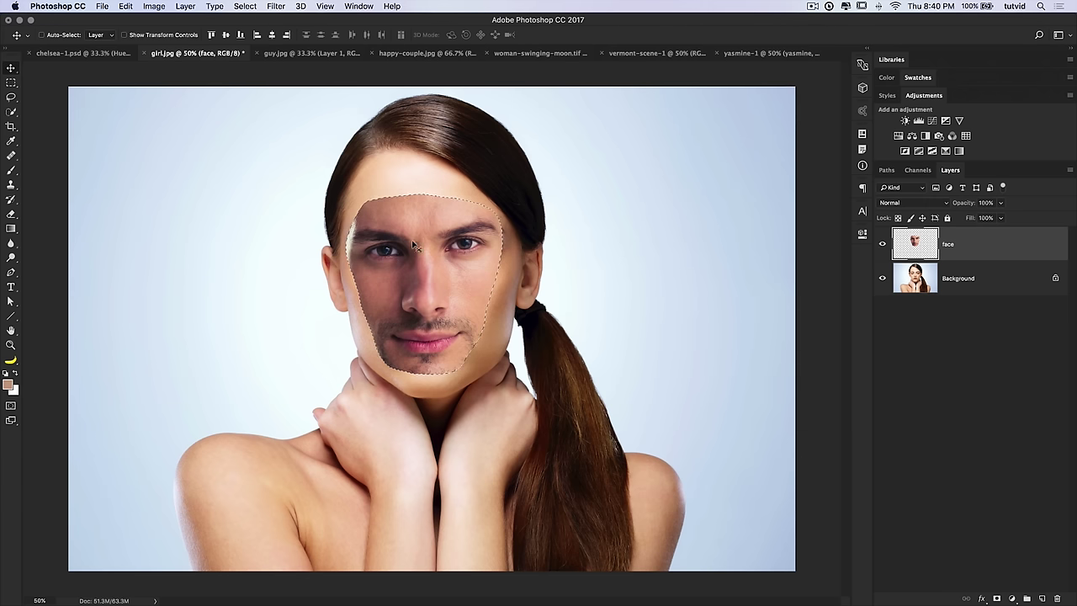
Apply Match Color to the face layer, using girl.jpg as the source and its Background layer as the reference.
left_click(154, 7)
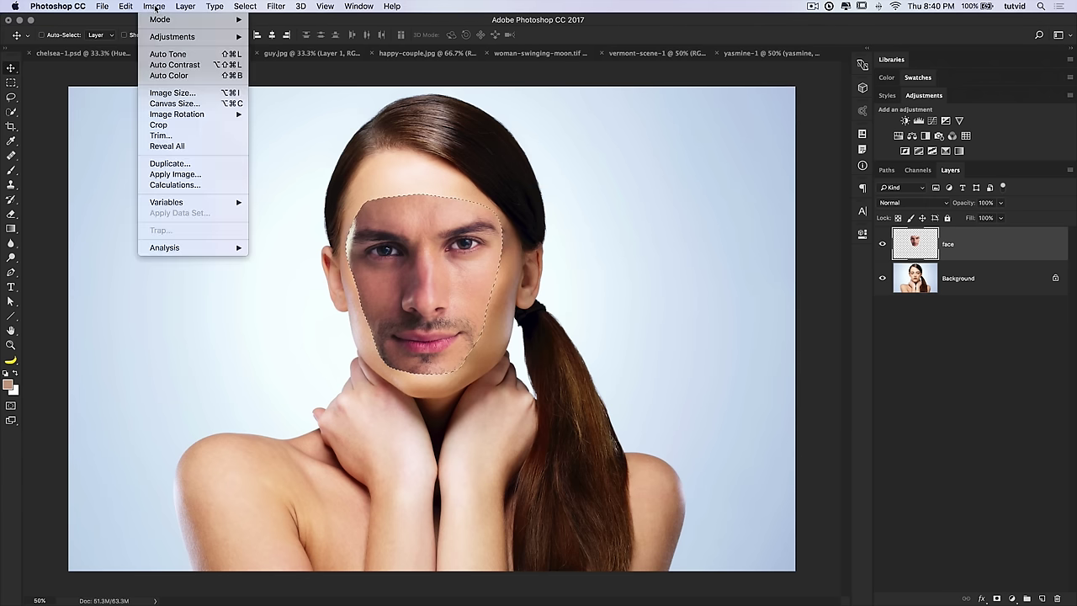
mouse_move(194, 36)
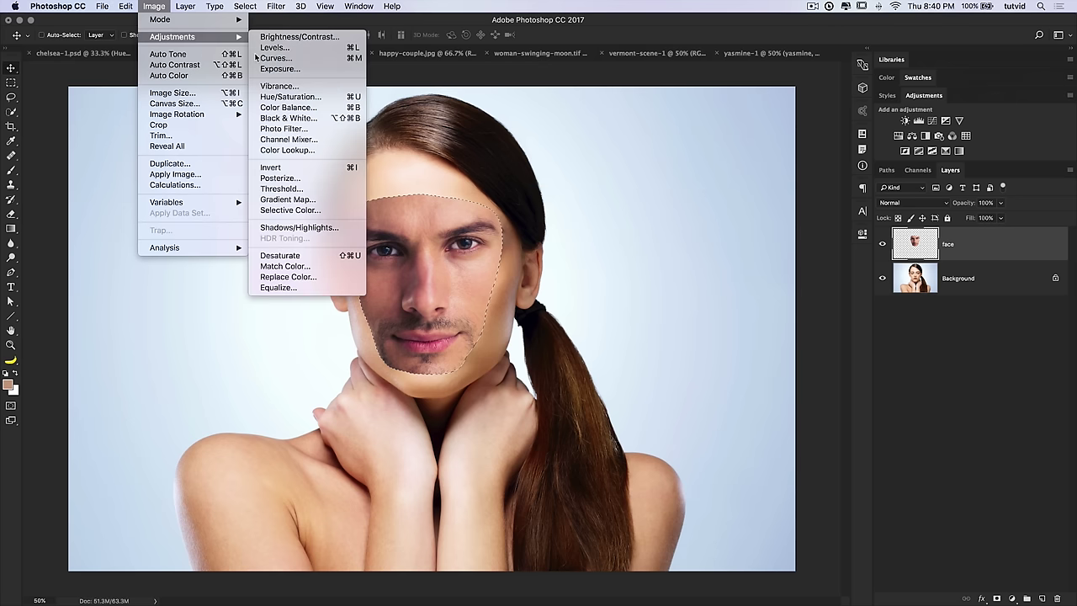
left_click(284, 266)
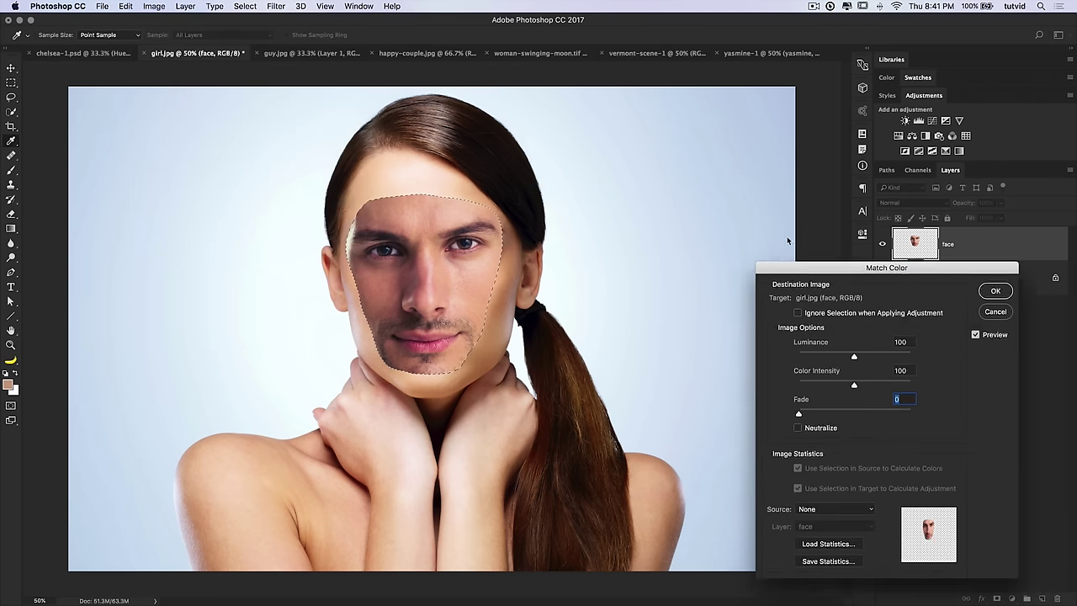
left_click(184, 339)
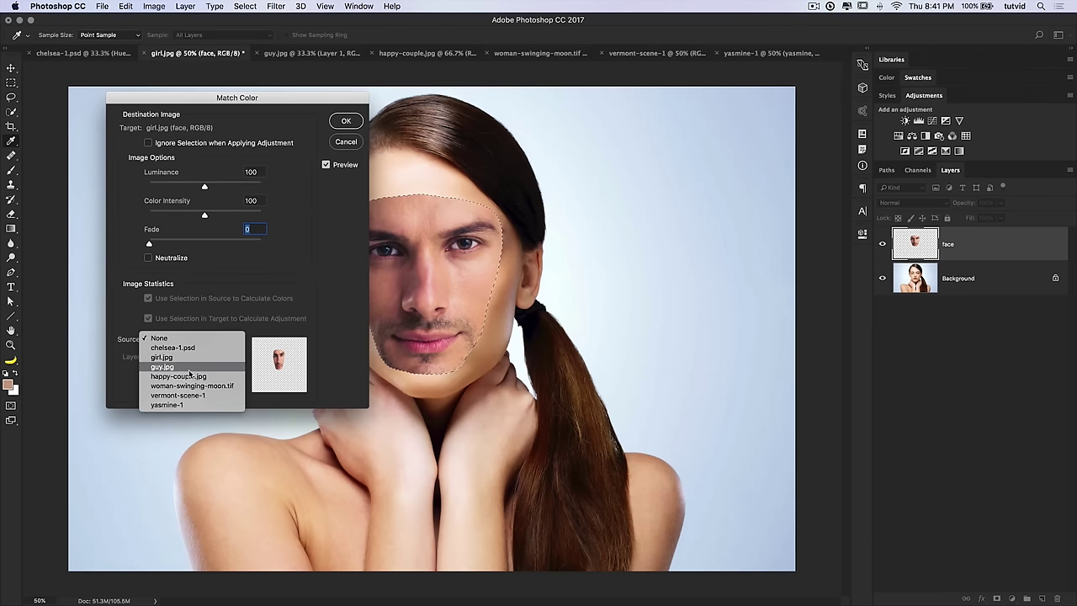
left_click(170, 358)
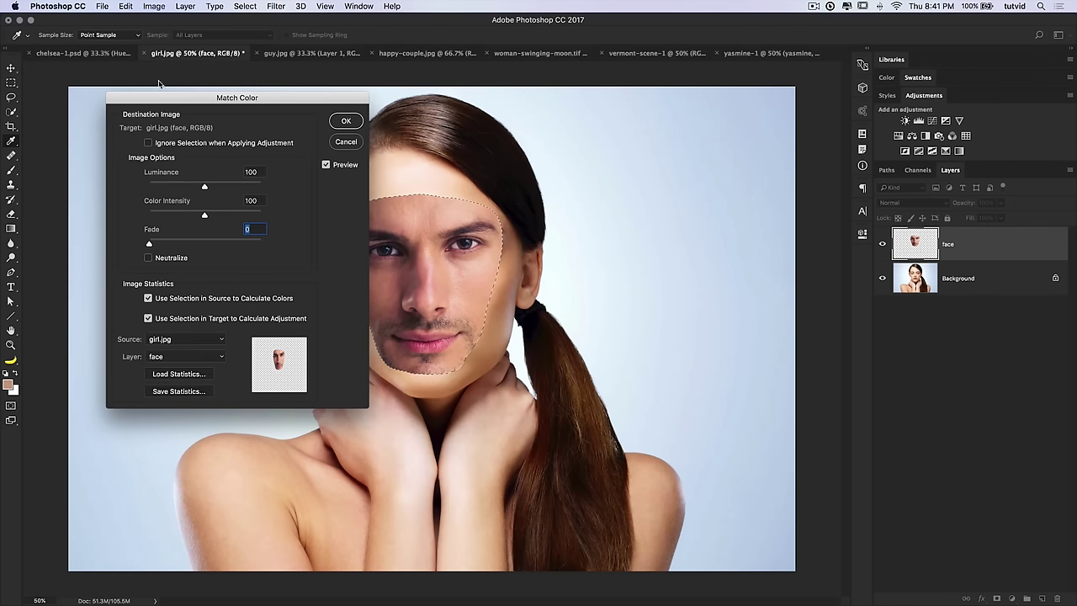
left_click(185, 356)
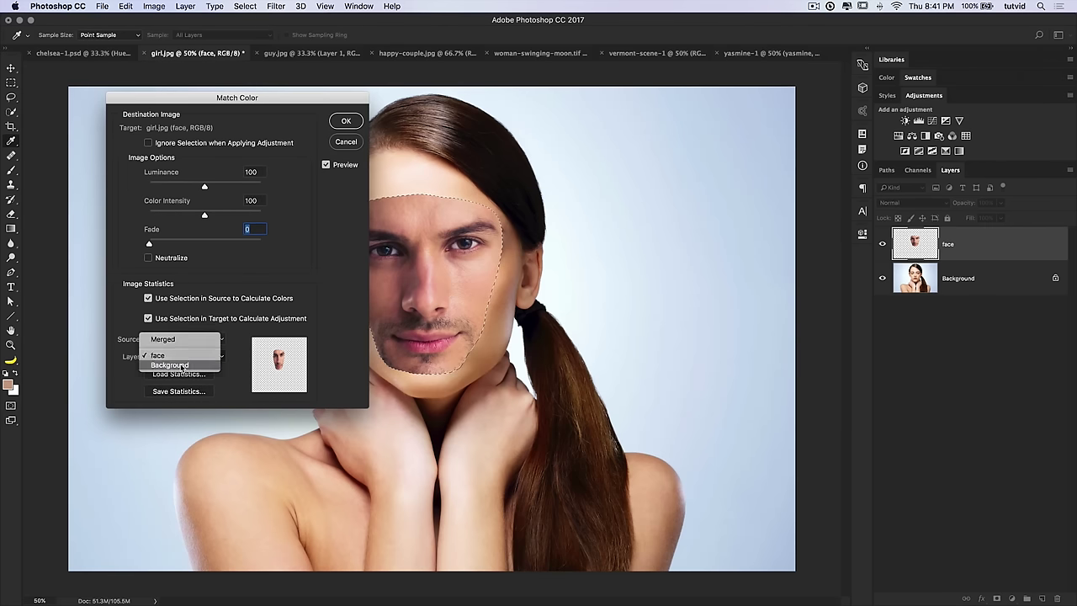
left_click(169, 366)
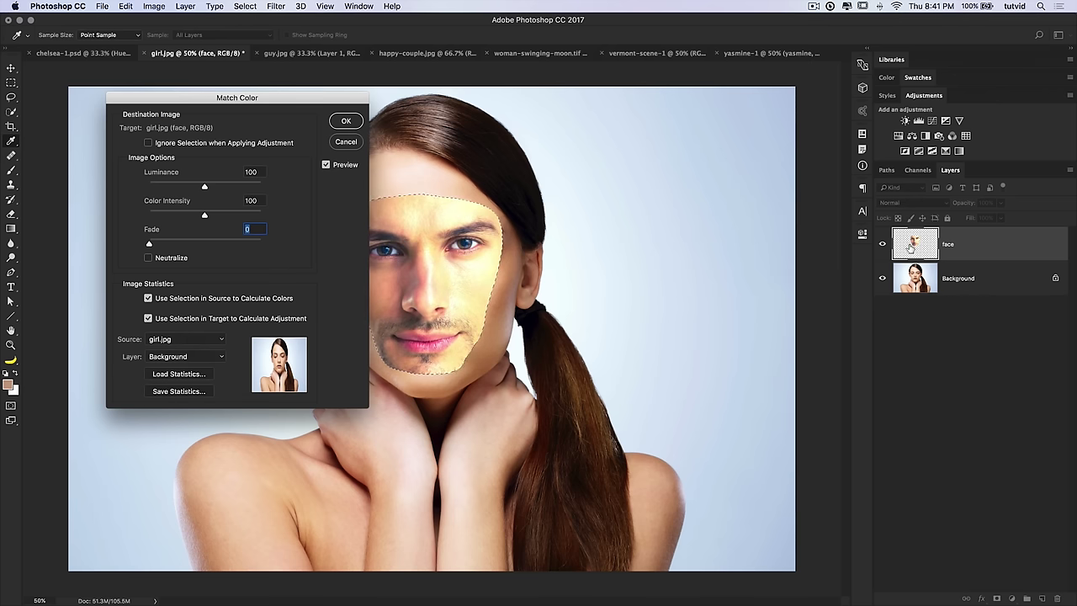
Match the face's tone with Luminance 77, Color Intensity 71 and Fade 24, and apply the color match.
left_click_drag(303, 104, 769, 140)
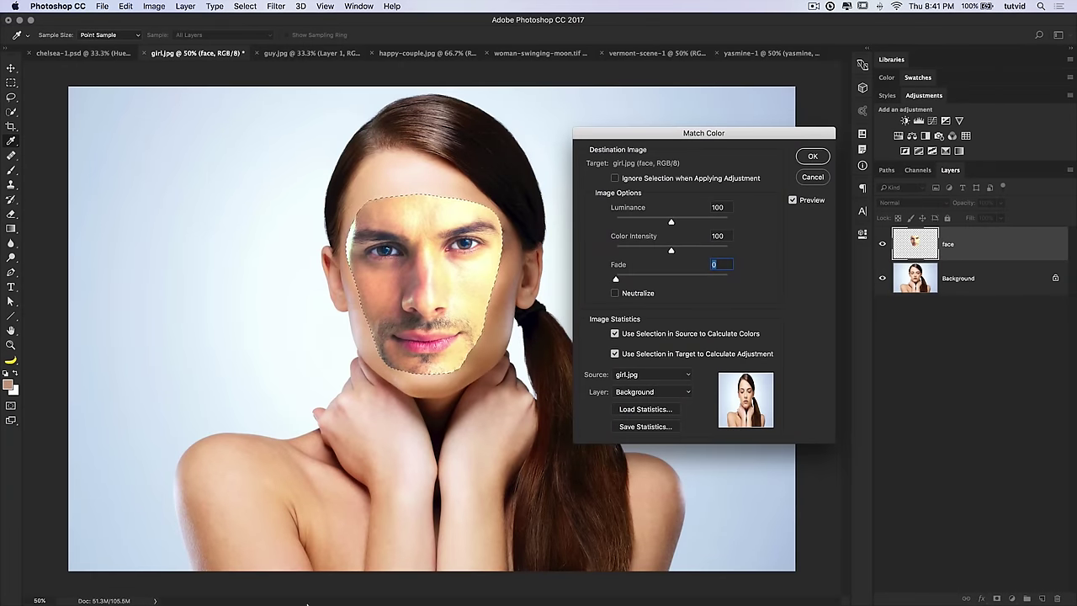
mouse_move(175, 597)
left_click_drag(671, 252, 654, 226)
left_click_drag(617, 281, 633, 282)
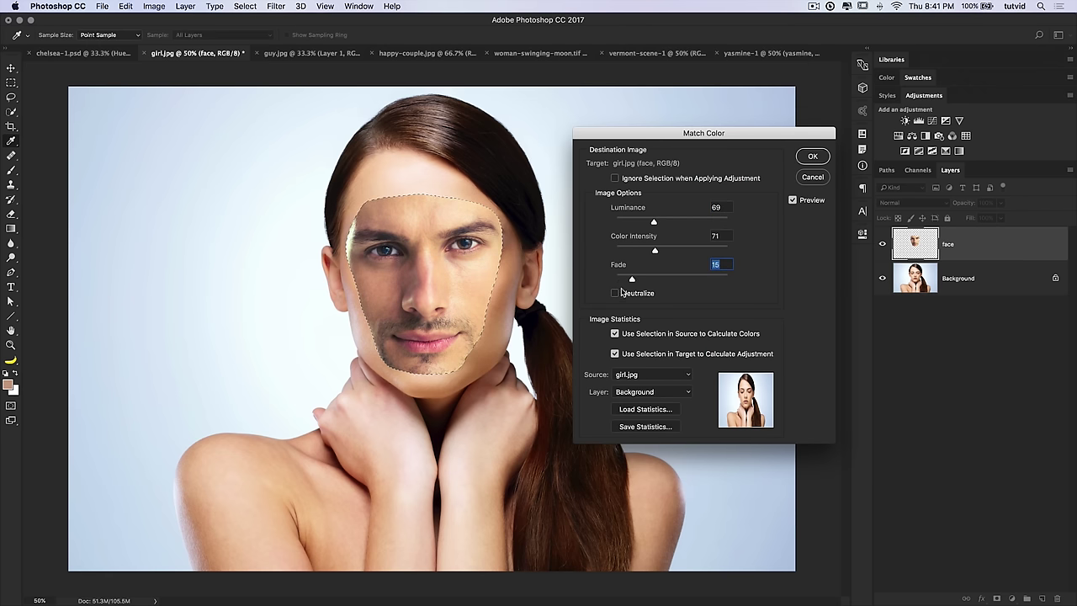
left_click_drag(633, 282, 641, 282)
left_click_drag(654, 222, 659, 224)
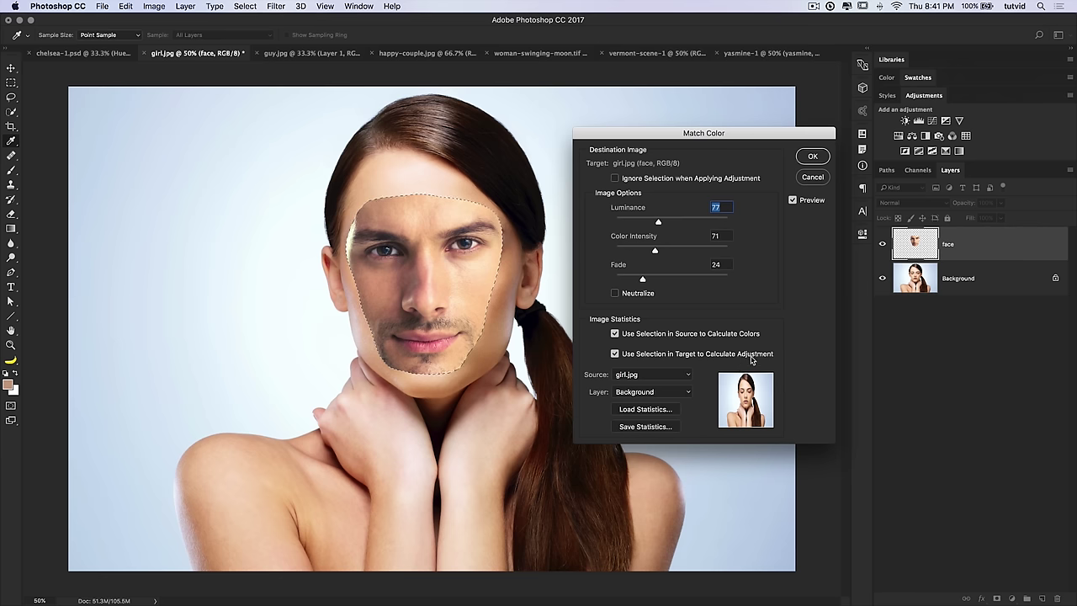
left_click(816, 156)
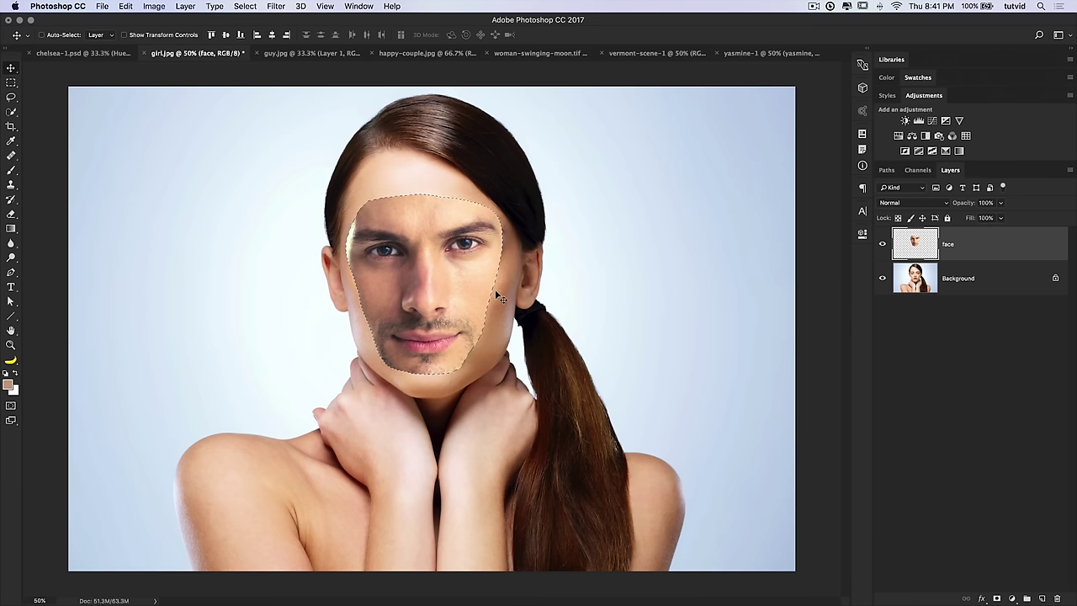
Contract the face selection by 10 pixels and deselect it.
left_click(245, 6)
mouse_move(298, 157)
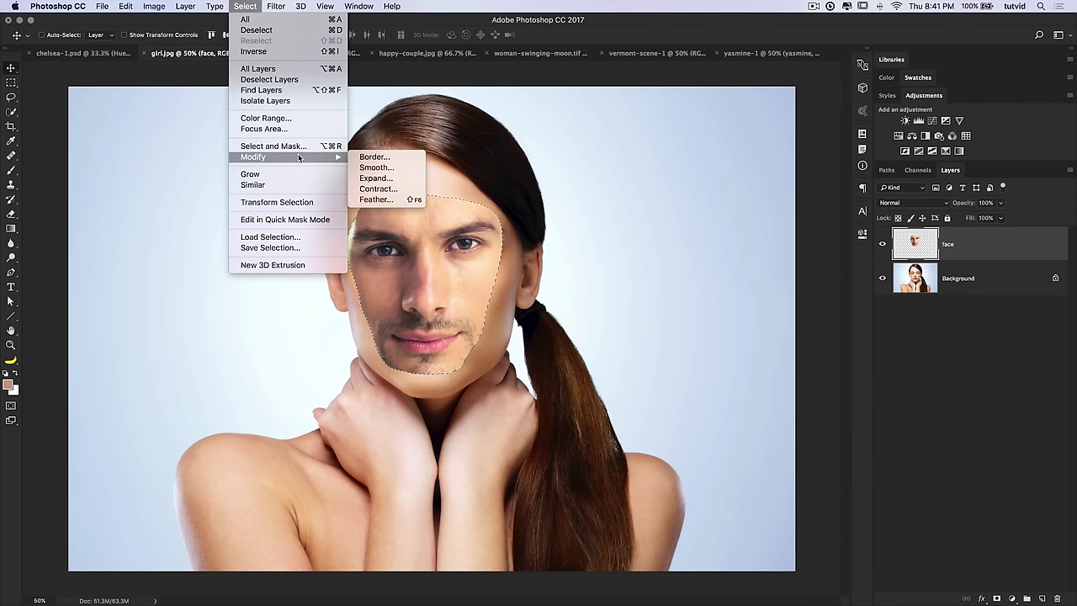
left_click(396, 190)
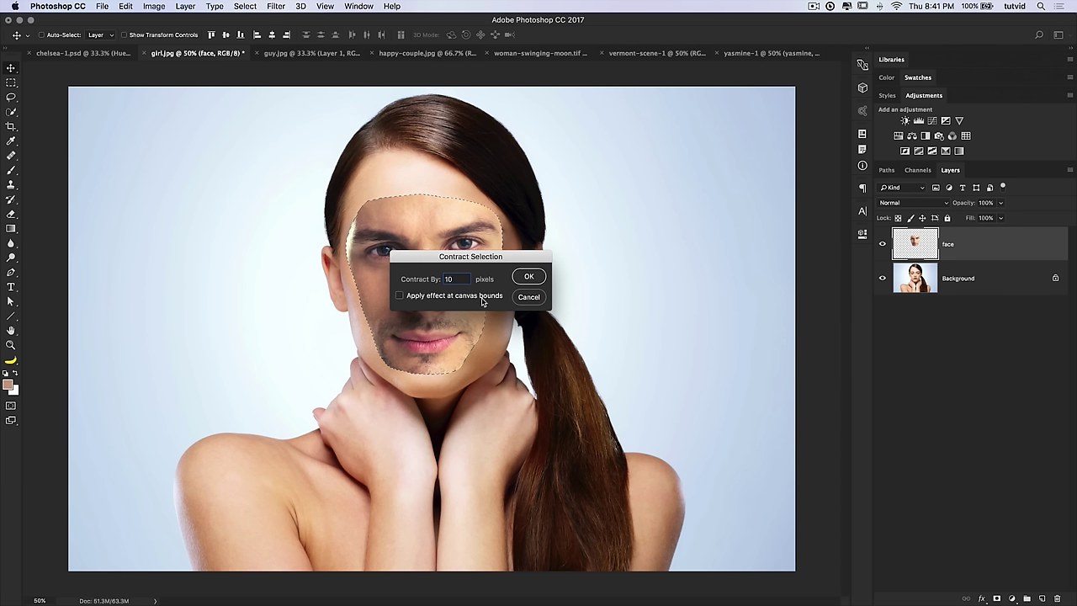
type("10")
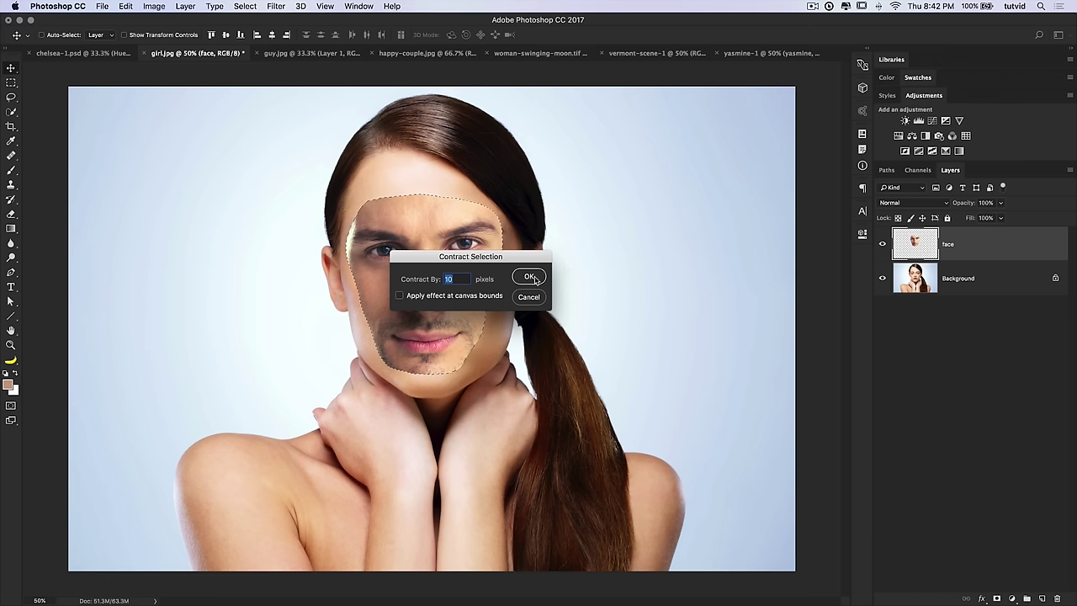
left_click(535, 279)
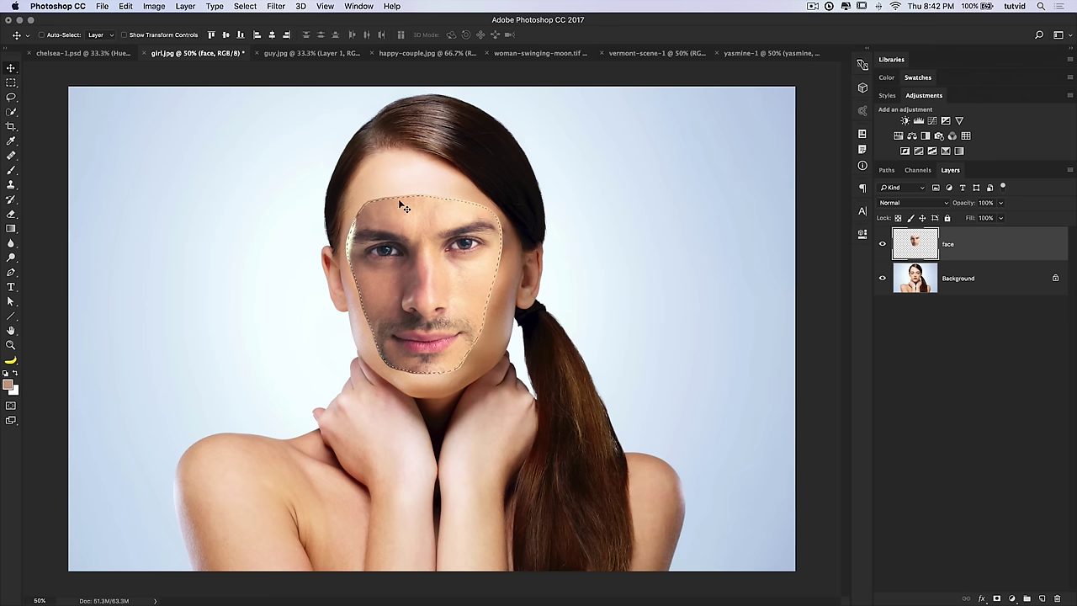
key("super")
key("super+d")
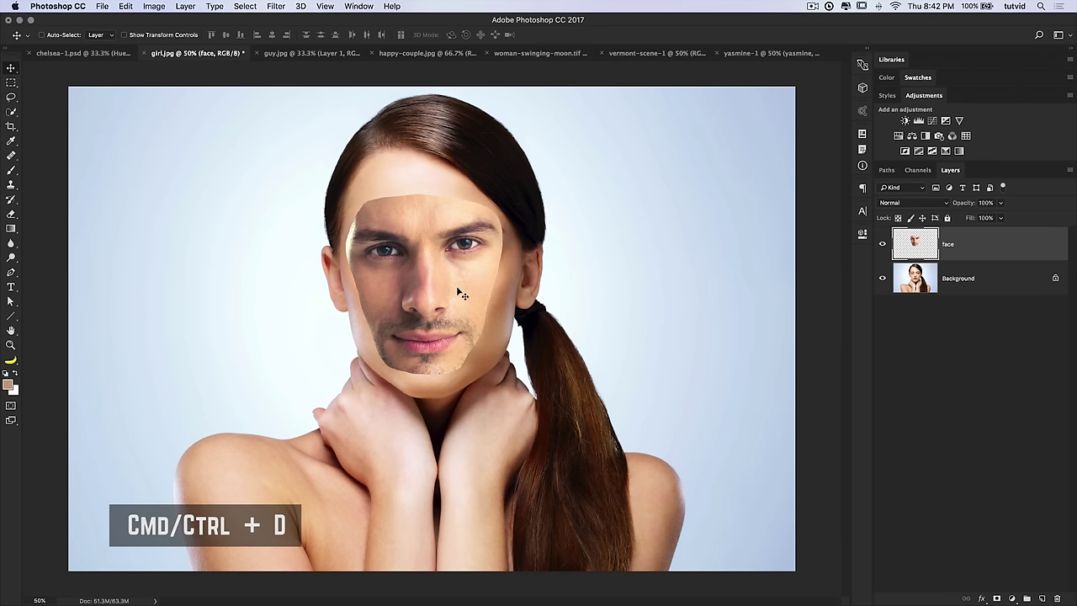
Duplicate the Background layer and restore the contracted face selection.
left_click(952, 281)
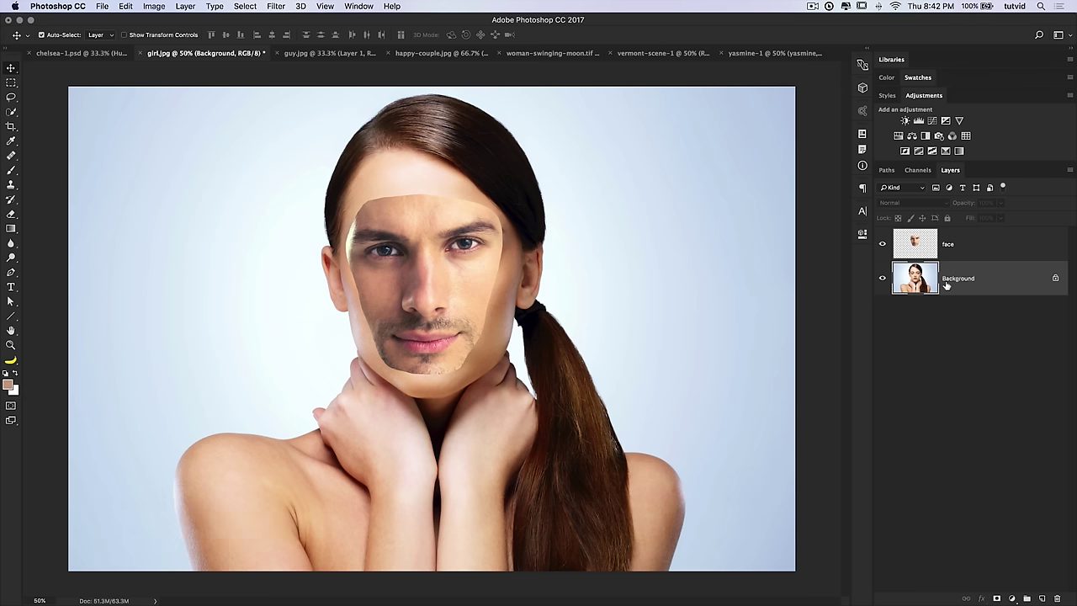
key("super+j")
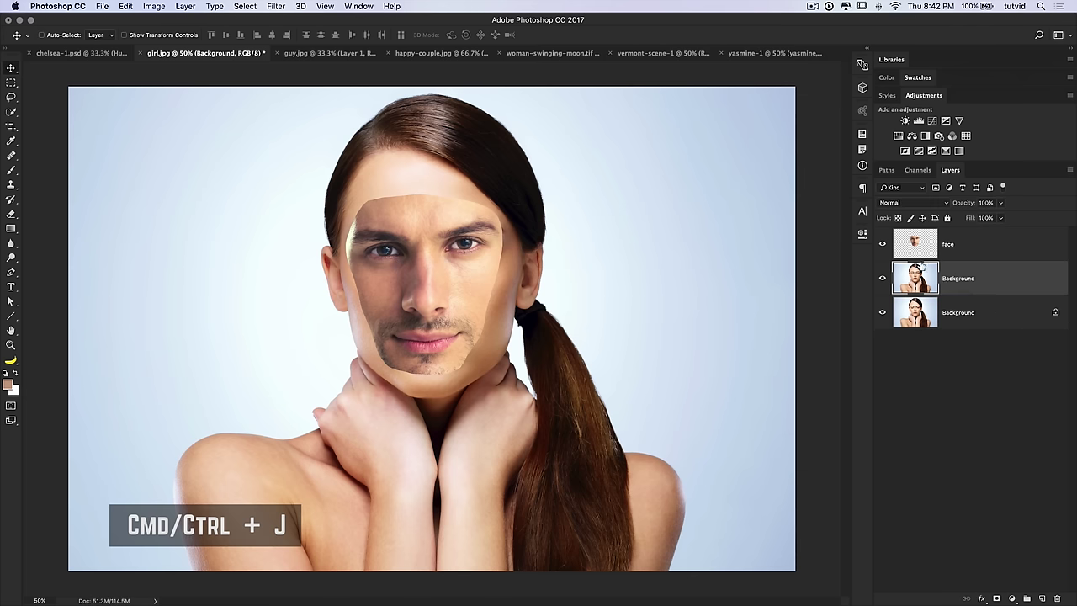
left_click(243, 5)
left_click(266, 41)
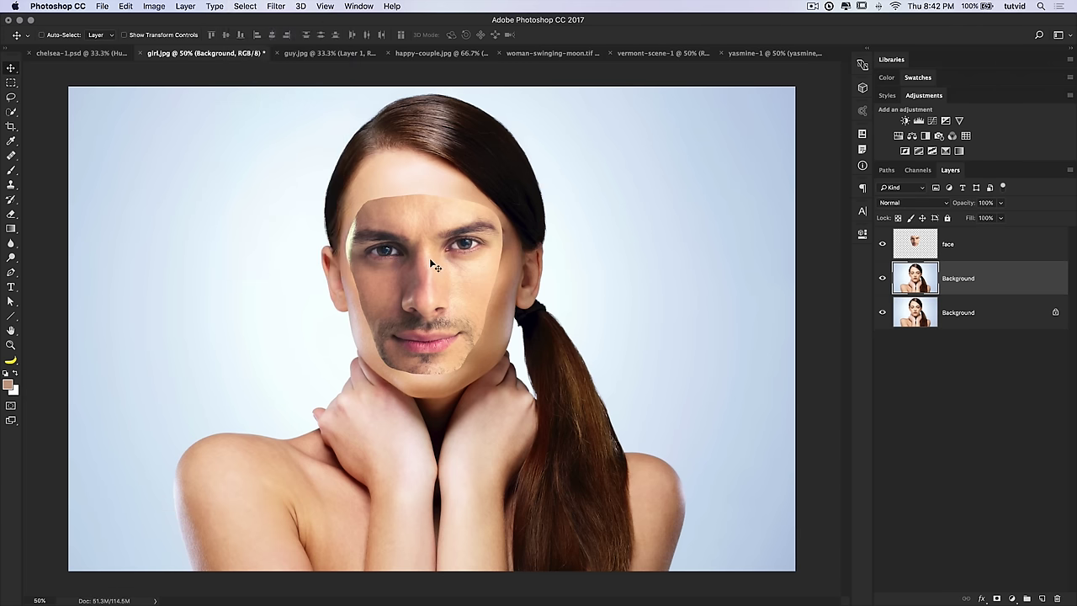
Hide the original Background layer and delete the selected face area from its duplicate, hiding the face layer only during the deletion.
left_click(882, 312)
left_click(882, 245)
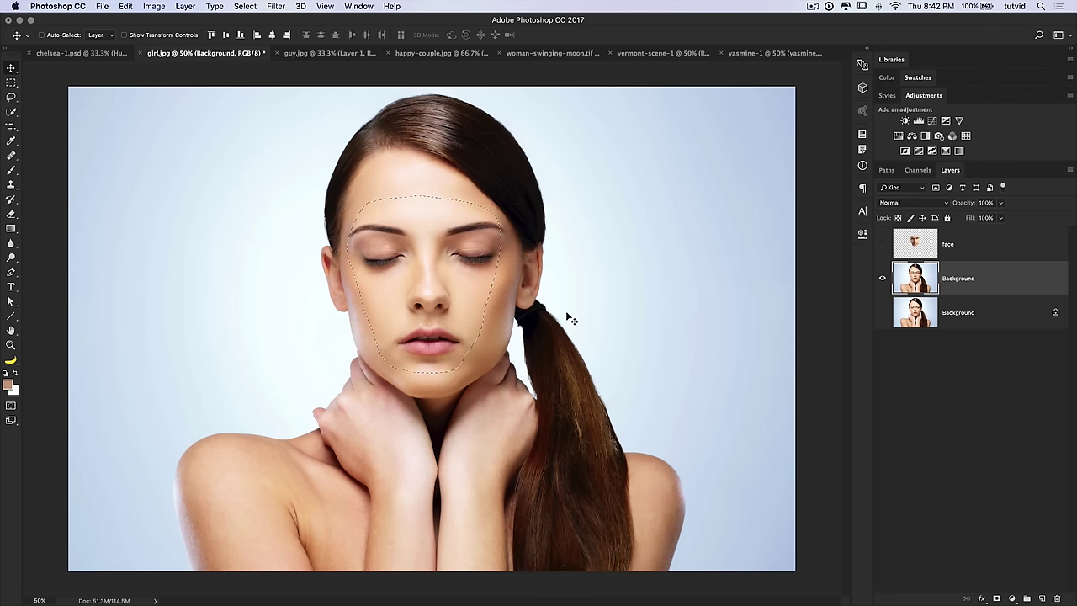
key("BackSpace")
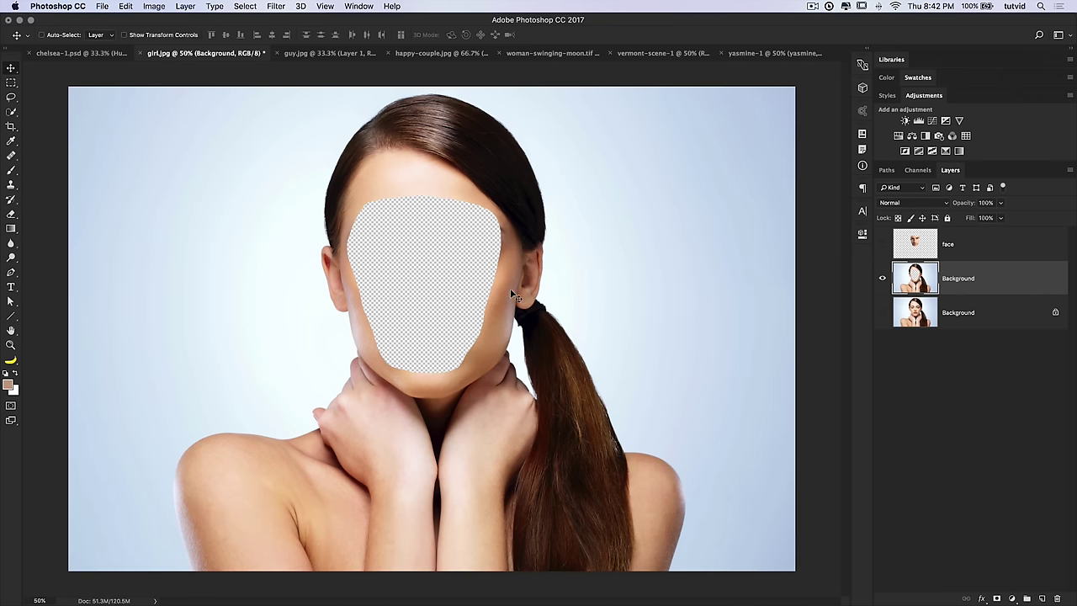
left_click(882, 244)
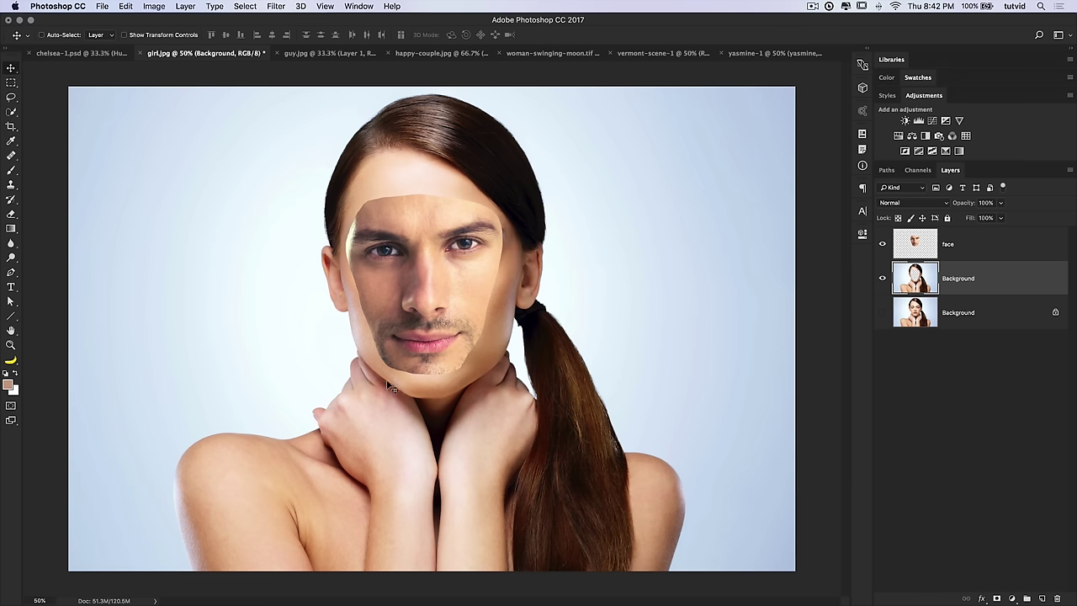
Examine up close and from a distance how the man's face edges meet the woman's skin.
key("z")
left_click(442, 329)
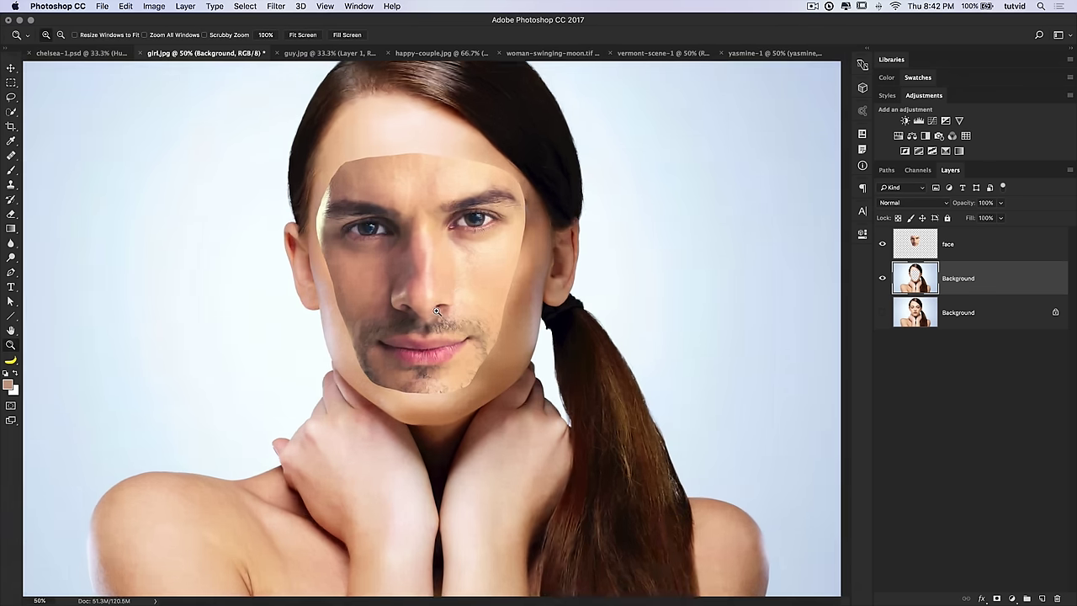
left_click_drag(481, 258, 487, 297)
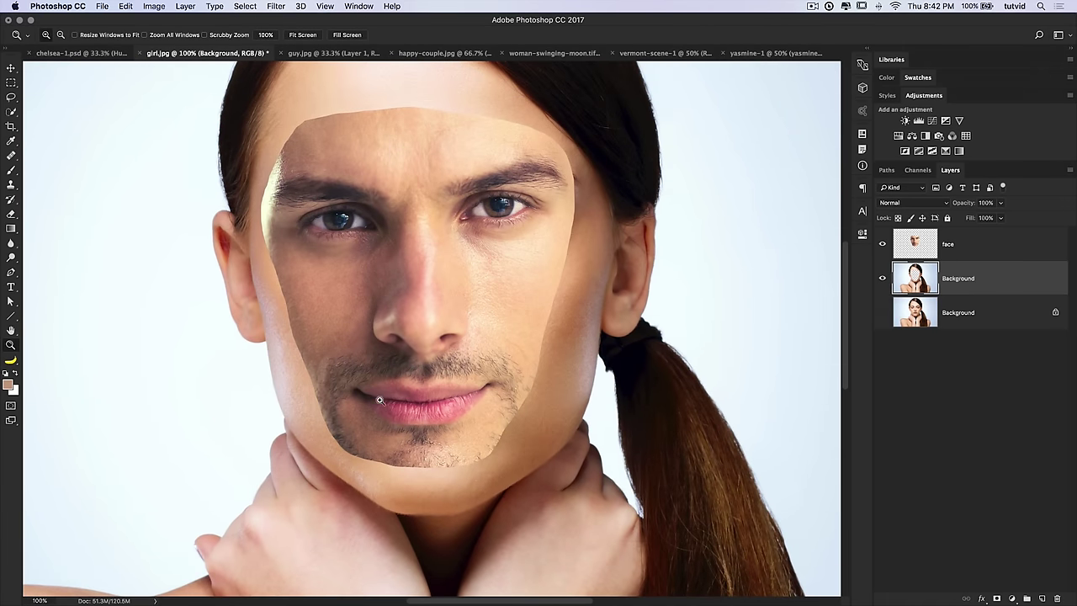
left_click(527, 340, "alt")
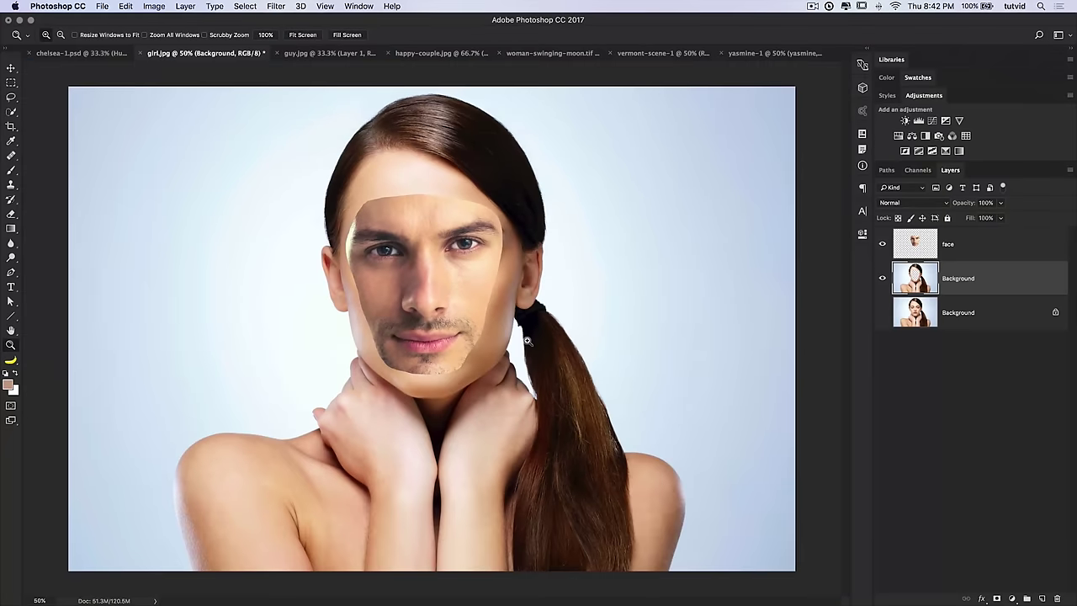
left_click(521, 330, "alt")
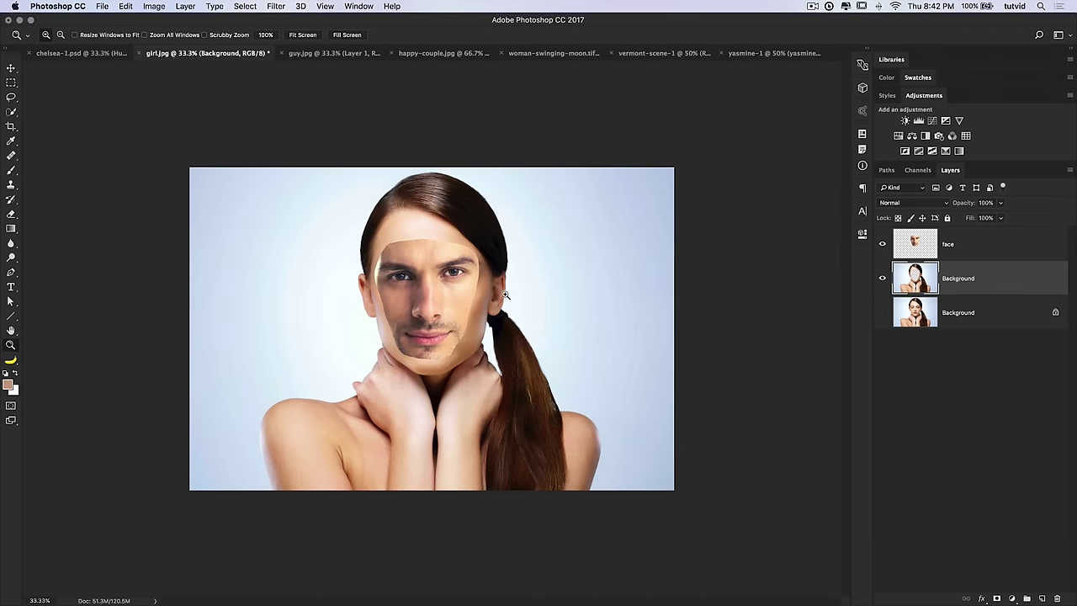
left_click(436, 339)
Auto-blend the face layer and the cut-out Background copy as Panorama, with Seamless Tones and Colors and Content Aware Fill Transparent Areas.
left_click(966, 245)
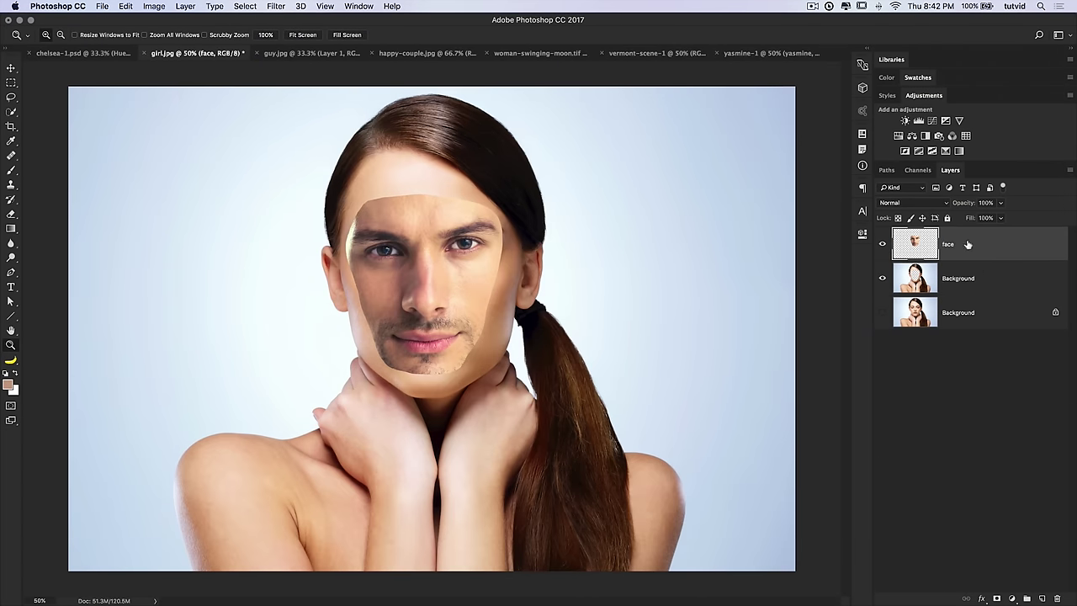
left_click(977, 290, "shift")
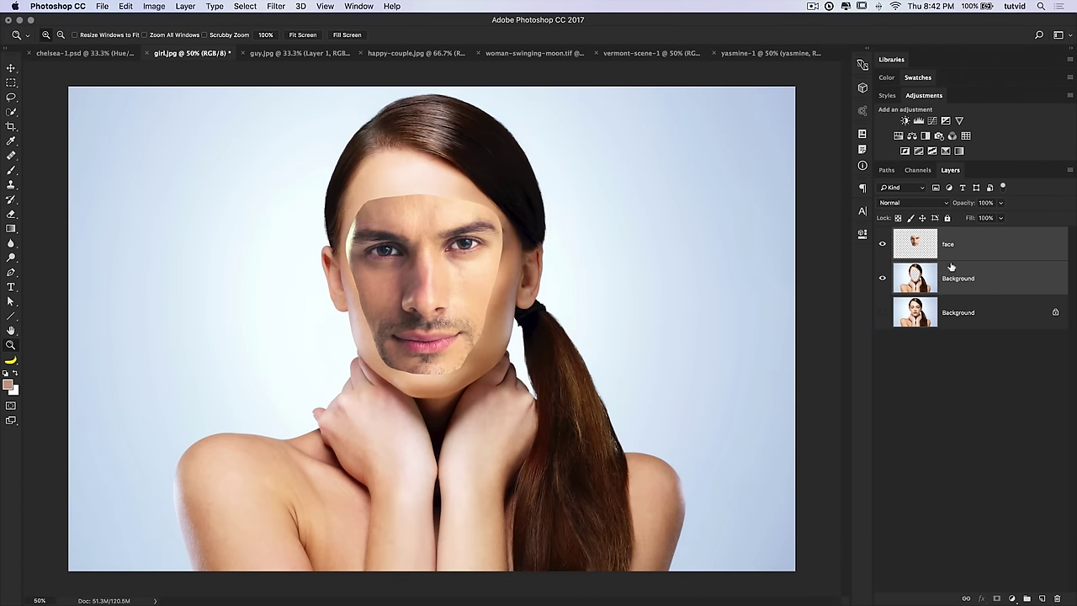
left_click(126, 7)
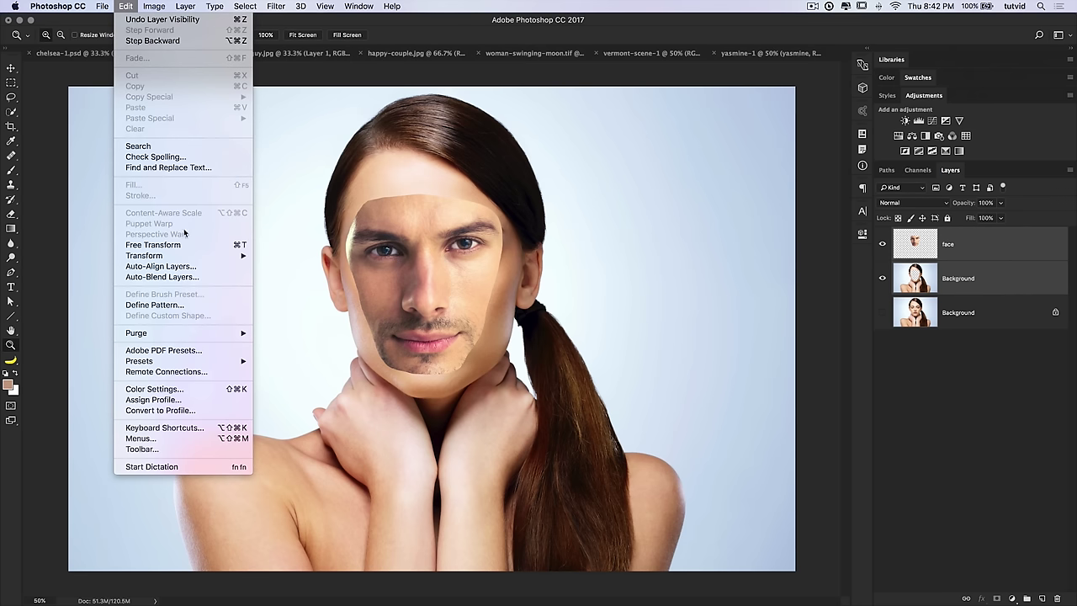
left_click(171, 278)
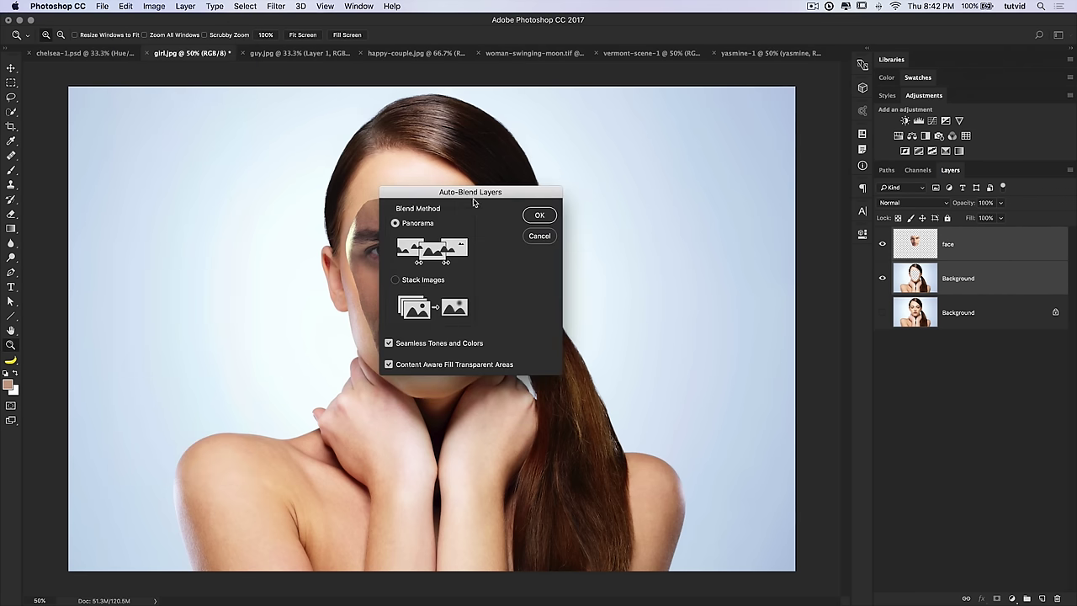
left_click_drag(477, 195, 662, 159)
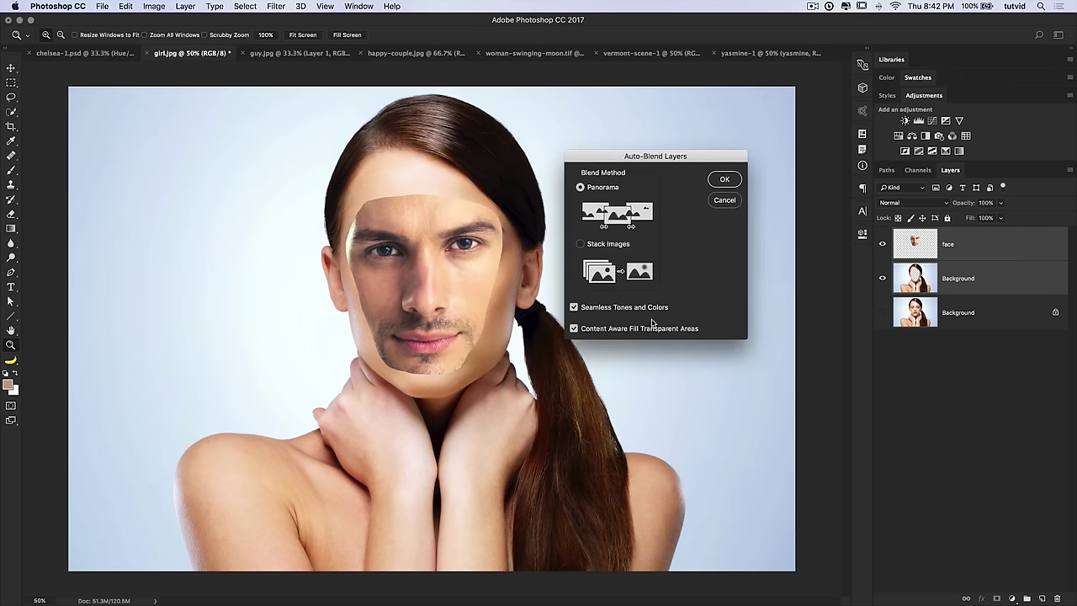
left_click(725, 181)
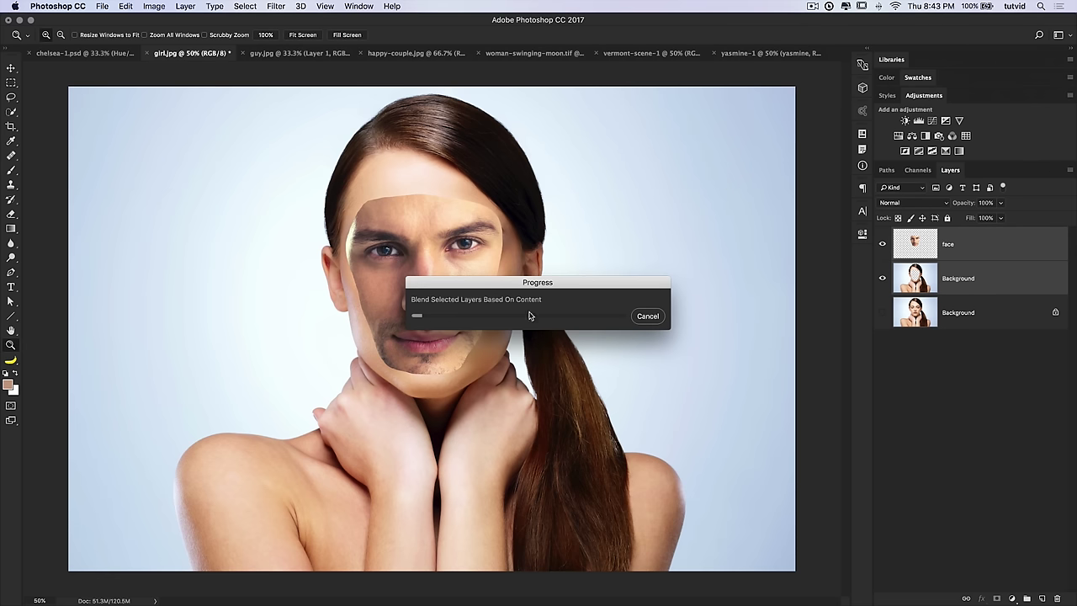
left_click_drag(562, 292, 438, 301)
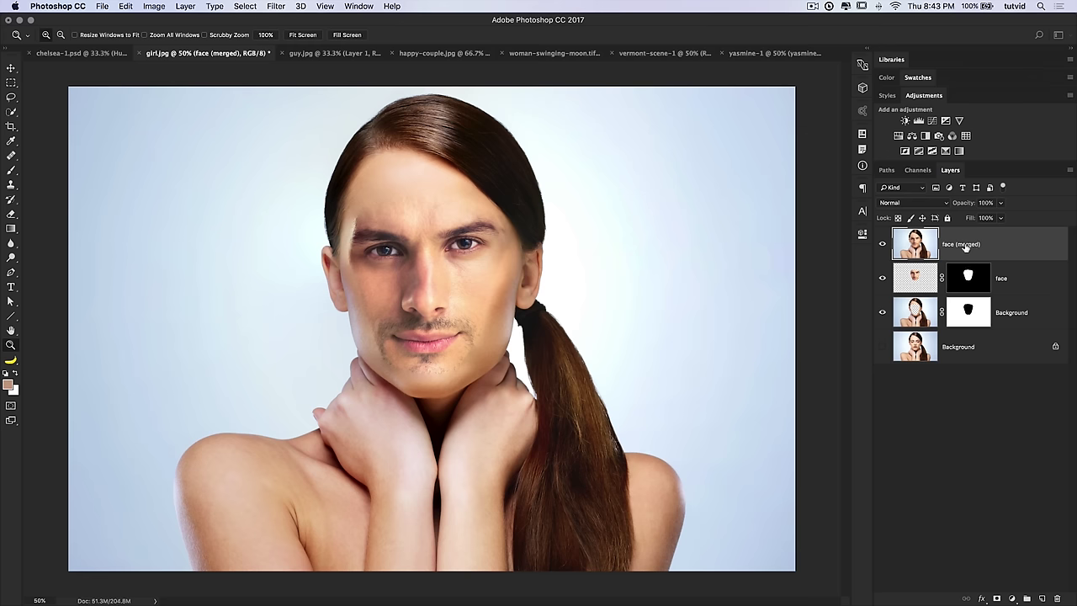
Set the Healing Brush to 50 px and heal the blend edge at the outer end of the man's shadow-side eyebrow, sampling from the forehead.
left_click_drag(511, 256, 454, 200)
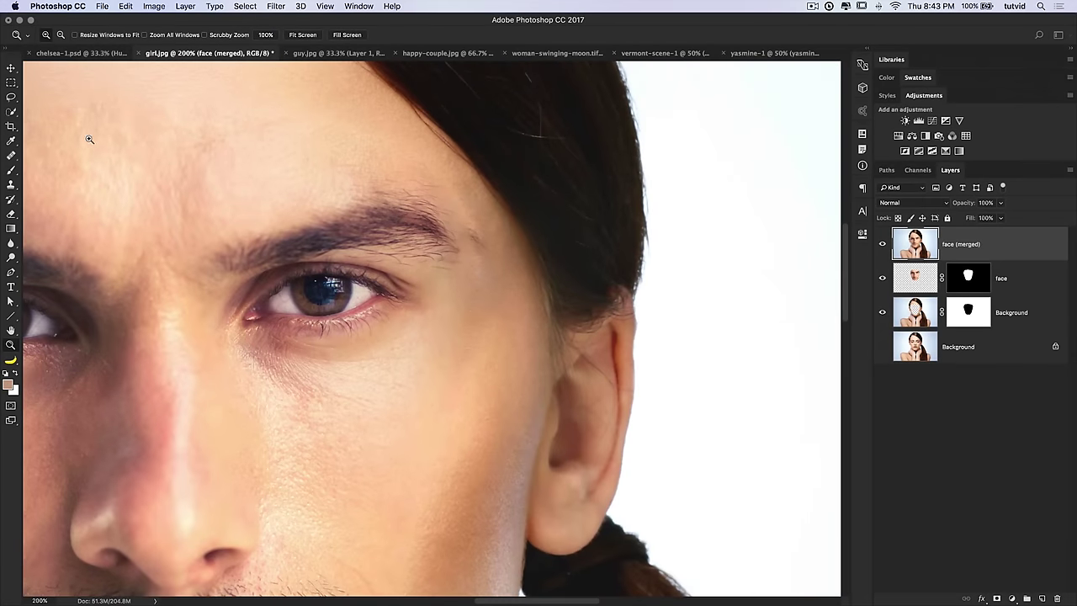
left_click(10, 155)
left_click(55, 163)
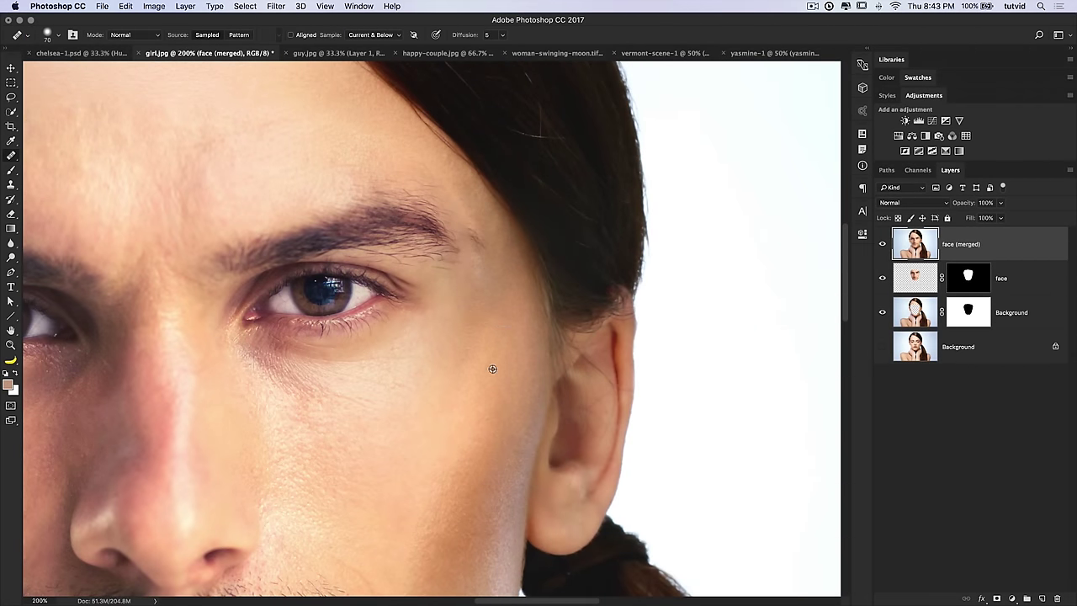
key("bracketleft")
key("bracketleft")
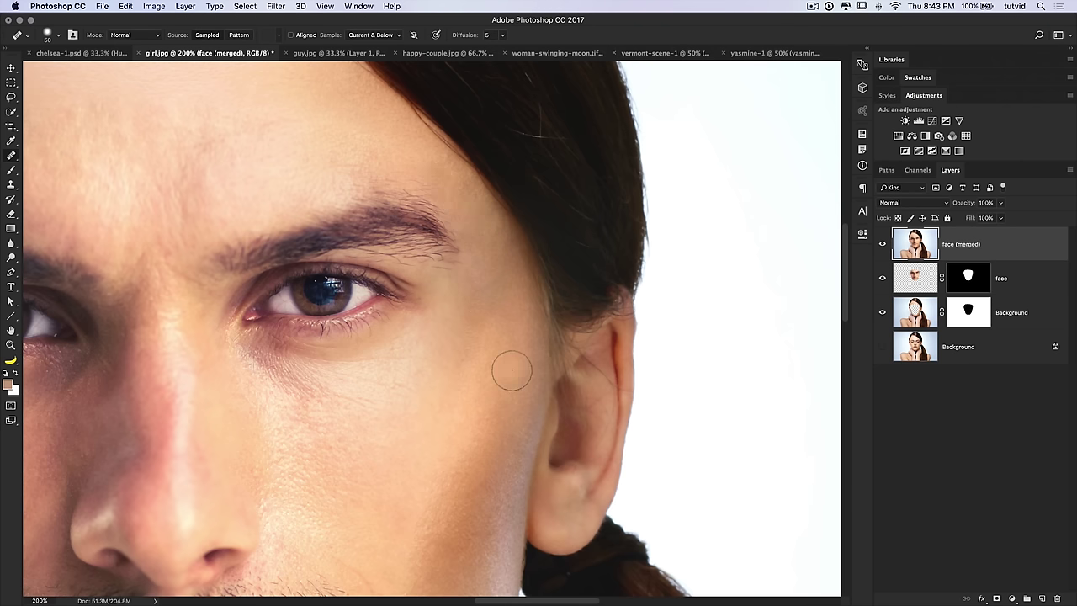
scroll(440, 416, "left", 10)
left_click(254, 177, "alt")
left_click_drag(221, 268, 205, 289)
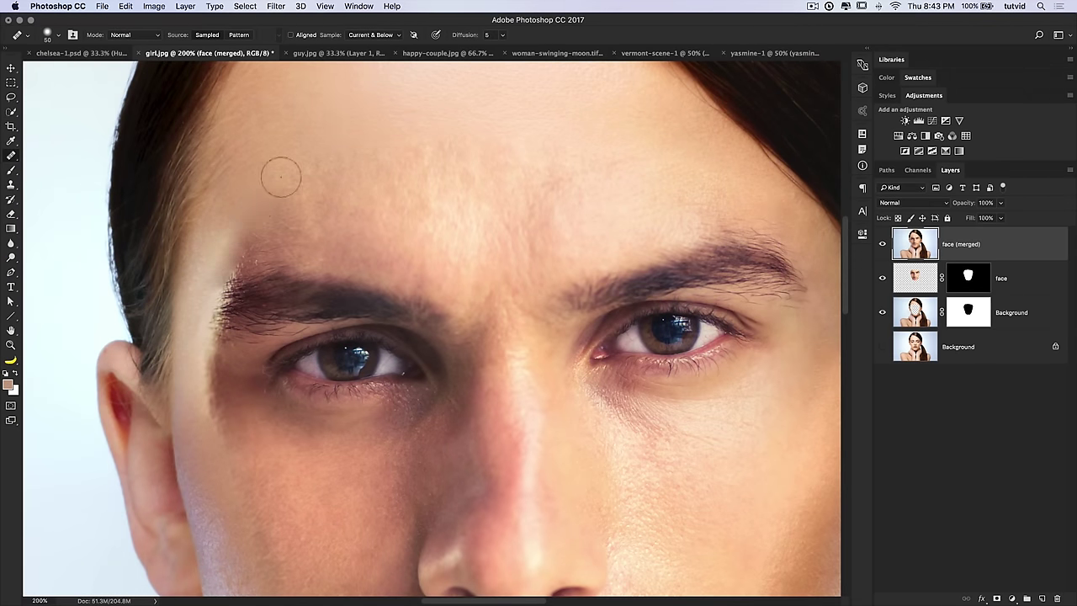
Heal the stubble edges around the mouth and chin on the merged face layer and check the whole portrait.
scroll(289, 154, "down", 10)
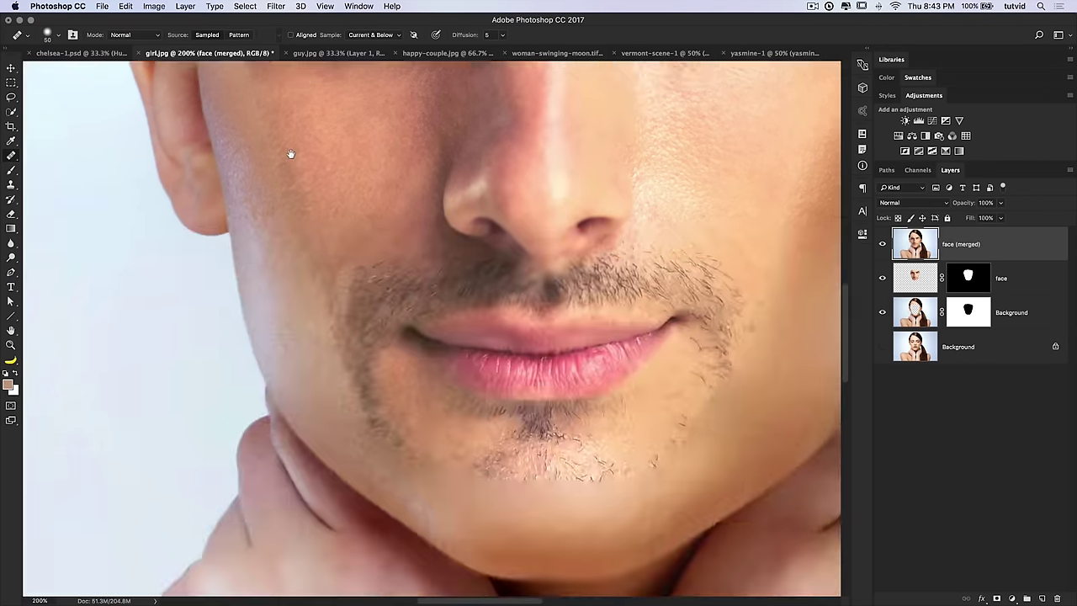
mouse_move(323, 368)
left_mouse_down()
mouse_move(395, 425)
mouse_move(372, 433)
mouse_move(455, 472)
mouse_move(563, 474)
left_mouse_up()
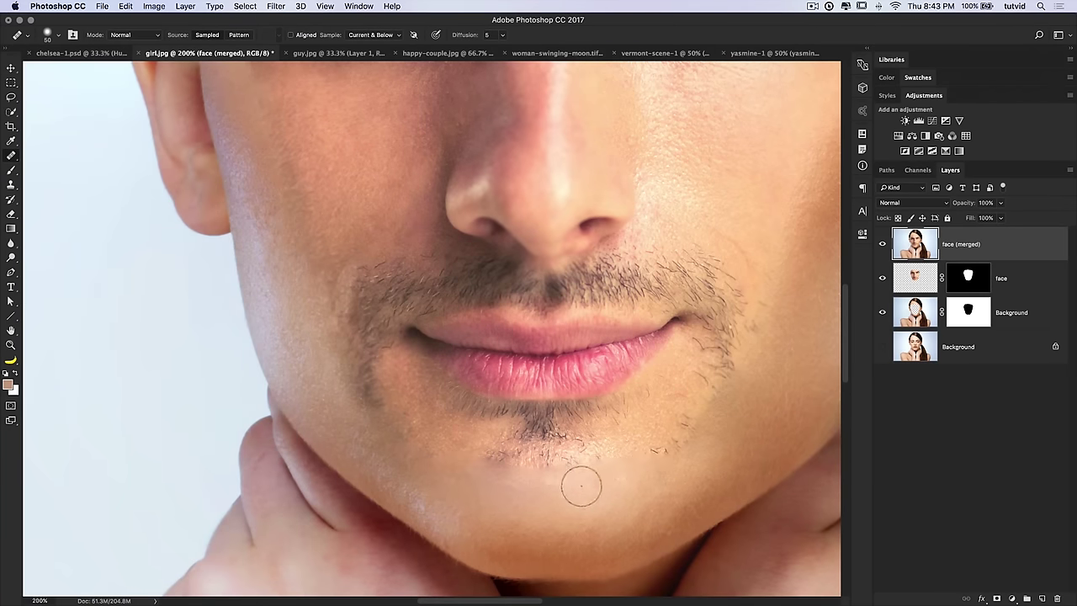
scroll(729, 380, "right", 5)
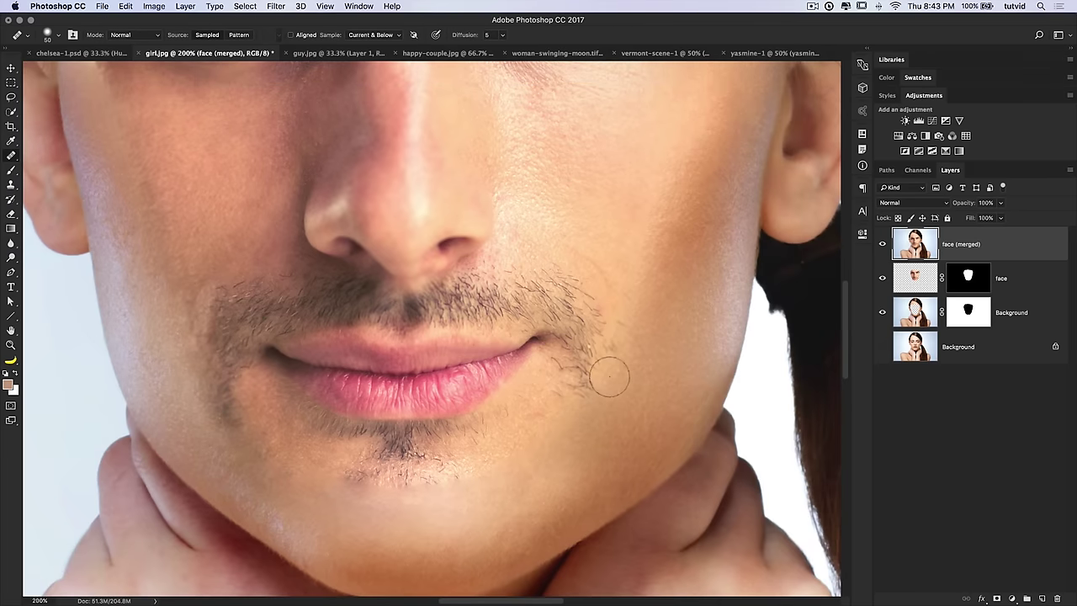
scroll(632, 368, "up", 3)
scroll(632, 368, "right", 2)
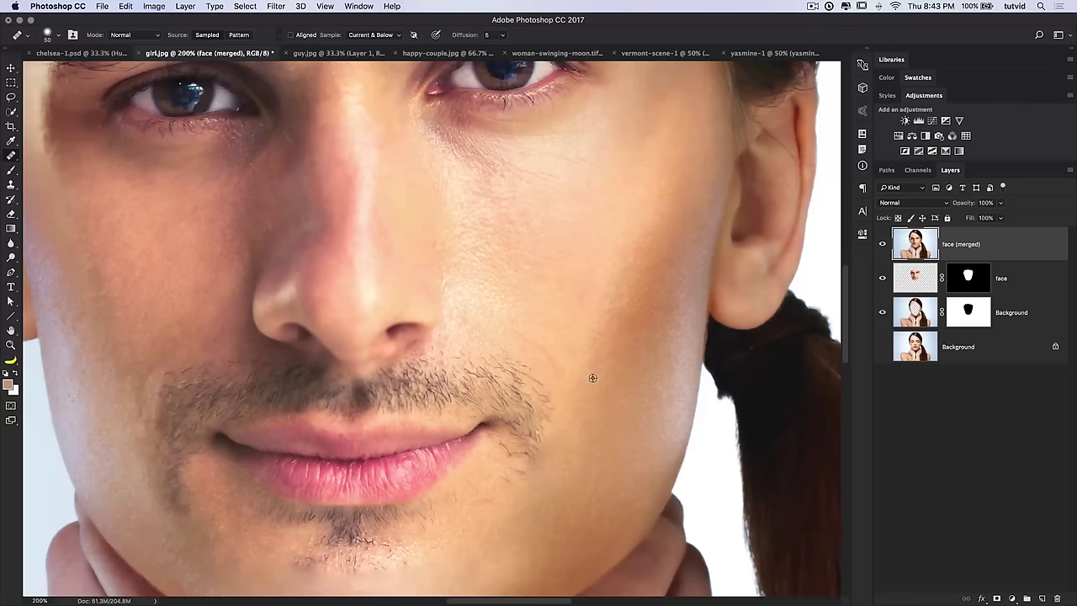
scroll(623, 391, "up", 3)
key("super+1")
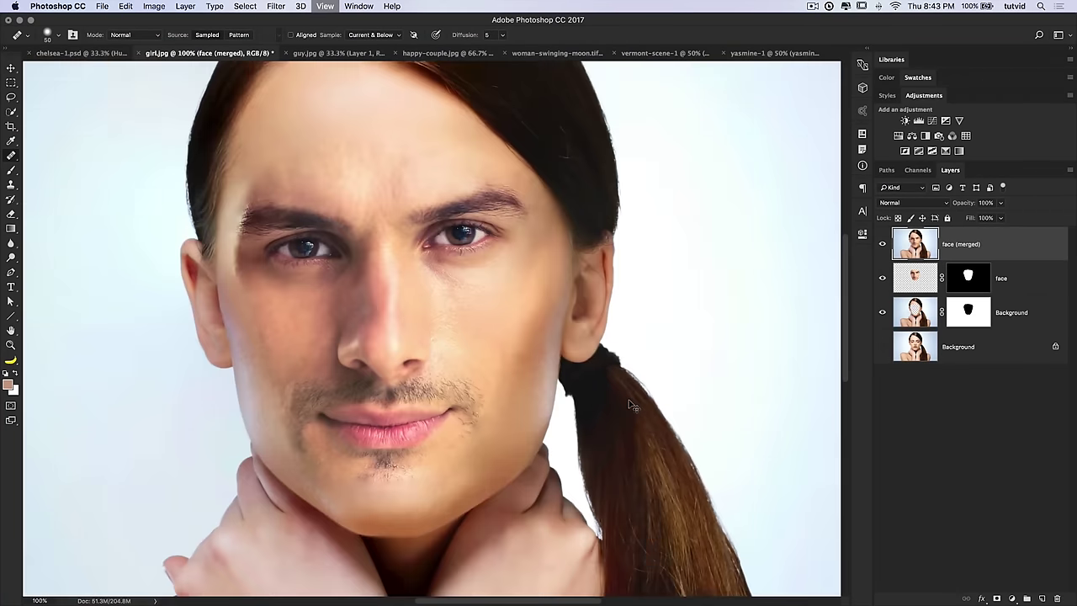
key("super+minus")
key("super+minus")
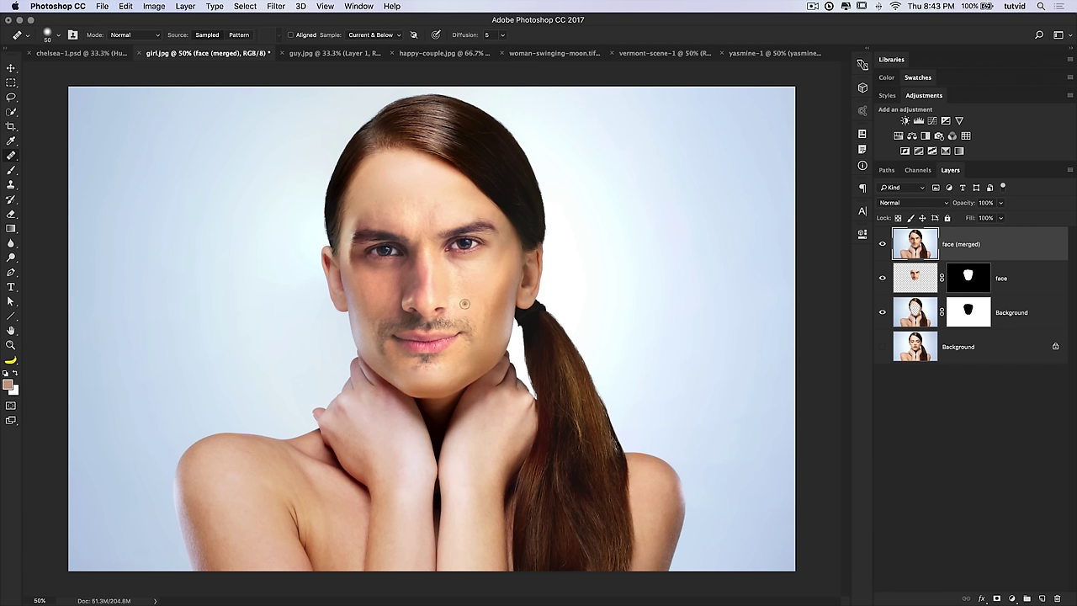
Leave only the merged face layer and the original Background visible, and add a hide-all mask to the merged layer.
left_click(486, 324)
left_click(429, 281)
left_click_drag(883, 248, 883, 312)
left_click(882, 245)
left_click(185, 6)
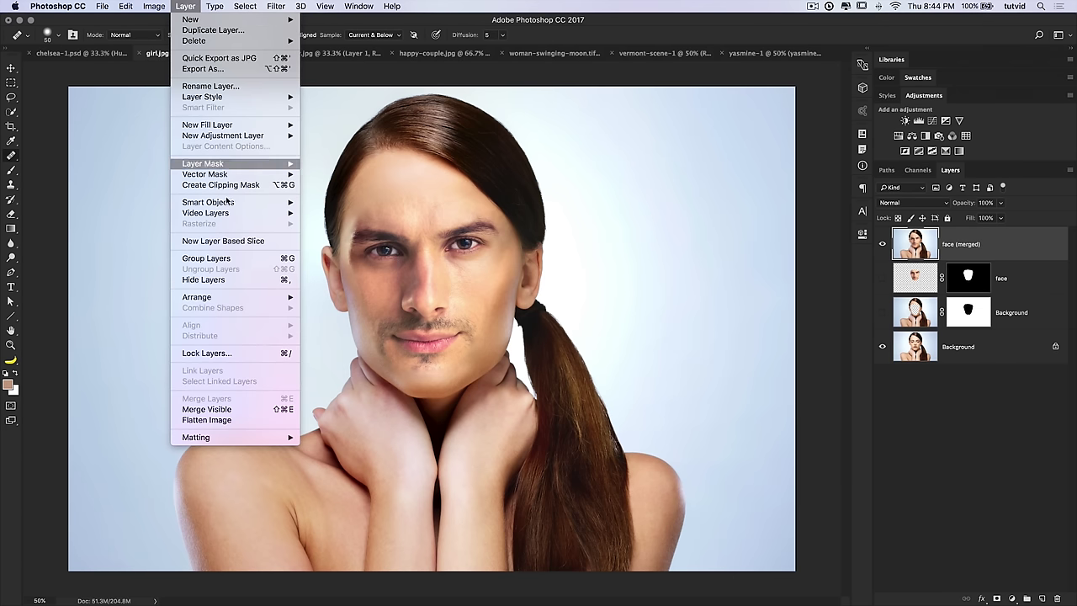
mouse_move(223, 165)
left_click(326, 174)
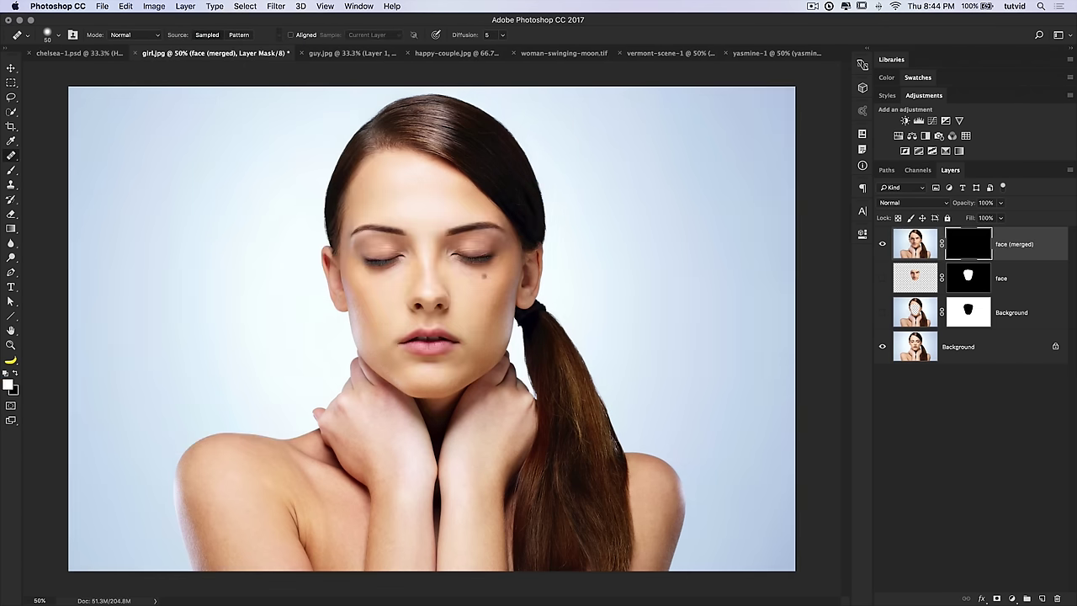
Paint white with a 700 px soft brush on the mask to reveal the man's face, and compare with the original.
left_click(11, 171)
mouse_move(452, 211)
left_mouse_down()
mouse_move(425, 233)
mouse_move(410, 284)
mouse_move(400, 275)
mouse_move(420, 344)
mouse_move(408, 305)
mouse_move(423, 337)
mouse_move(464, 268)
mouse_move(454, 228)
mouse_move(463, 227)
mouse_move(439, 369)
mouse_move(454, 342)
mouse_move(425, 362)
mouse_move(448, 326)
mouse_move(411, 215)
mouse_move(389, 252)
left_mouse_up()
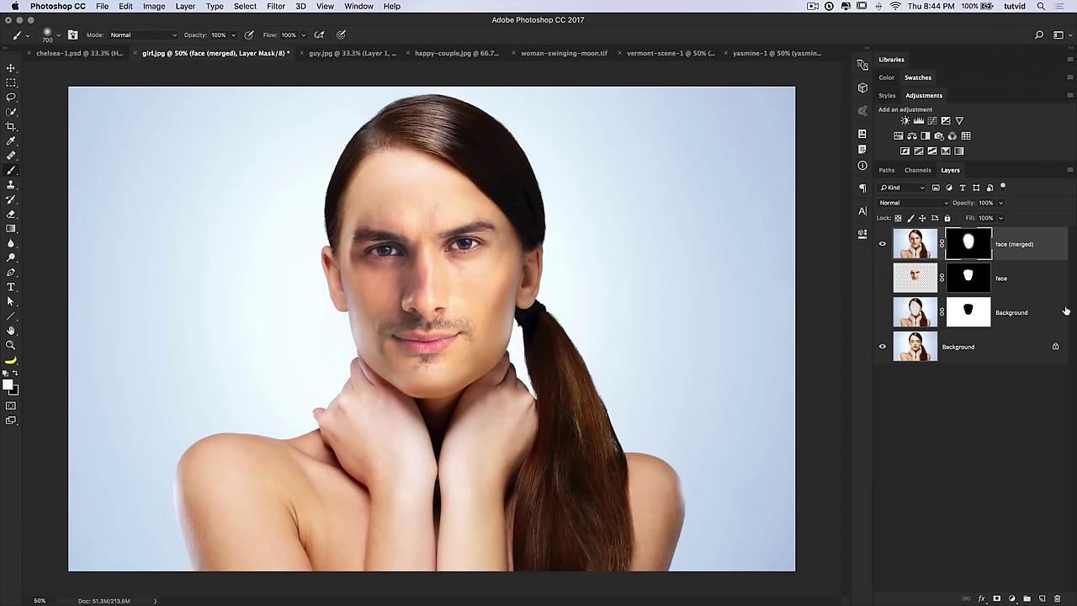
left_click(884, 246)
left_click(883, 246)
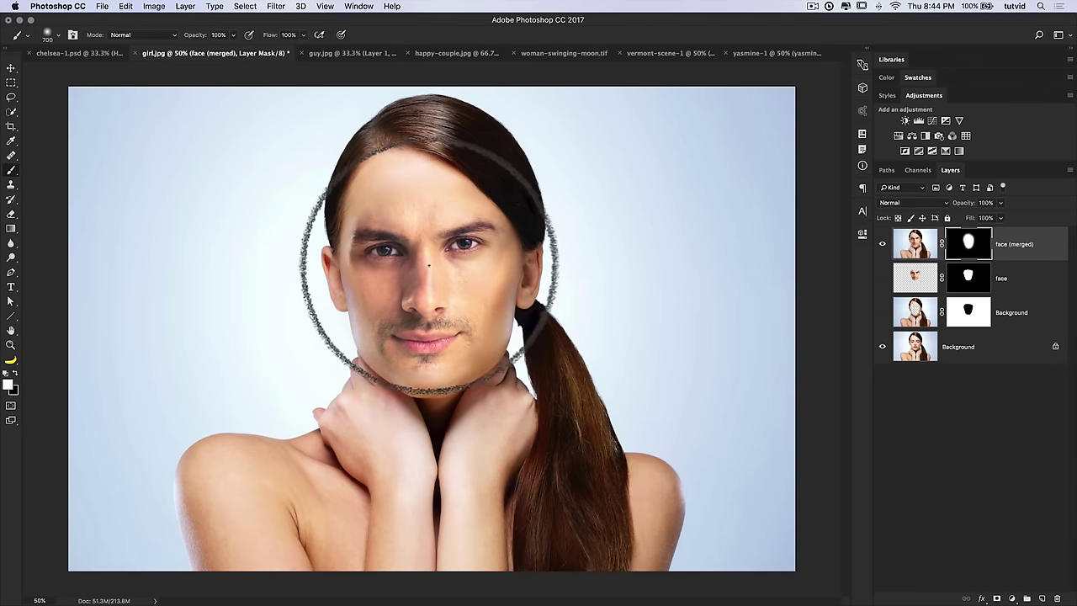
key("v")
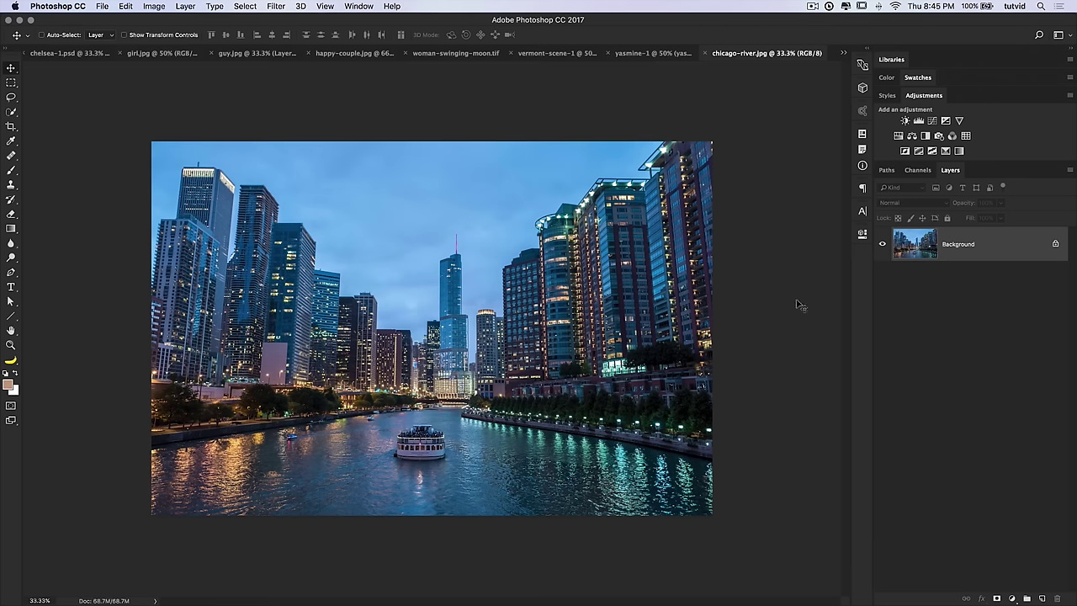
Add a Curves adjustment to chicago-river.jpg and neutralize its blue cast by sampling a gray point.
key("super+0")
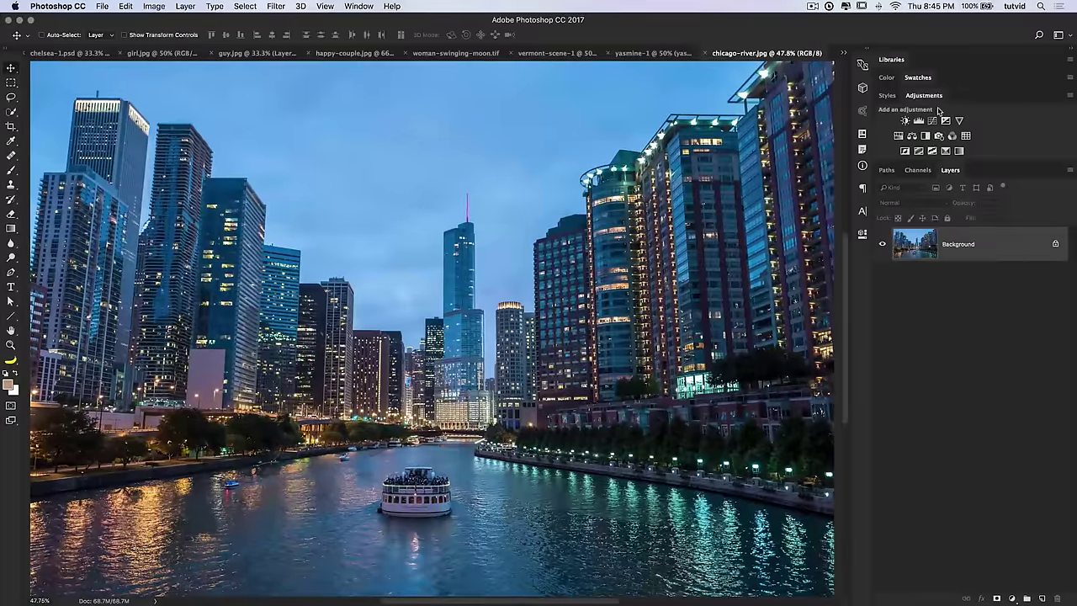
left_click(933, 122)
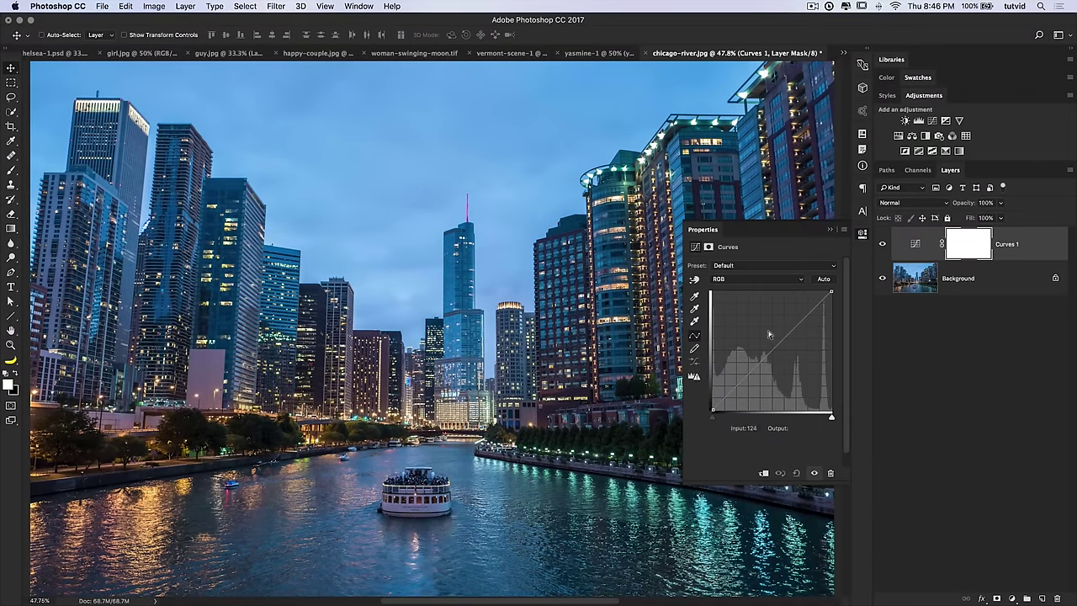
left_click(696, 311)
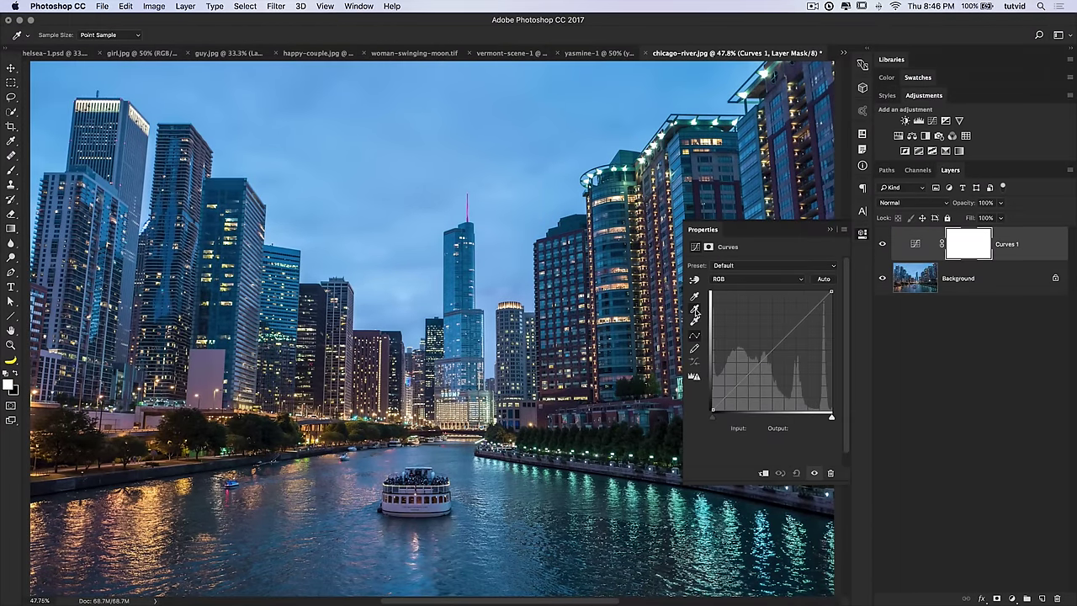
left_click(861, 232)
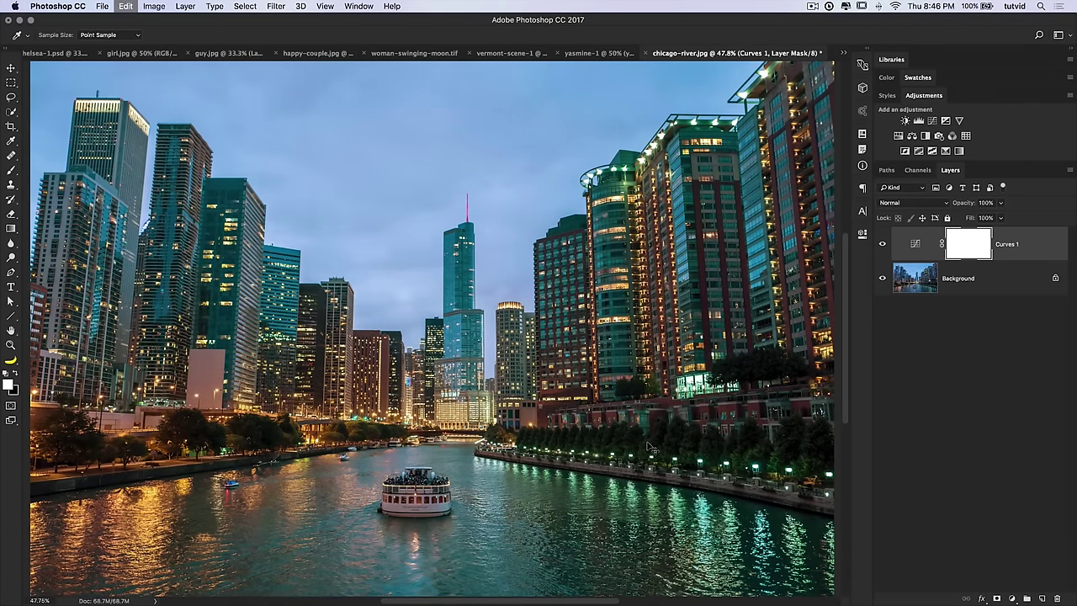
Compare the river photo with and without the Curves correction, leaving the adjustment hidden.
left_click(883, 246)
left_click(882, 246)
left_click(882, 246)
left_click(882, 246)
key("super+minus")
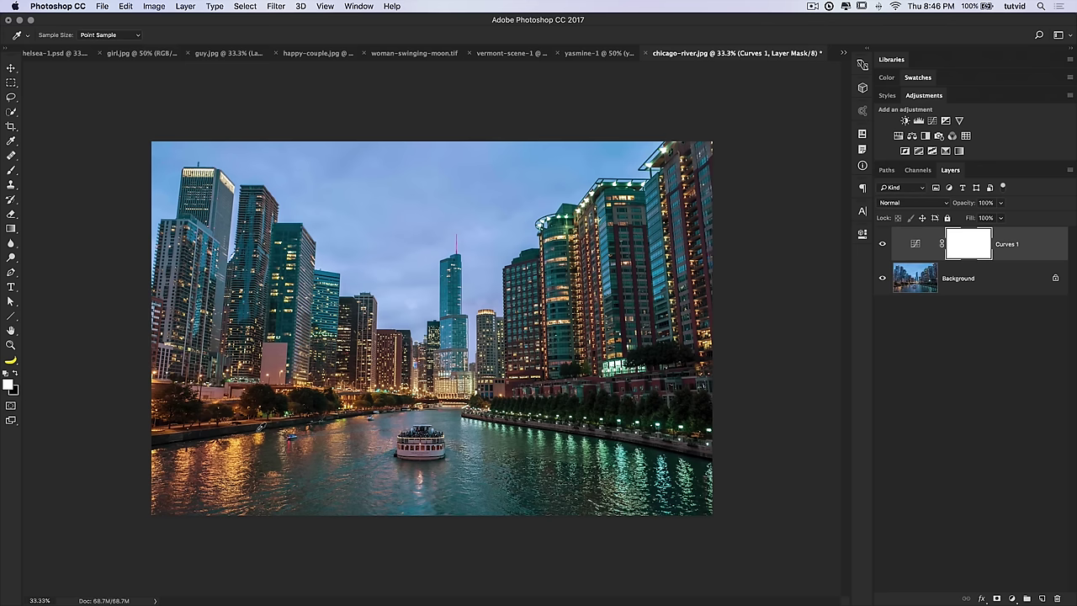
left_click(882, 244)
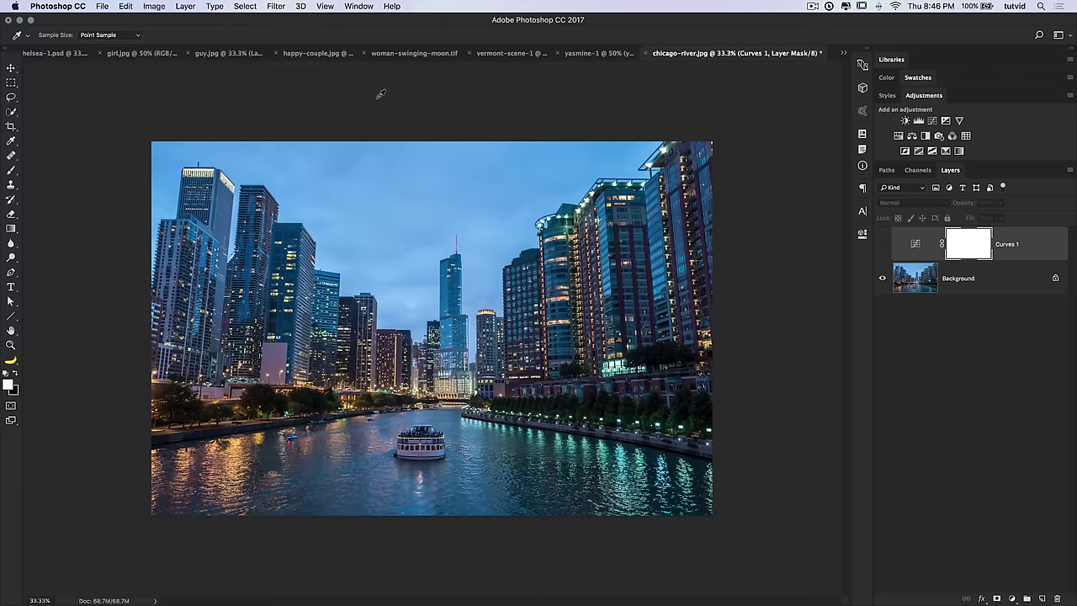
Switch to happy-couple.jpg, add a new layer filled with 50% Gray and set its blend mode to Difference.
left_click(310, 53)
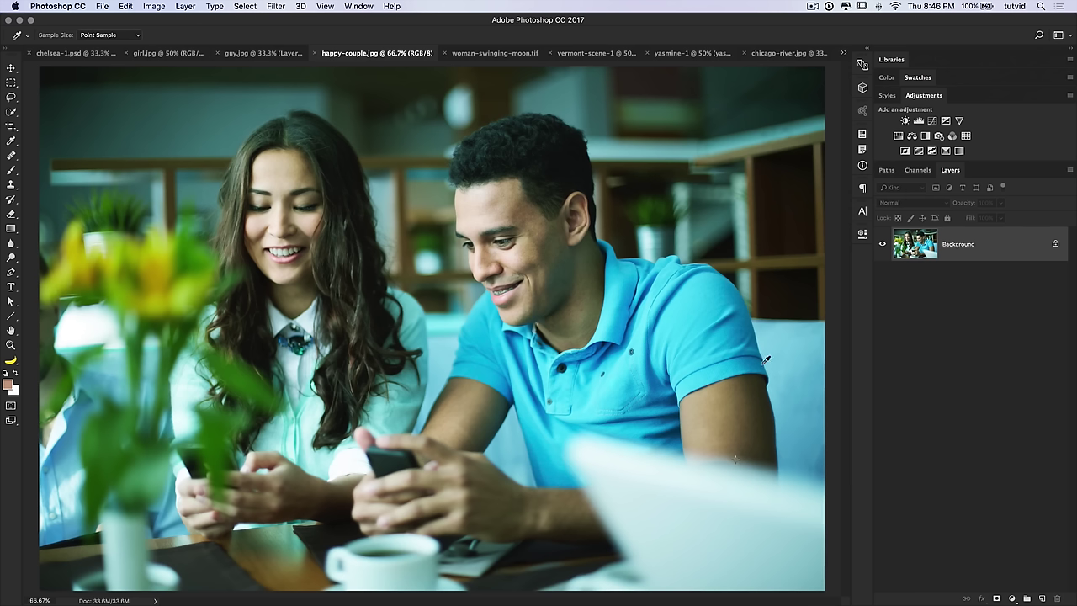
key("super+minus")
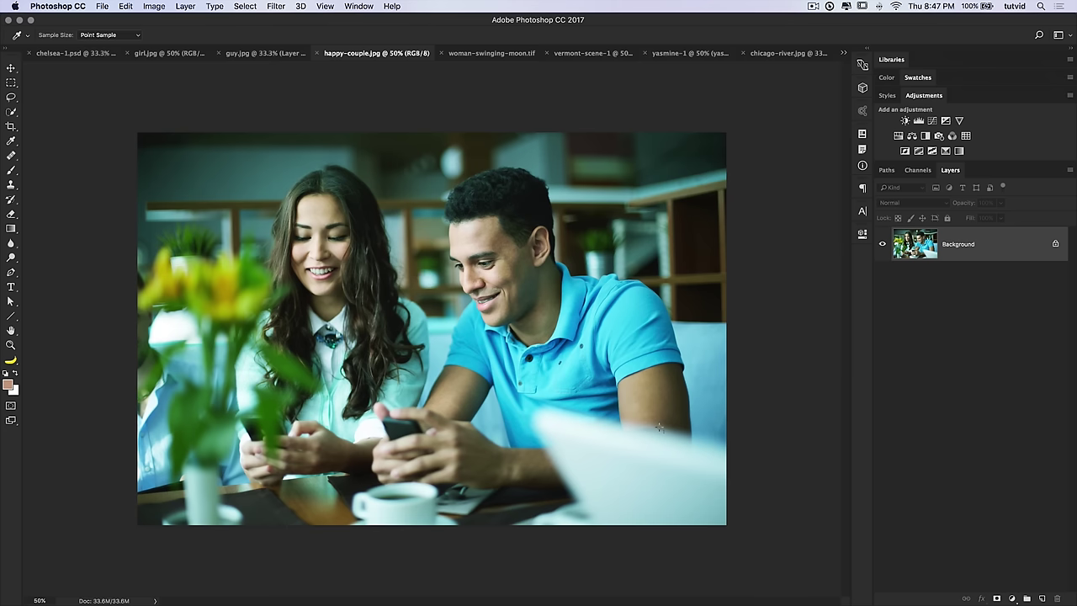
left_click(1041, 598)
left_click(125, 6)
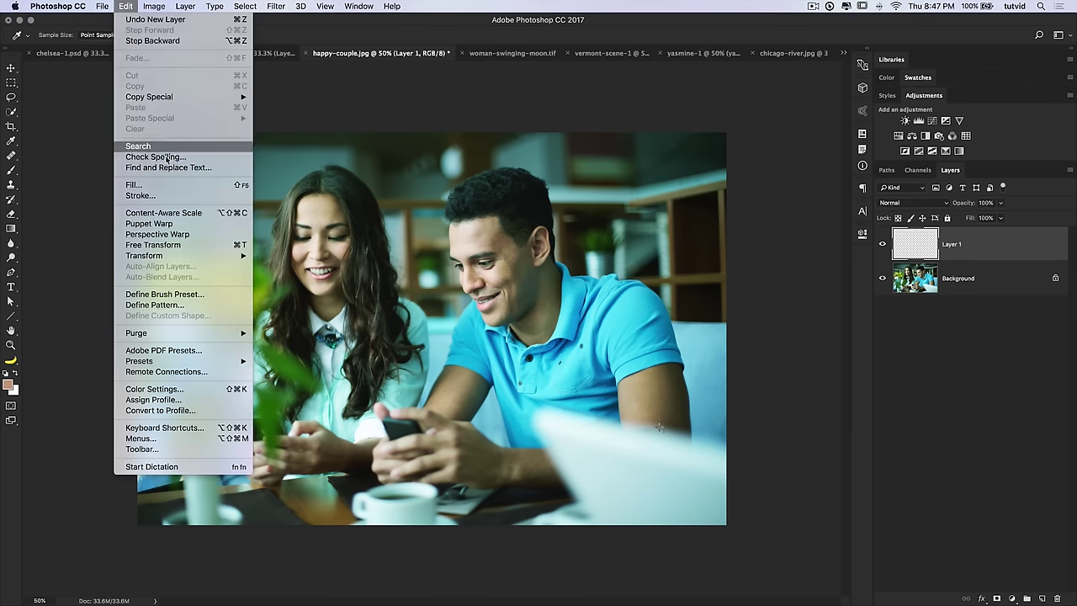
left_click(139, 185)
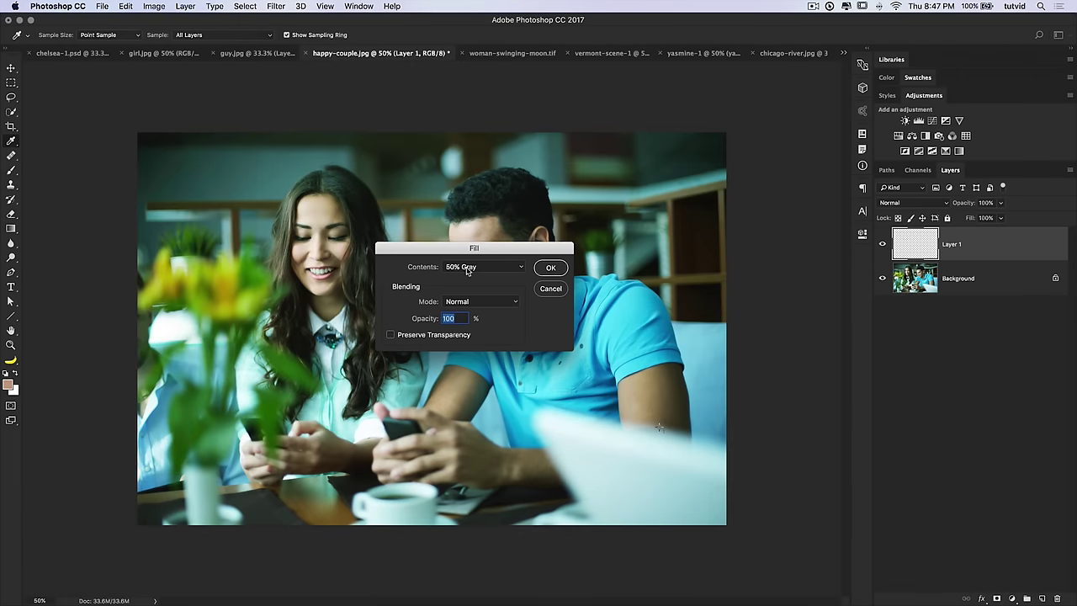
left_click(551, 268)
left_click(909, 203)
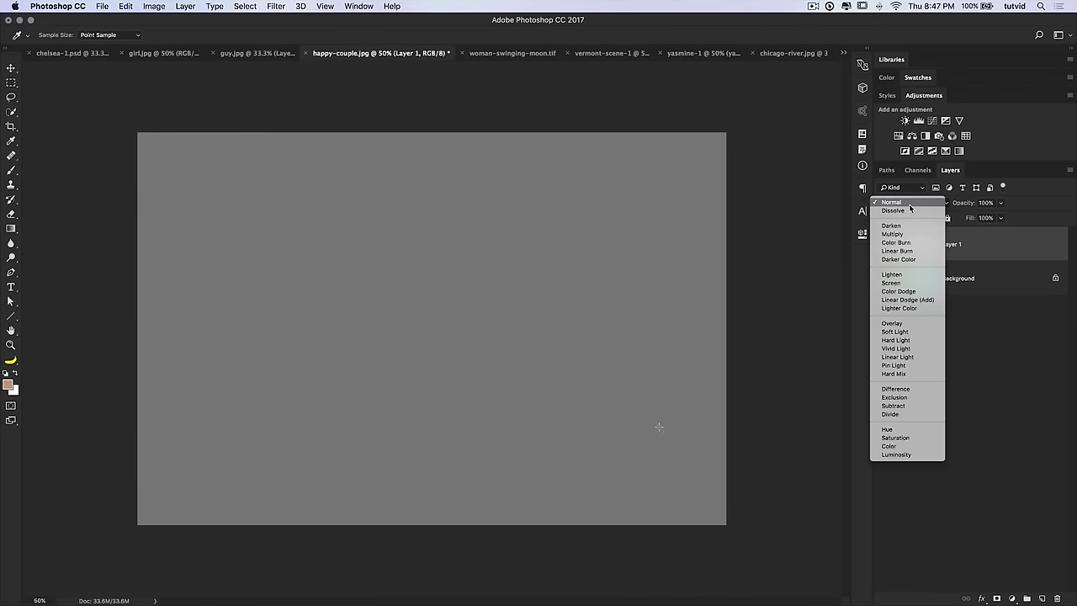
left_click(918, 389)
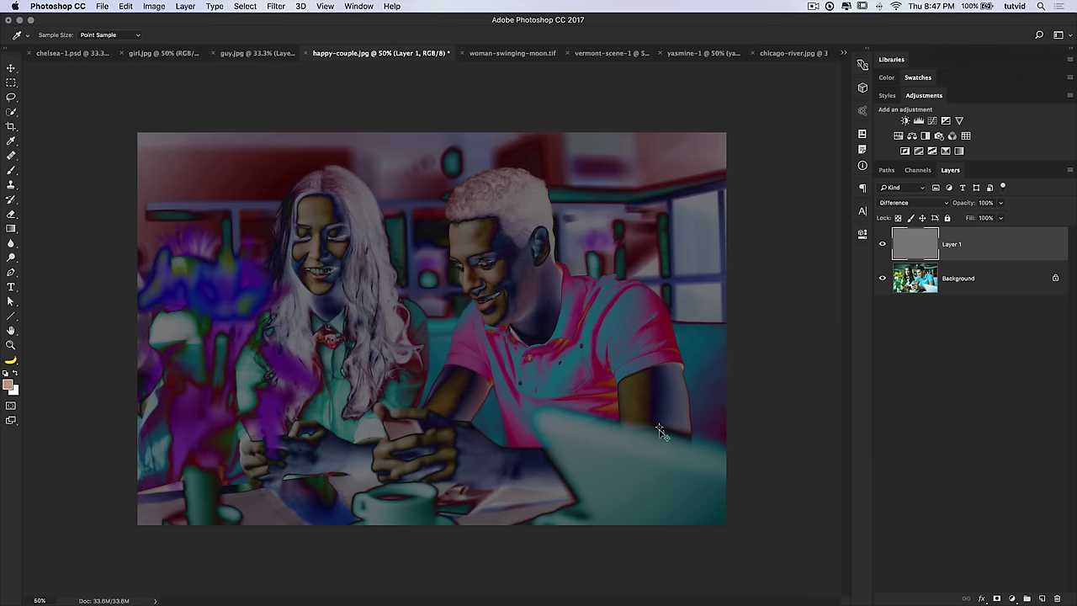
Remove the existing color sampler from the photo and add a Threshold adjustment above the gray Difference layer.
left_click(660, 429)
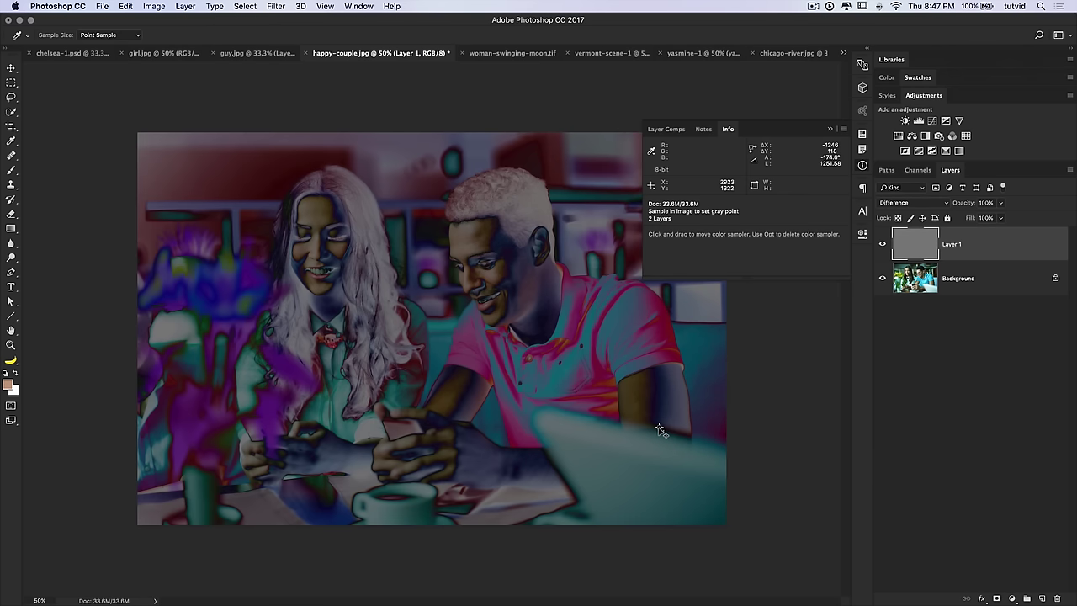
left_click(863, 166)
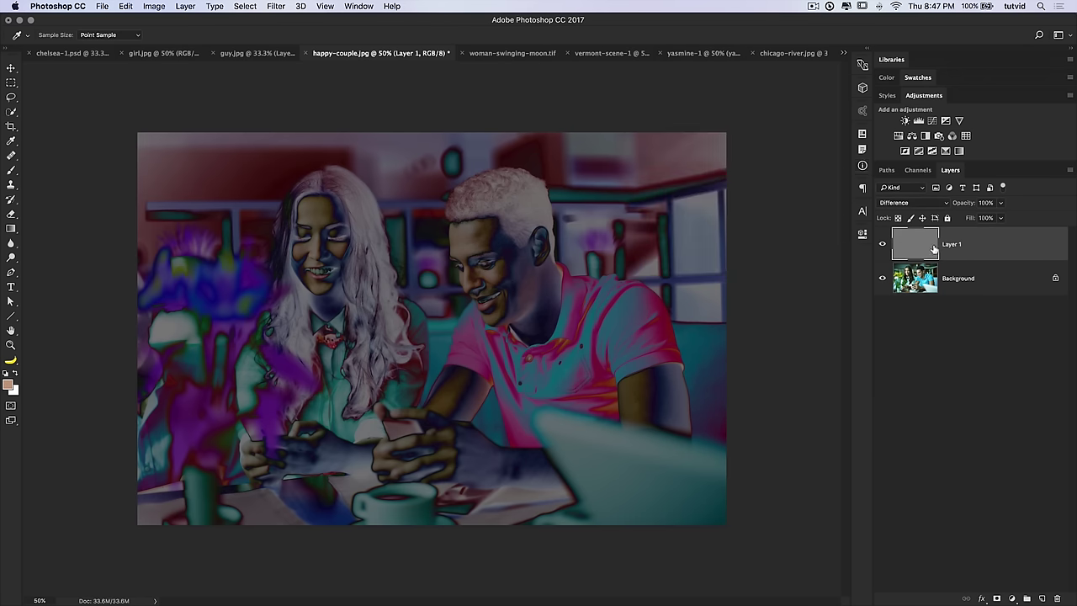
left_click(932, 151)
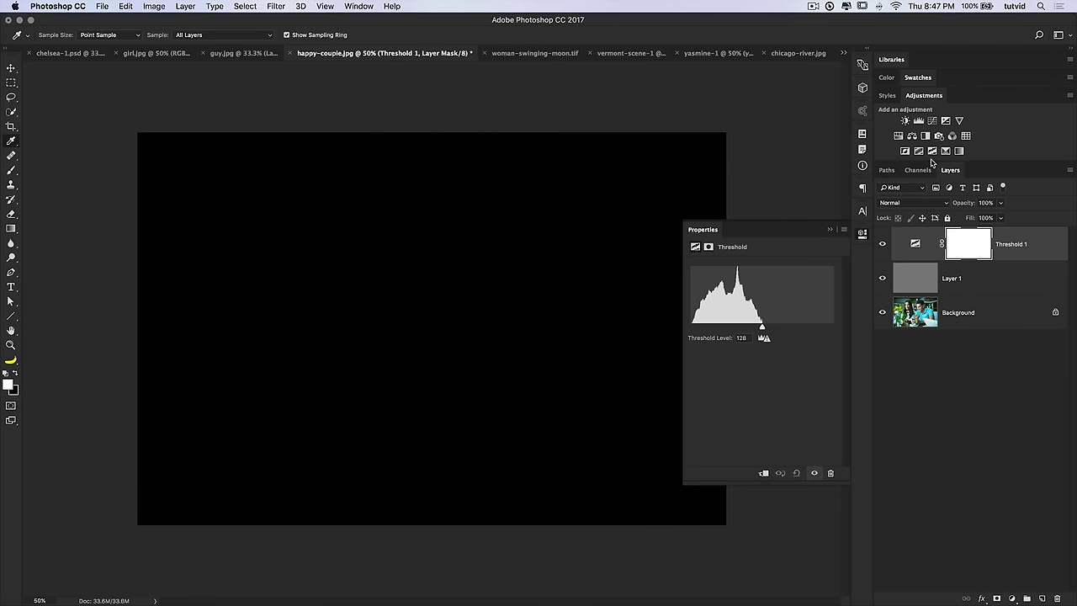
left_click(862, 236)
left_click(940, 278)
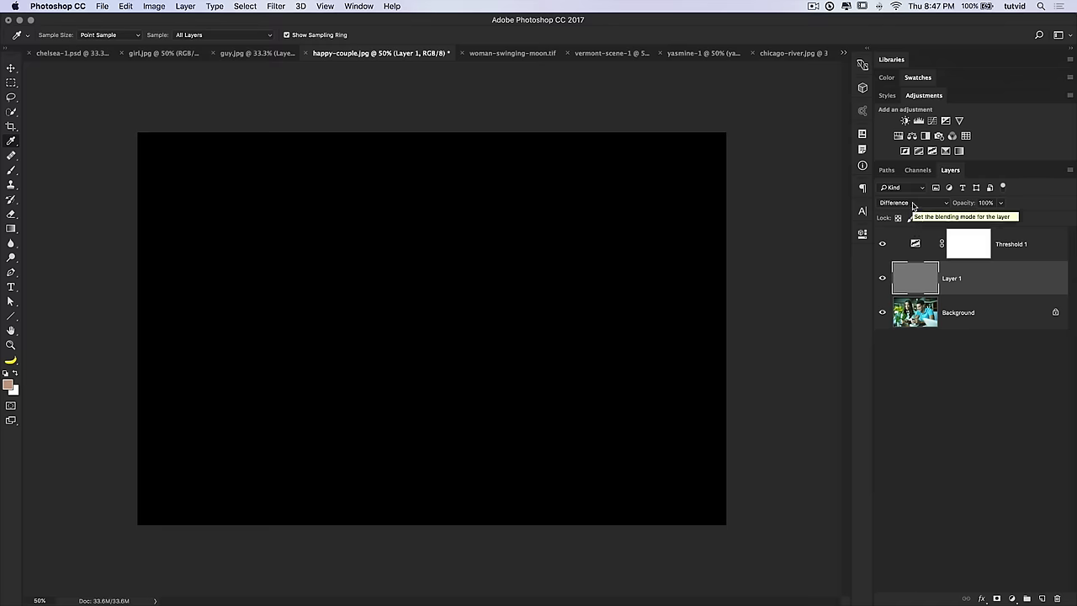
Lower the Threshold level until only small black patches marking the most neutral areas remain.
left_click(917, 247)
double_click(915, 245)
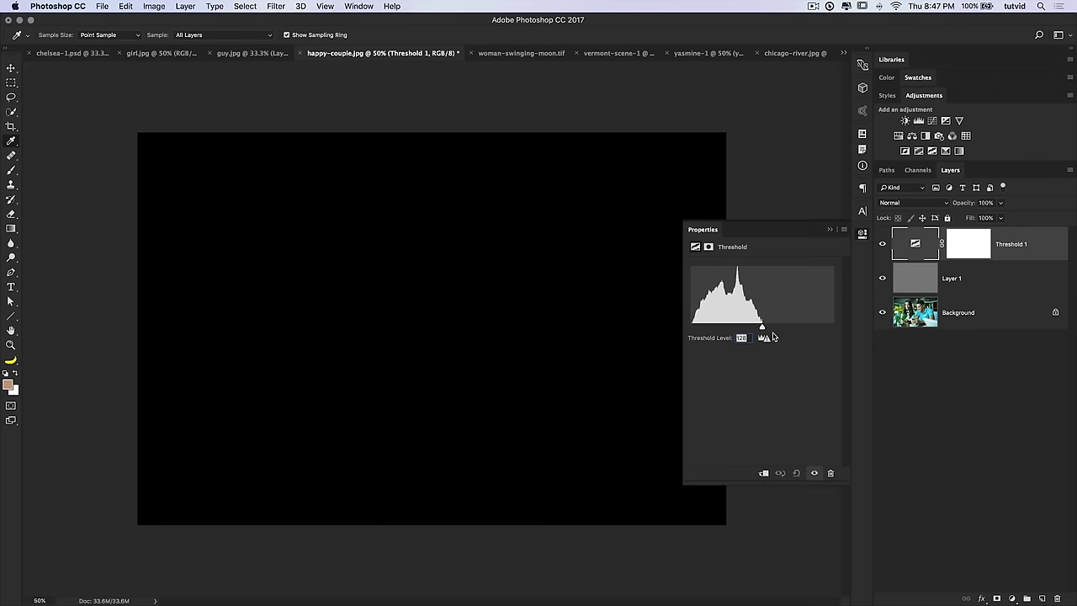
left_click_drag(764, 331, 695, 326)
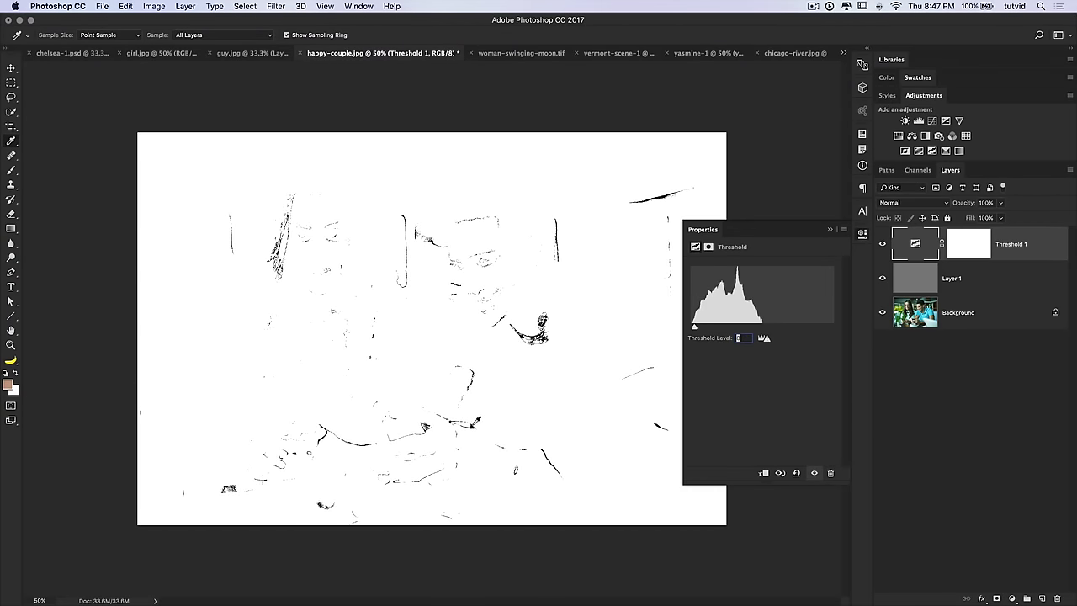
left_click(862, 233)
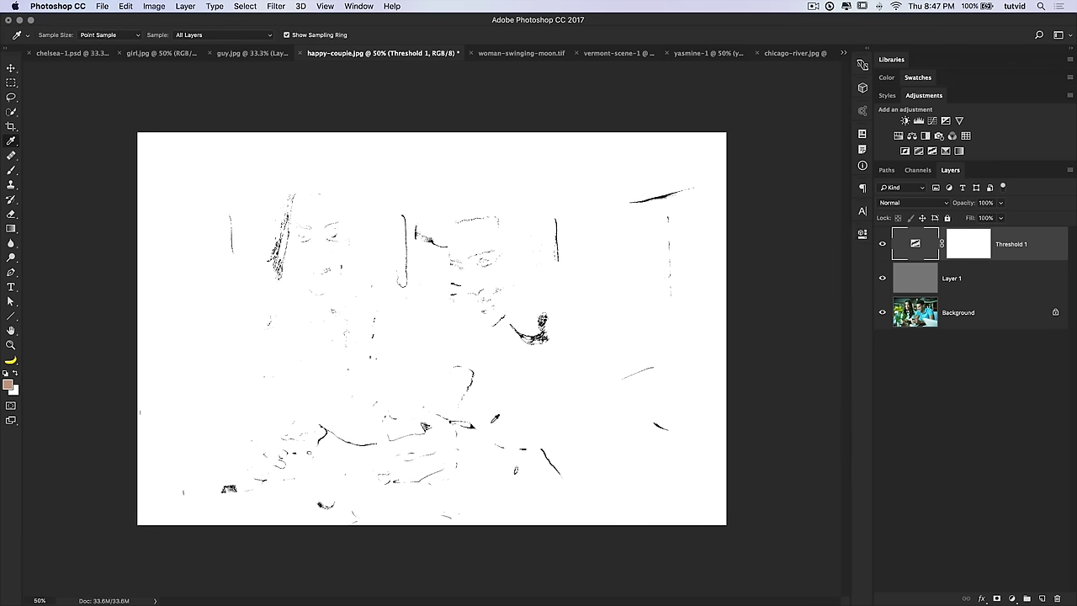
Place a color sampler on the dense black triangular patch beside the man's hand near the lower middle of the photo.
key("z")
left_click(497, 429)
scroll(409, 286, "up", 2)
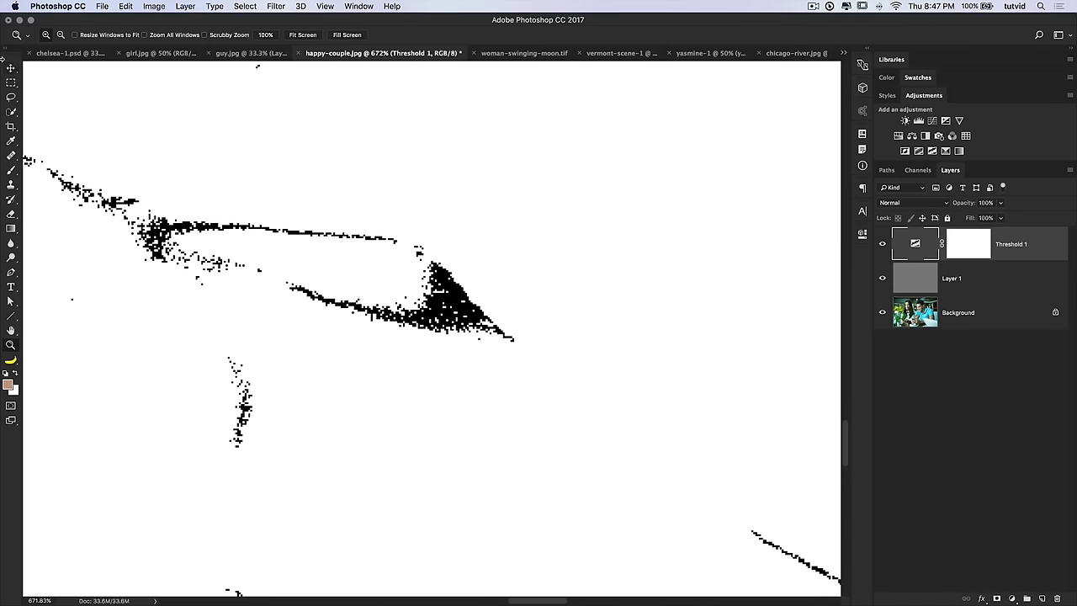
left_click(11, 141)
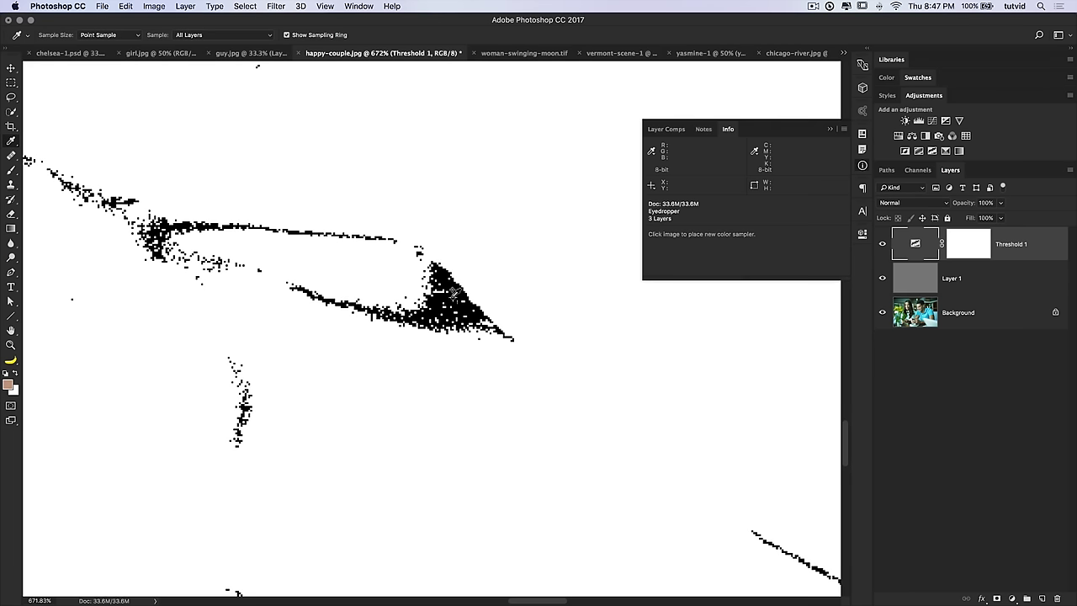
key("F8")
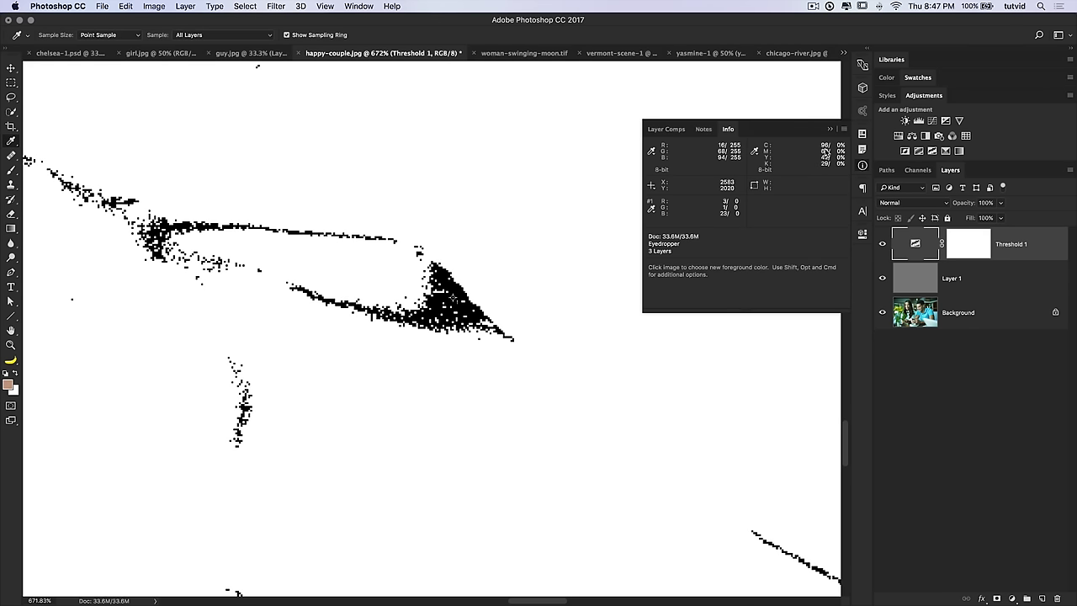
left_click(863, 167)
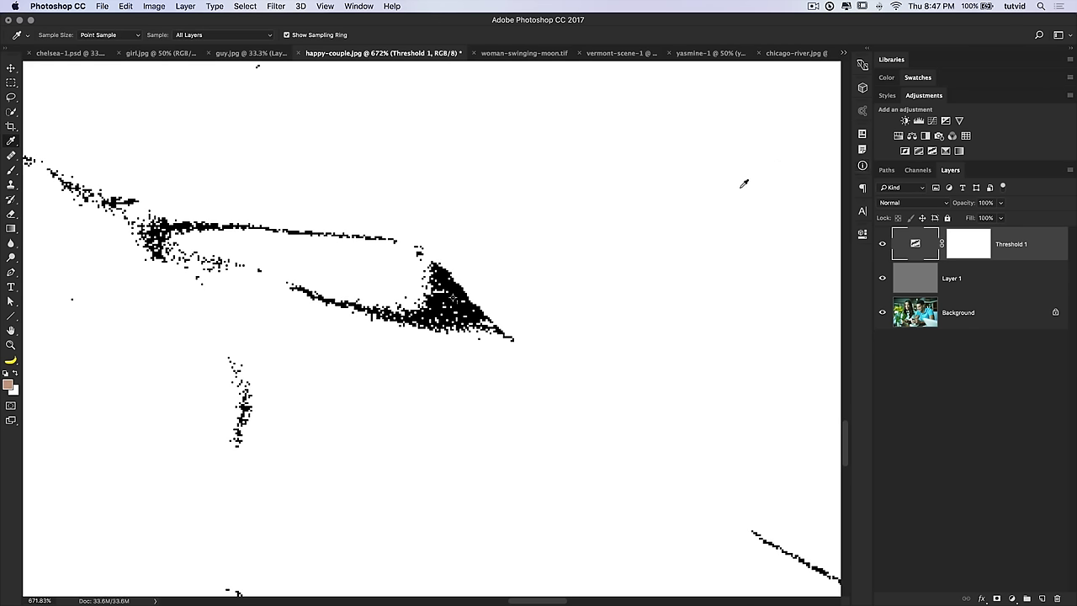
Hide the Threshold adjustment and the gray Difference layer, and add a Curves adjustment directly above the Background.
left_click(882, 245)
left_click(883, 277)
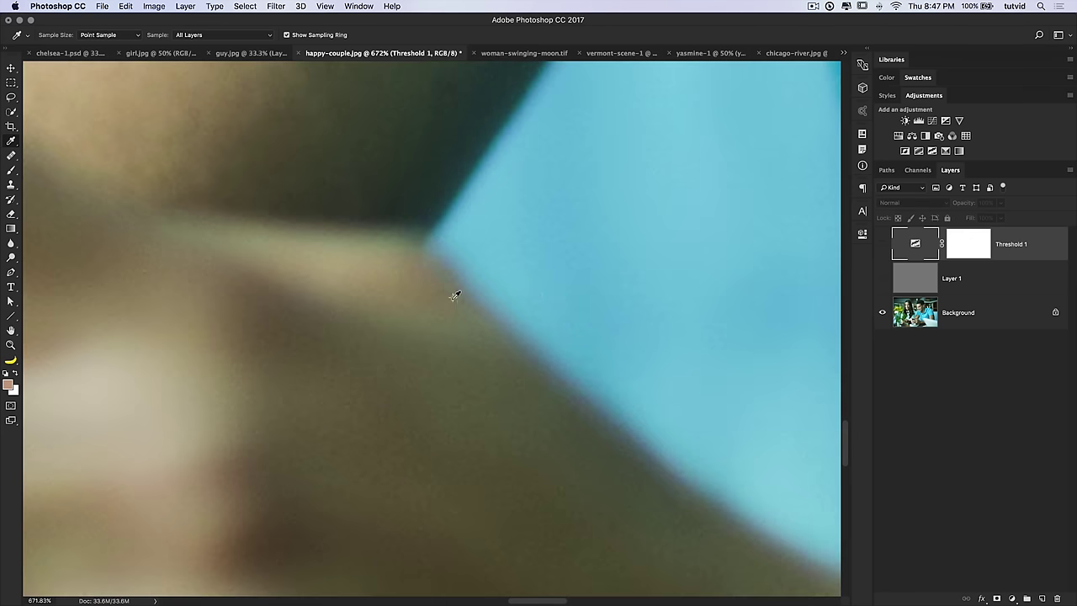
left_click(968, 310)
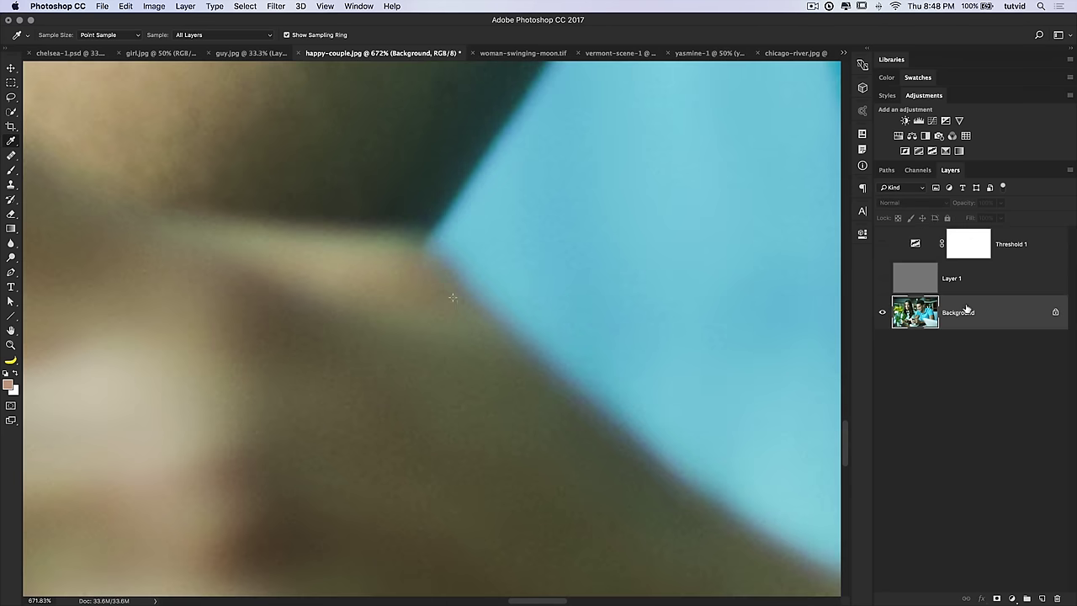
left_click(932, 120)
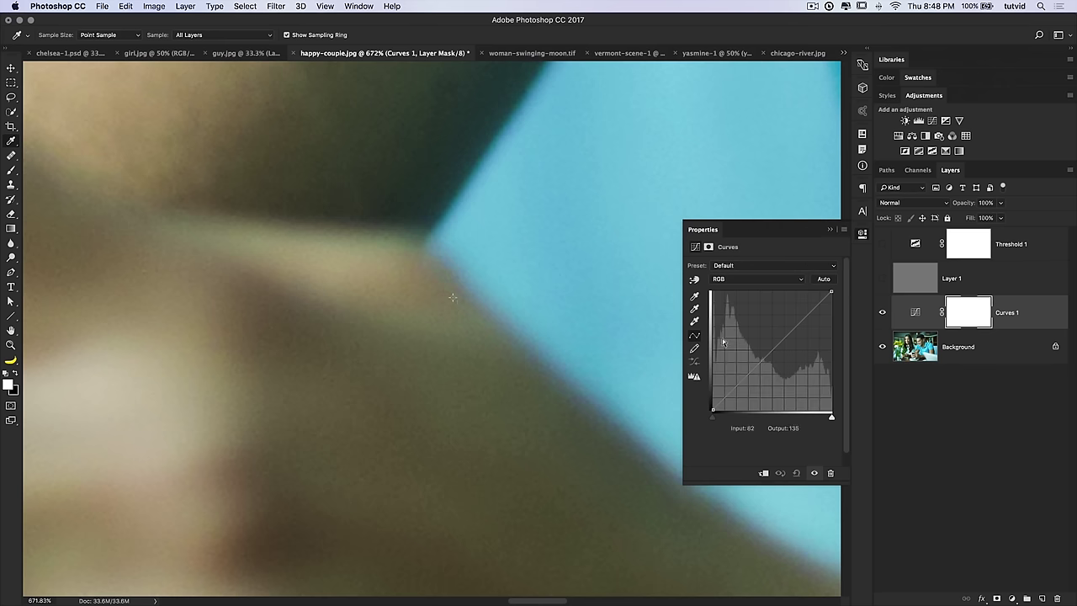
Set the Curves gray point at the color sampler mark to neutralize the photo's color cast.
left_click(695, 309)
left_click(455, 295)
key("super+1")
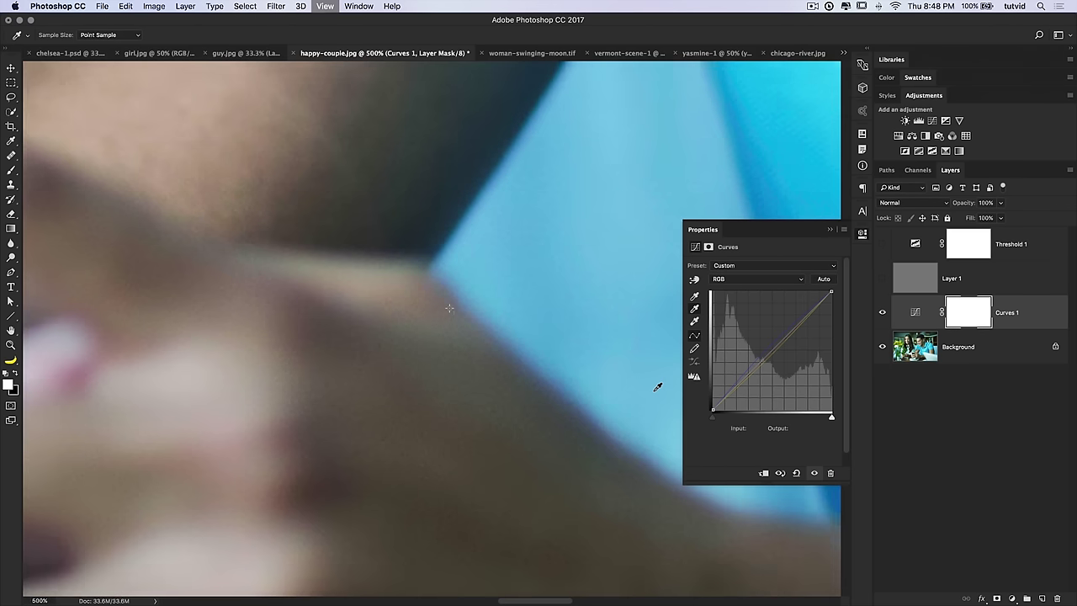
key("super+minus")
key("super+minus")
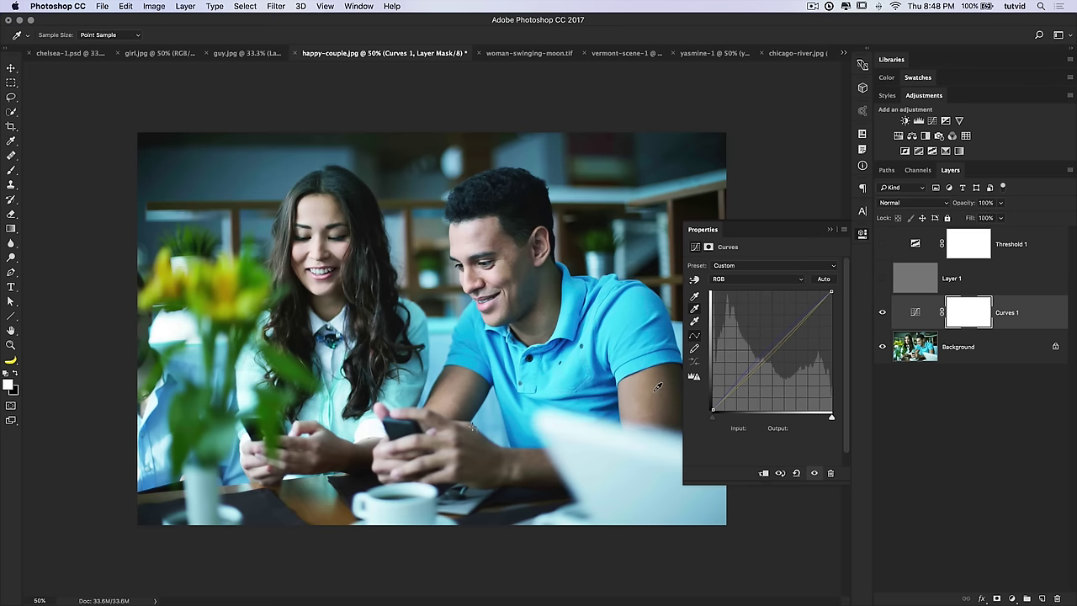
left_click(863, 234)
Compare the couple photo with and without the Curves correction, leaving the adjustment visible.
left_click(882, 314)
left_click(882, 314)
left_click(882, 314)
left_click(882, 314)
left_click(882, 314)
left_click(882, 313)
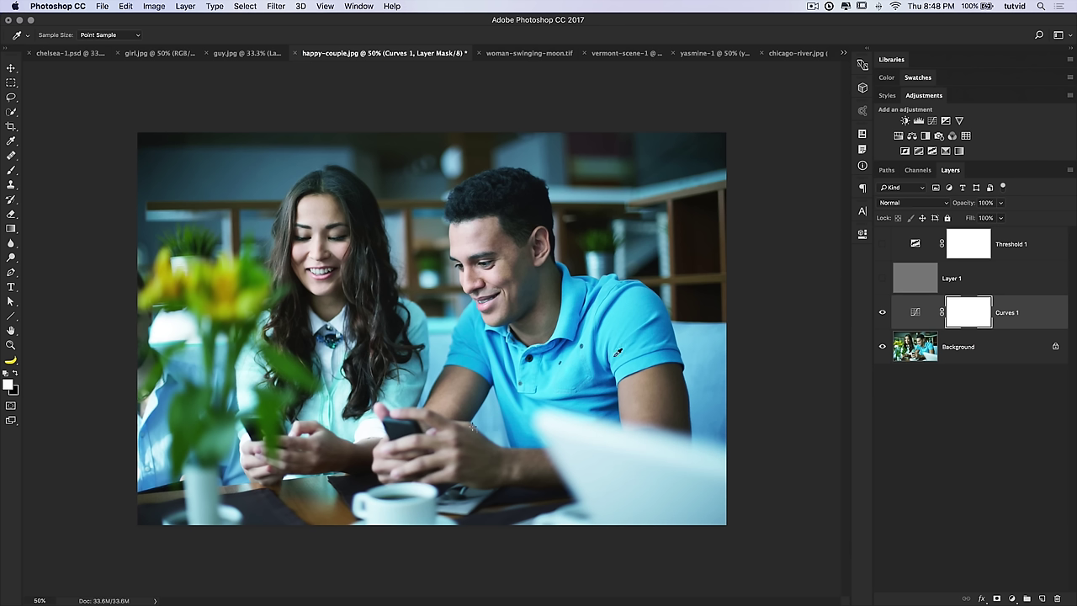
left_click(883, 314)
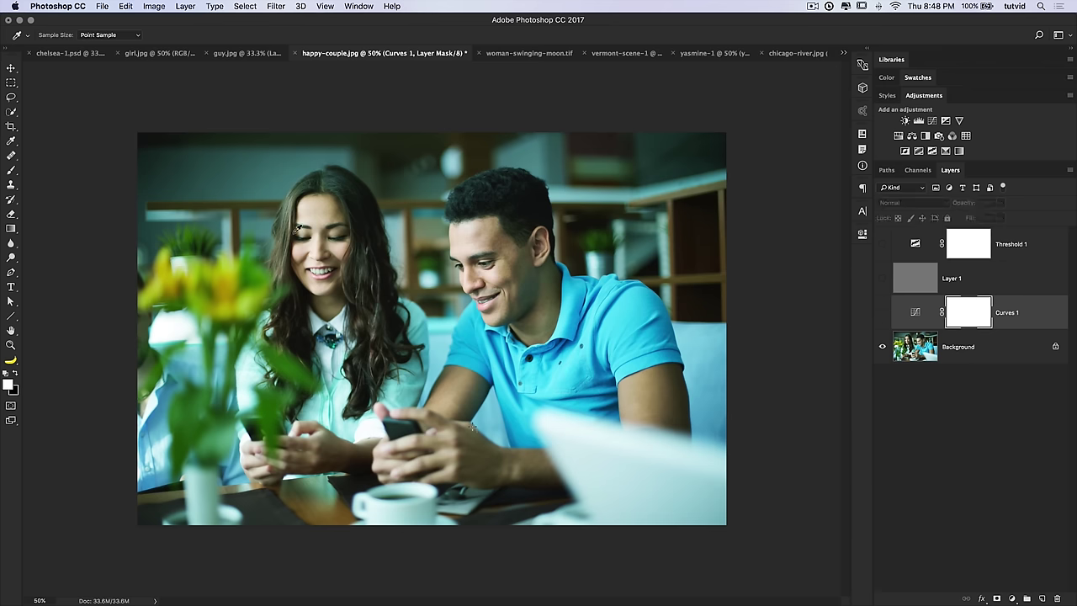
left_click(878, 329)
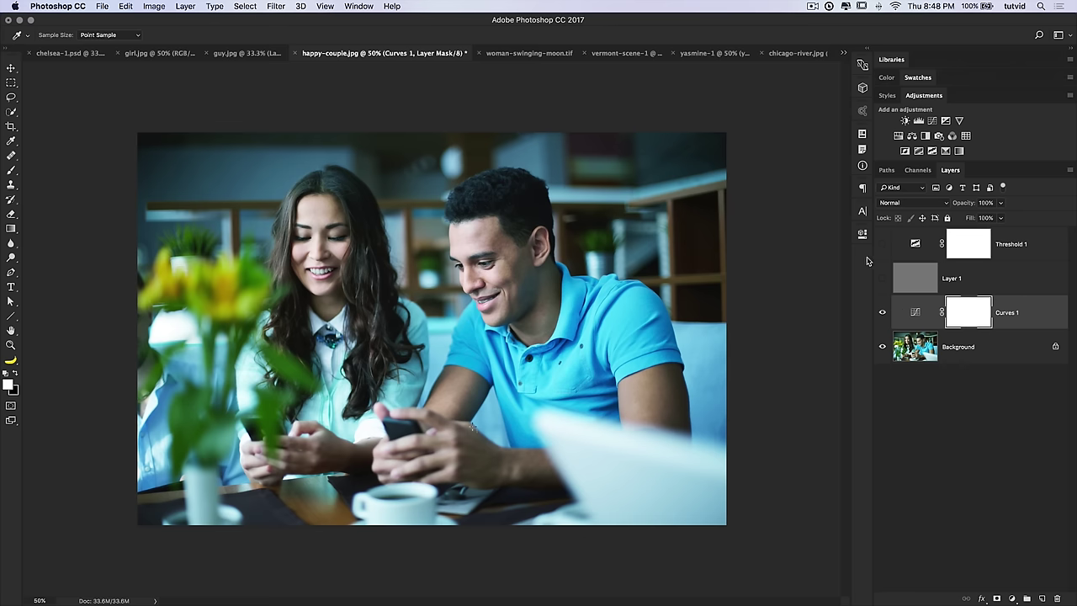
Lower the Curves adjustment's opacity to 71% and add a Vibrance adjustment above it.
mouse_move(968, 205)
left_mouse_down()
mouse_move(951, 205)
mouse_move(963, 205)
left_mouse_up()
key("v")
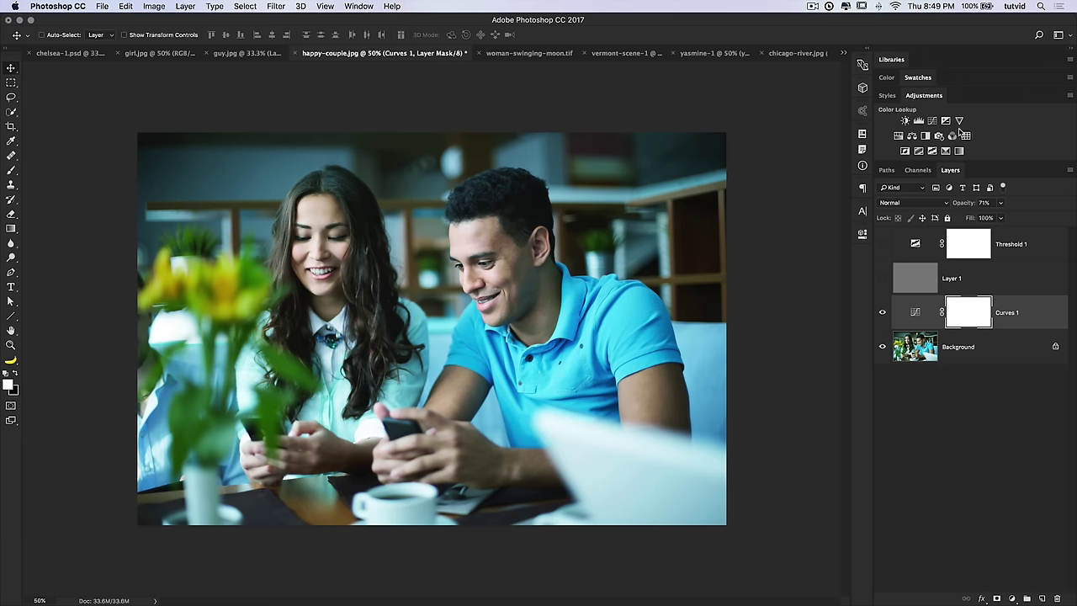
left_click(959, 120)
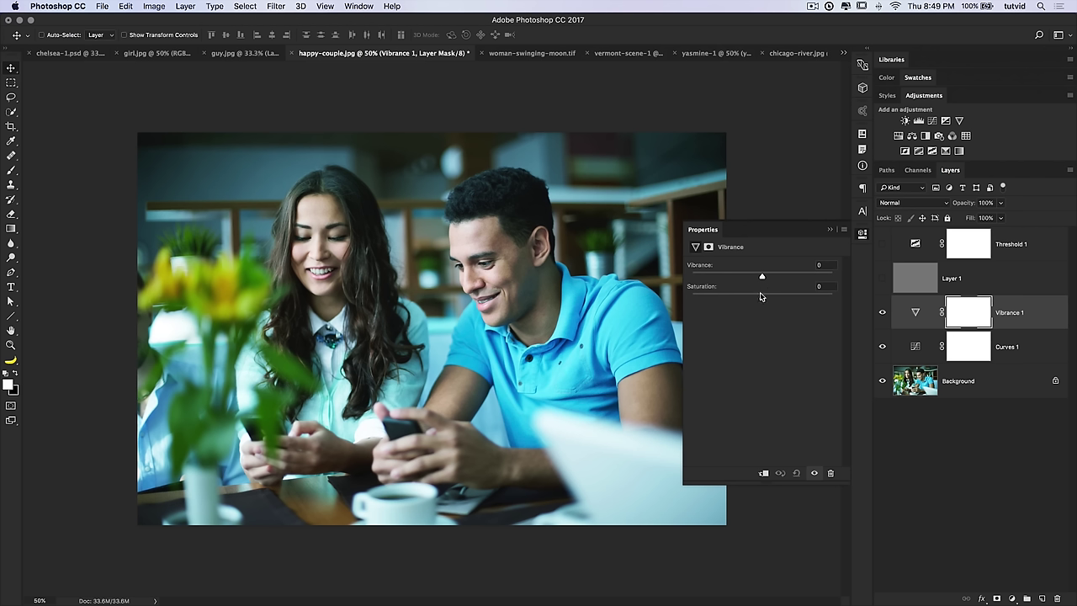
Try the Vibrance adjustment's Saturation at +79 and at its maximum, and return it to 0.
left_click_drag(763, 301, 820, 301)
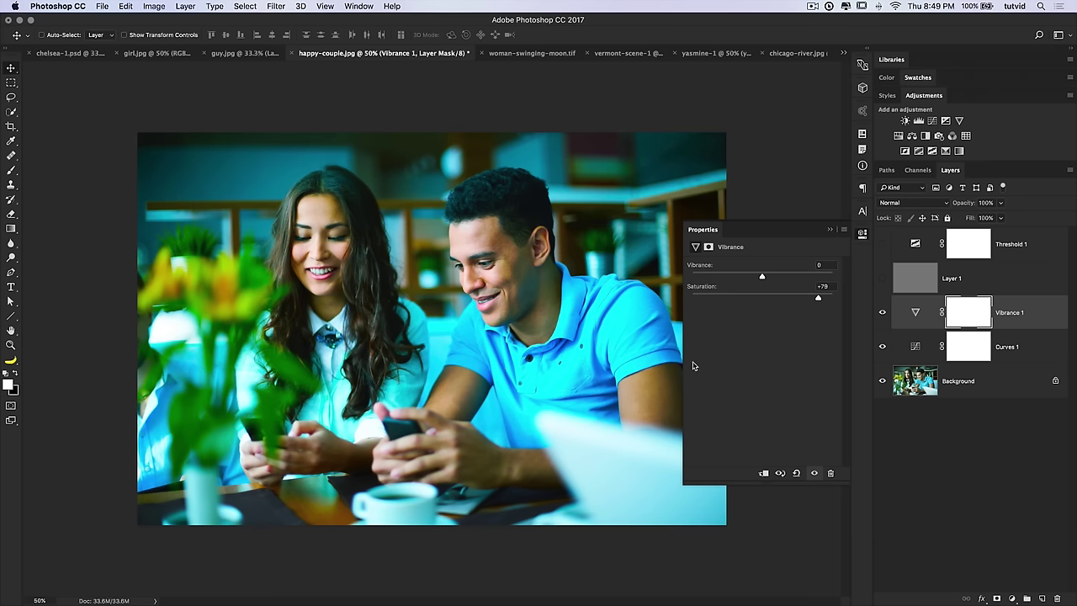
left_click_drag(819, 298, 838, 300)
mouse_move(832, 301)
left_mouse_down()
mouse_move(766, 299)
mouse_move(834, 301)
left_mouse_up()
left_click_drag(833, 300, 764, 299)
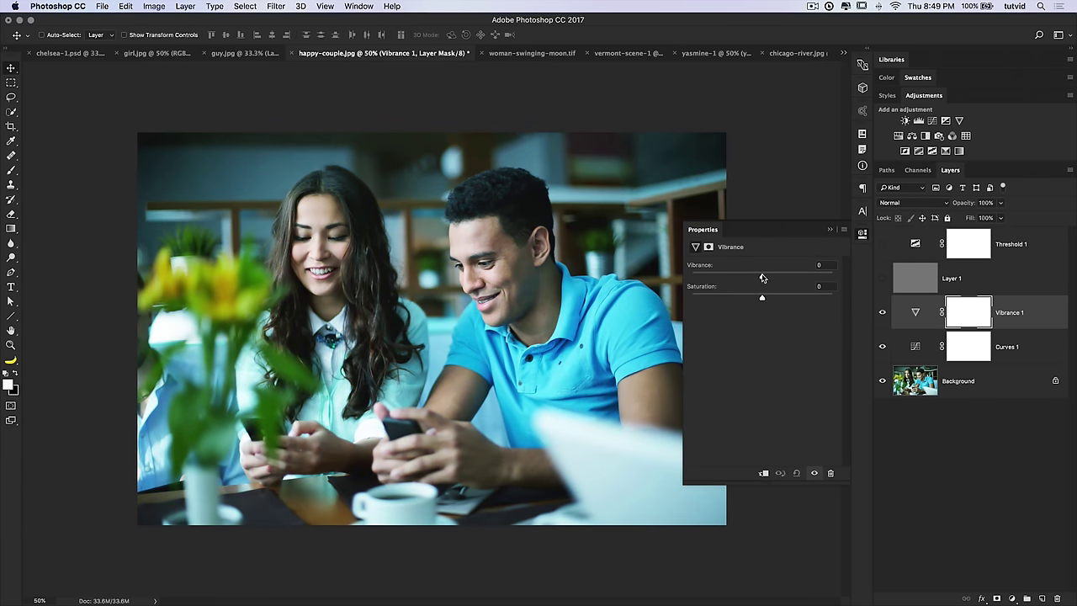
Try Vibrance at +100, reduce it to about +56, and set Saturation to -11.
left_click_drag(763, 279, 834, 279)
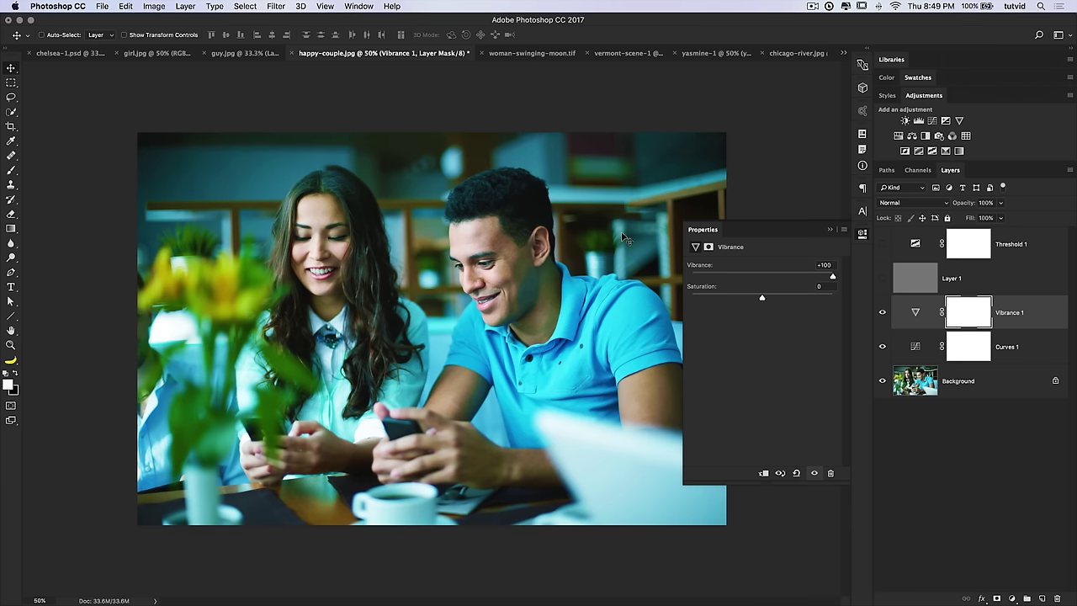
left_click_drag(832, 277, 808, 281)
left_click_drag(756, 300, 755, 300)
Compare the photo with and without the Vibrance adjustment, leaving it visible, and close its settings.
left_click(882, 313)
left_click(882, 313)
left_click(882, 313)
left_click(882, 313)
left_click(883, 313)
left_click(883, 313)
left_click_drag(801, 278, 805, 279)
left_click(862, 236)
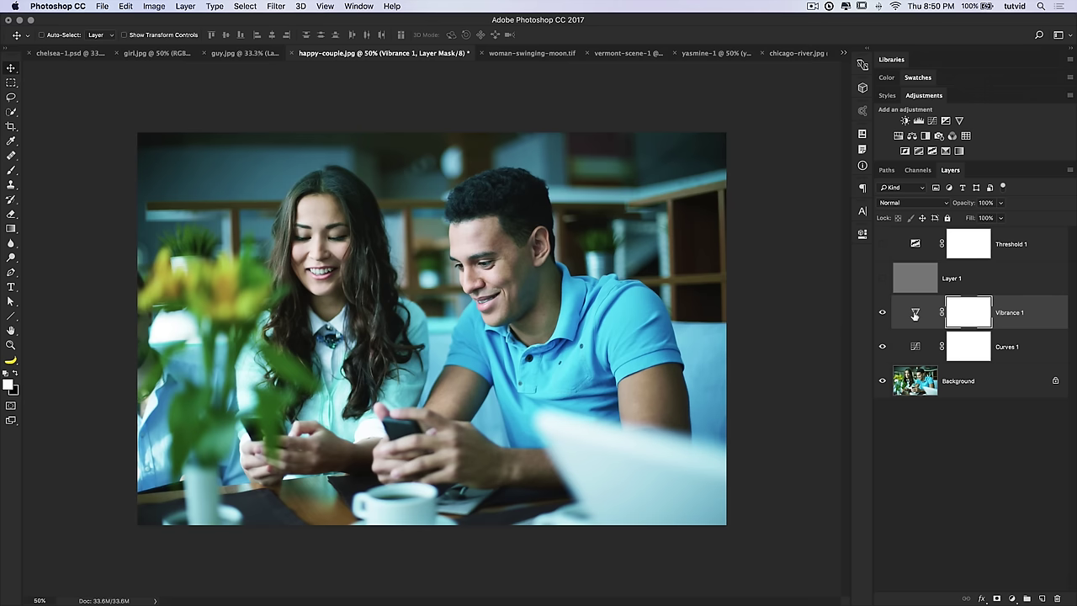
Change the Vibrance adjustment's settings to Vibrance -19 and Saturation +41.
double_click(916, 315)
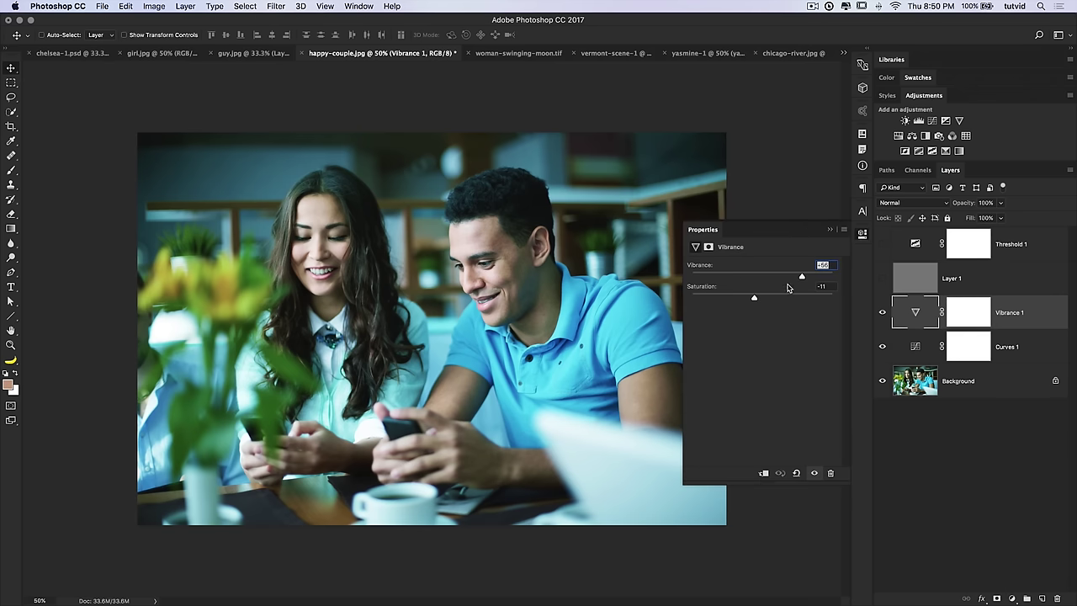
key("Tab")
left_click_drag(767, 300, 795, 300)
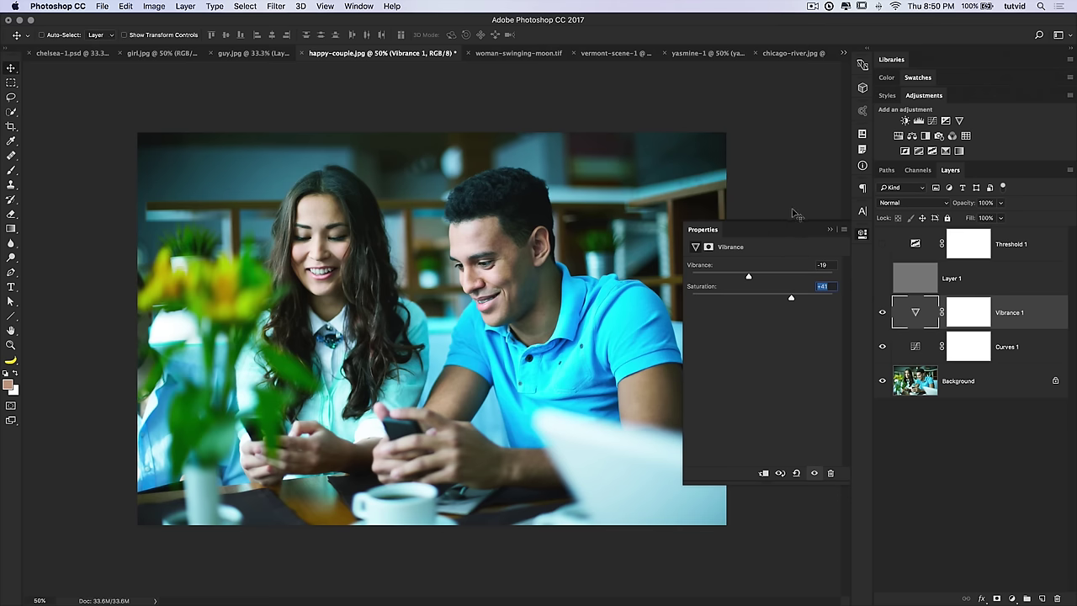
left_click(863, 234)
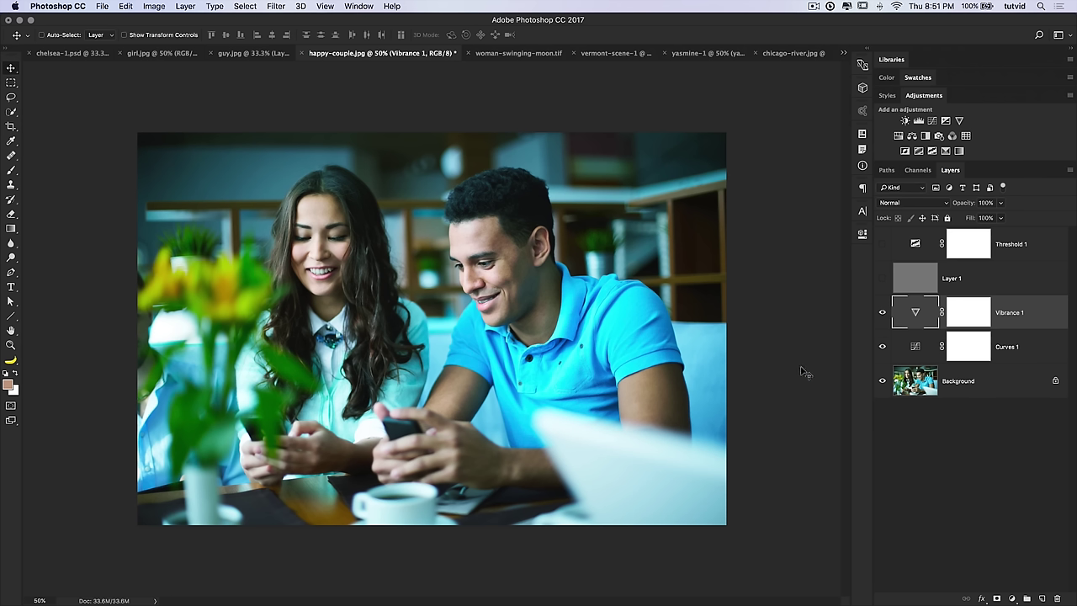
Switch to woman-swinging-moon.tif, examine the Smart Sharpen preview on different parts of the image, and cancel the filter.
left_click(505, 53)
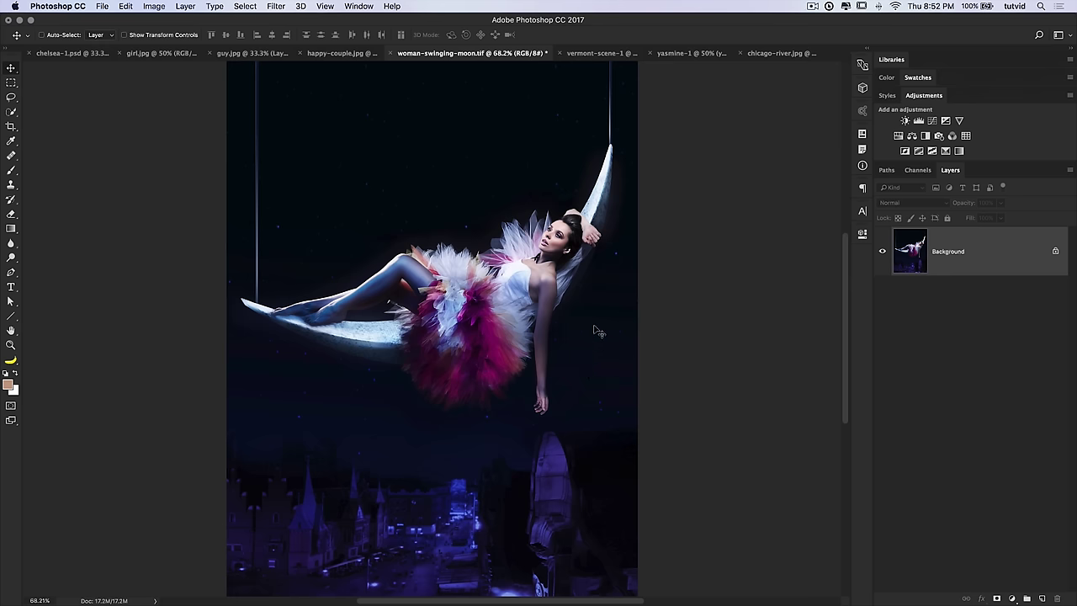
left_click(275, 6)
mouse_move(289, 203)
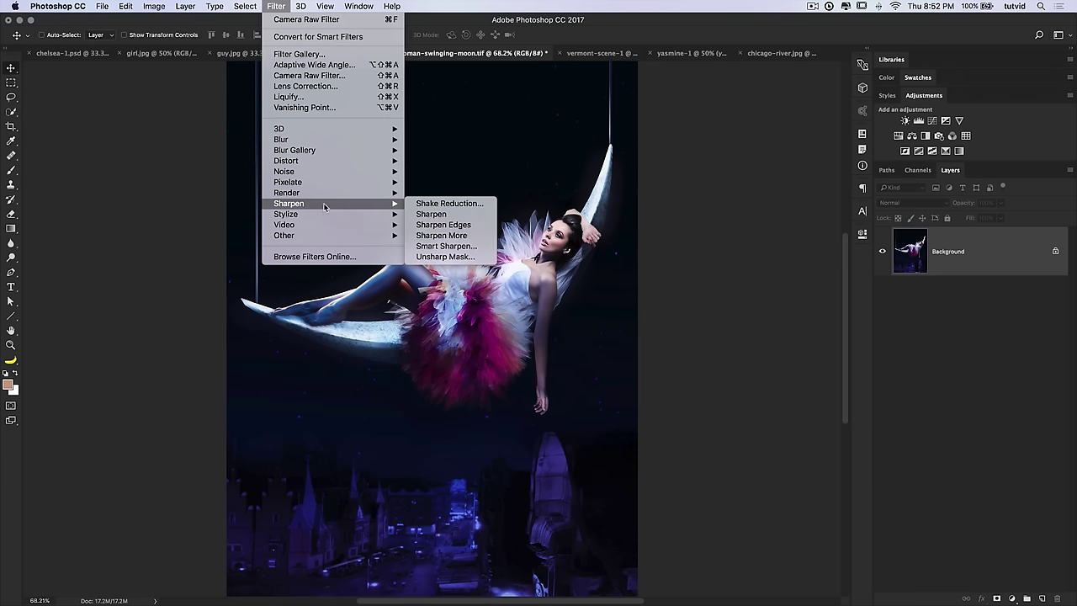
left_click(438, 245)
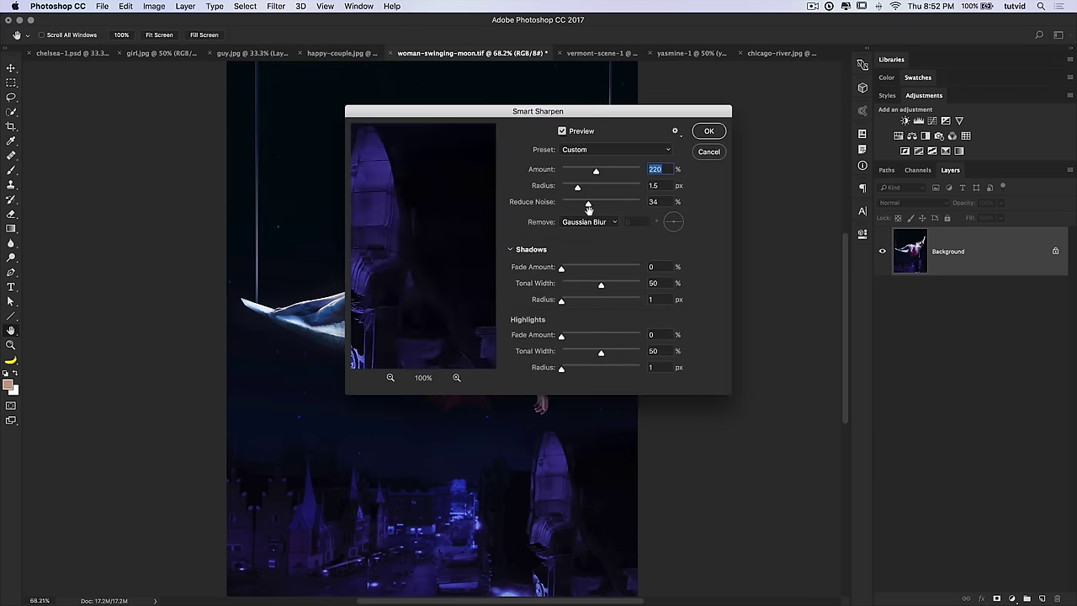
left_click_drag(620, 111, 659, 160)
left_click_drag(481, 211, 438, 406)
left_click_drag(421, 202, 497, 379)
left_click_drag(435, 272, 482, 284)
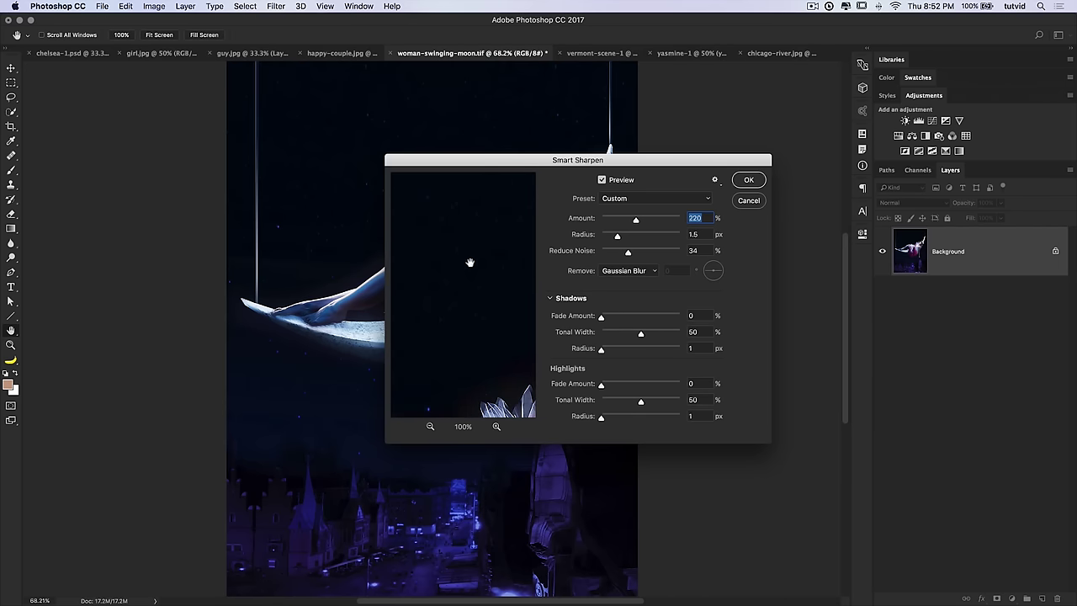
left_click(761, 201)
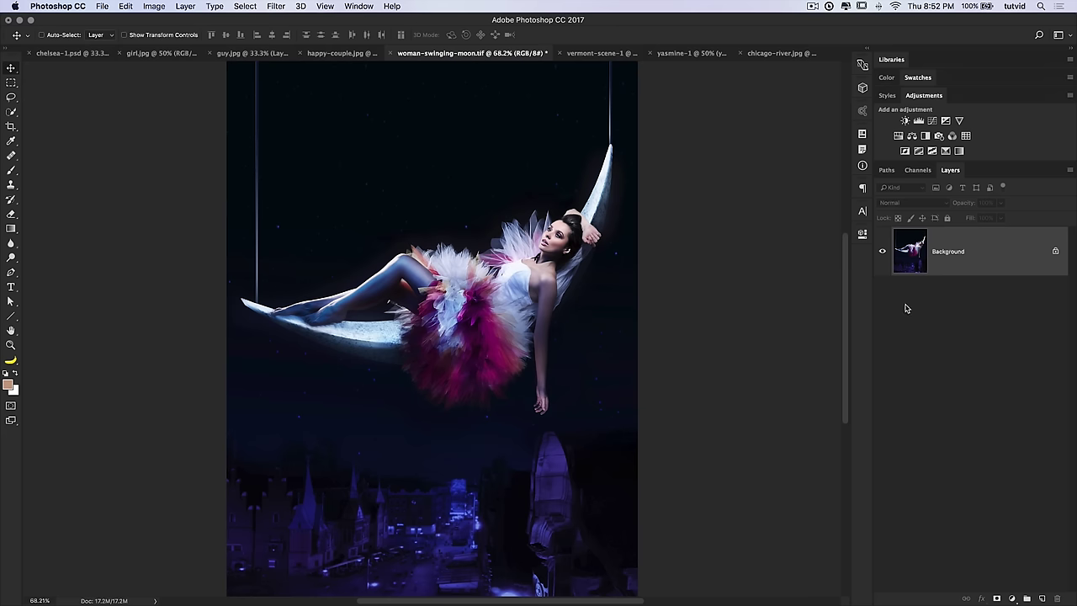
Convert the Background to a smart object and open the Detail settings of the Camera Raw Filter for it.
right_click(984, 251)
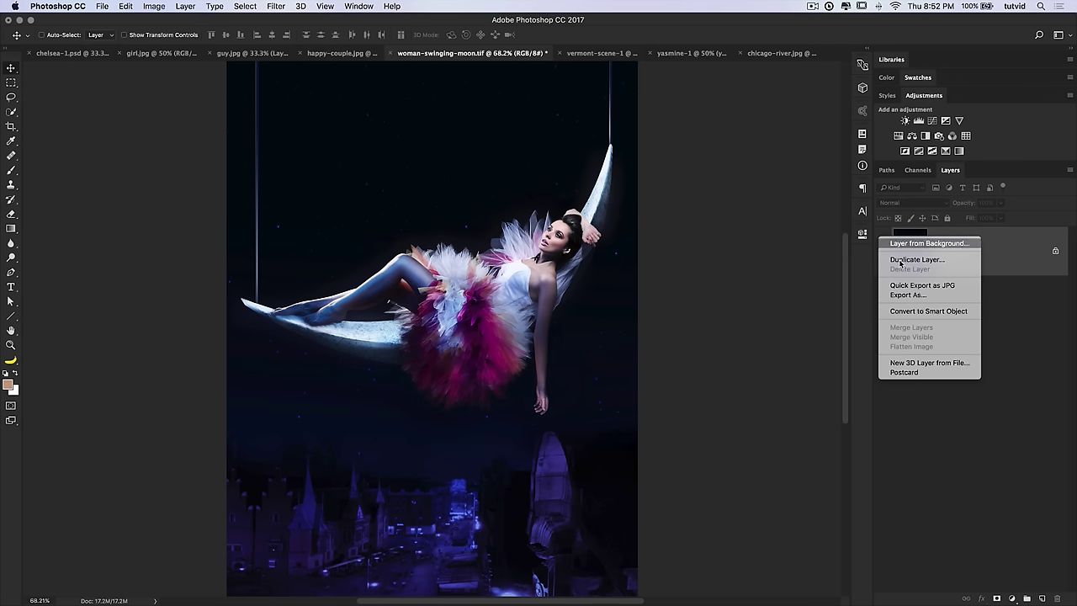
left_click(934, 310)
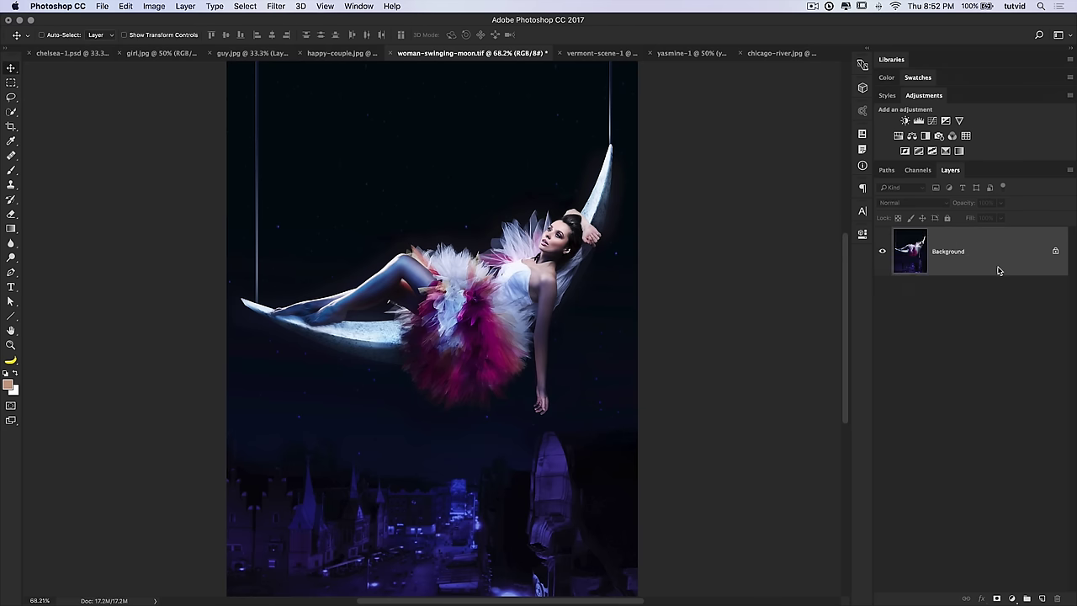
left_click(277, 7)
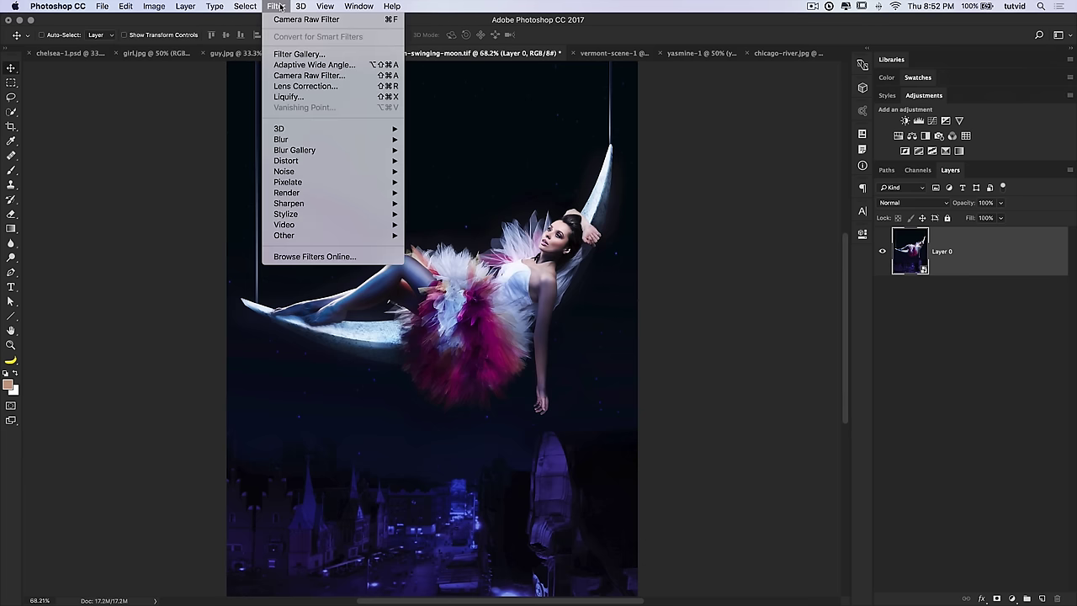
left_click(310, 76)
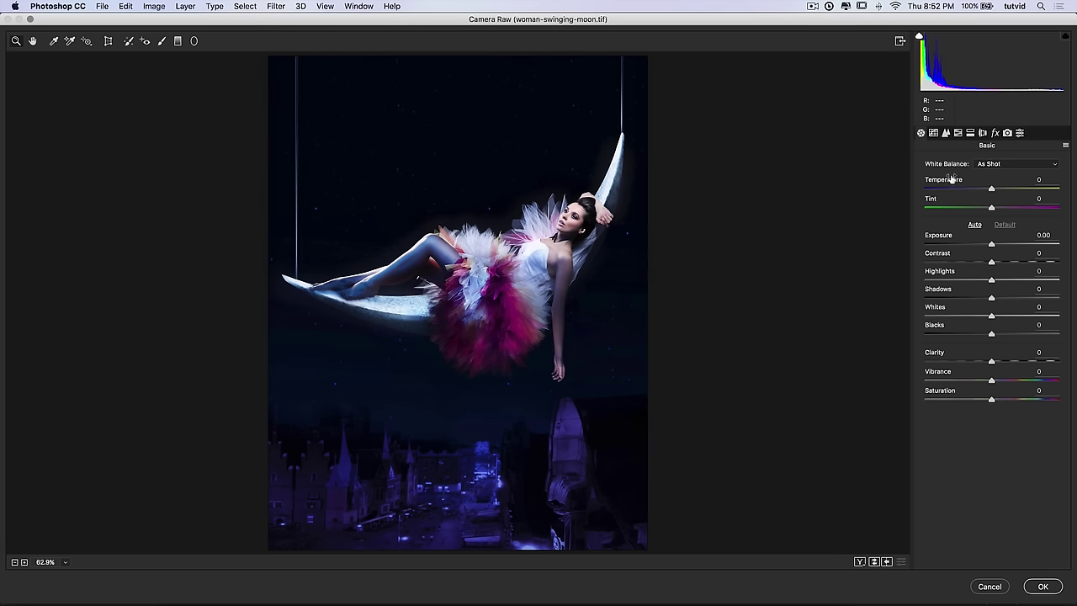
left_click(946, 133)
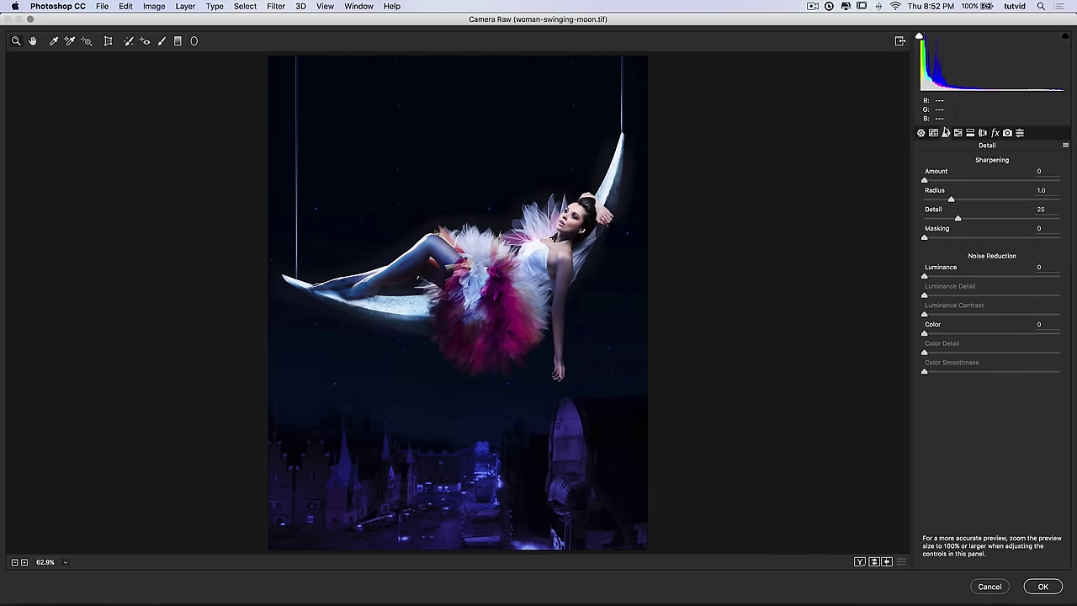
Apply Camera Raw sharpening with Amount 71, Radius 0.7, Detail 21 and Masking 60, keeping Luminance noise reduction at 0.
left_click_drag(951, 181, 993, 183)
left_click_drag(925, 239, 932, 240)
left_click_drag(937, 240, 1005, 247)
key("alt")
mouse_move(958, 220)
left_mouse_down()
mouse_move(990, 224)
mouse_move(952, 219)
mouse_move(982, 207)
mouse_move(942, 211)
mouse_move(1002, 217)
mouse_move(925, 224)
mouse_move(959, 227)
mouse_move(937, 223)
left_mouse_up()
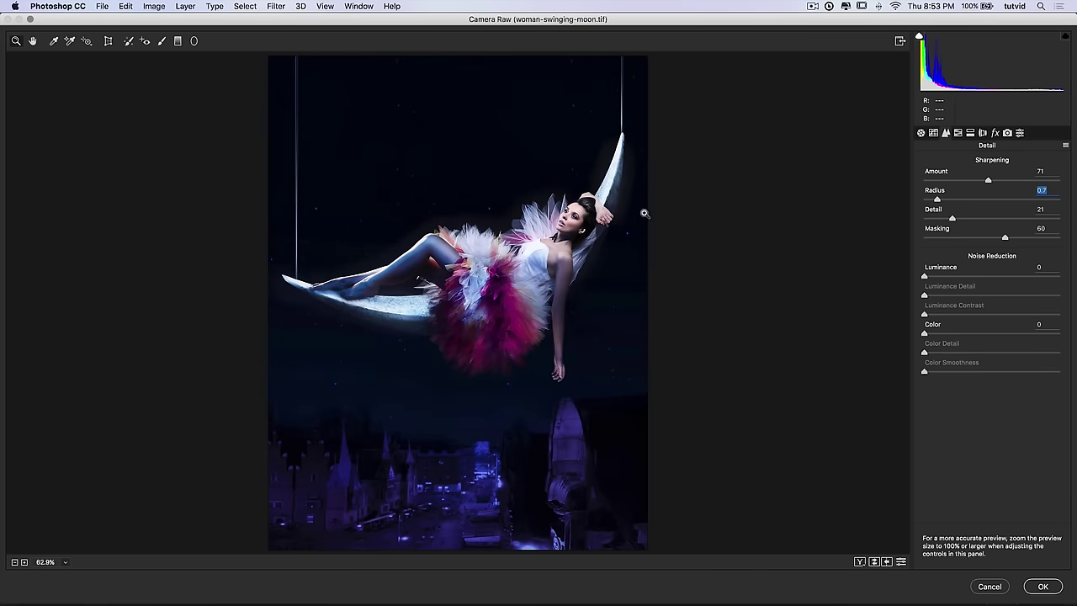
mouse_move(925, 277)
left_mouse_down()
mouse_move(950, 279)
mouse_move(959, 294)
mouse_move(1011, 291)
mouse_move(913, 291)
left_mouse_up()
left_click(1043, 587)
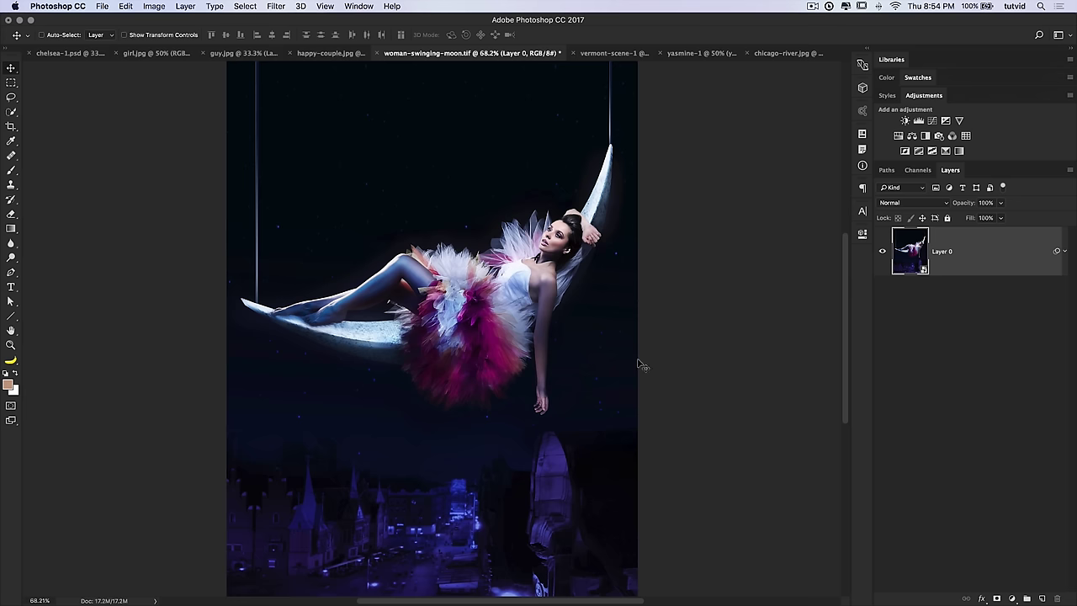
Switch to the yasmine-1 document, passing through vermont-scene-1, and duplicate the yasmine layer.
left_click(595, 54)
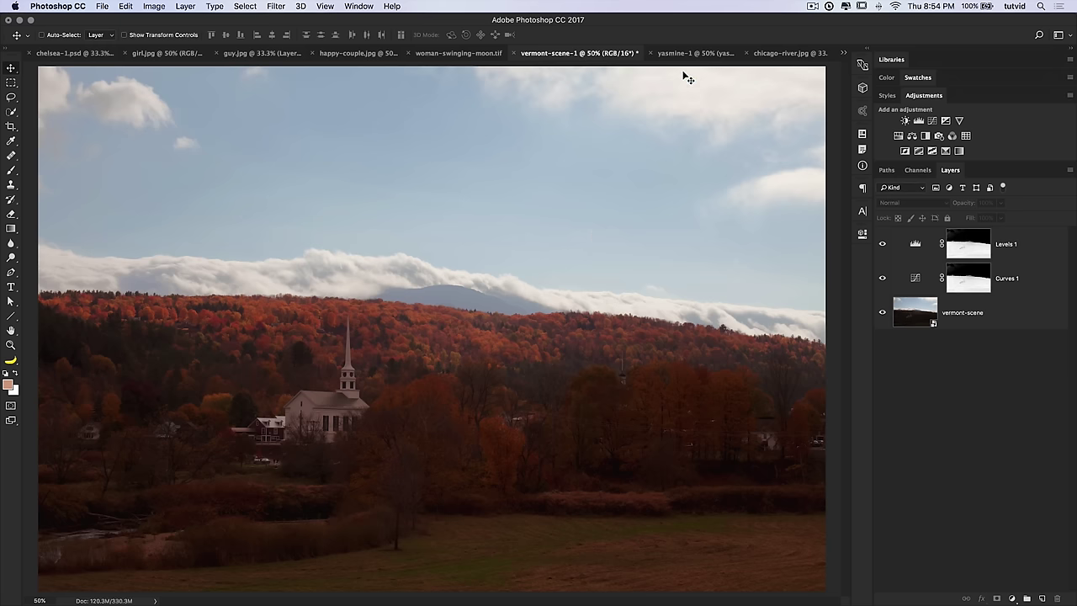
left_click(704, 55)
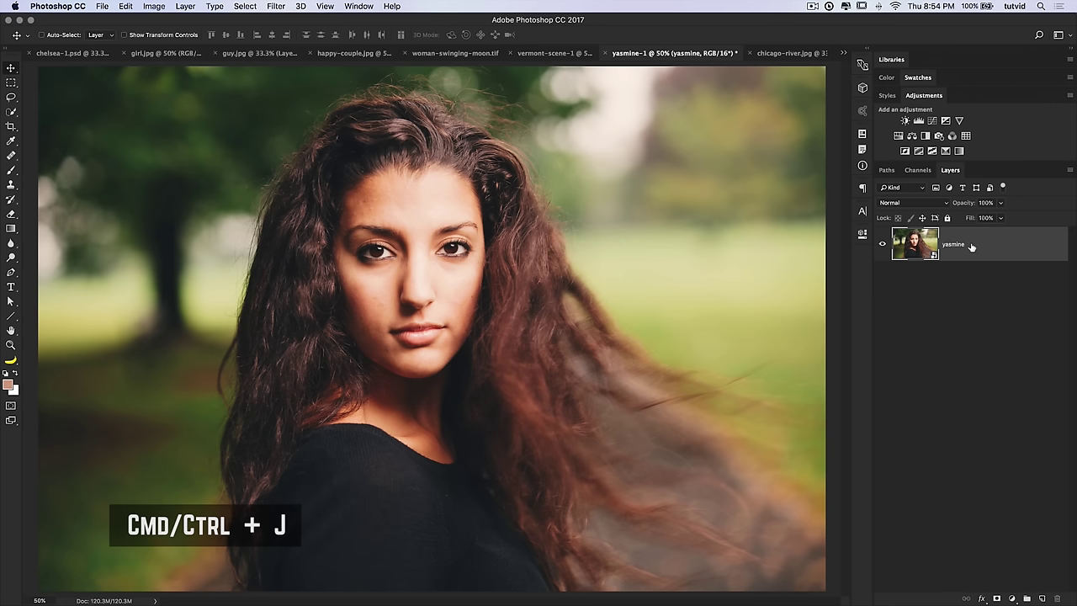
key("super+j")
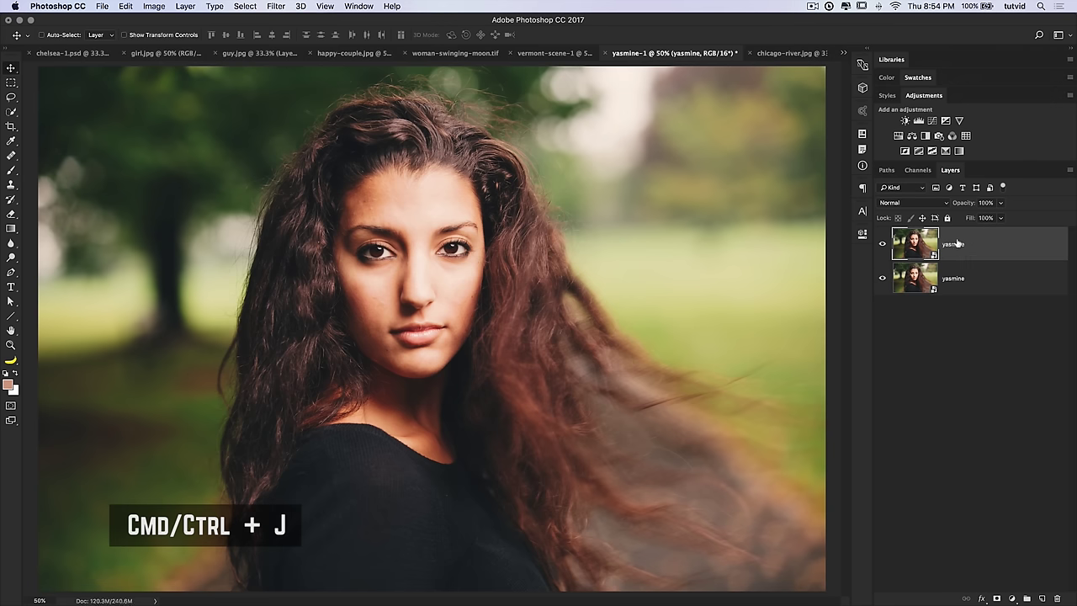
Add Curves, Levels, Channel Mixer, Exposure and Black & White adjustment layers at default settings, and delete the Black & White one.
left_click(919, 121)
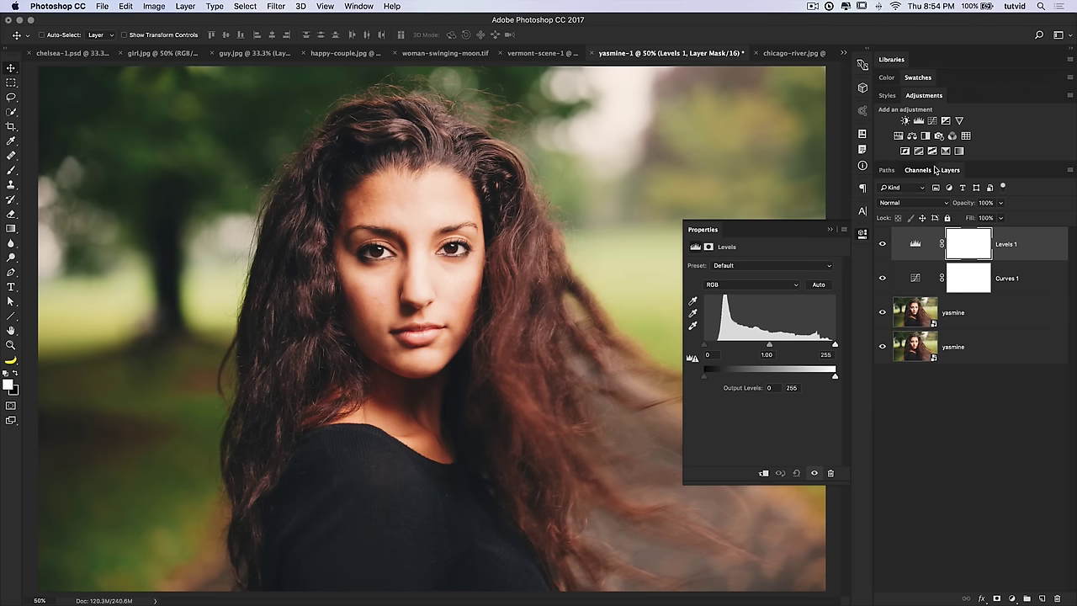
left_click(918, 170)
left_click(950, 170)
left_click(952, 136)
left_click(945, 121)
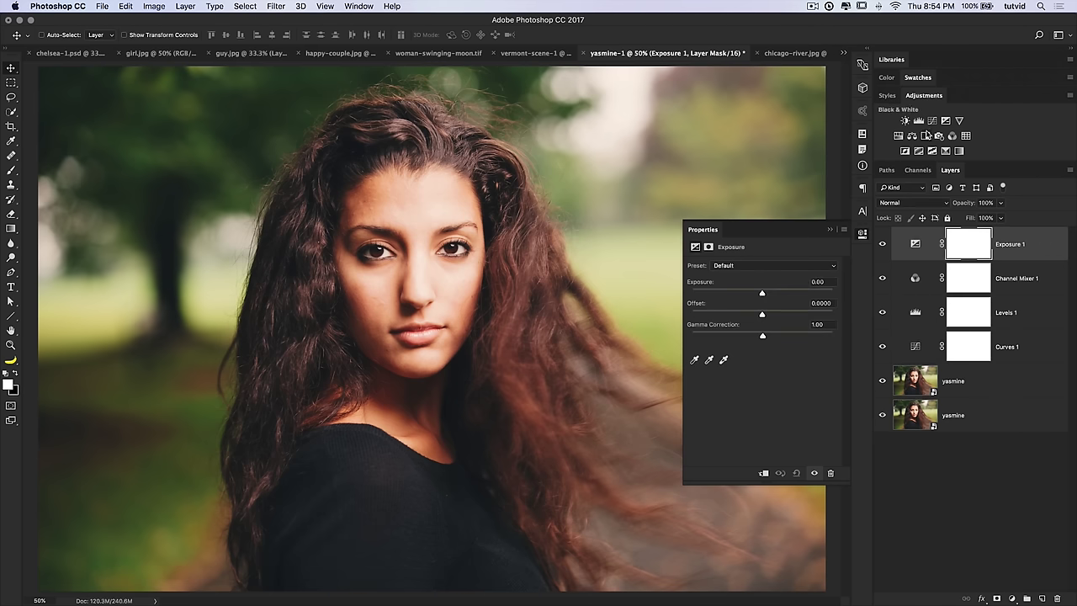
left_click(925, 135)
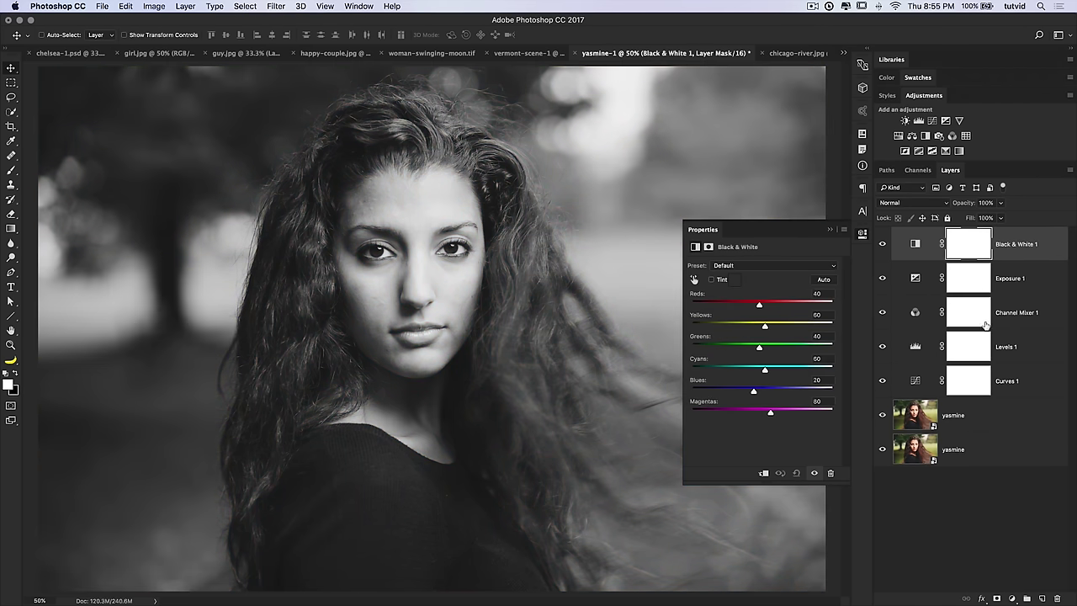
left_click(883, 244)
key("Delete")
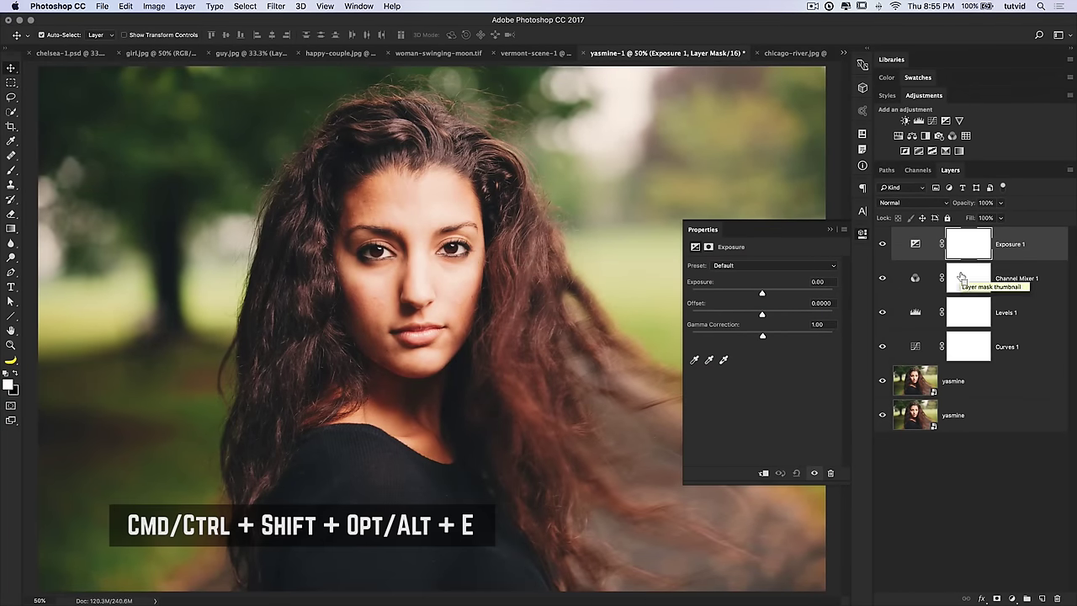
Stamp all visible layers into a new top layer and delete the adjustment layers and upper yasmine copy beneath it.
key("super+shift+alt+e")
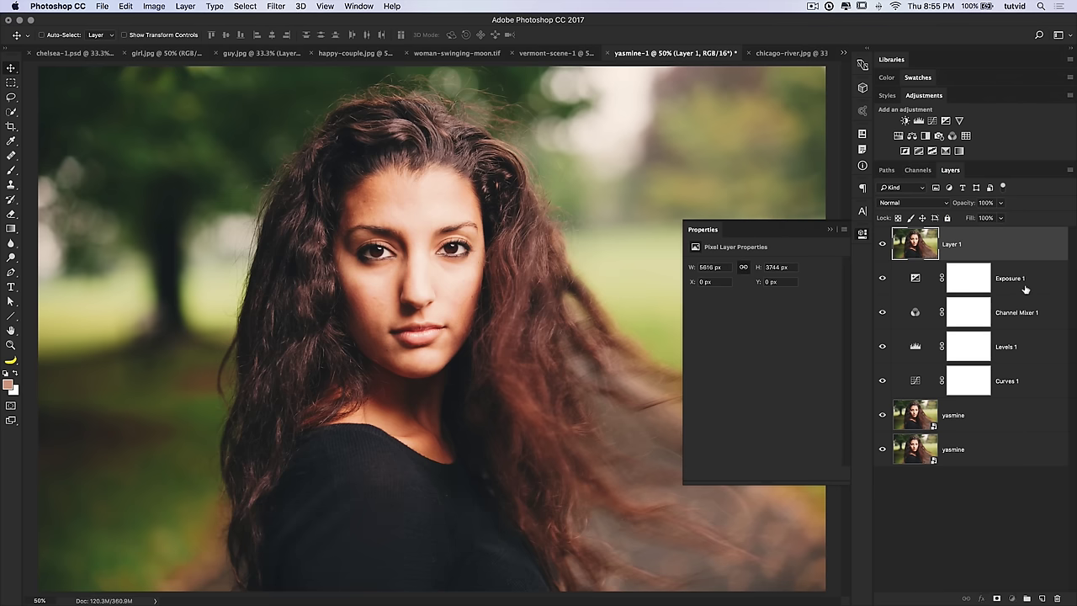
left_click(1025, 290)
left_click(982, 417, "shift")
key("Delete")
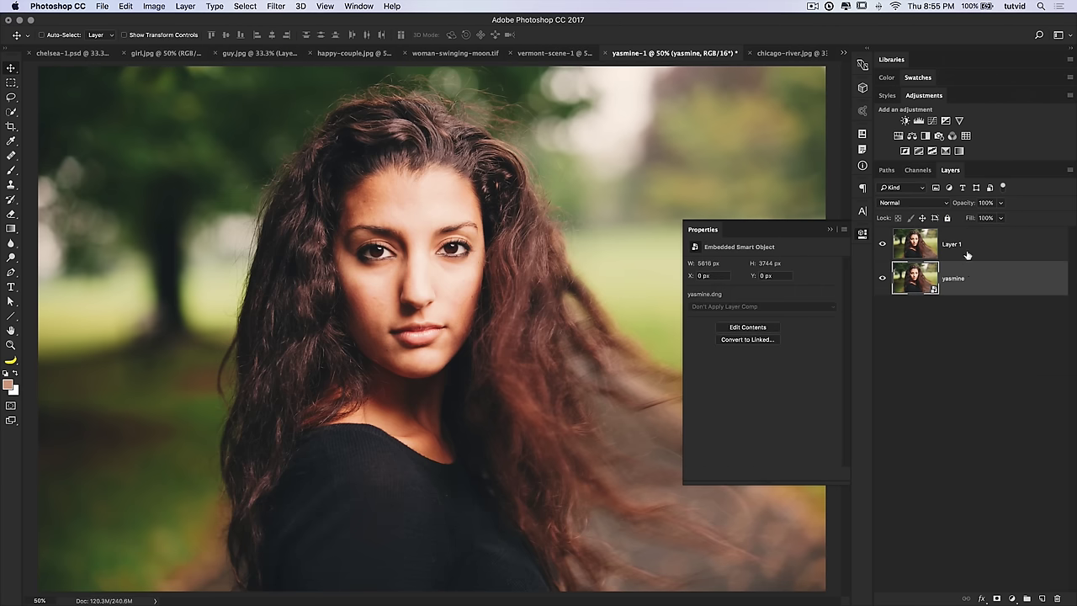
Rename the stamped layer as Sharpen and collapse its properties.
left_click(955, 246)
type("Sharpen")
key("Return")
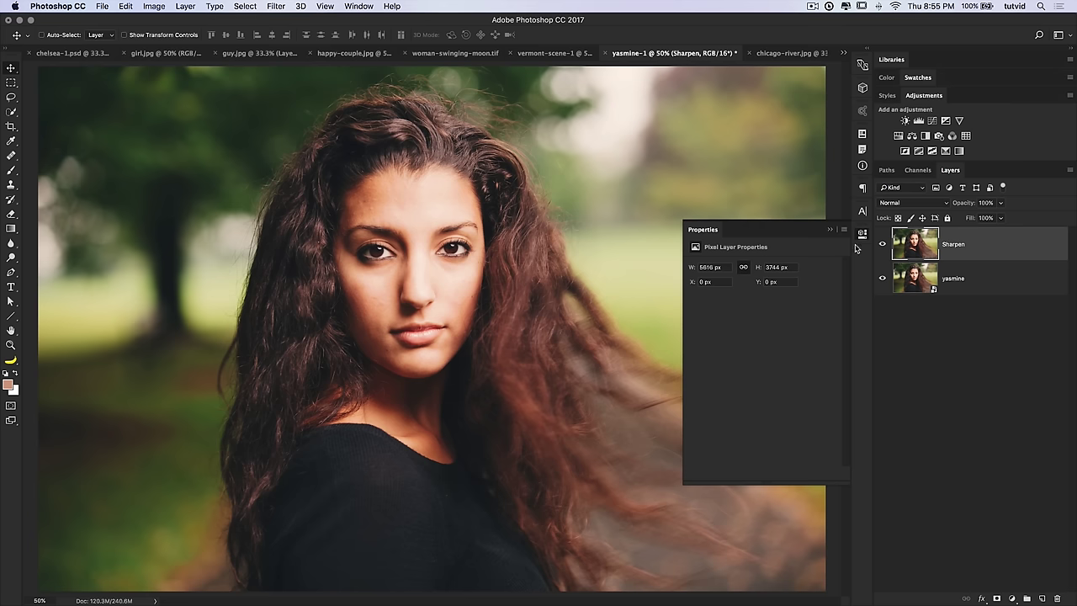
left_click(862, 235)
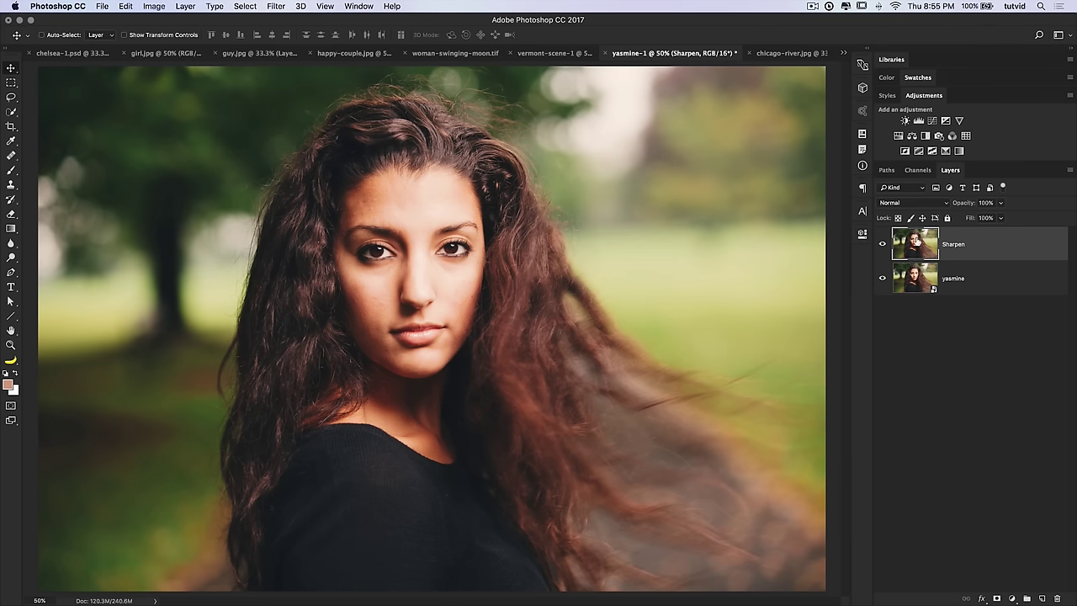
Set Quick Mask so color indicates Selected Areas in red at 100% opacity, and enter Quick Mask mode on the Sharpen layer.
left_click(11, 406)
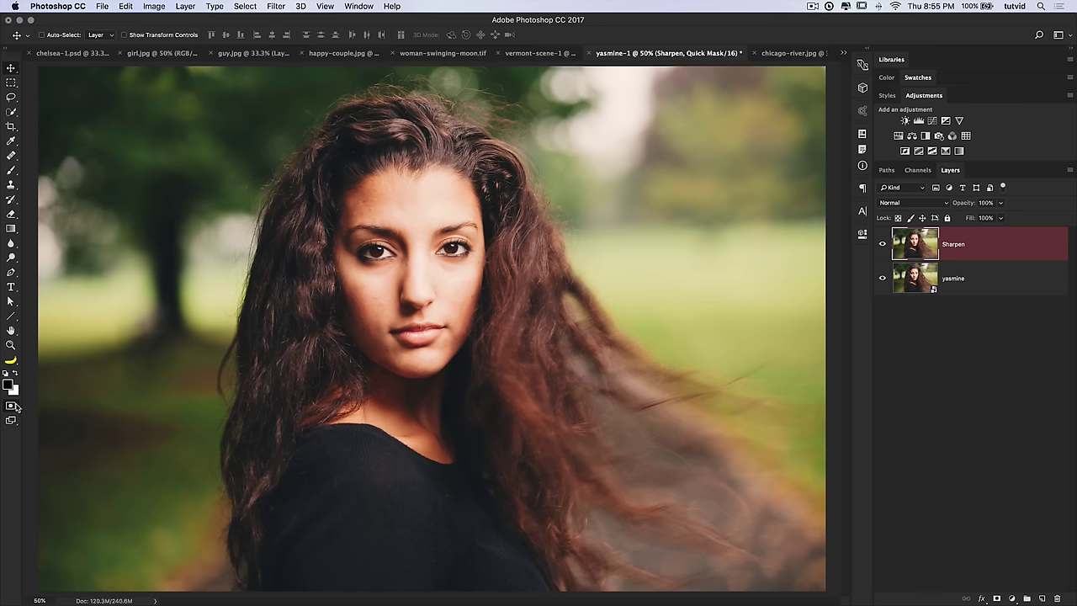
double_click(11, 406)
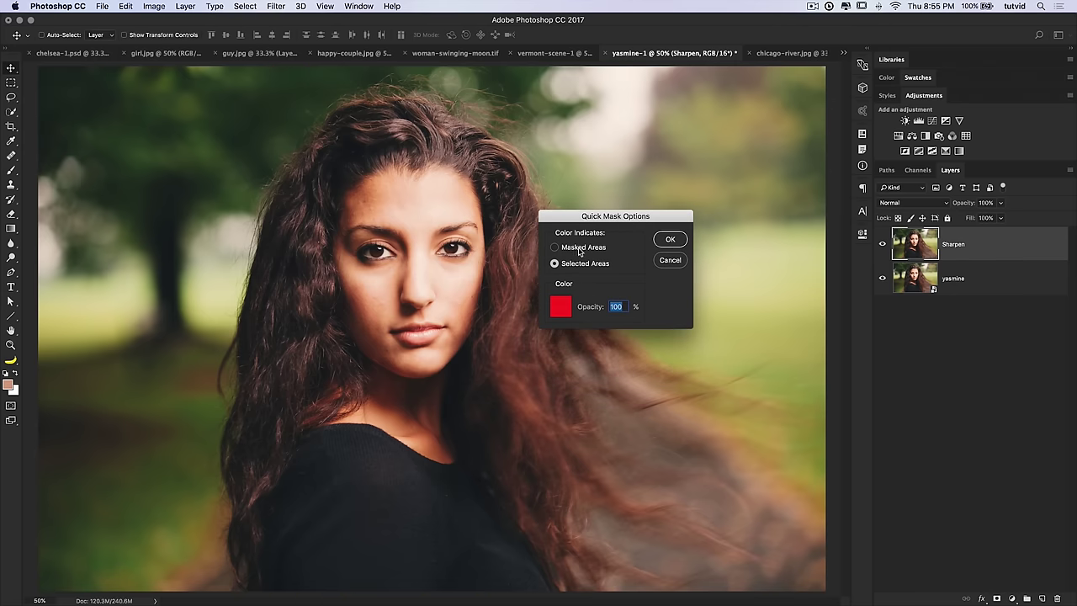
left_click(671, 239)
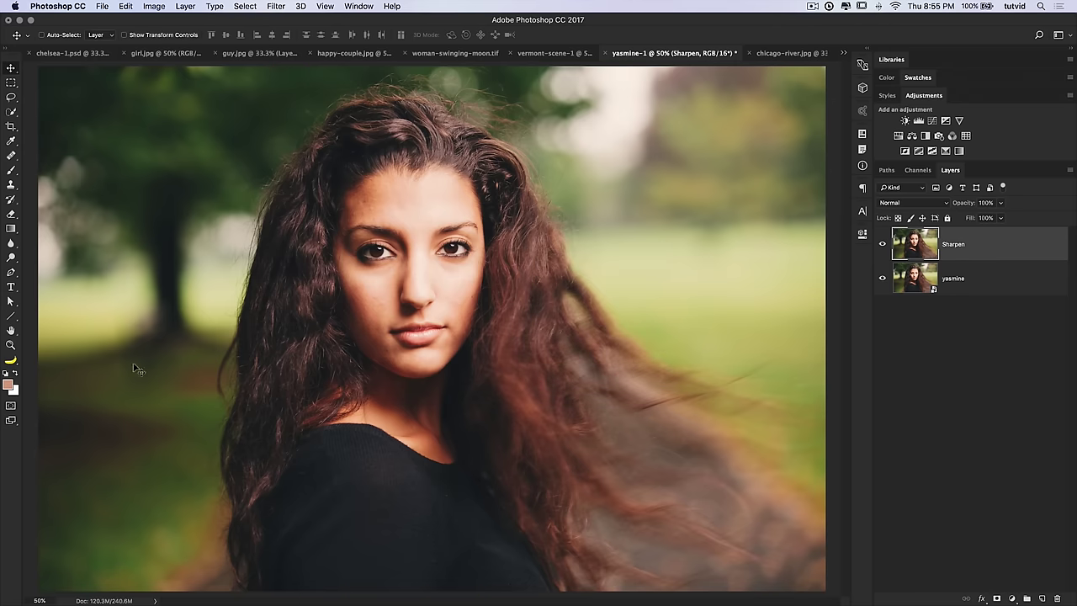
left_click(11, 407)
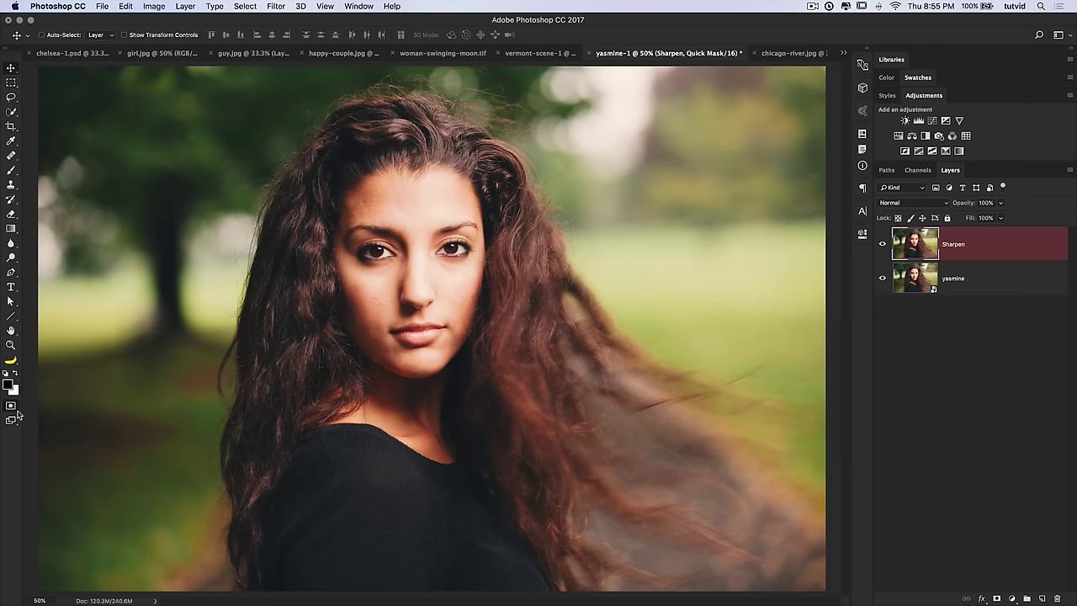
Paint a quick mask over the woman's face and neck with a smaller soft brush and convert it into a selection.
left_click(12, 170)
key("bracketleft")
key("bracketleft")
key("bracketleft")
key("bracketleft")
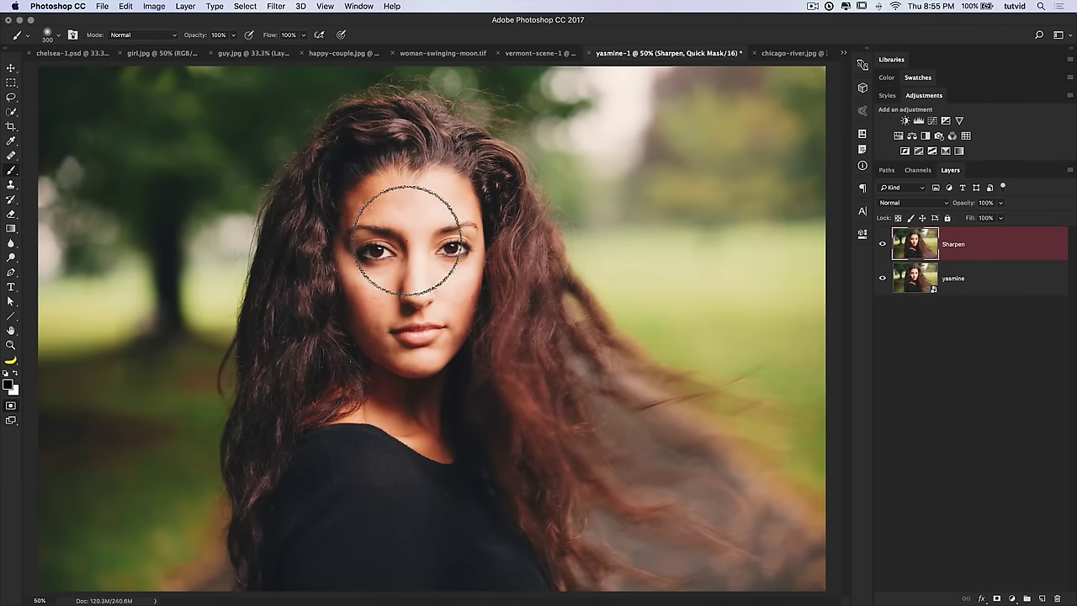
mouse_move(379, 206)
left_mouse_down()
mouse_move(363, 283)
mouse_move(375, 431)
mouse_move(433, 442)
mouse_move(438, 304)
mouse_move(412, 273)
mouse_move(432, 204)
mouse_move(454, 271)
mouse_move(438, 327)
mouse_move(406, 336)
mouse_move(372, 290)
left_mouse_up()
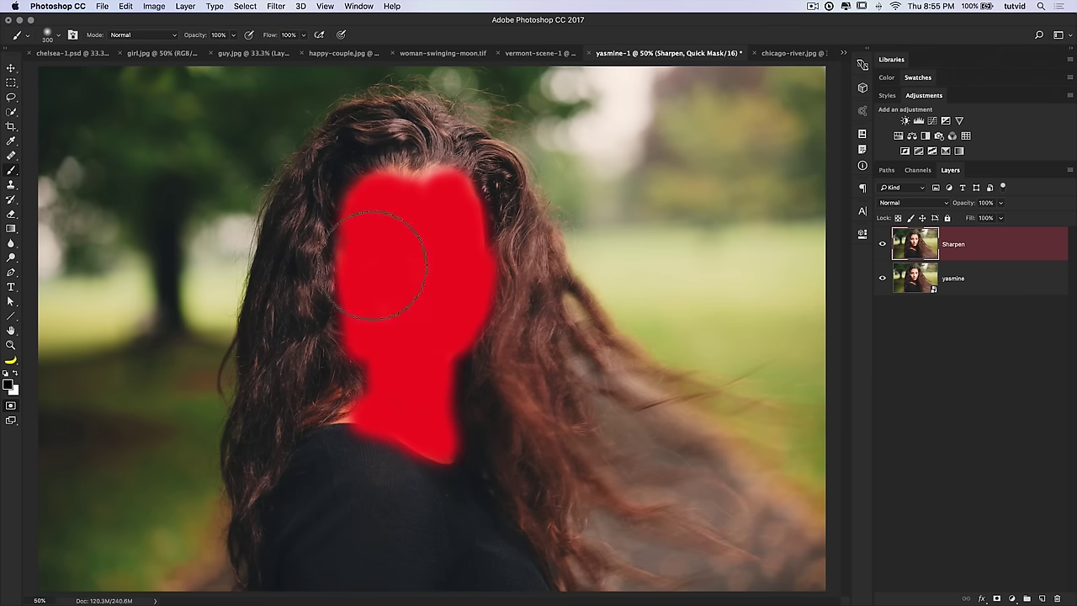
left_click_drag(358, 411, 433, 445)
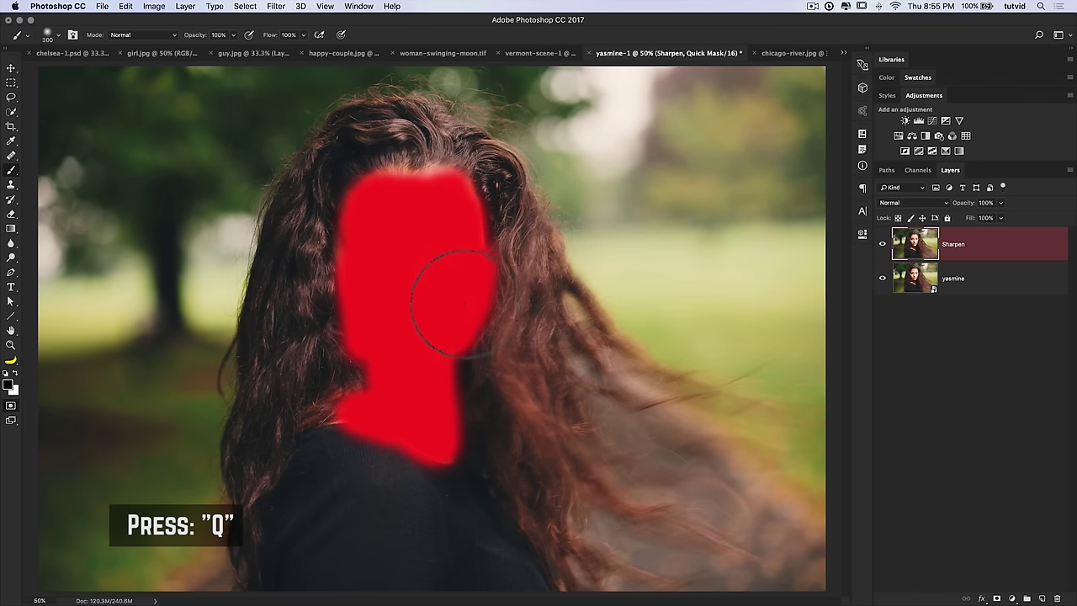
key("q")
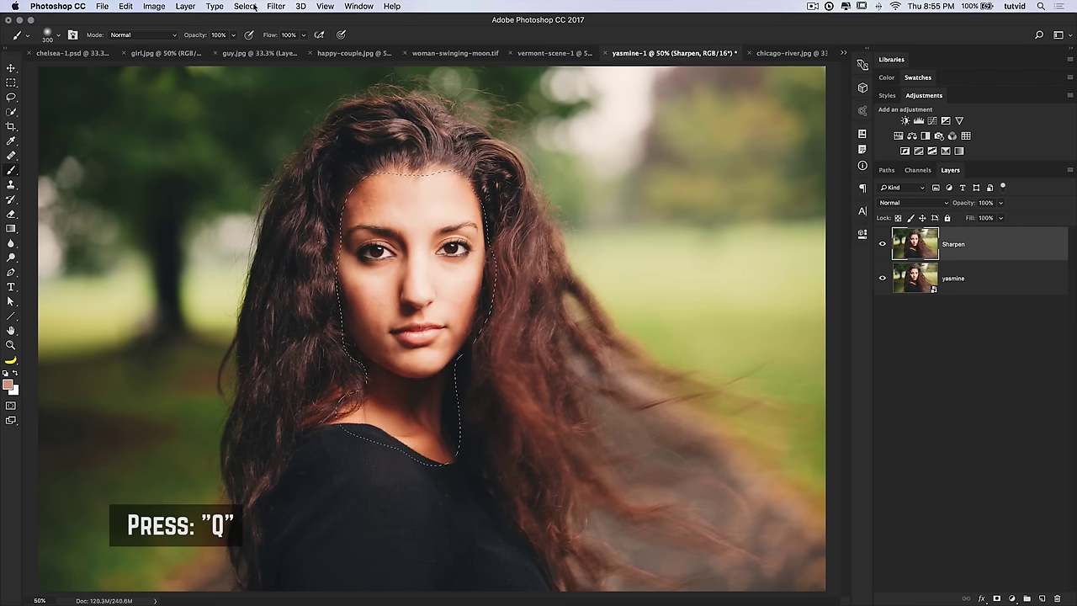
Feather the face and neck selection by 100 pixels.
left_click(245, 6)
mouse_move(253, 157)
left_click(396, 199)
type("100")
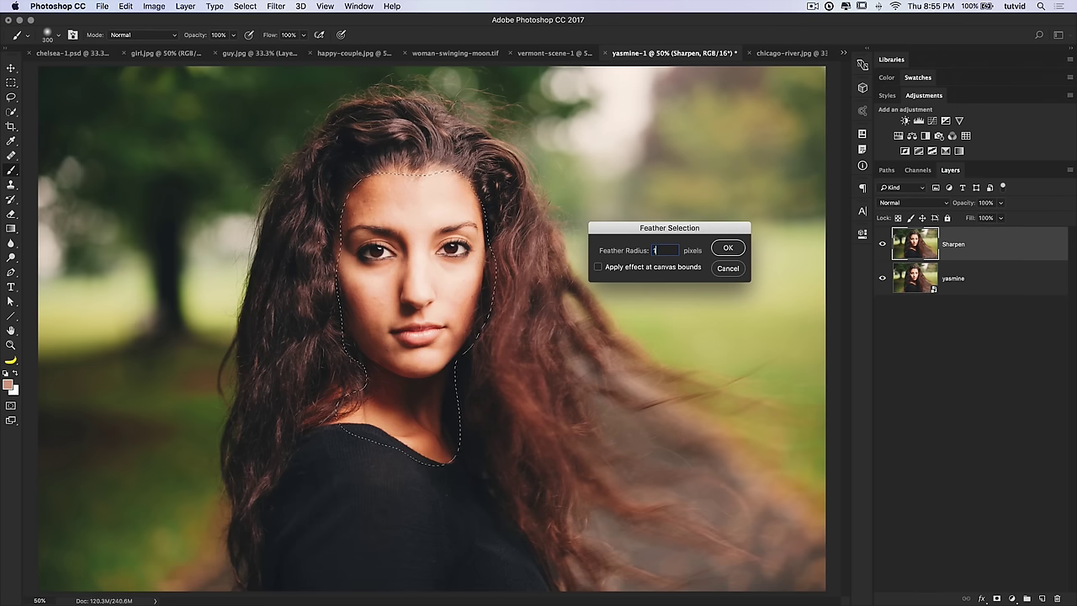
left_click(729, 248)
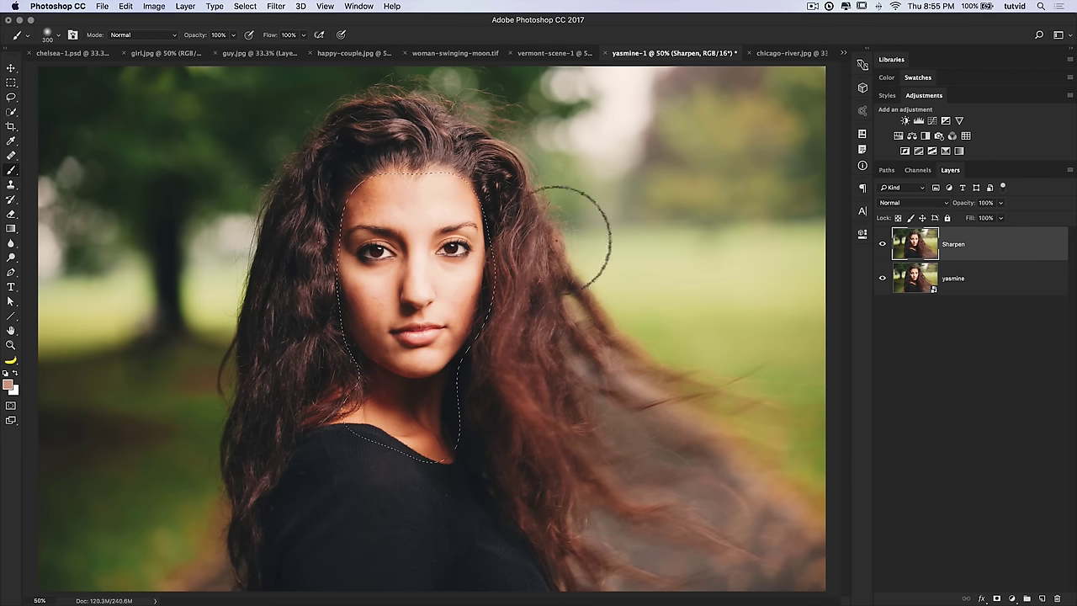
Copy the selected face and neck onto a new layer and hide the Sharpen and yasmine layers.
key("ctrl+j")
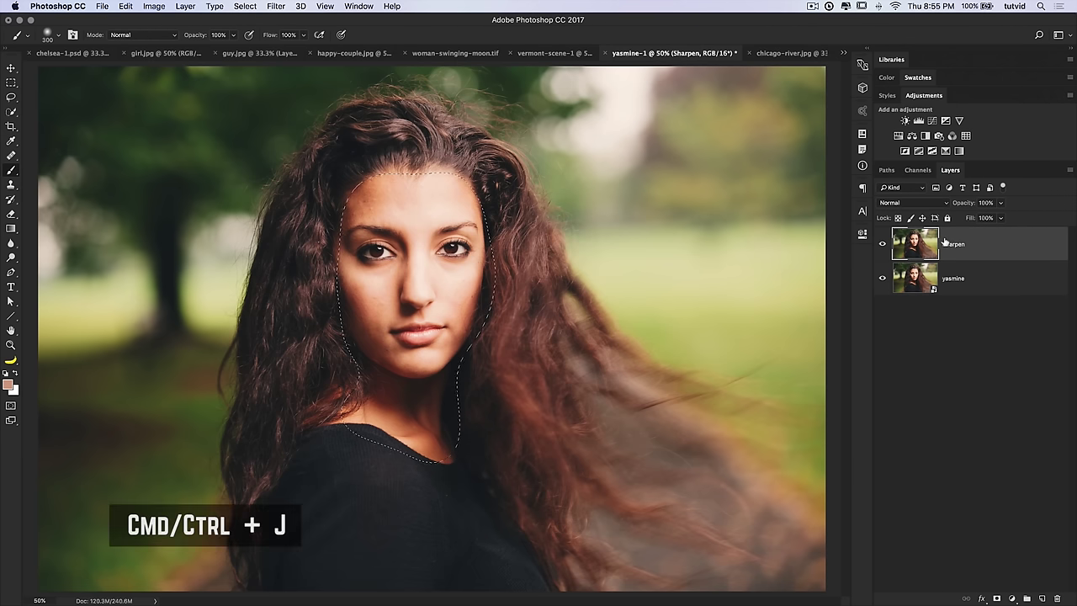
left_click_drag(882, 278, 882, 312)
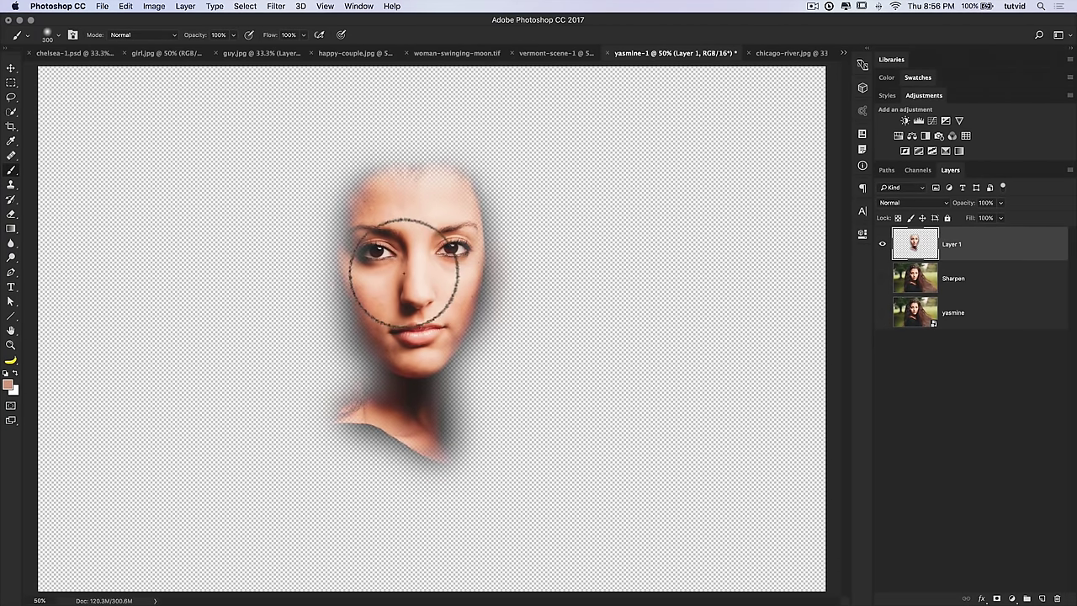
Desaturate the face layer and apply a High Pass filter to it with a radius of 2.2 pixels.
key("v")
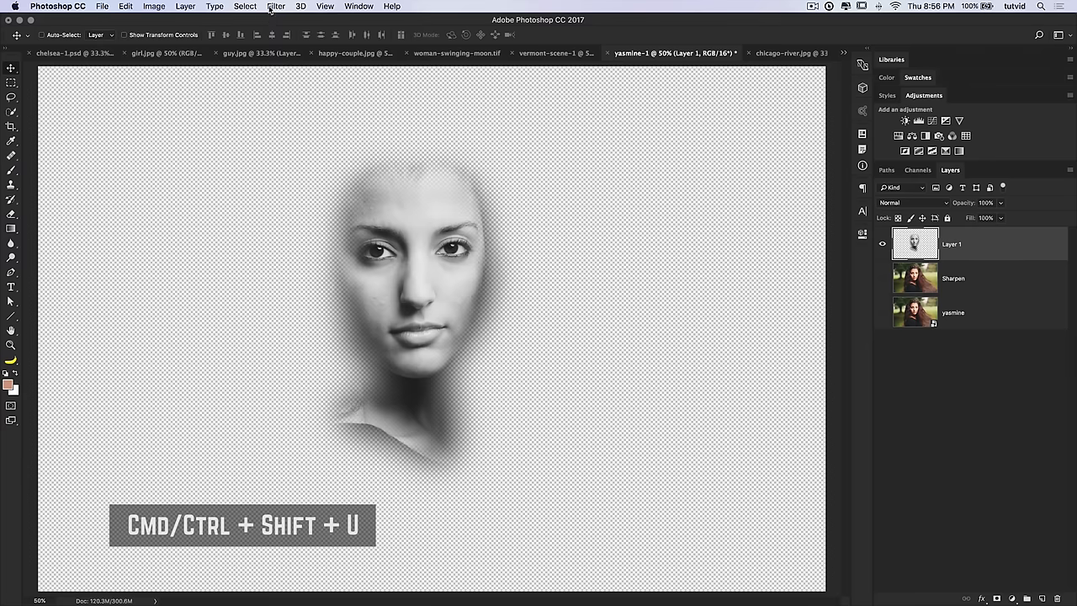
left_click(272, 7)
mouse_move(350, 236)
left_click(451, 245)
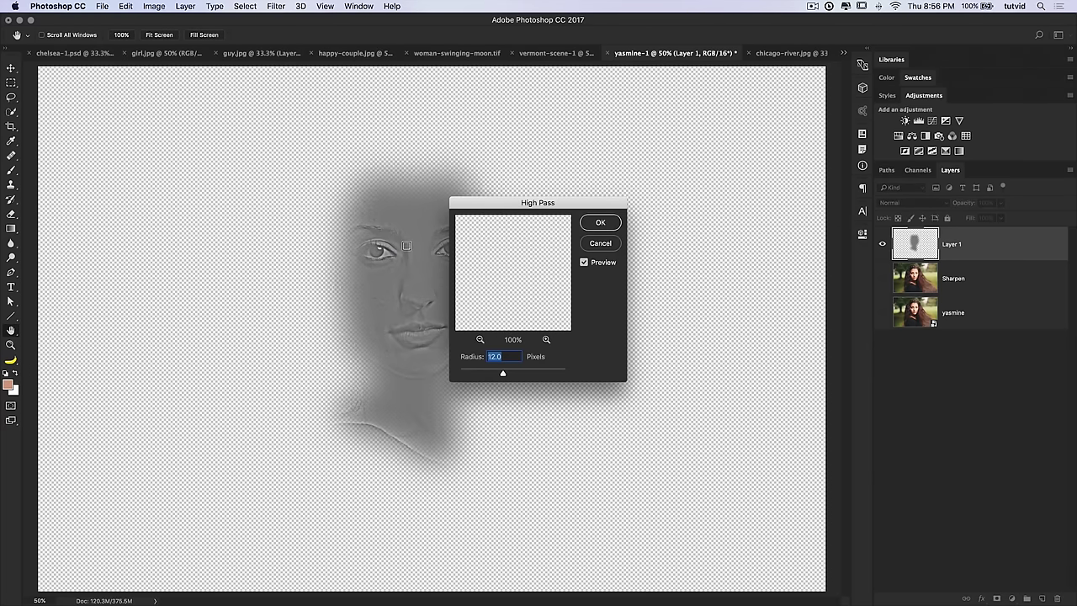
left_click(410, 254)
type("2.2")
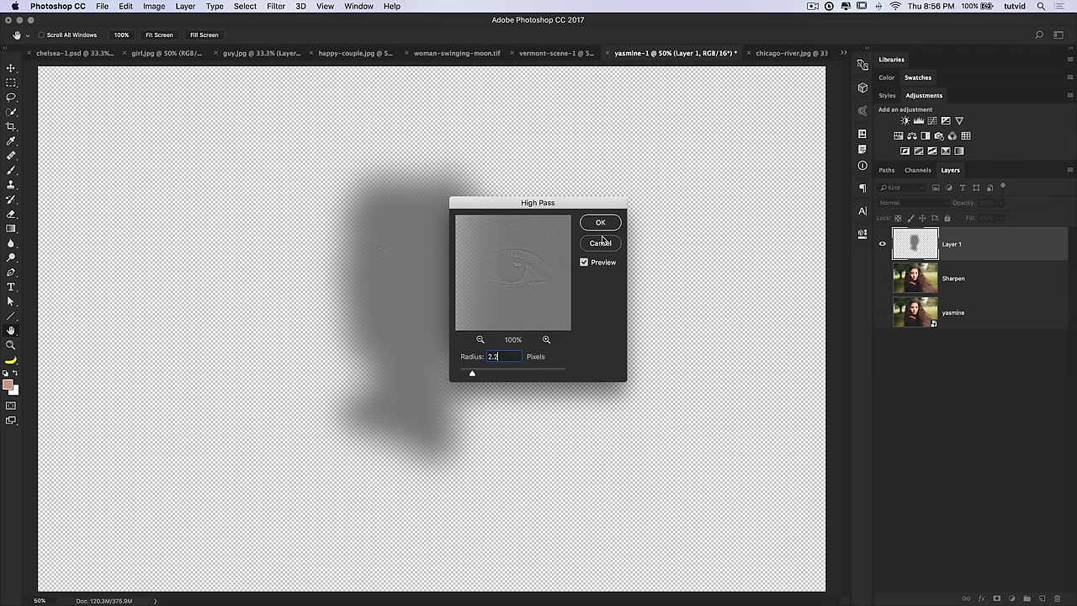
left_click(602, 222)
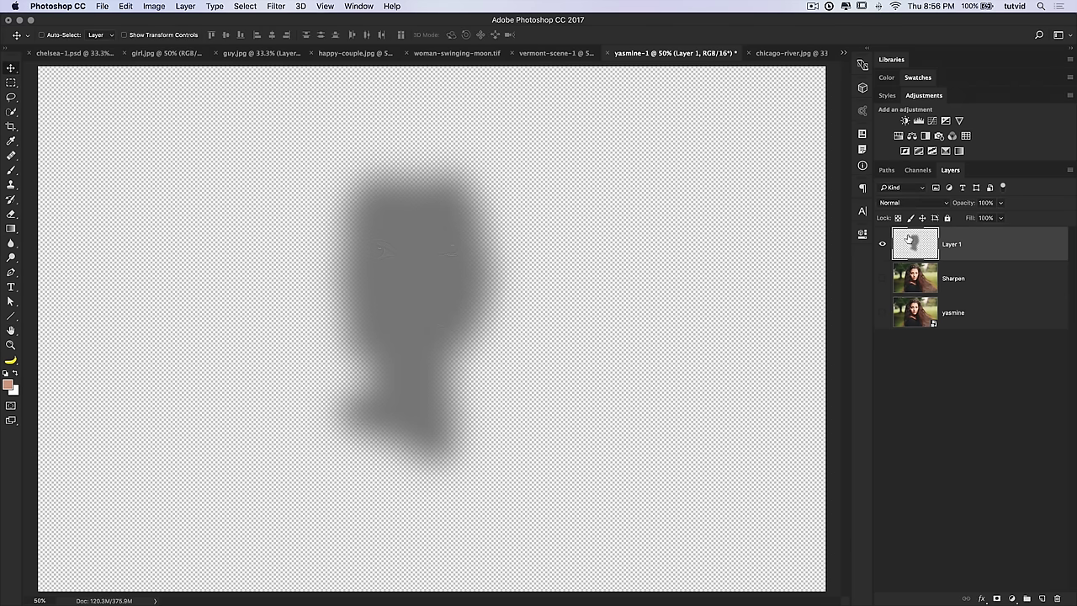
Show the yasmine layer again and set the High Pass face layer's blend mode to Soft Light.
left_click(909, 202)
key("Escape")
left_click(884, 317)
left_click(924, 206)
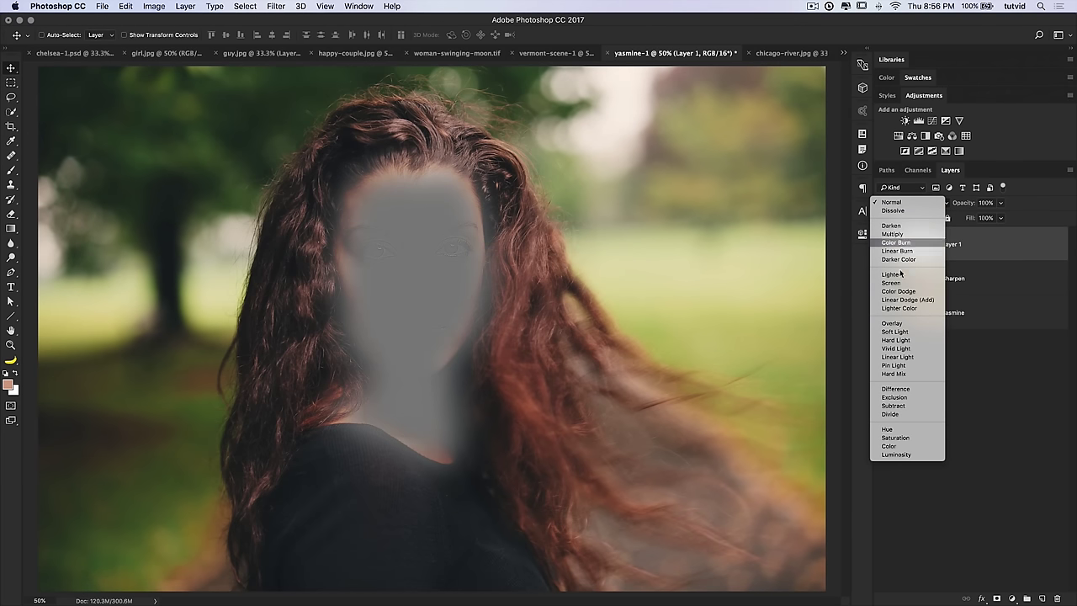
left_click(899, 333)
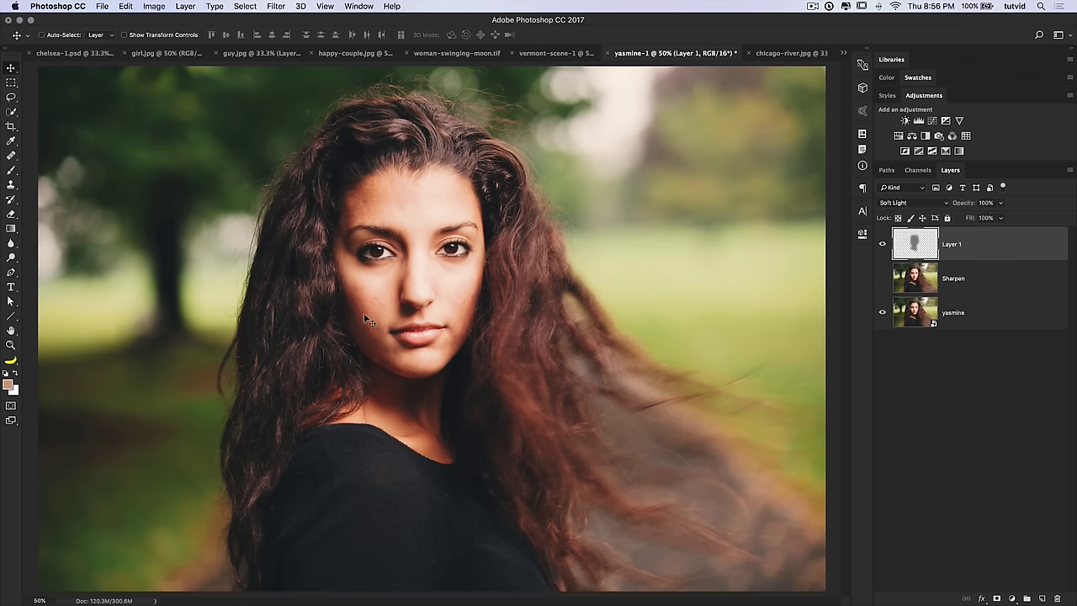
Try painting a quick mask over the hair and black top, convert it into a selection and deselect it.
left_click(12, 406)
key("b")
mouse_move(245, 446)
left_mouse_down()
mouse_move(280, 373)
mouse_move(299, 263)
mouse_move(311, 352)
mouse_move(311, 318)
mouse_move(260, 287)
mouse_move(377, 101)
mouse_move(326, 177)
mouse_move(342, 193)
mouse_move(431, 150)
mouse_move(453, 113)
mouse_move(513, 223)
left_mouse_up()
mouse_move(327, 505)
left_mouse_down()
mouse_move(314, 540)
mouse_move(345, 549)
mouse_move(400, 519)
mouse_move(509, 576)
left_mouse_up()
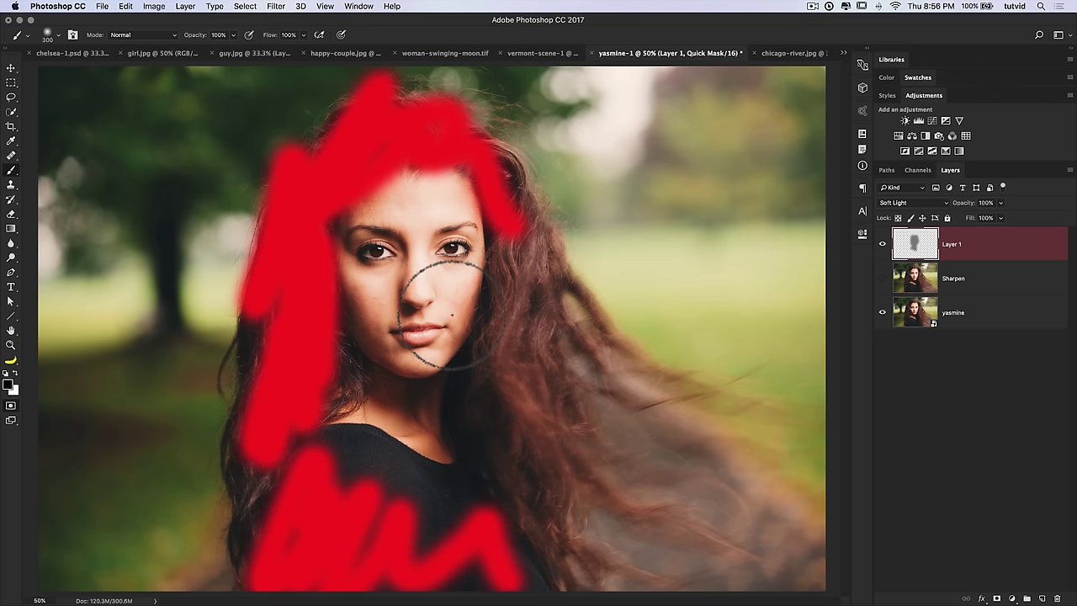
key("q")
key("super+d")
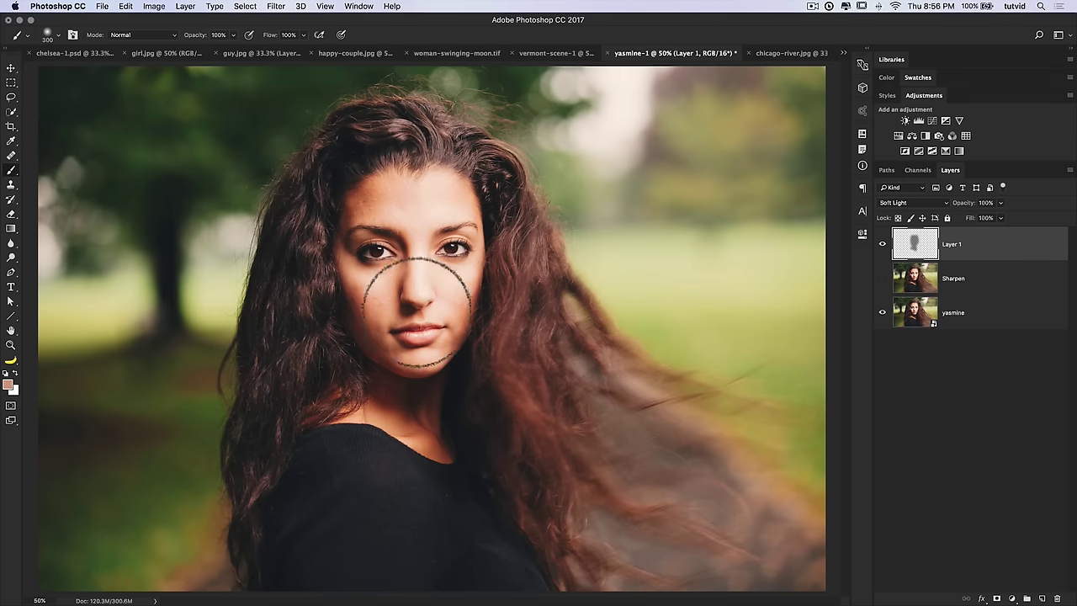
Create a new layer above the High Pass face layer and name it Grain.
key("v")
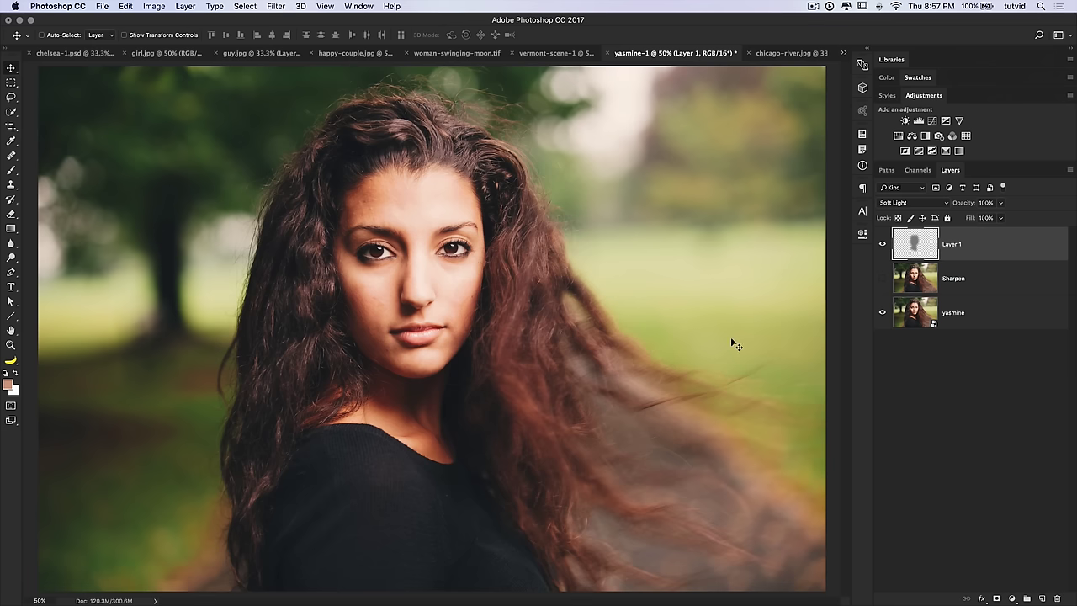
left_click(1042, 598)
double_click(953, 245)
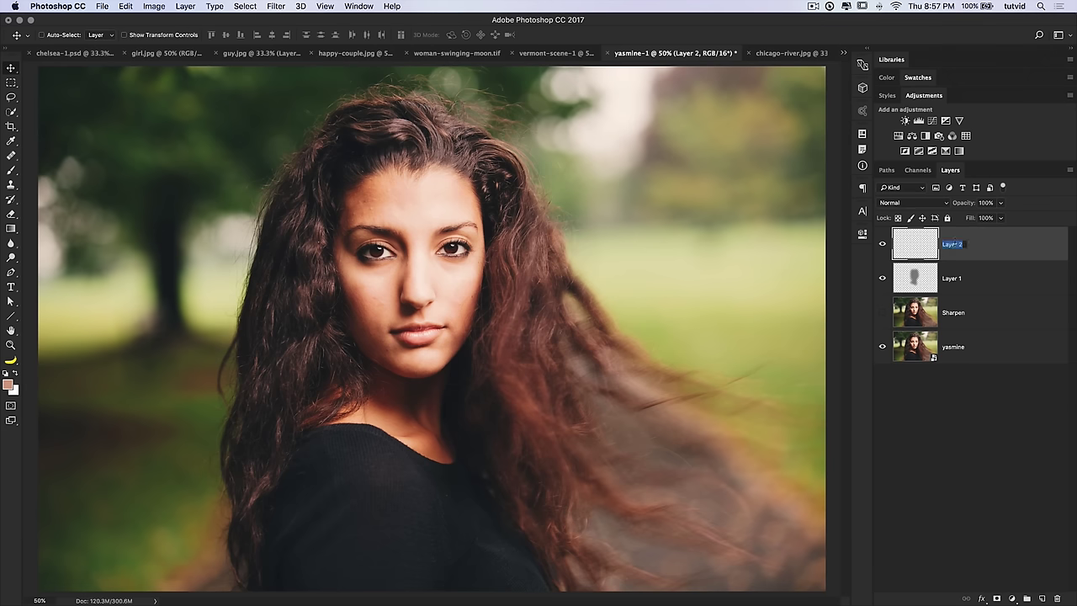
type("Grain")
key("Return")
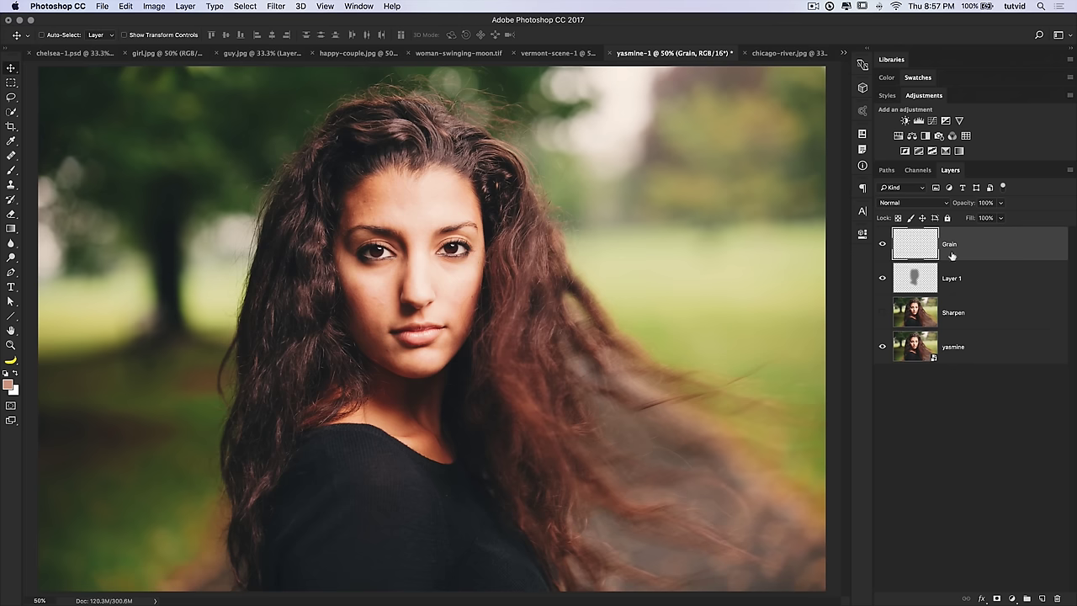
Fill the Grain layer with 50% Gray in Normal mode at 100% opacity.
left_click(127, 6)
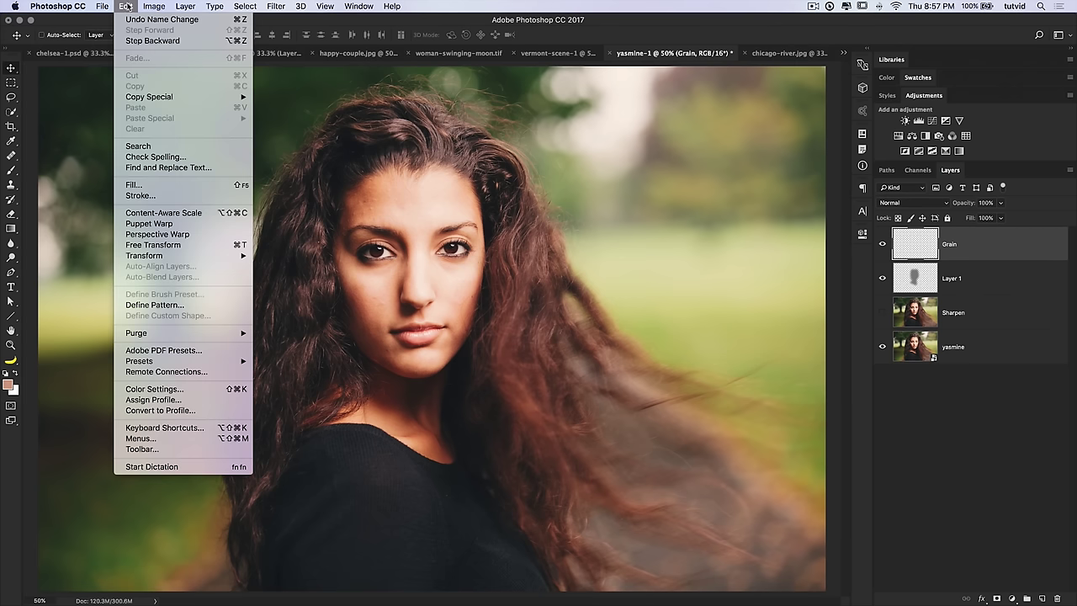
left_click(160, 184)
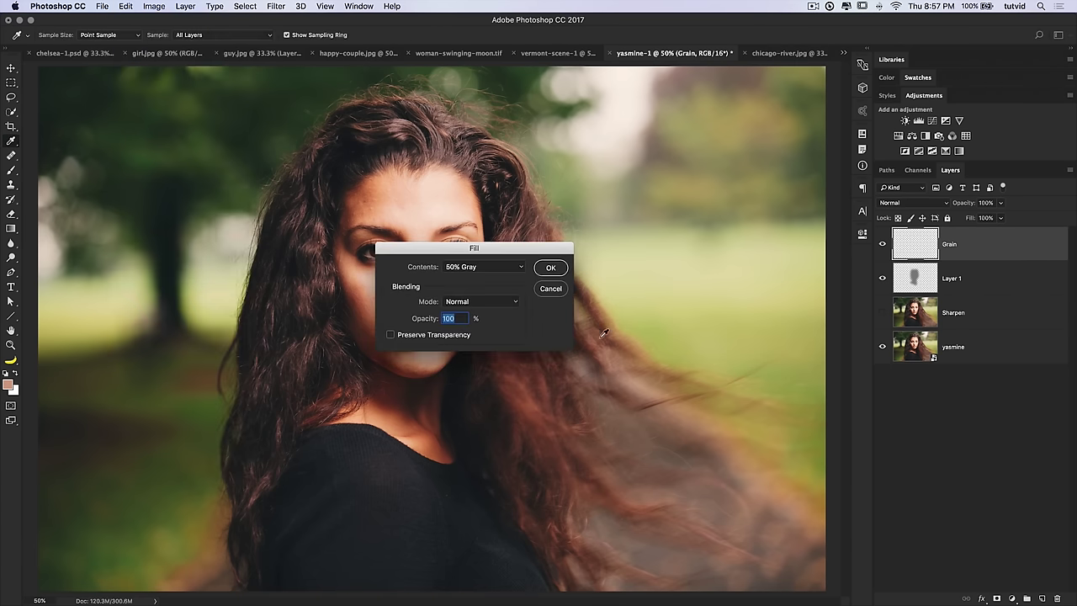
left_click(551, 268)
key("v")
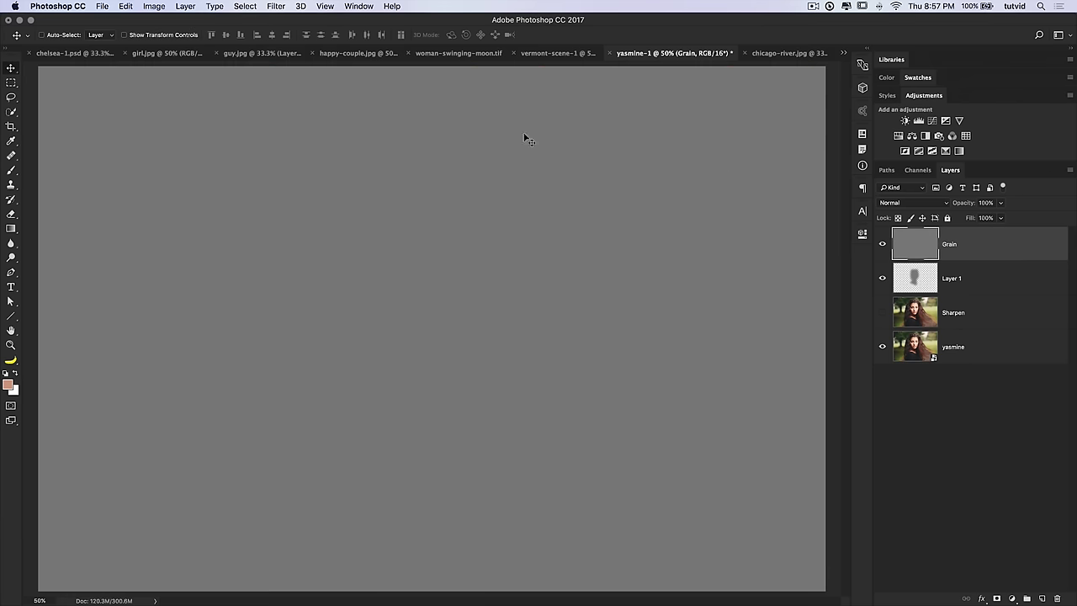
Apply the Camera Raw Filter to the Grain layer with grain amount 75, size 87 and roughness 74.
left_click(277, 7)
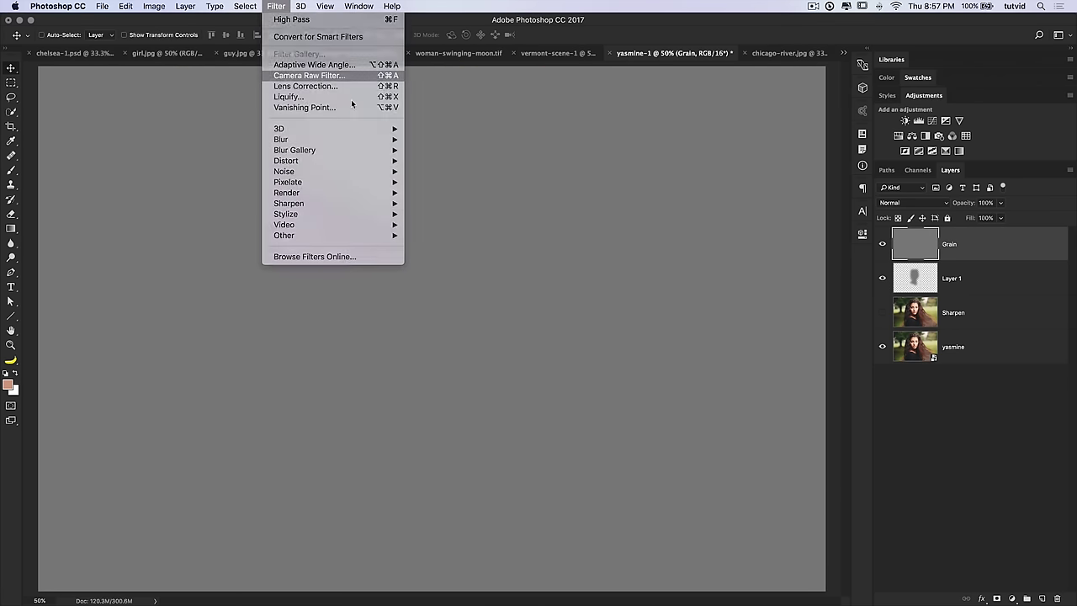
left_click(495, 239)
key("super+shift+a")
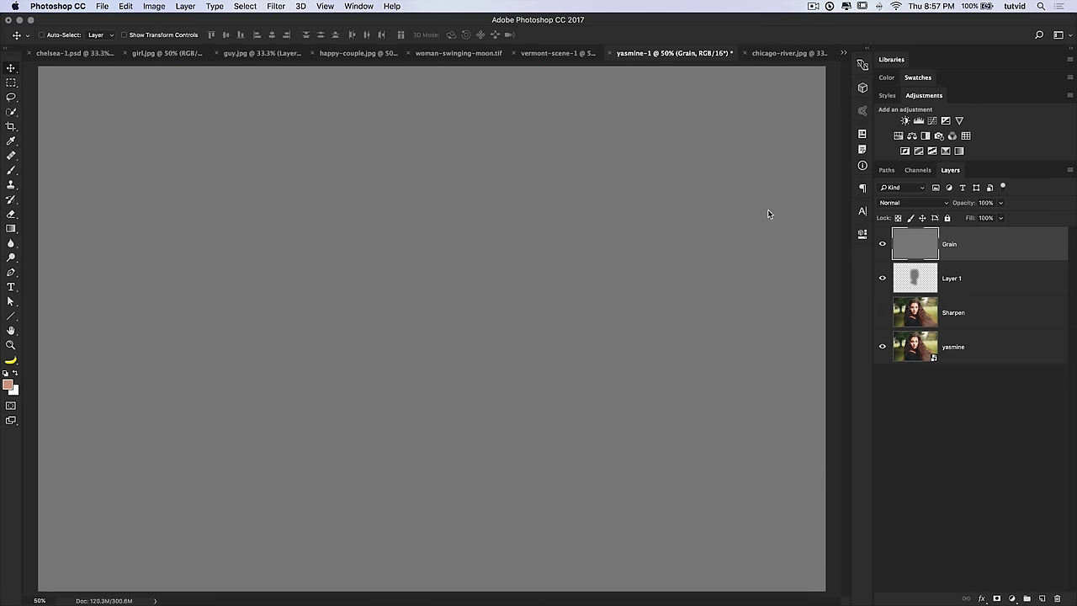
left_click(995, 133)
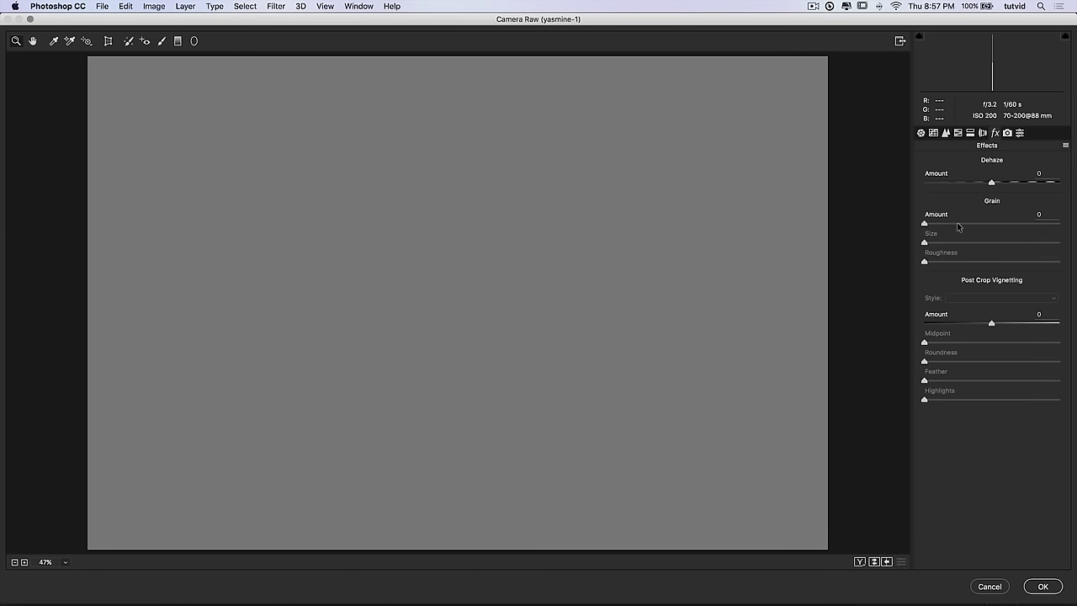
left_click_drag(953, 223, 1073, 231)
left_click(1025, 223)
left_click_drag(991, 244, 947, 272)
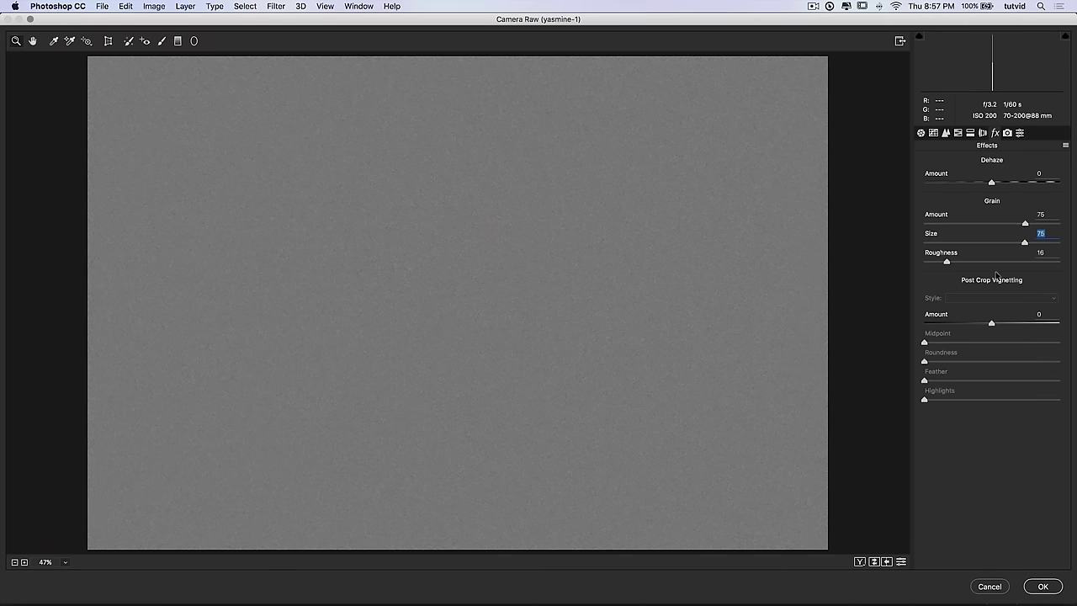
left_click(1024, 261)
left_click(1042, 243)
left_click(1044, 587)
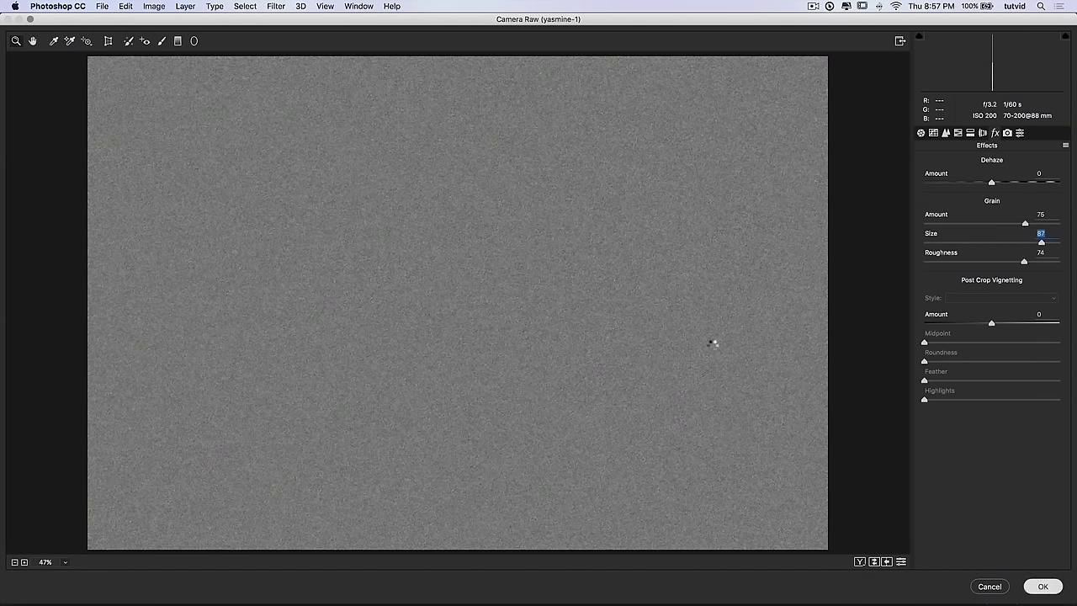
Set the Grain layer's blend mode to Soft Light and its opacity to 53%, and compare the photo with and without it.
left_click(931, 203)
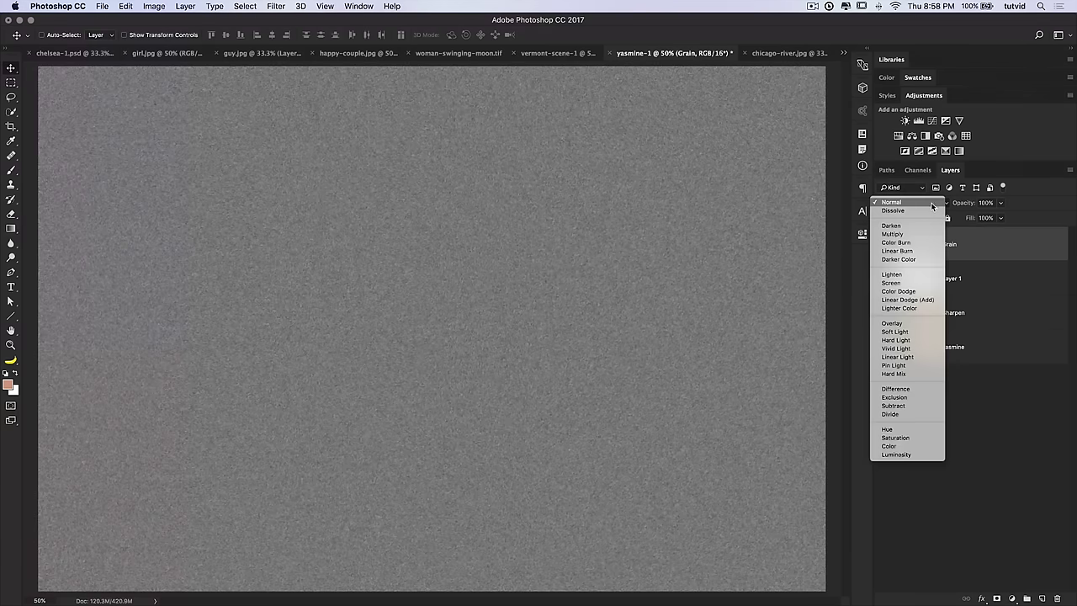
left_click(896, 331)
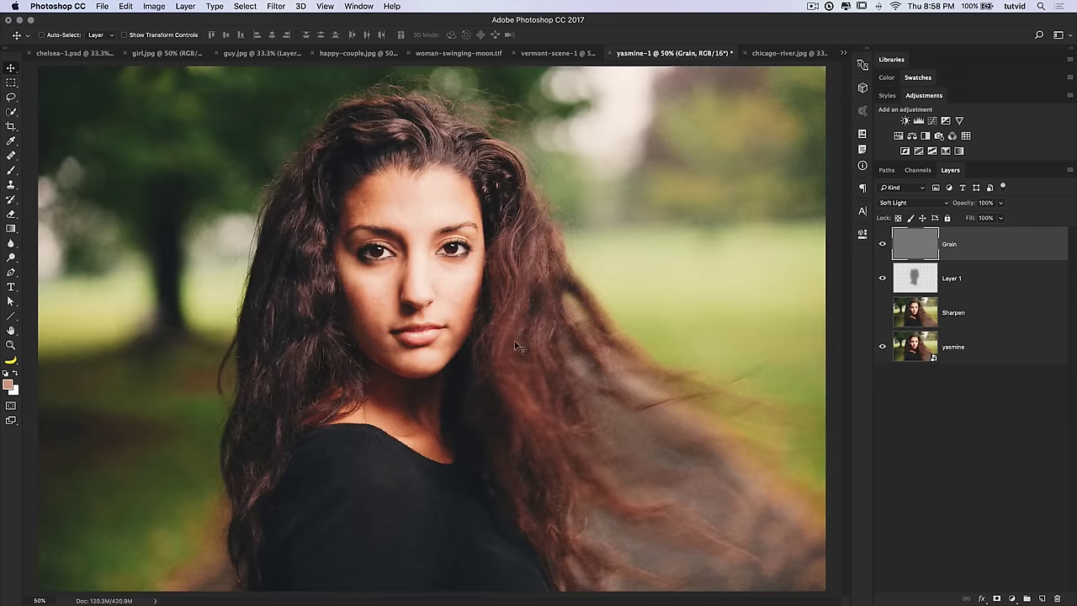
key("super+minus")
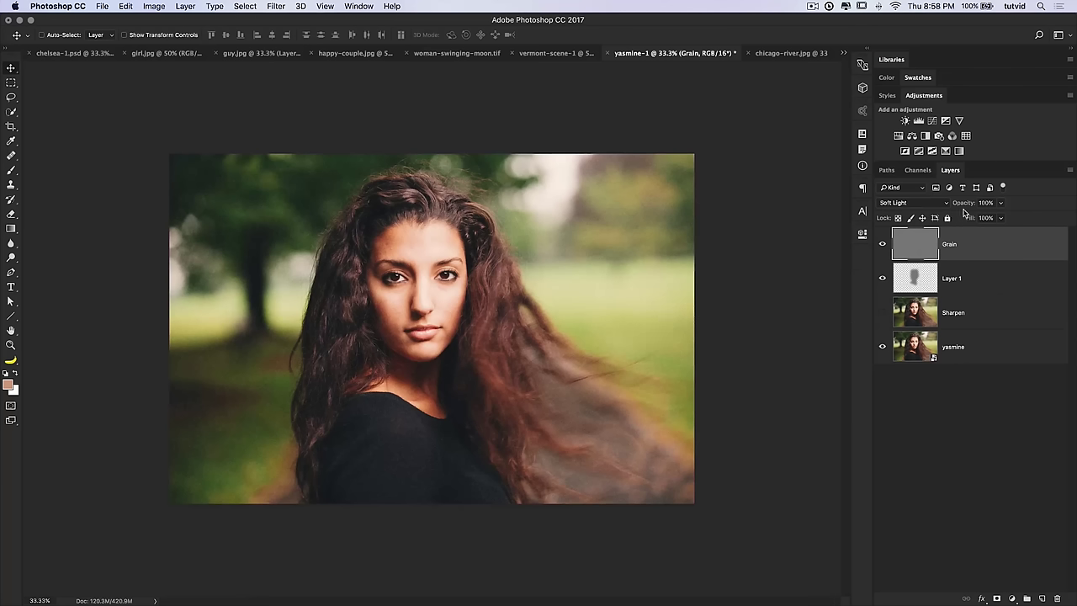
mouse_move(968, 204)
left_mouse_down()
mouse_move(945, 206)
mouse_move(964, 209)
left_mouse_up()
left_click(884, 245)
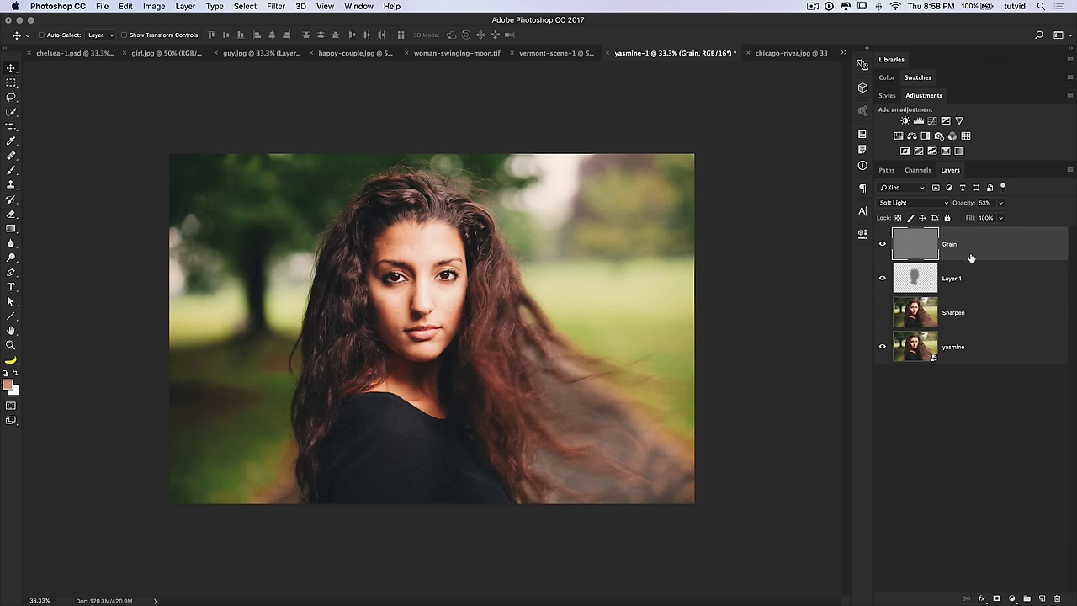